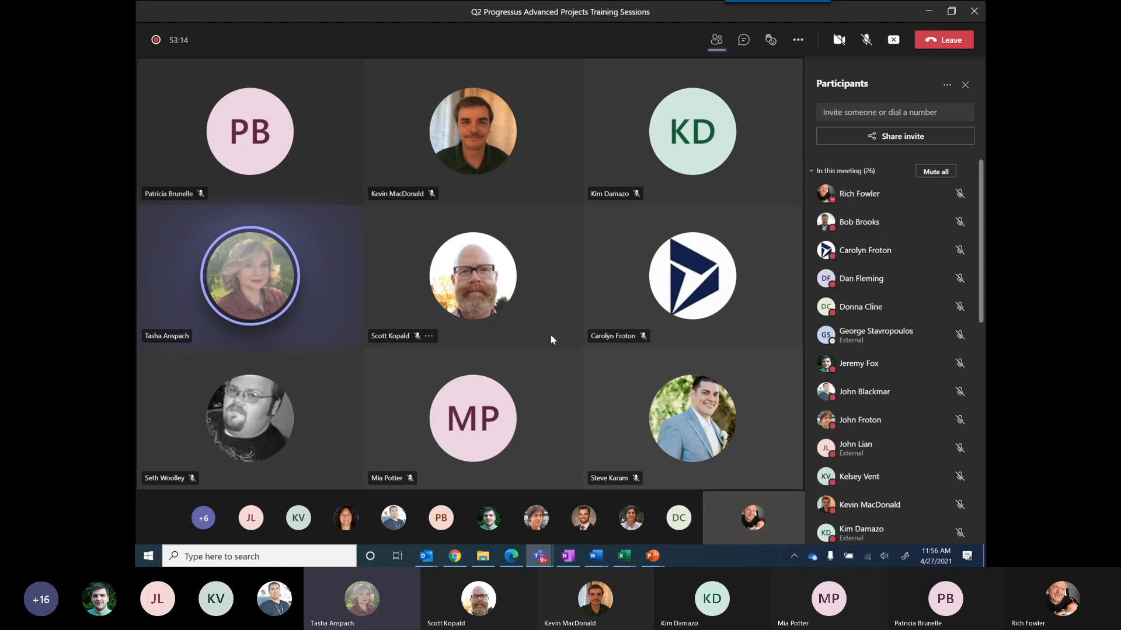
- View the Progressus (US) listing in the extension marketplace and return to the installed extensions list
{"action": "mouse_move", "coordinate": [394, 519]}
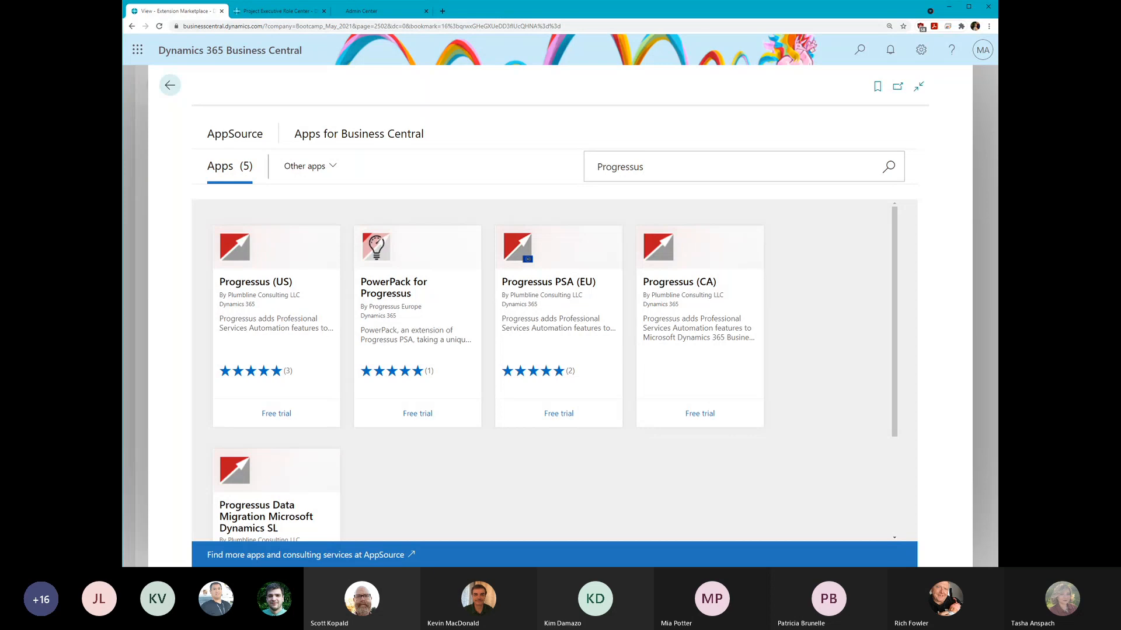
{"action": "left_click", "coordinate": [933, 528]}
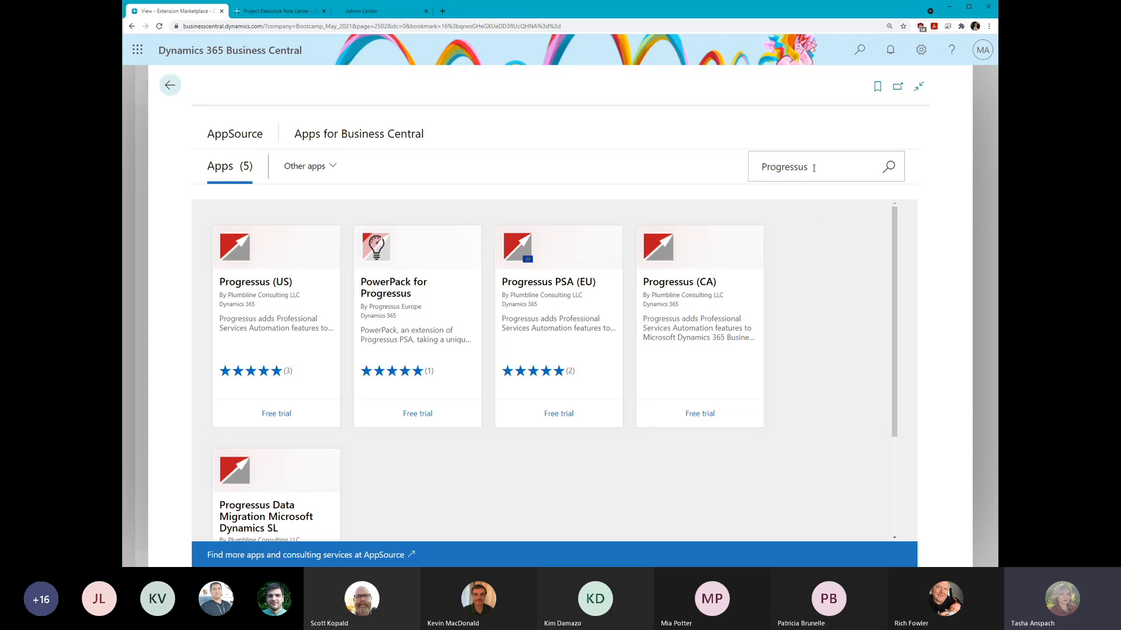
{"action": "left_click", "coordinate": [814, 168]}
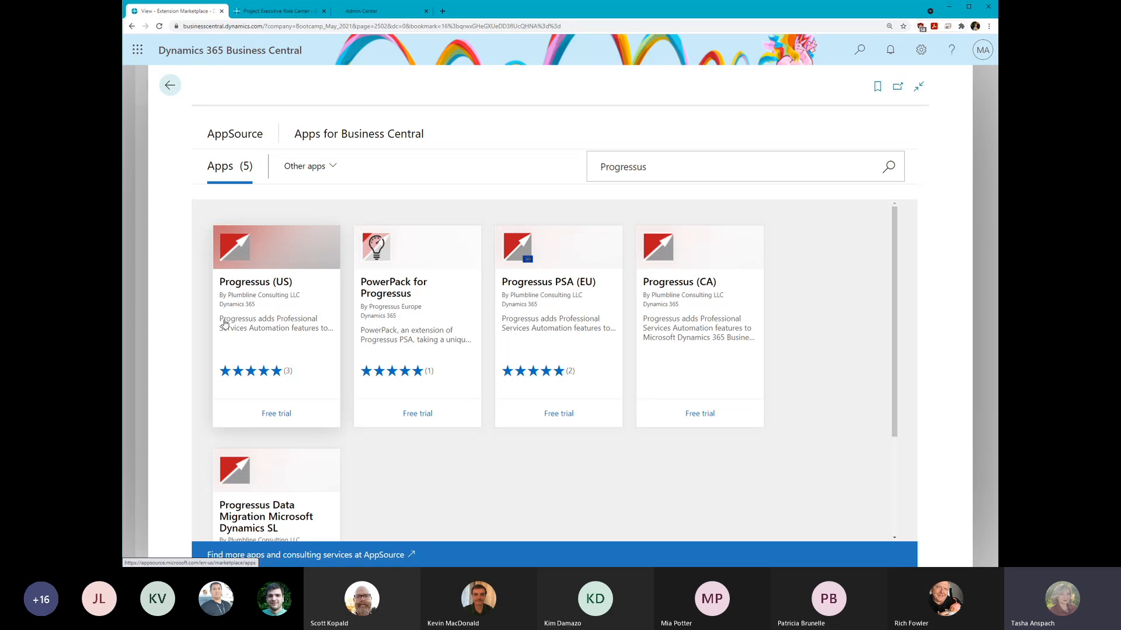
{"action": "left_click", "coordinate": [226, 321]}
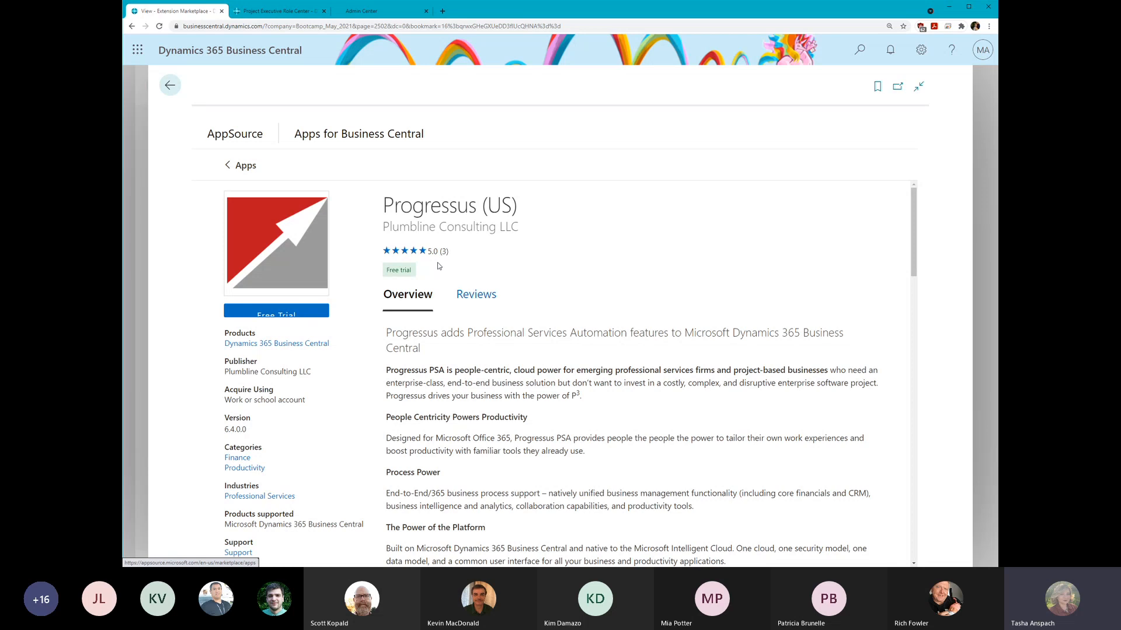
{"action": "left_click", "coordinate": [169, 86]}
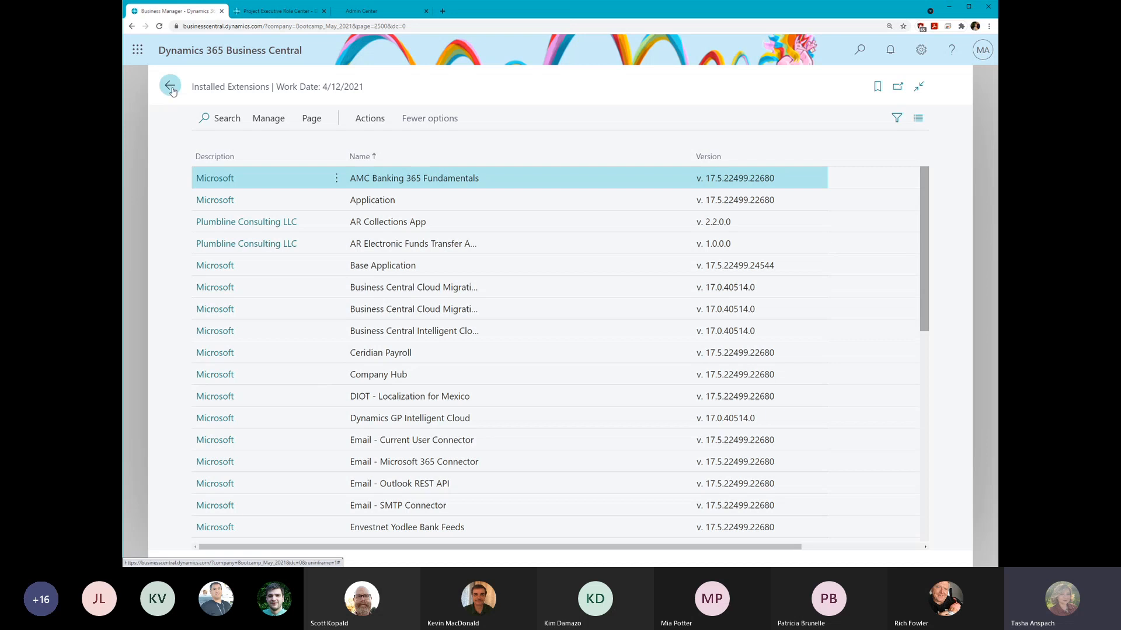
- Check the deployment status of the extensions and return to the company's home page
{"action": "left_click", "coordinate": [269, 125]}
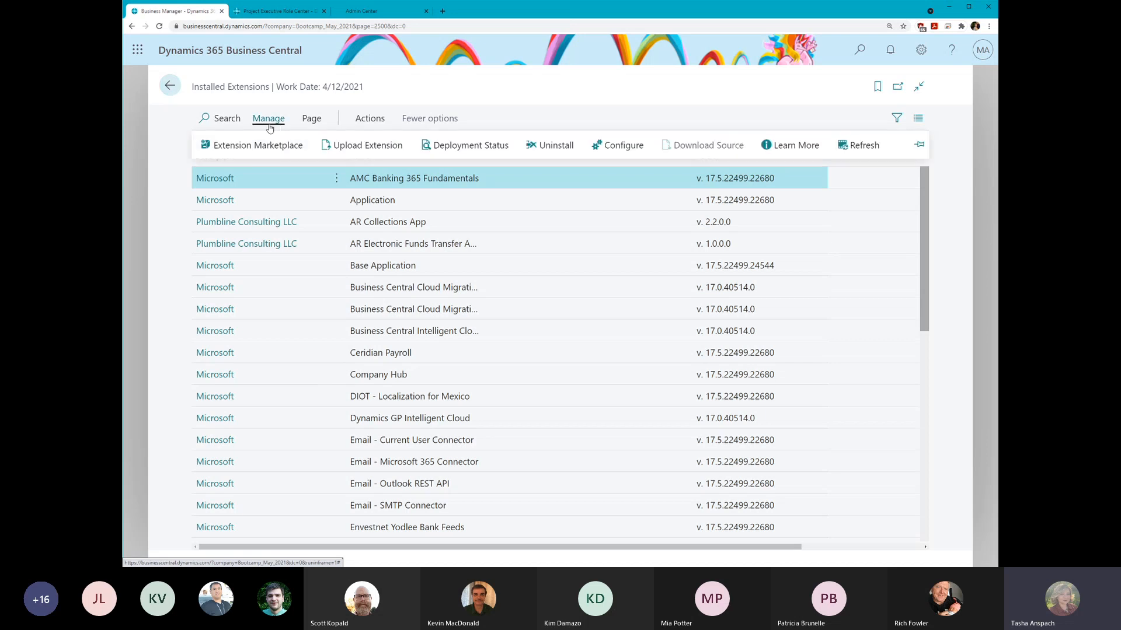
{"action": "left_click", "coordinate": [491, 149]}
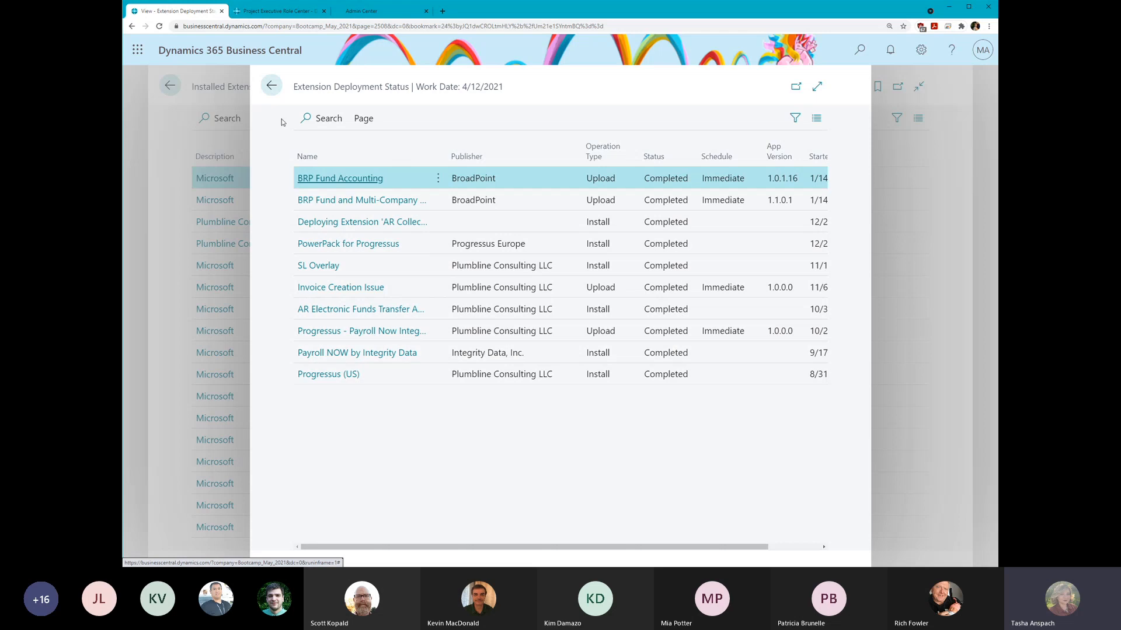
{"action": "left_click", "coordinate": [272, 86]}
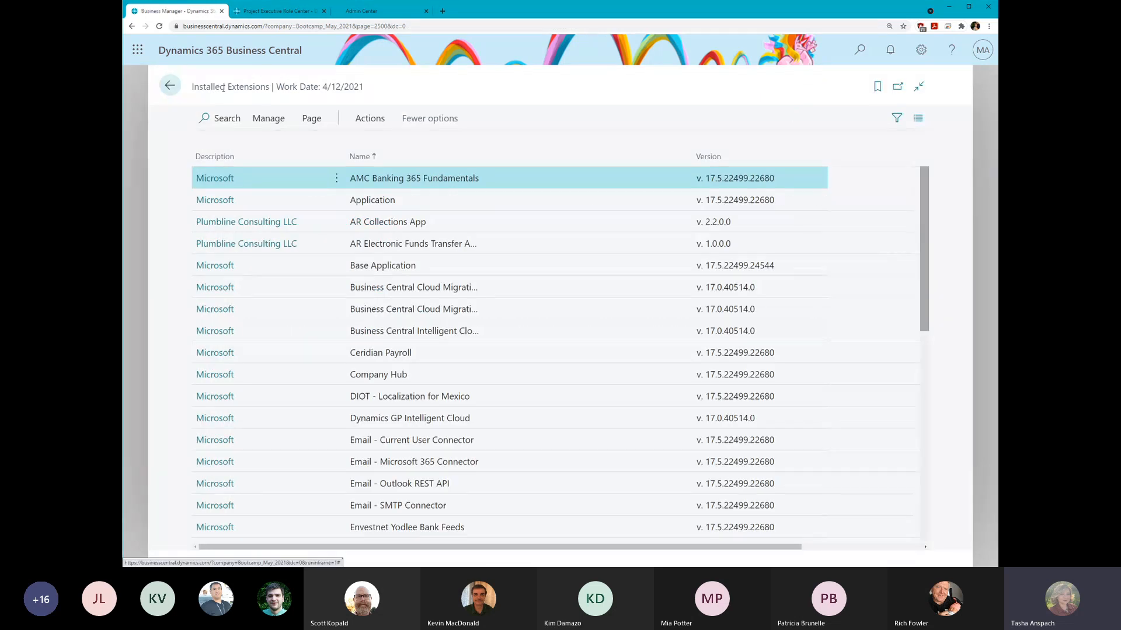
{"action": "left_click", "coordinate": [170, 86]}
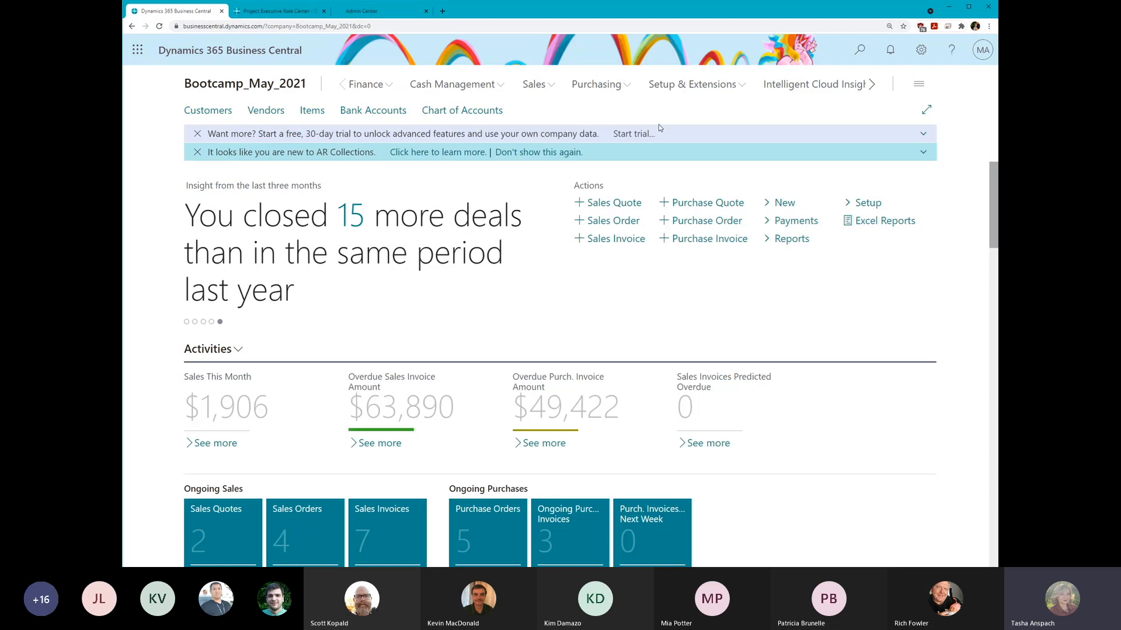
- Try to open the Assisted Setup list for the Bootcamp_May_2021 company
{"action": "left_click", "coordinate": [682, 87]}
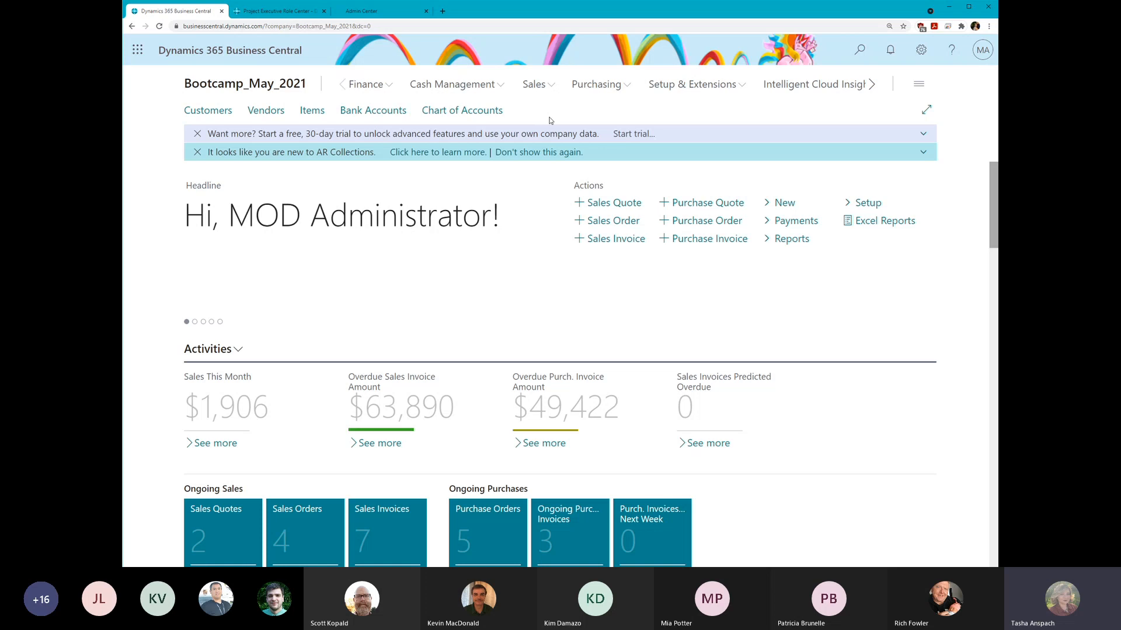
{"action": "double_click", "coordinate": [703, 72]}
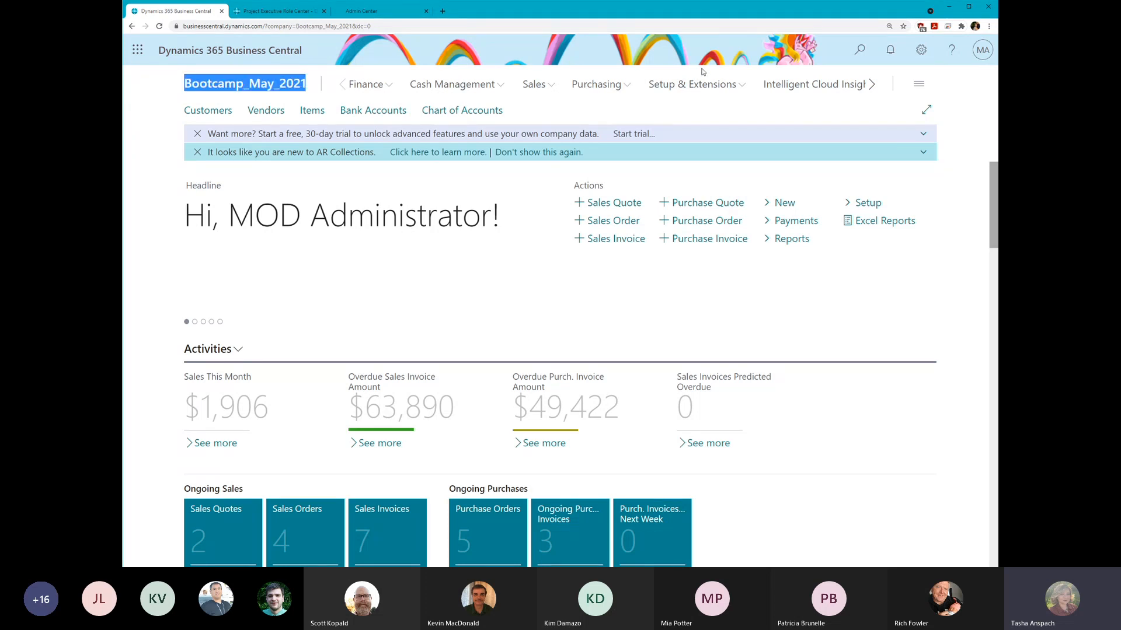
{"action": "mouse_move", "coordinate": [715, 84]}
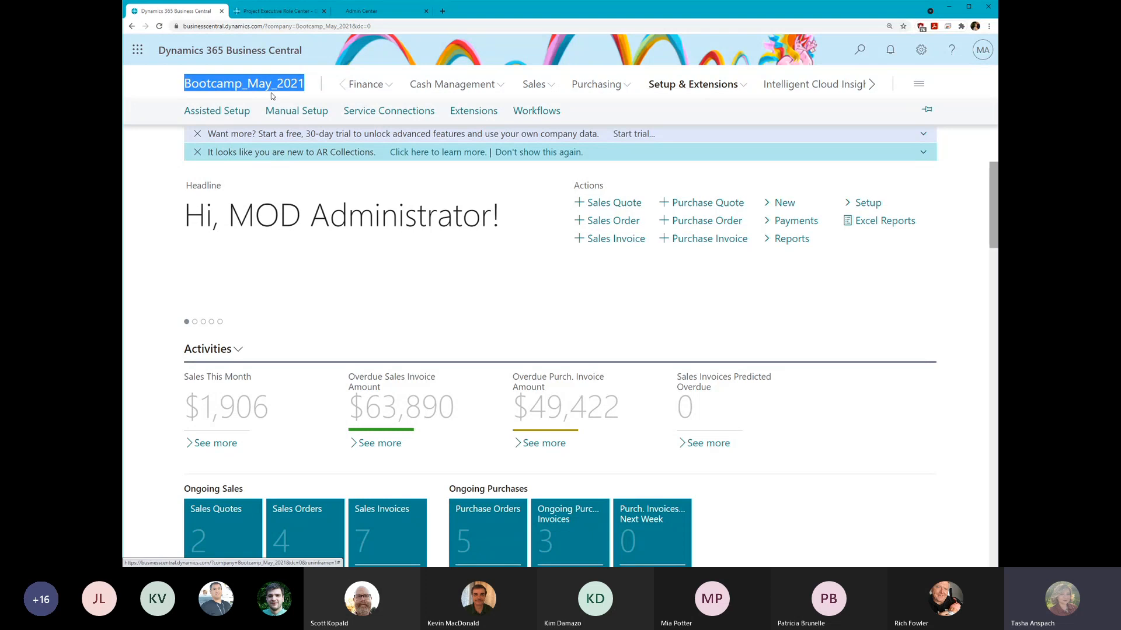
{"action": "left_click", "coordinate": [211, 116]}
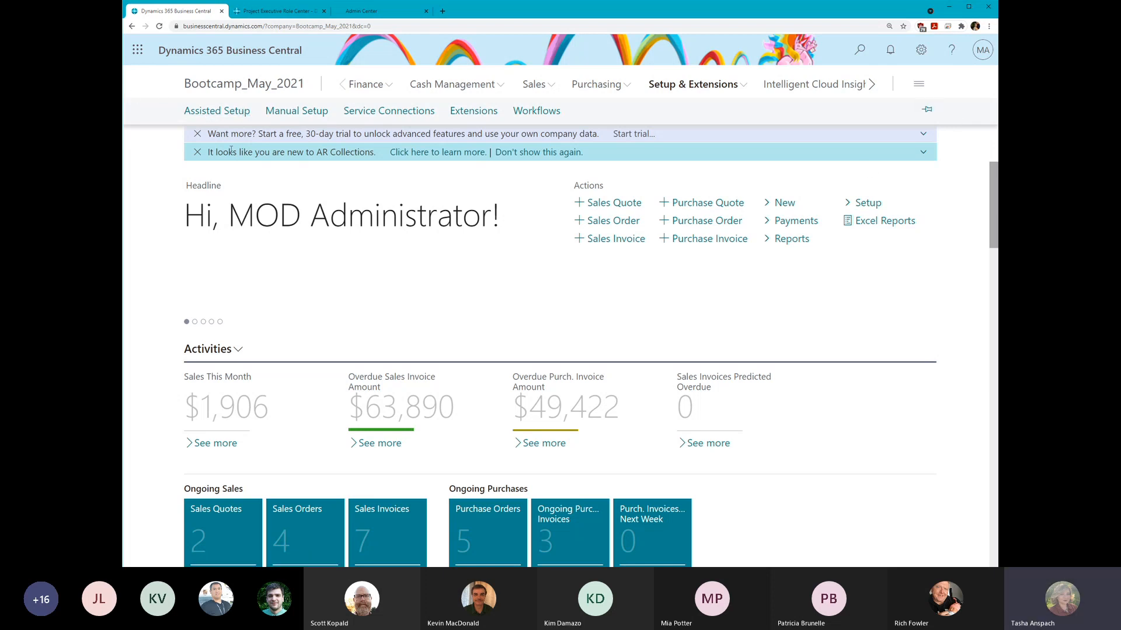
{"action": "left_click", "coordinate": [244, 83]}
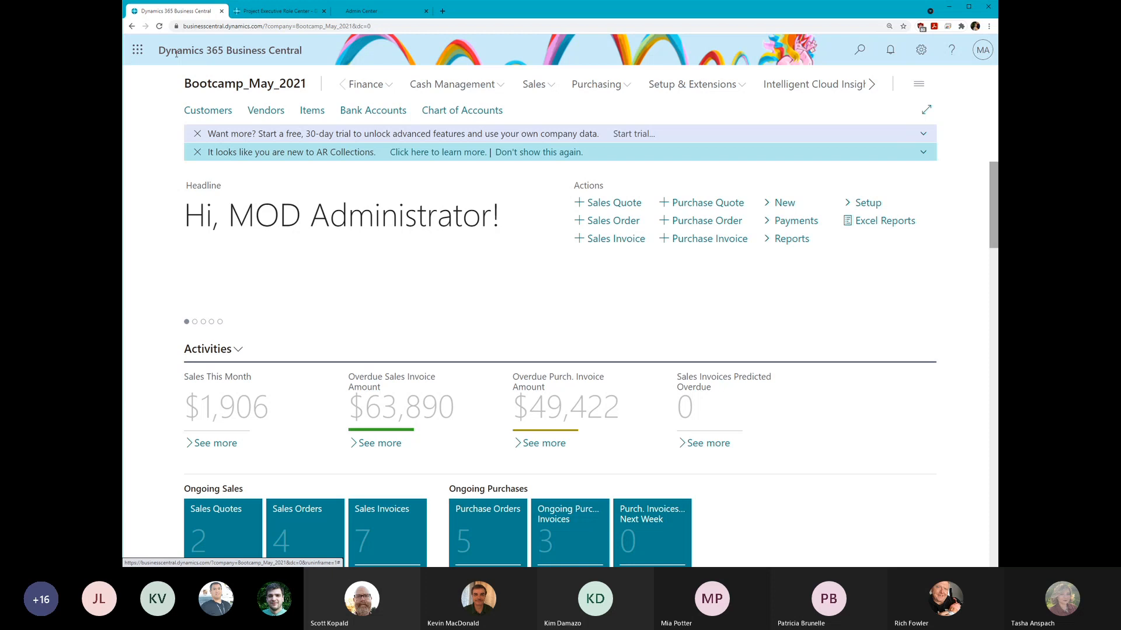
- Reload the company's home page, dismissing the payroll notice, and open the Assisted Setup list
{"action": "left_click", "coordinate": [160, 29]}
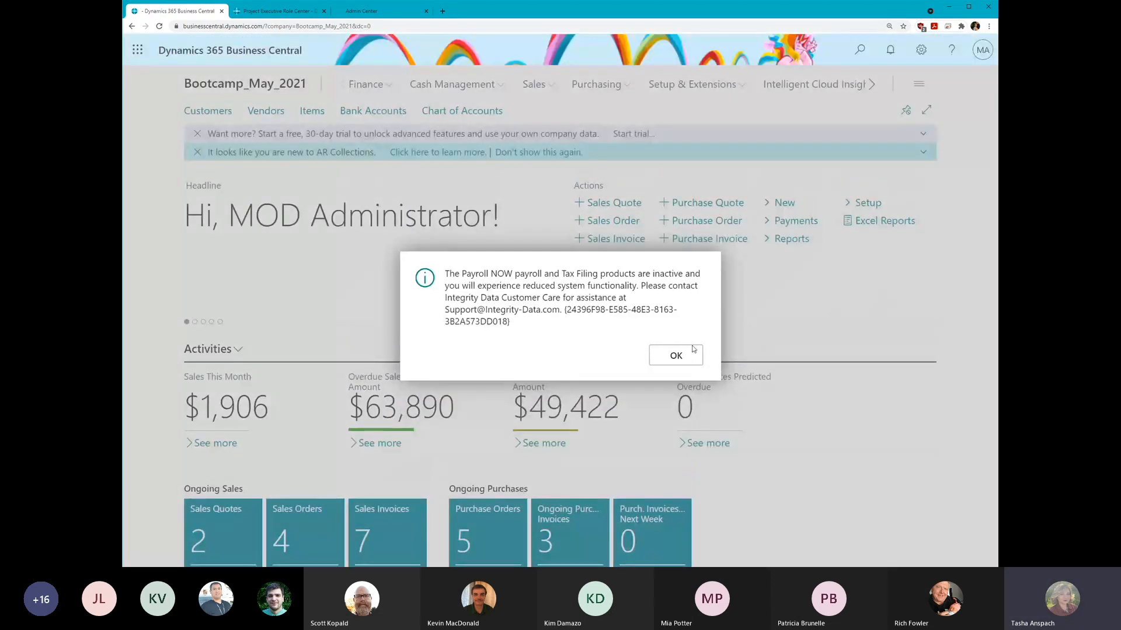
{"action": "left_click", "coordinate": [660, 356]}
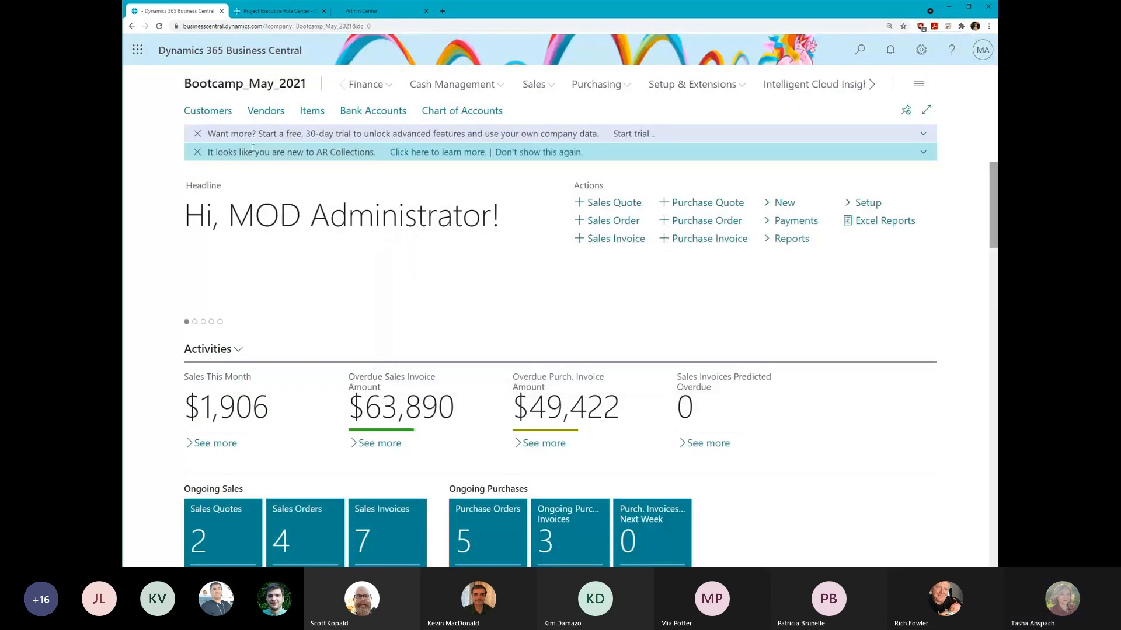
{"action": "left_click", "coordinate": [729, 87]}
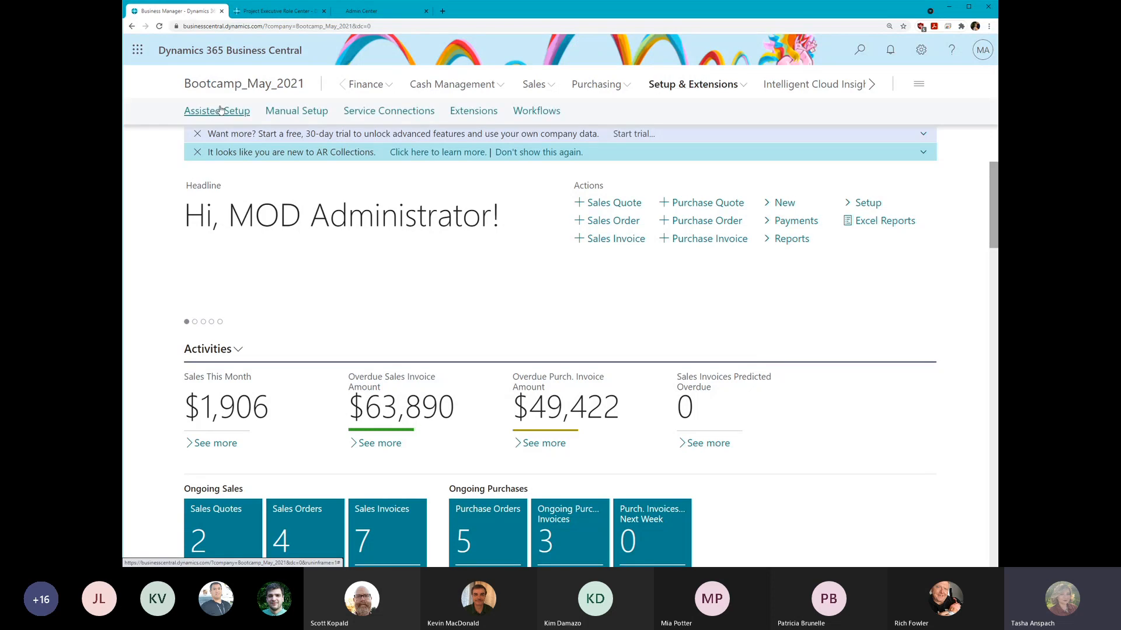
{"action": "left_click", "coordinate": [221, 110]}
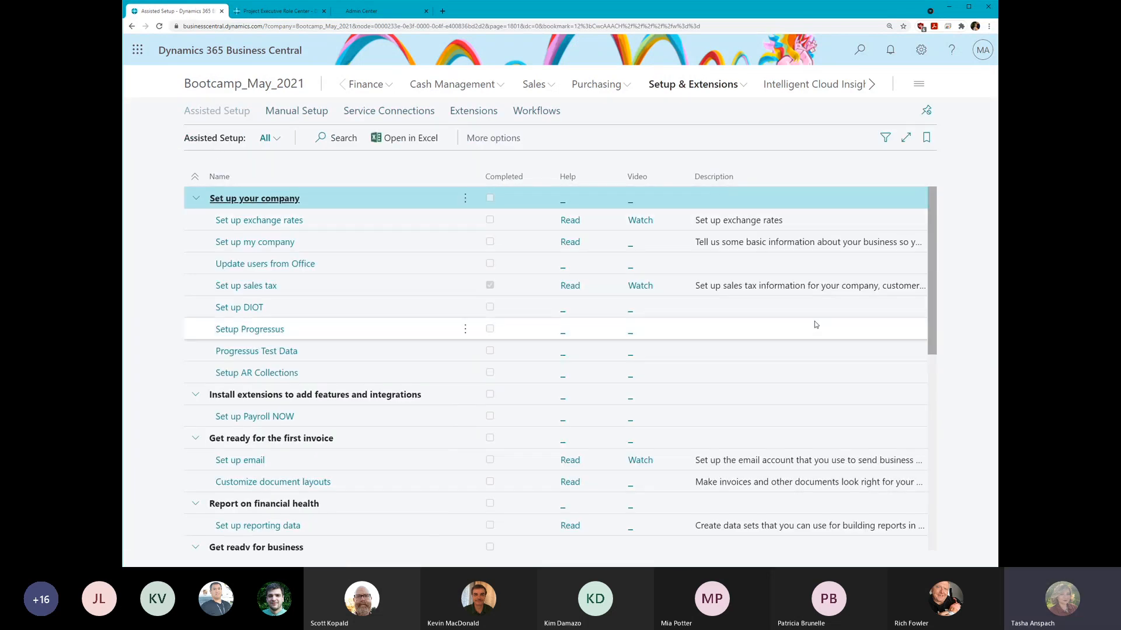
- Start the Progressus Test Data setup and set the company type to Software Development
{"action": "left_click", "coordinate": [248, 353]}
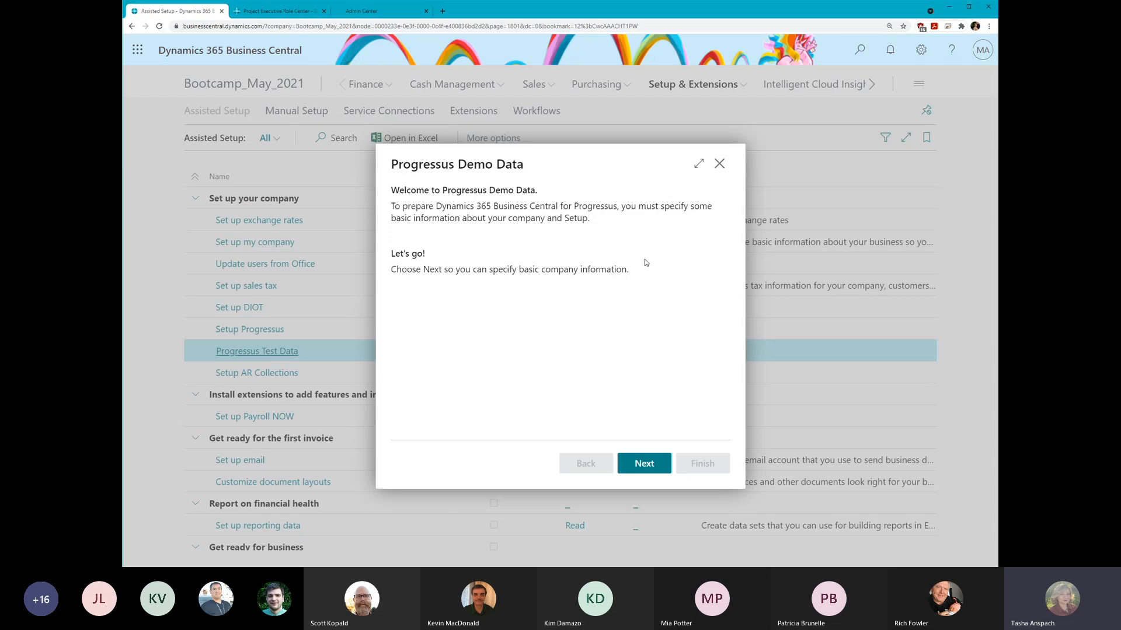
{"action": "left_click", "coordinate": [644, 464]}
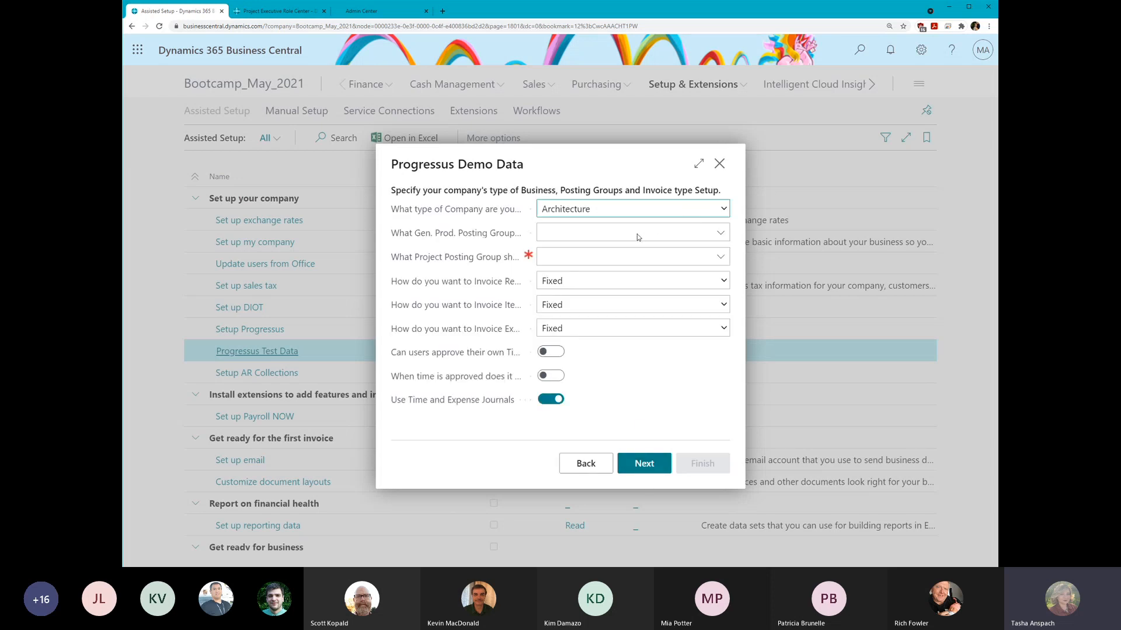
{"action": "left_click", "coordinate": [585, 286]}
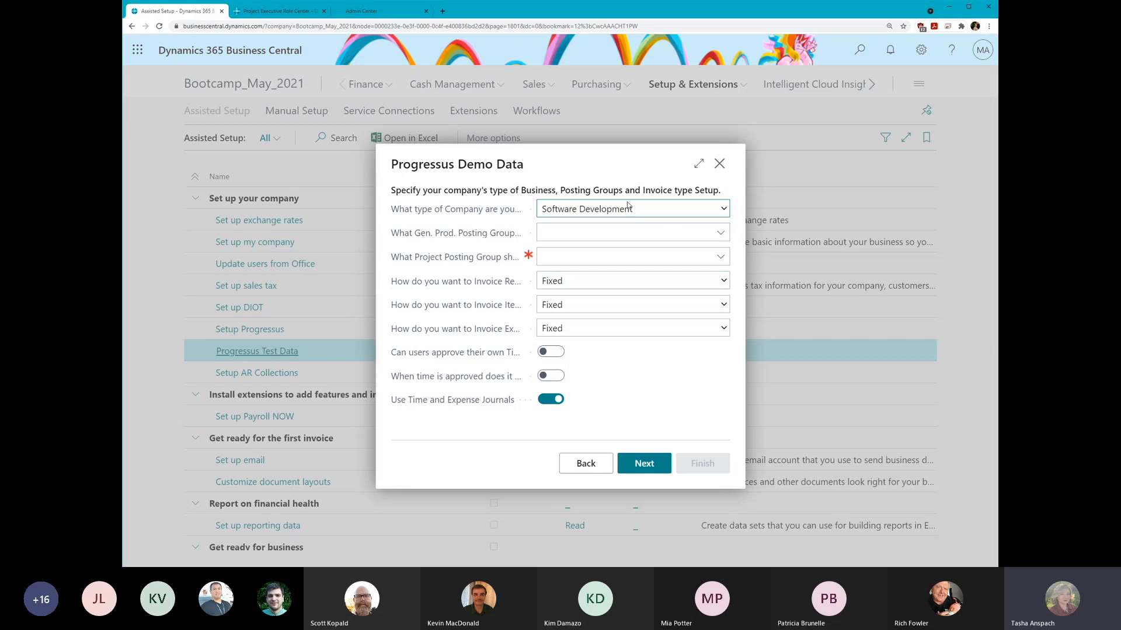
- Set the general product posting group to SERVICES and the project posting group to SETTING UP
{"action": "left_click", "coordinate": [604, 237]}
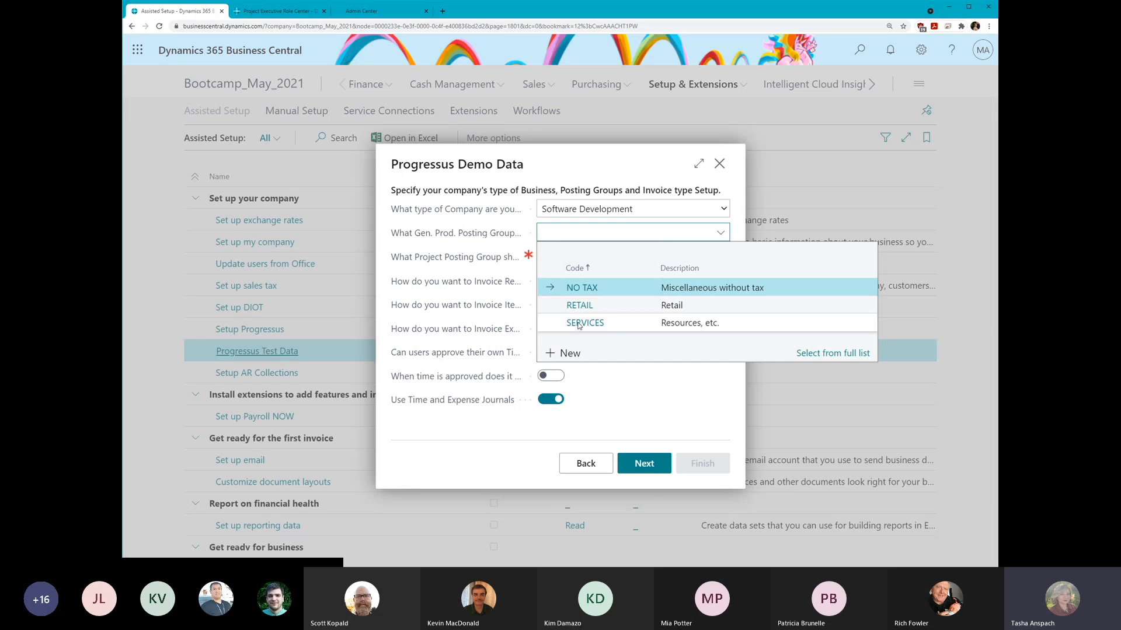
{"action": "left_click", "coordinate": [584, 322]}
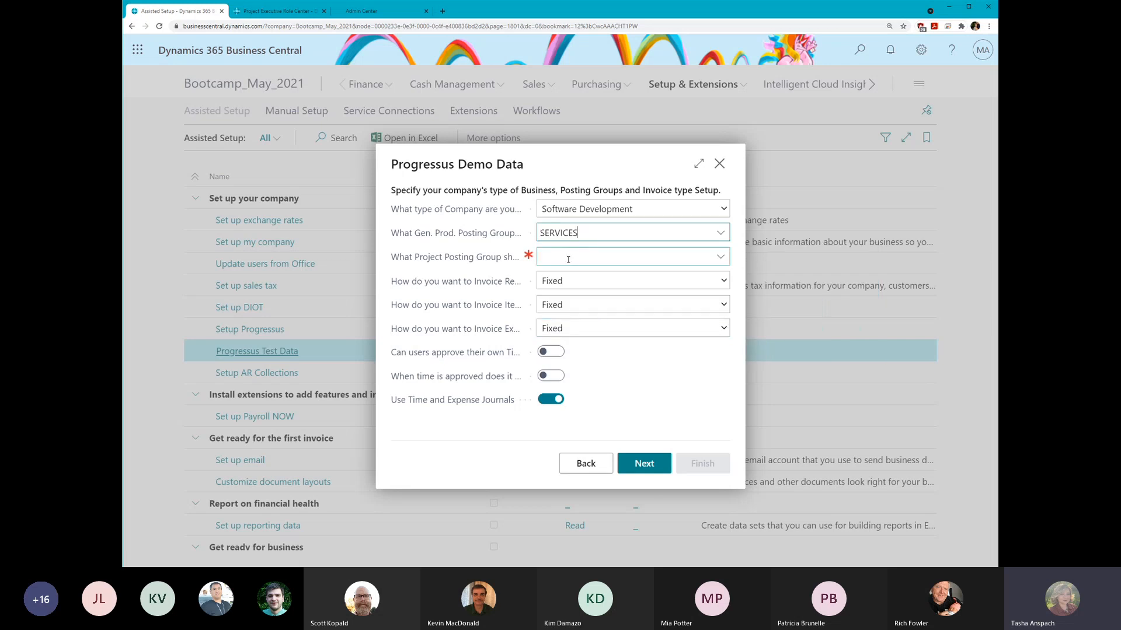
{"action": "left_click", "coordinate": [568, 259]}
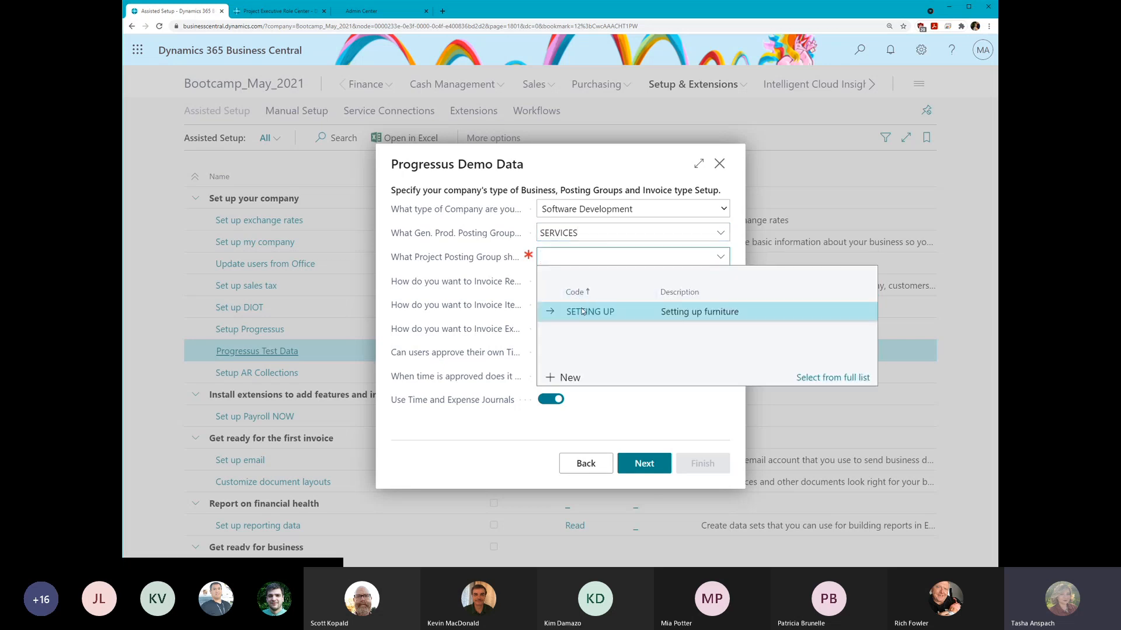
{"action": "left_click", "coordinate": [581, 311]}
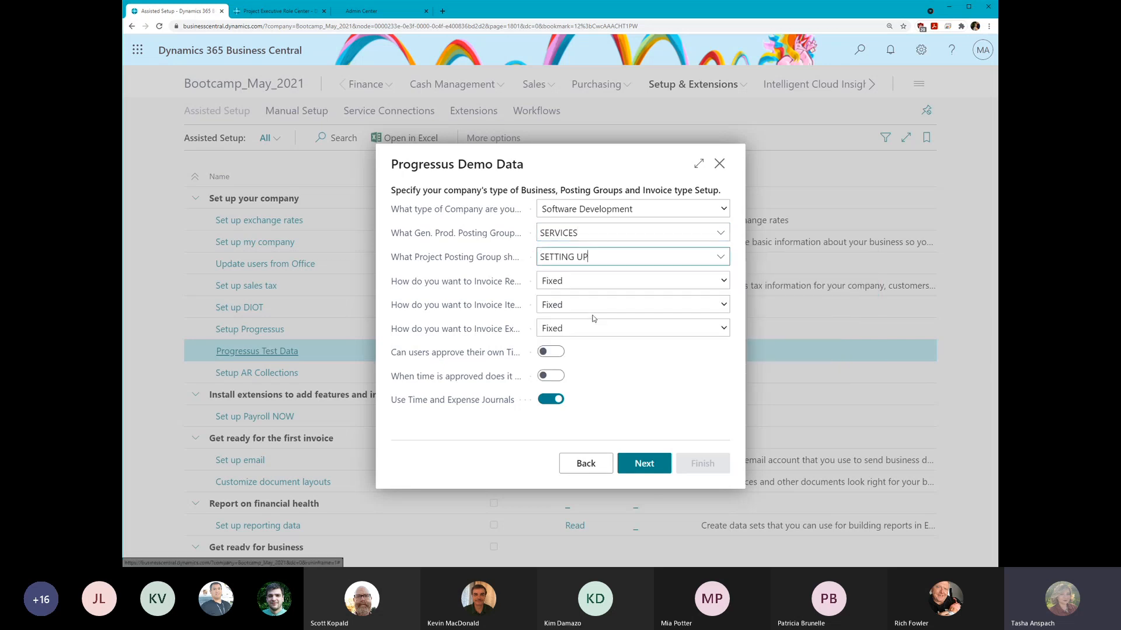
- Set the invoicing method for resources, items and expenses to Time/Material
{"action": "left_click", "coordinate": [593, 281]}
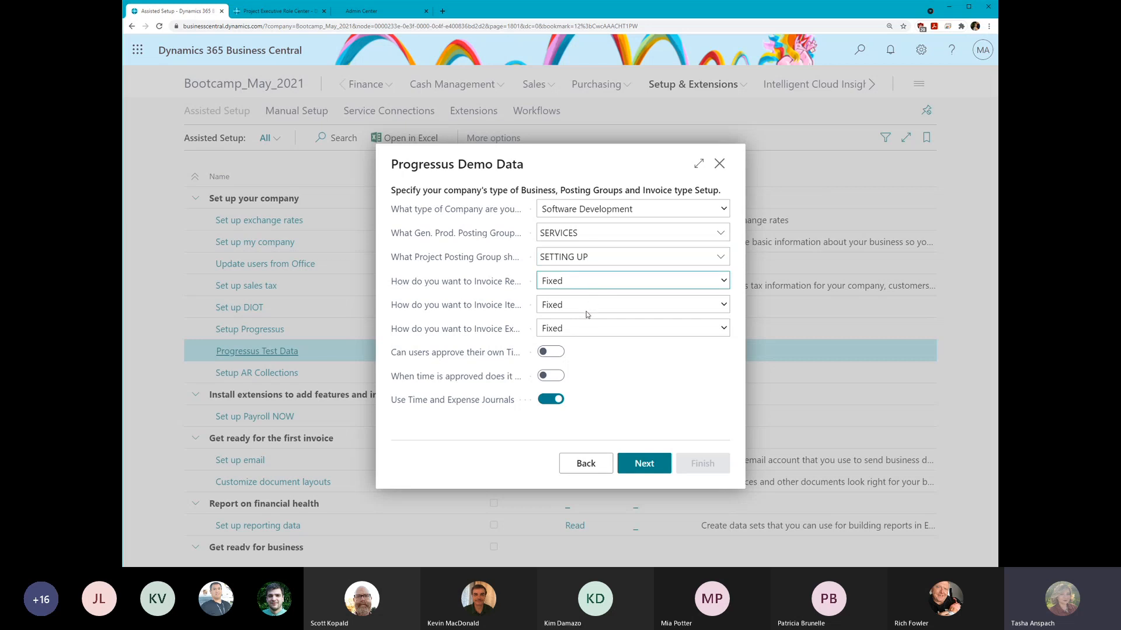
{"action": "key", "text": "Down"}
{"action": "mouse_move", "coordinate": [522, 312]}
{"action": "left_click", "coordinate": [577, 303]}
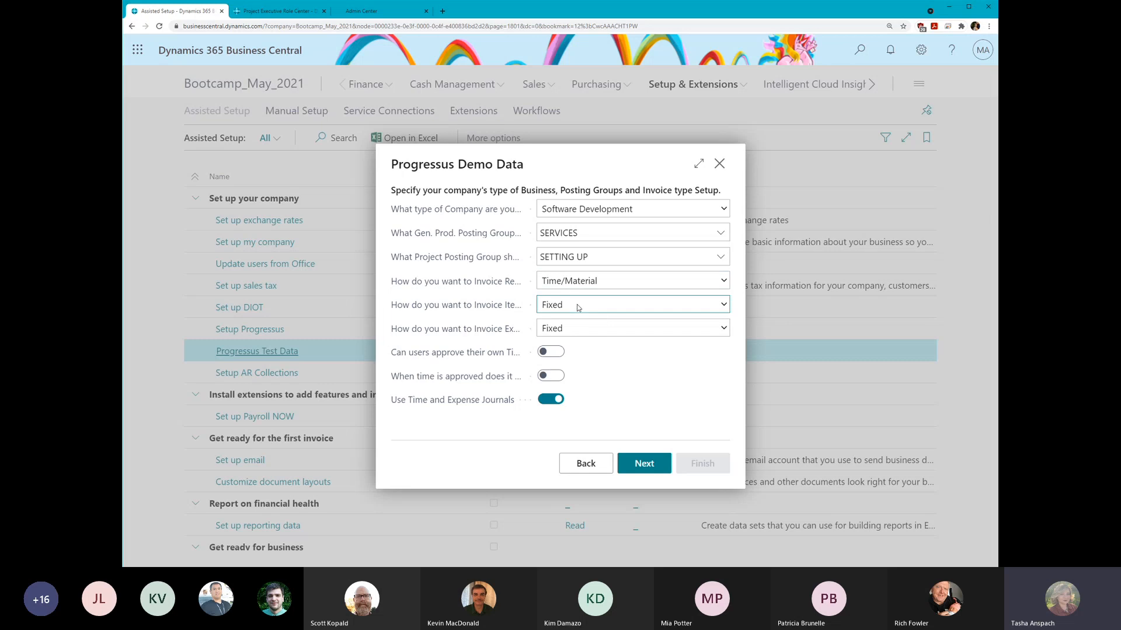
{"action": "key", "text": "Down"}
{"action": "left_click", "coordinate": [567, 359]}
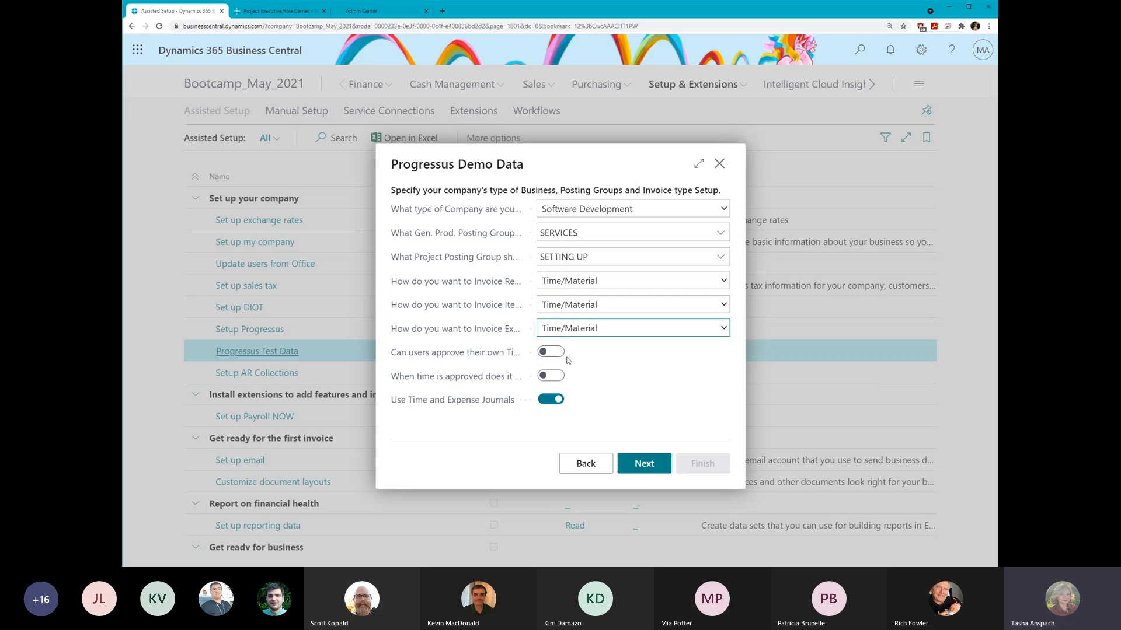
{"action": "left_click", "coordinate": [627, 373]}
{"action": "left_click", "coordinate": [667, 327]}
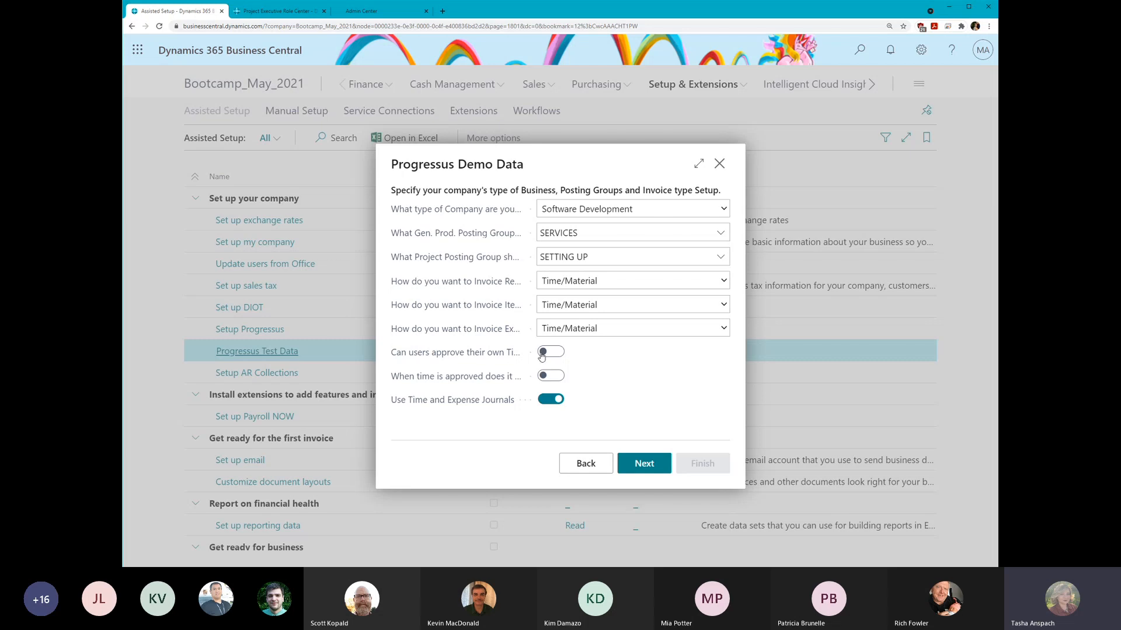
- Allow users to approve their own time and continue to the project manager and time entry setup
{"action": "left_click", "coordinate": [554, 352]}
{"action": "mouse_move", "coordinate": [484, 359]}
{"action": "mouse_move", "coordinate": [460, 380]}
{"action": "left_click", "coordinate": [646, 465]}
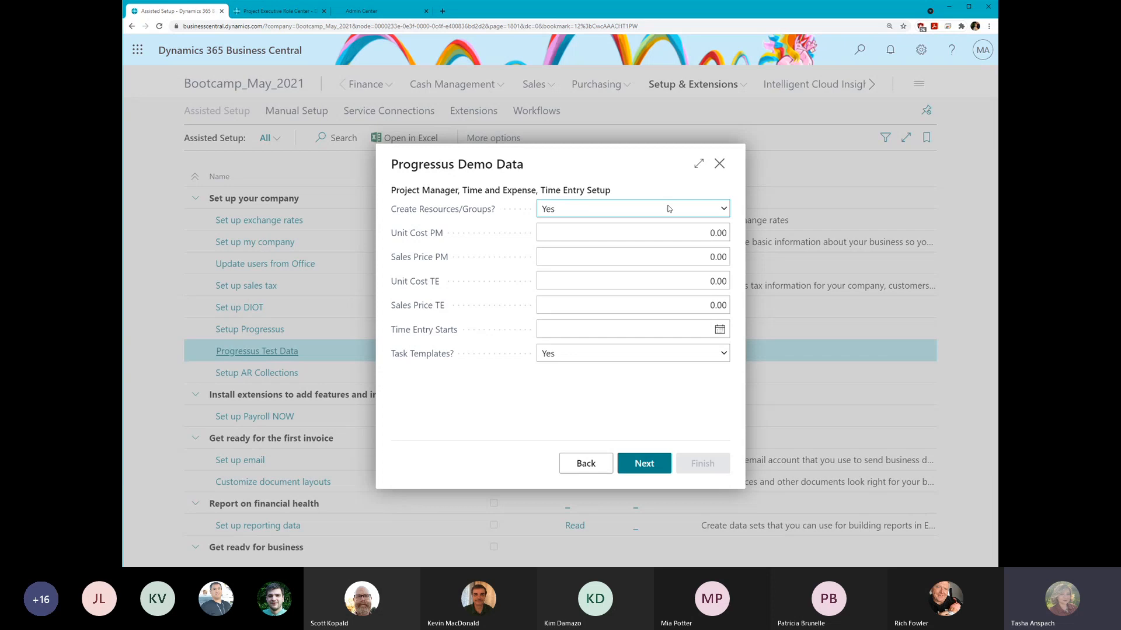
- Set Unit Cost PM to 50.00, Sales Price PM to 195.00, Unit Cost TE to 29.00 and Sales Price TE to 150.00
{"action": "left_click", "coordinate": [693, 233]}
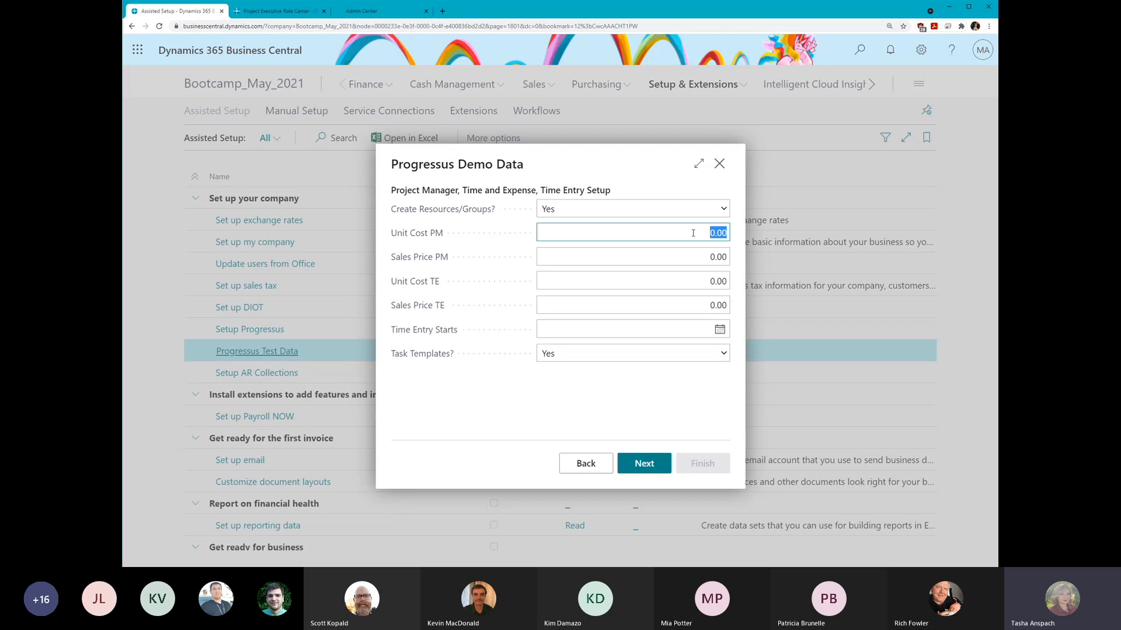
{"action": "type", "text": "50.00"}
{"action": "key", "text": "Tab"}
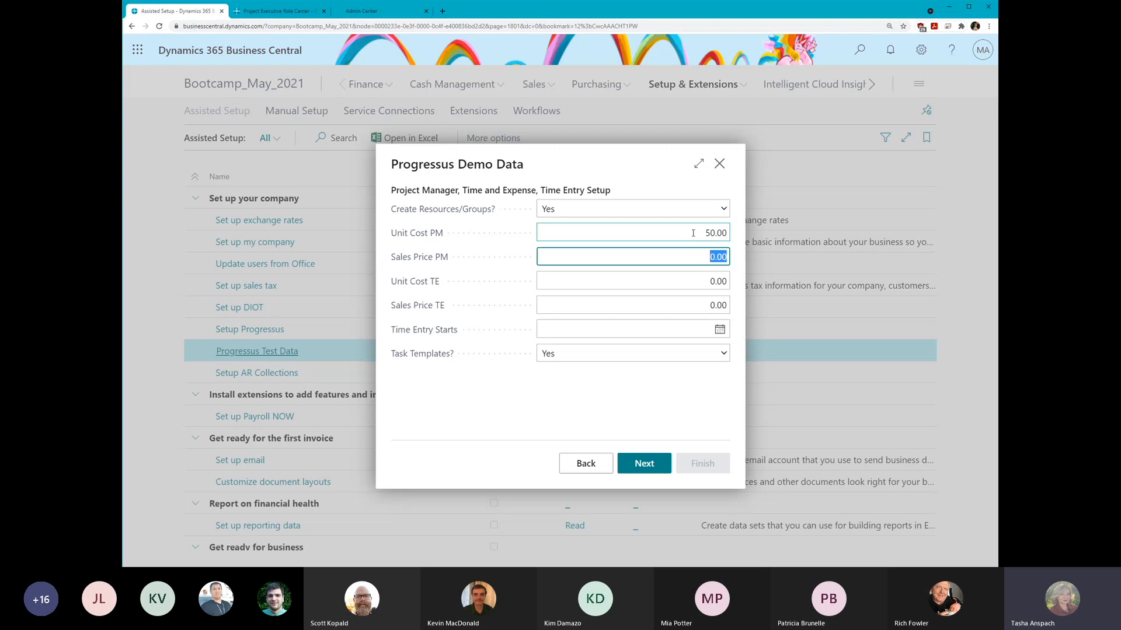
{"action": "type", "text": "195"}
{"action": "key", "text": "Tab"}
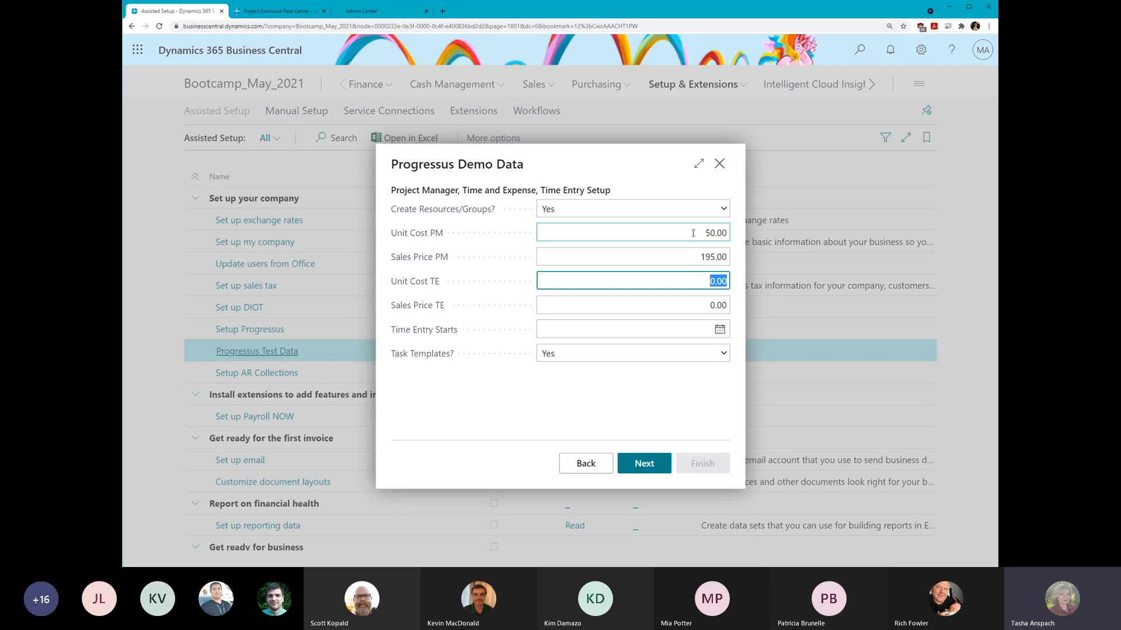
{"action": "type", "text": "29.00"}
{"action": "key", "text": "Tab"}
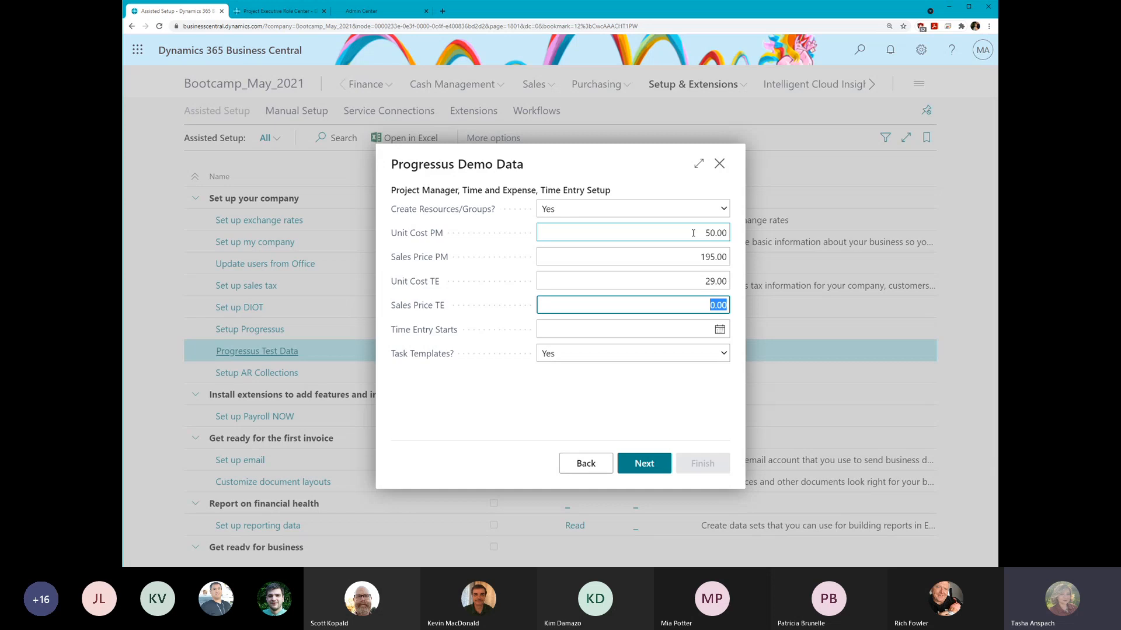
{"action": "type", "text": "150.00"}
{"action": "key", "text": "Tab"}
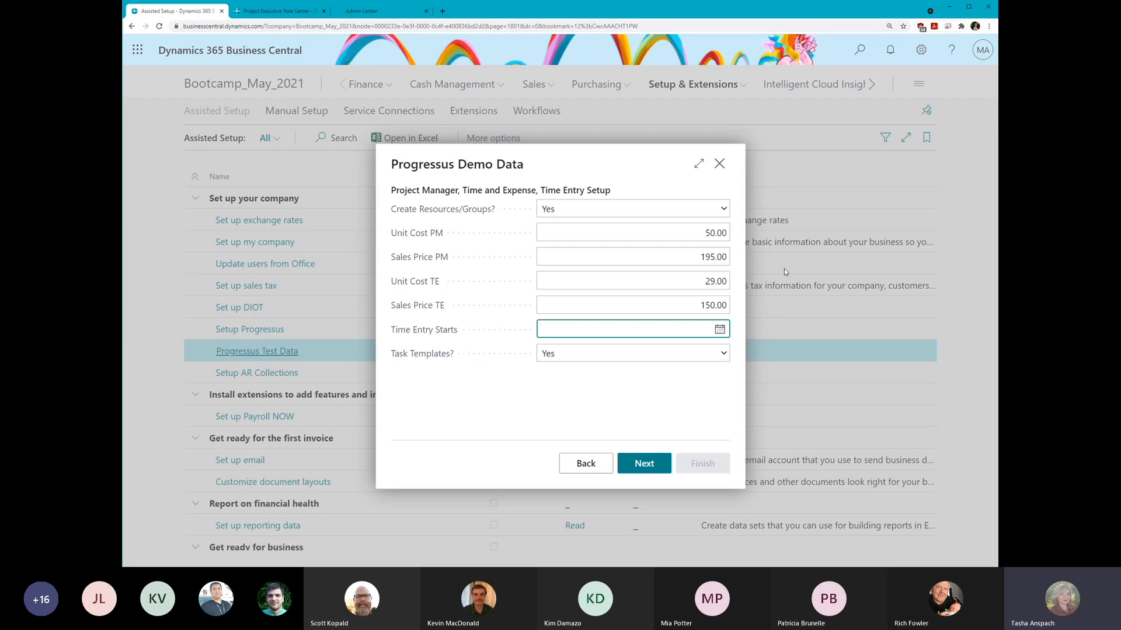
- Set Time Entry Starts to 4/27/2021, keep task templates enabled, and try to finish the Progressus Demo Data wizard
{"action": "type", "text": "t"}
{"action": "key", "text": "Tab"}
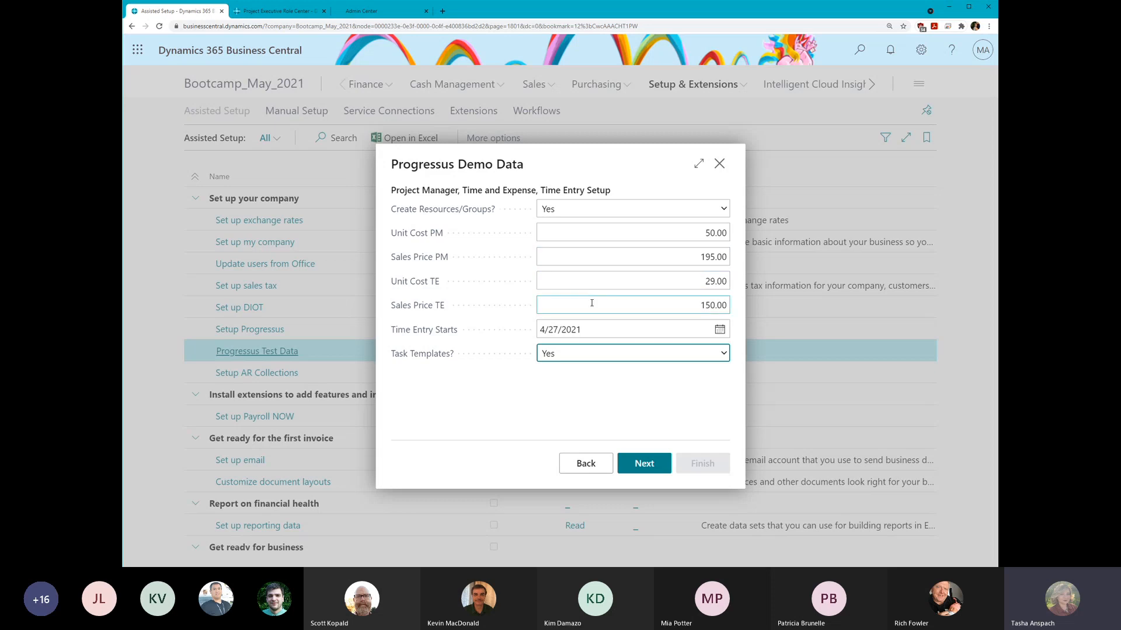
{"action": "left_click", "coordinate": [644, 465]}
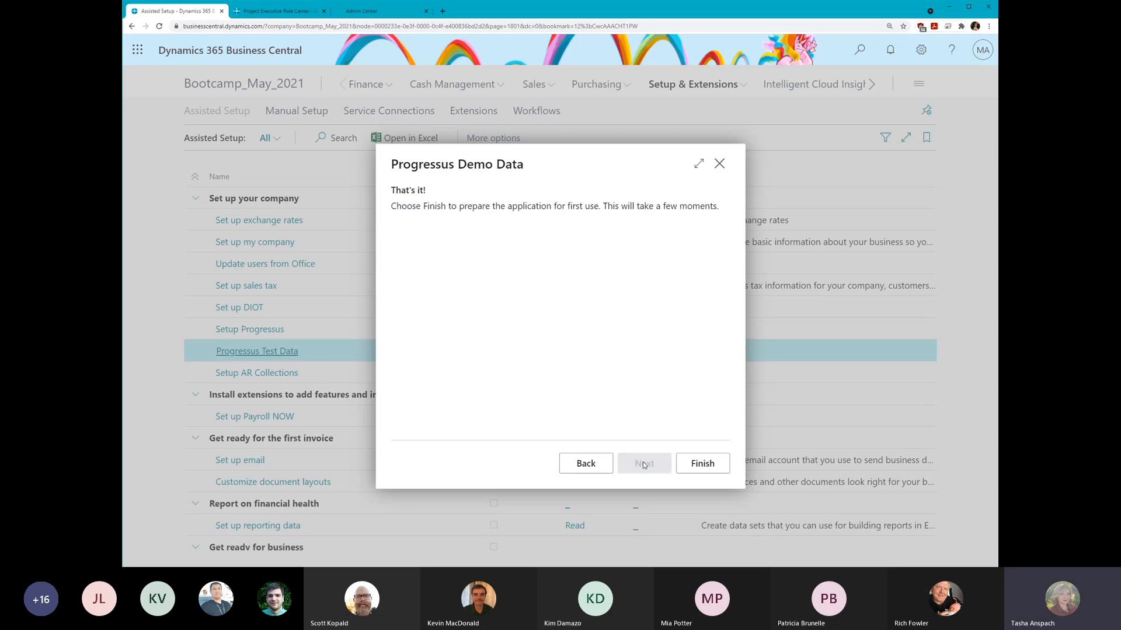
{"action": "left_click", "coordinate": [703, 464]}
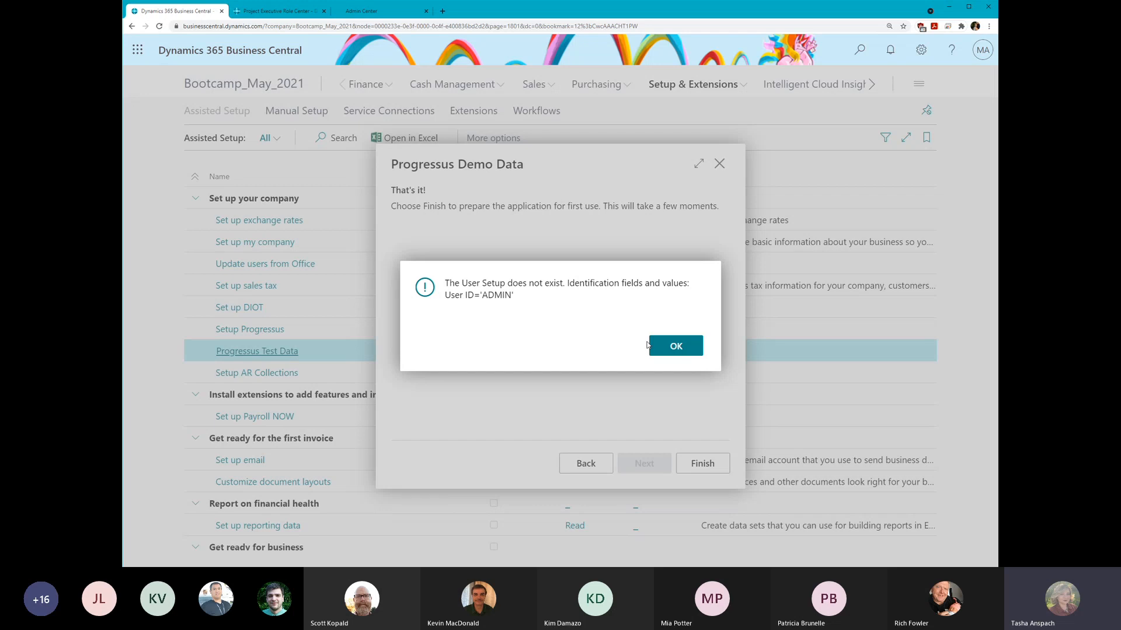
- Dismiss the error and find and open the User Setup page
{"action": "left_click", "coordinate": [677, 348]}
{"action": "left_click", "coordinate": [860, 51]}
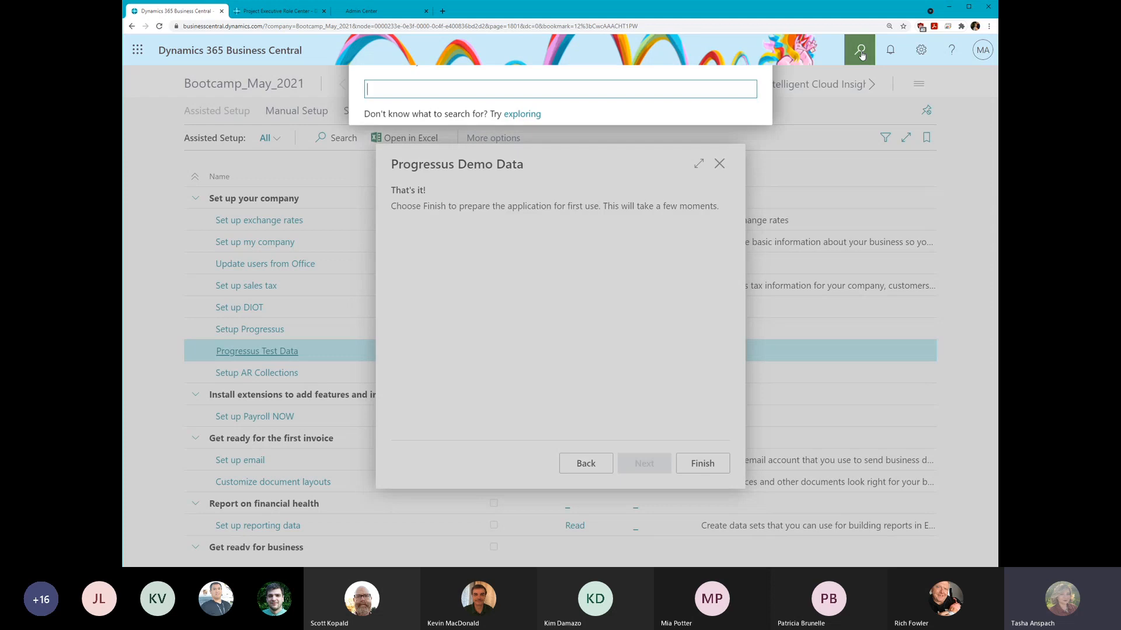
{"action": "type", "text": "user setup"}
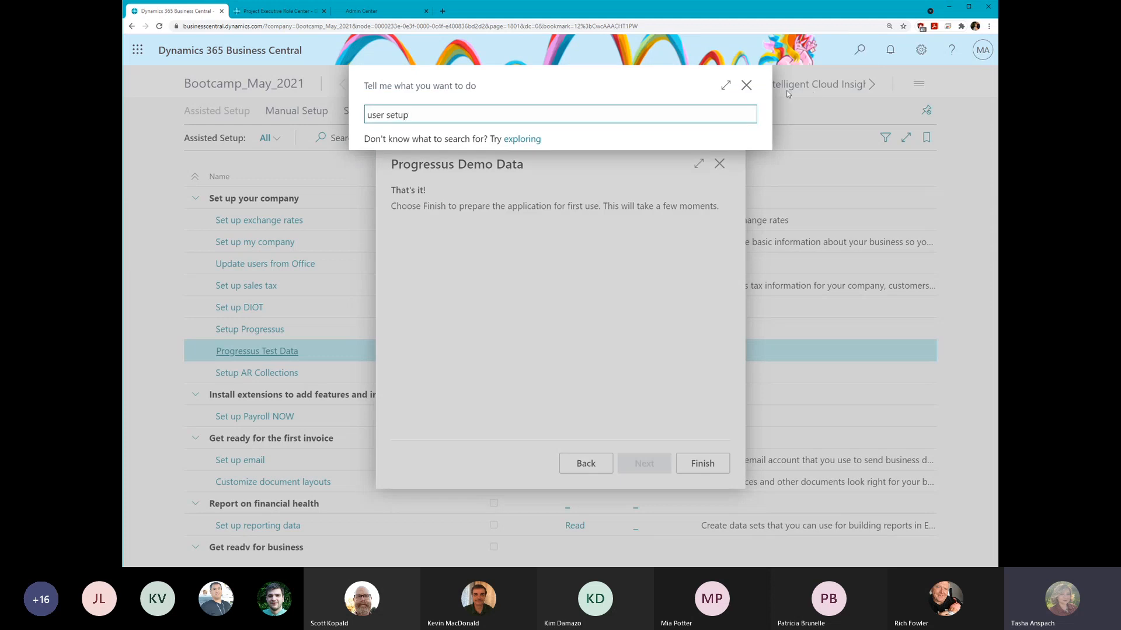
{"action": "left_click", "coordinate": [405, 170]}
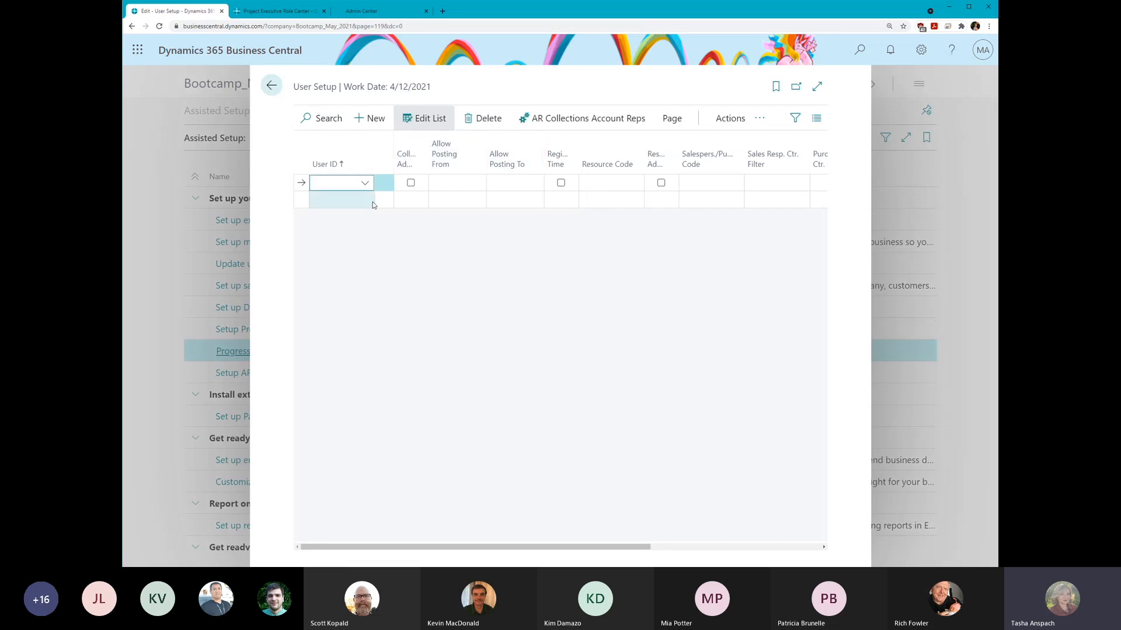
- Add the ADMIN user to User Setup as a resource administrator, with the first listed person resource as its resource code
{"action": "left_click", "coordinate": [363, 185]}
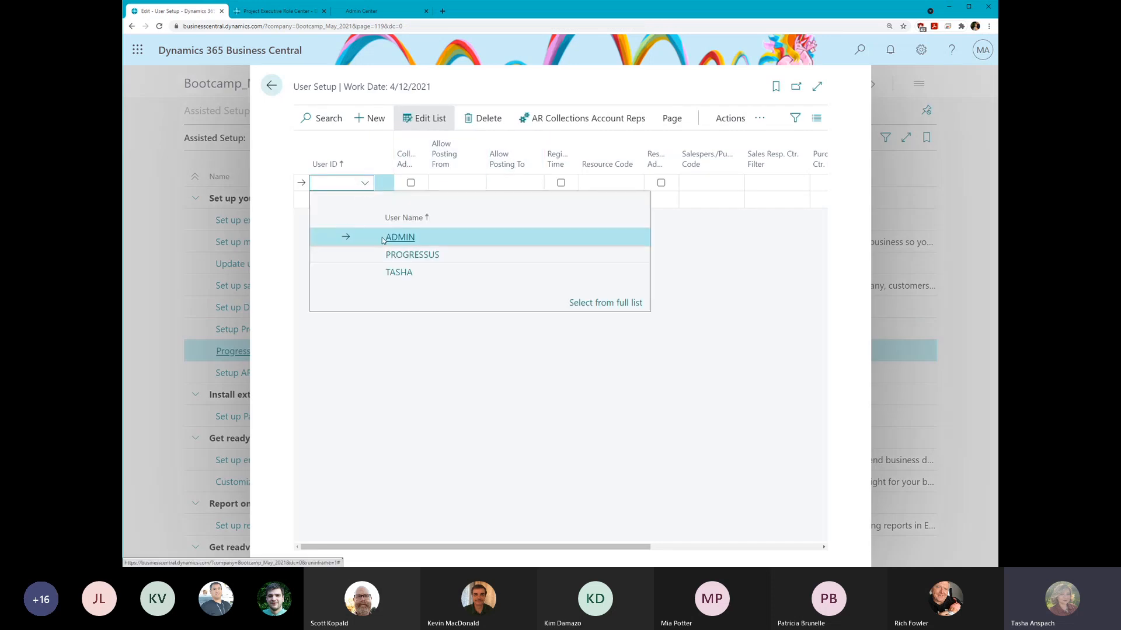
{"action": "left_click", "coordinate": [402, 235]}
{"action": "left_click", "coordinate": [620, 186]}
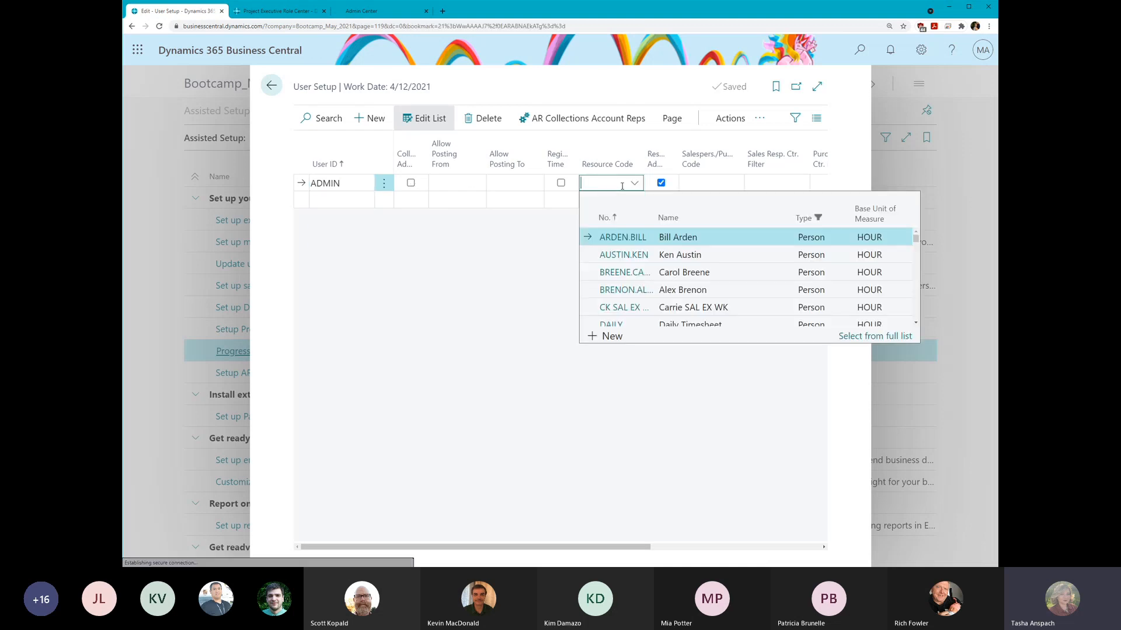
{"action": "left_click", "coordinate": [636, 244]}
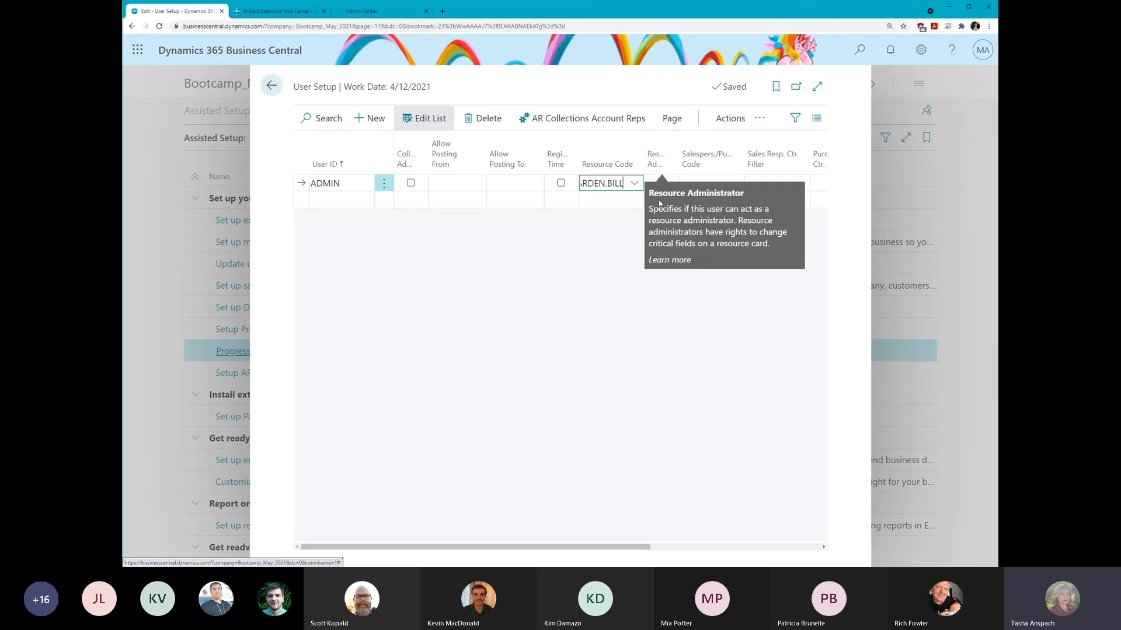
{"action": "left_click", "coordinate": [661, 183]}
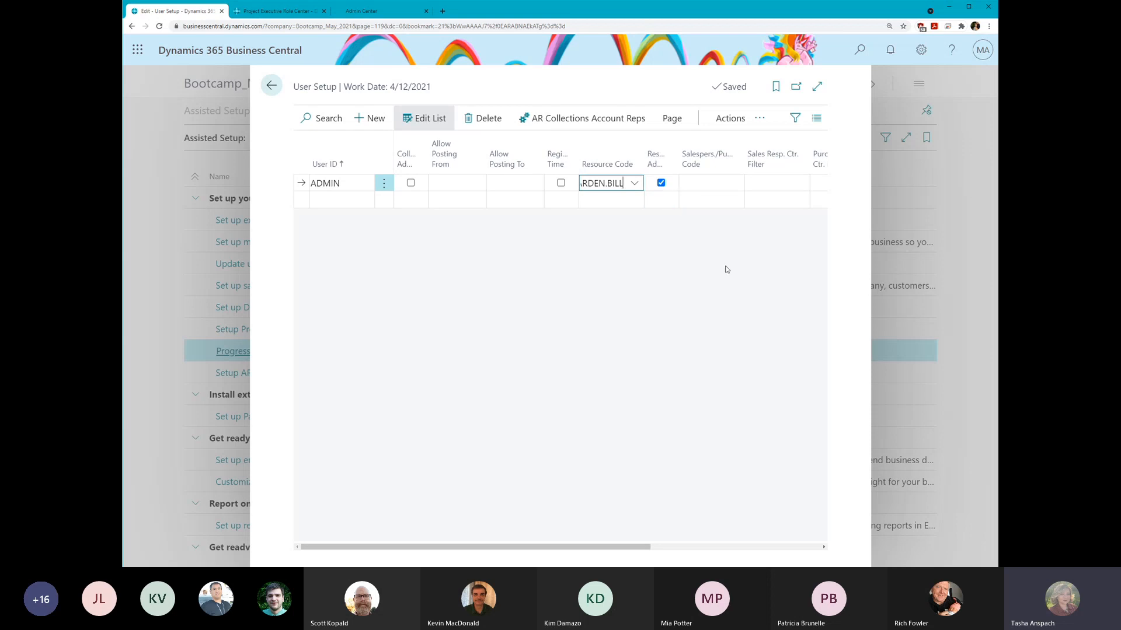
- Return to the Progressus Demo Data wizard, finish it, and go to the Bootcamp_May_2021 home page
{"action": "left_click", "coordinate": [270, 88]}
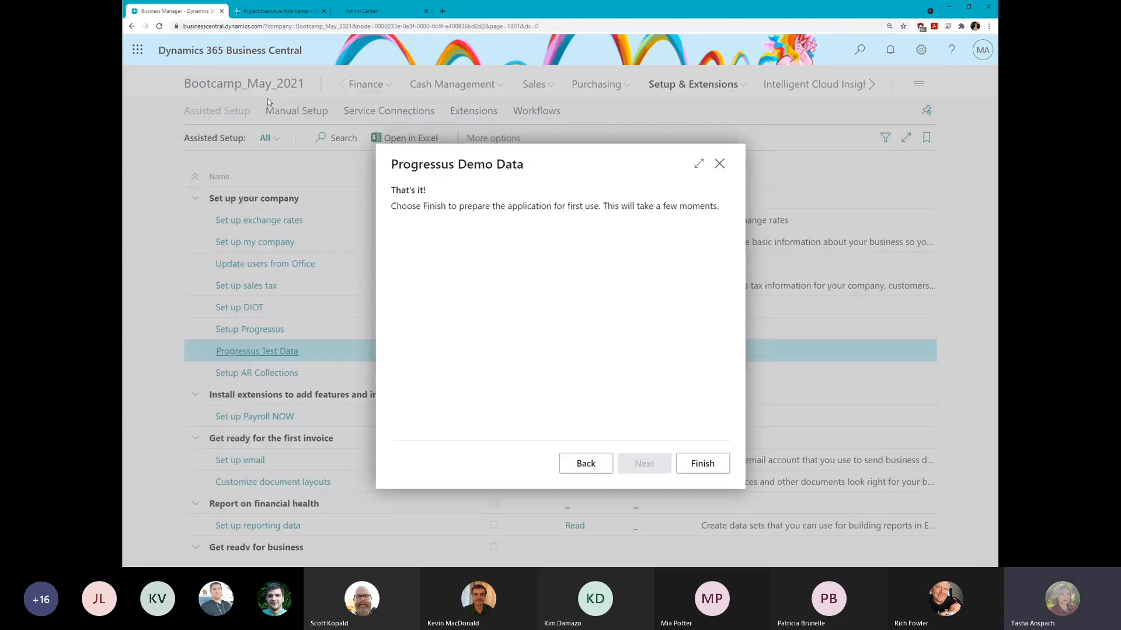
{"action": "left_click", "coordinate": [704, 469]}
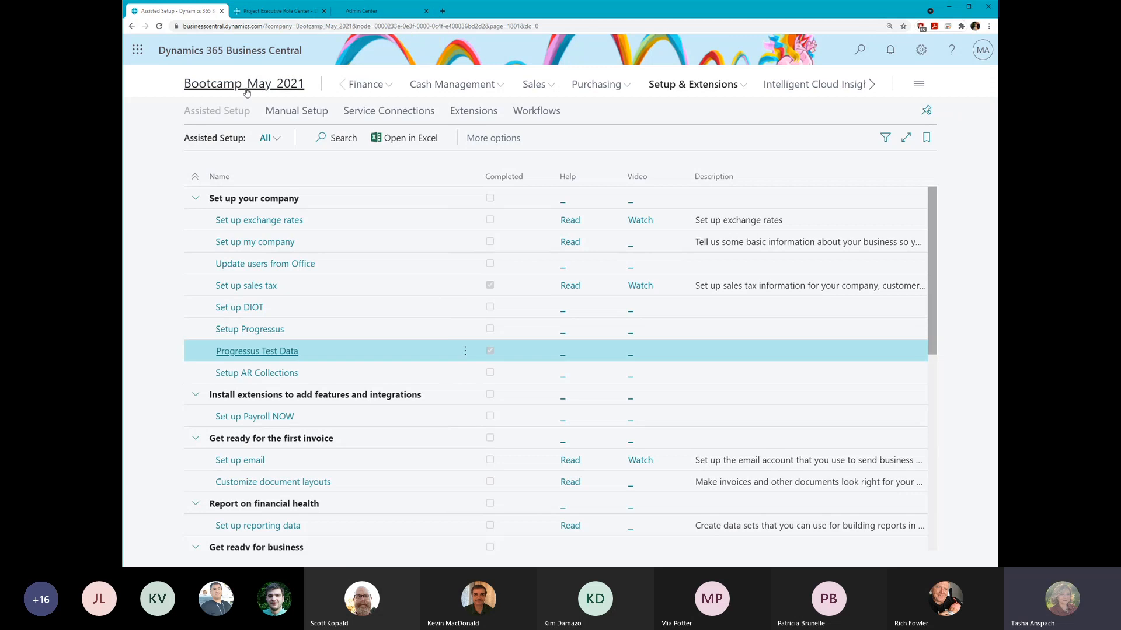
{"action": "left_click", "coordinate": [247, 91]}
- Change the role in My Settings to Project Executive RC PGS and dismiss the Payroll NOW notice
{"action": "left_click", "coordinate": [921, 50]}
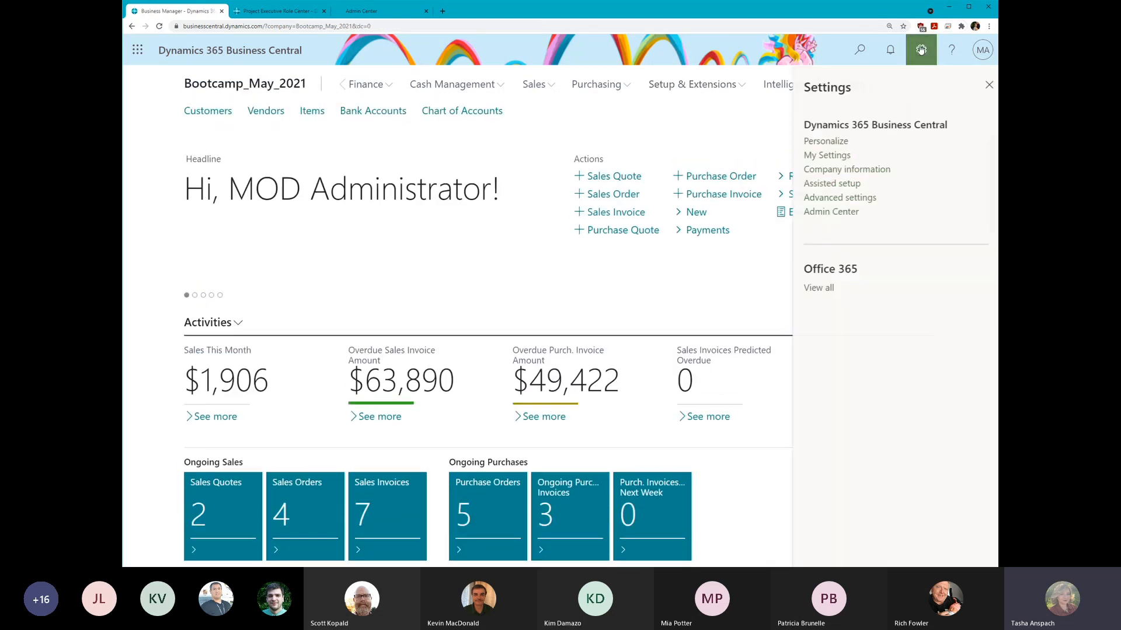
{"action": "left_click", "coordinate": [827, 155]}
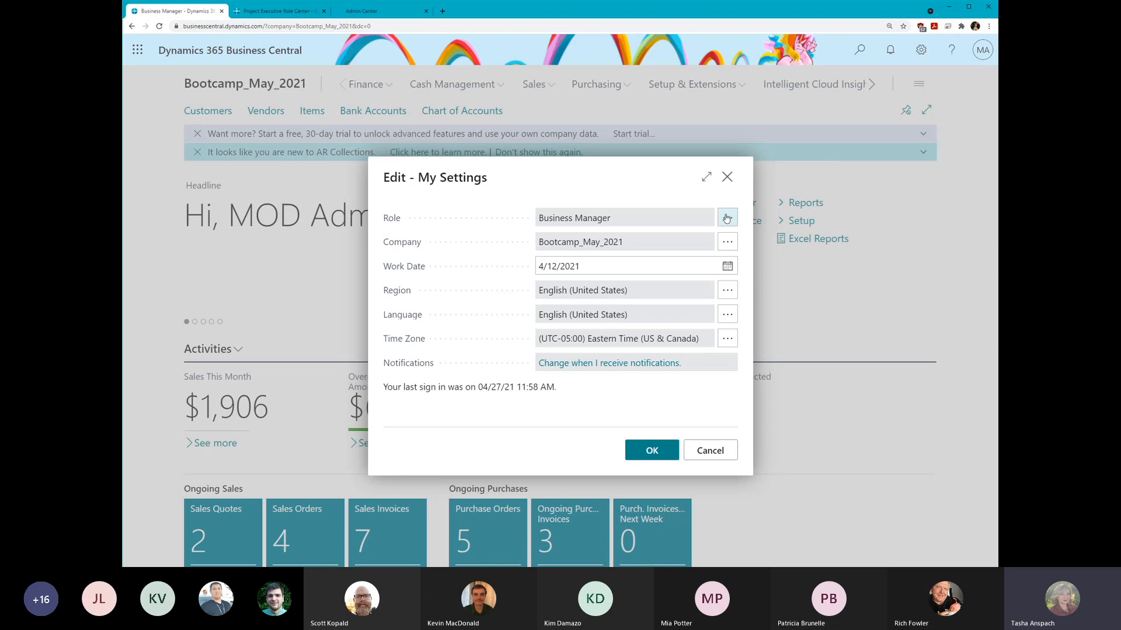
{"action": "left_click", "coordinate": [727, 218]}
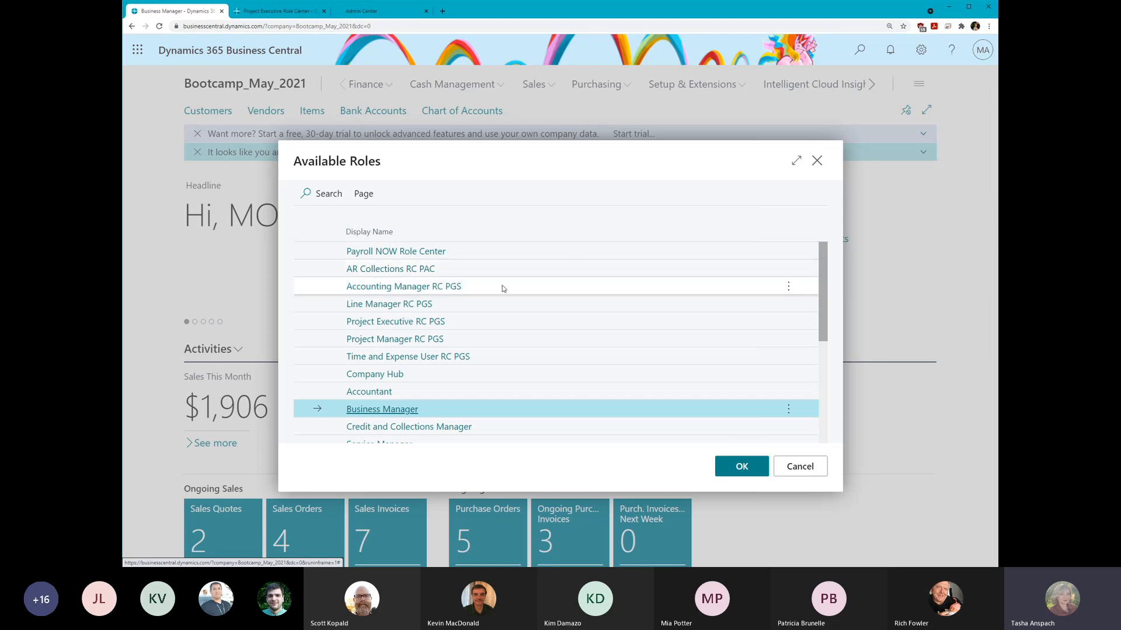
{"action": "left_click", "coordinate": [590, 286]}
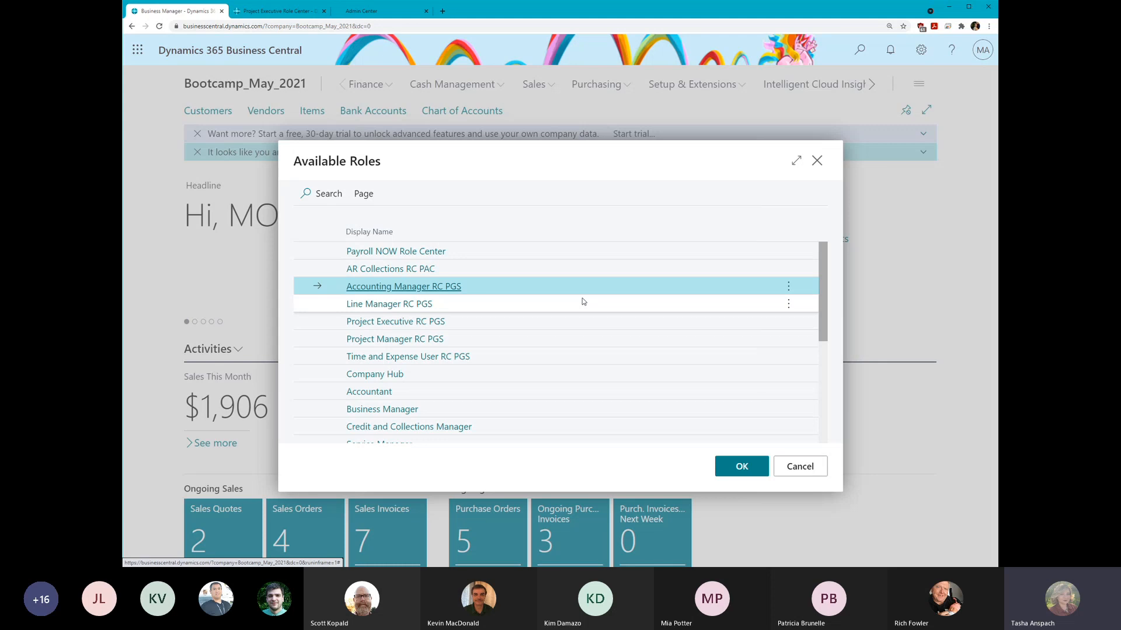
{"action": "left_click", "coordinate": [573, 323]}
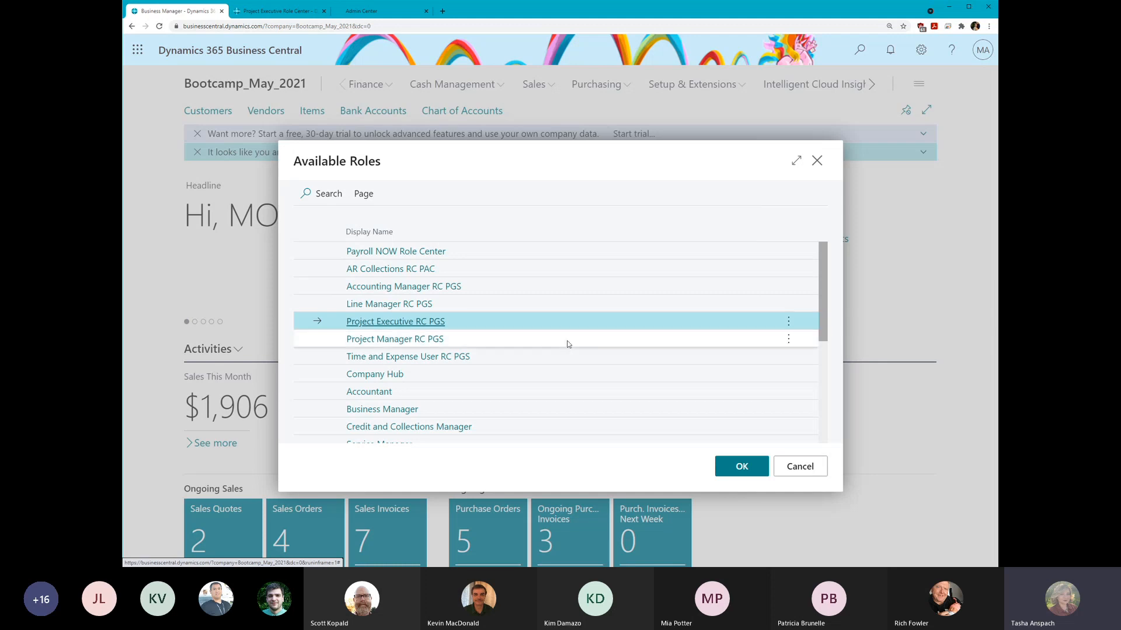
{"action": "left_click", "coordinate": [565, 342]}
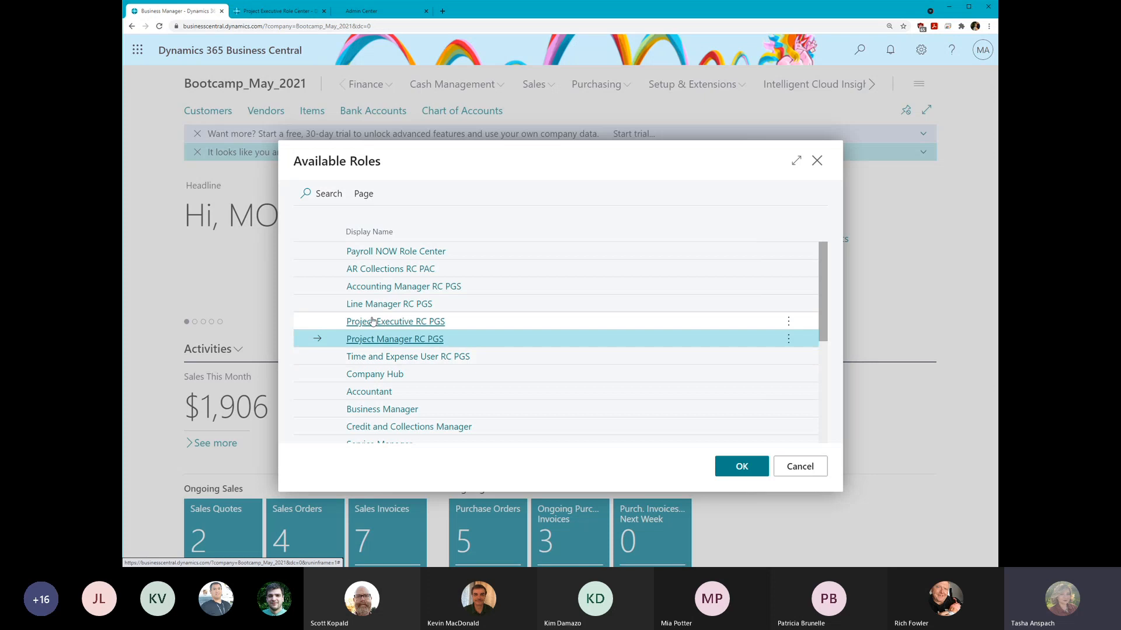
{"action": "left_click", "coordinate": [478, 322]}
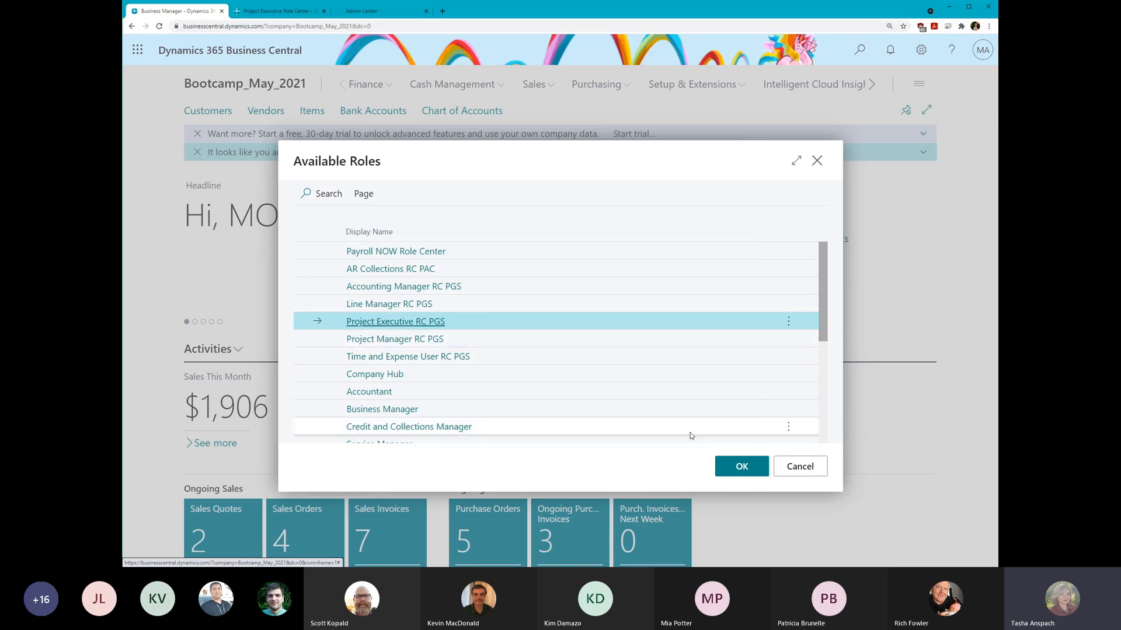
{"action": "left_click", "coordinate": [746, 472]}
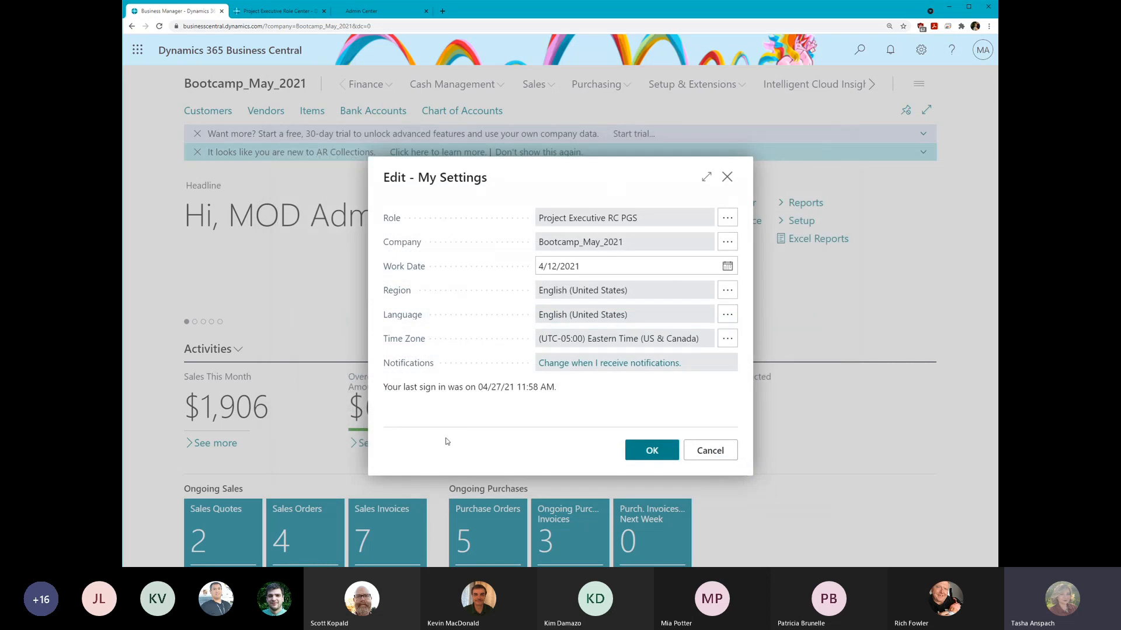
{"action": "left_click", "coordinate": [649, 453]}
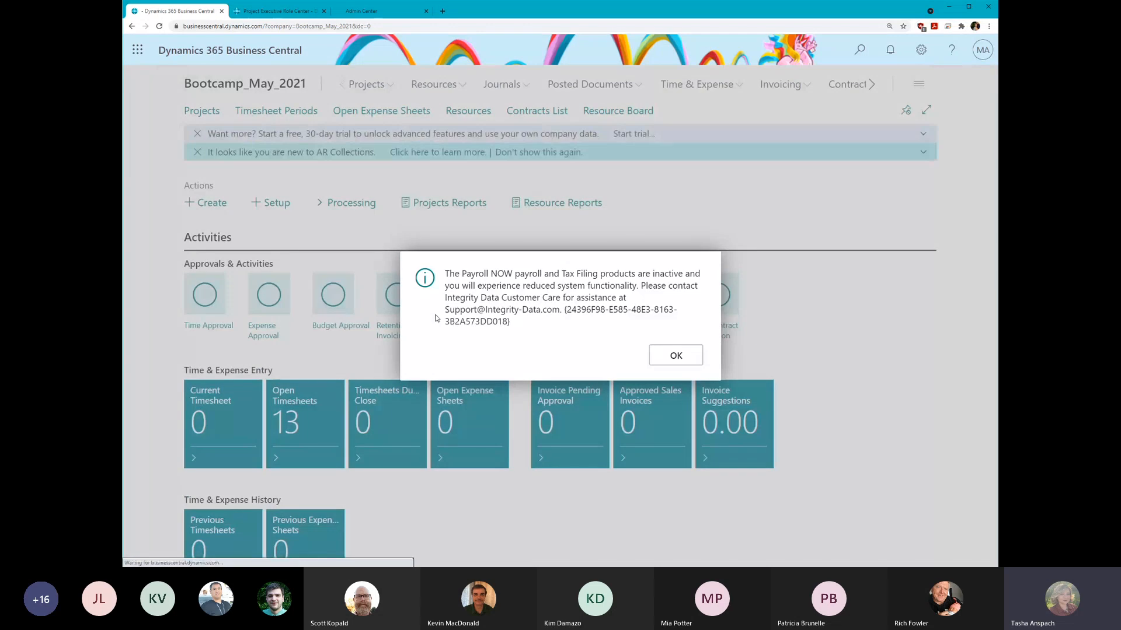
{"action": "left_click", "coordinate": [686, 360]}
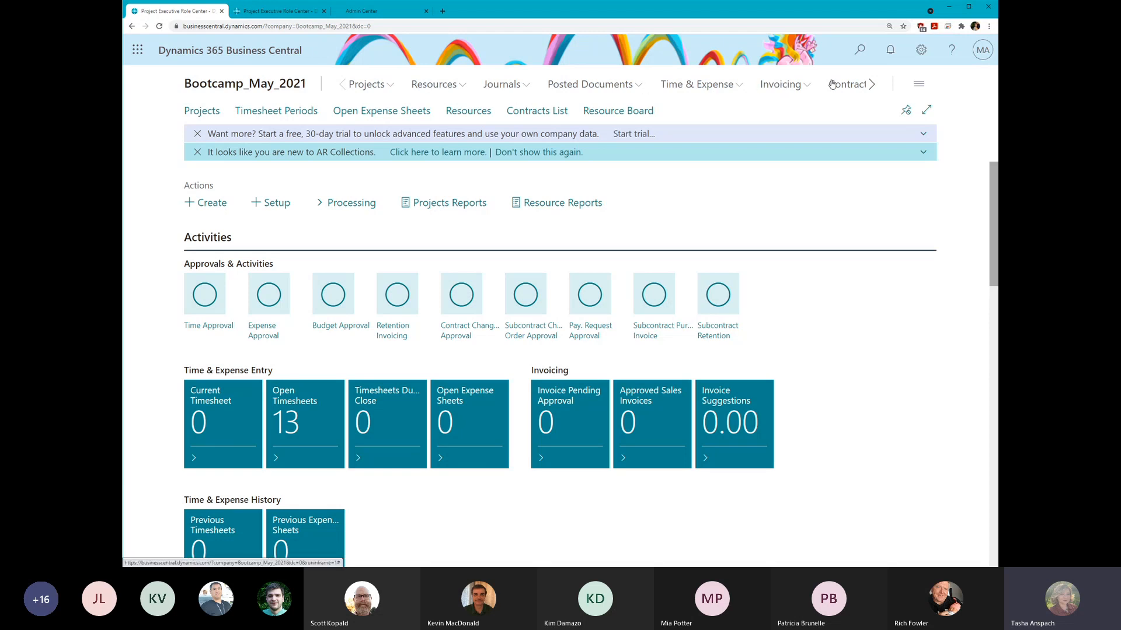
{"action": "left_click", "coordinate": [872, 84]}
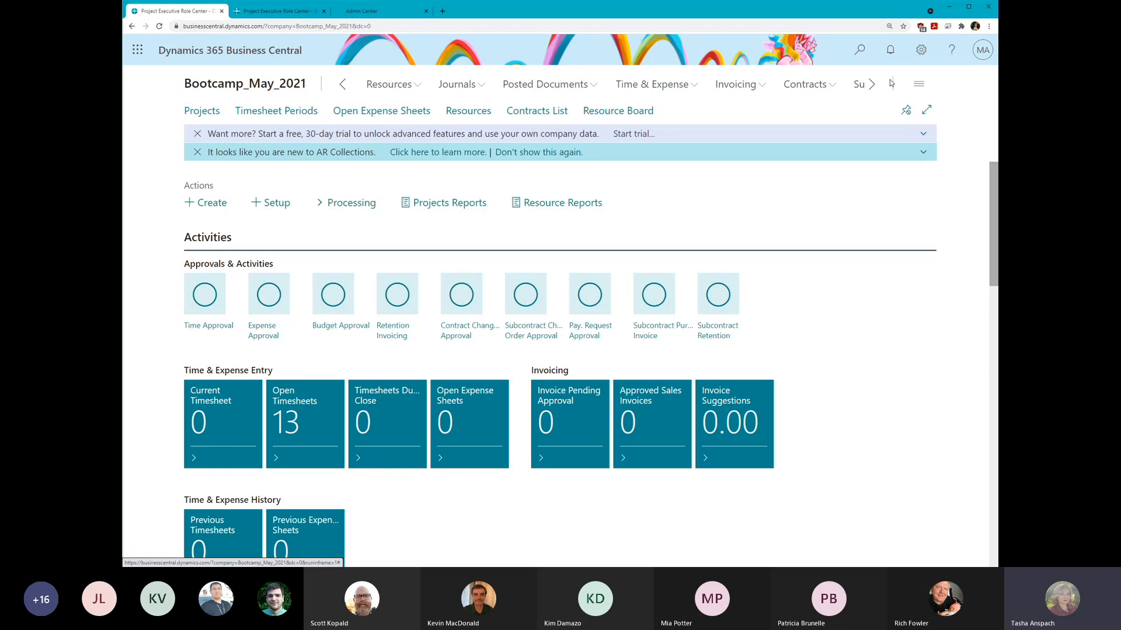
{"action": "left_click", "coordinate": [871, 85]}
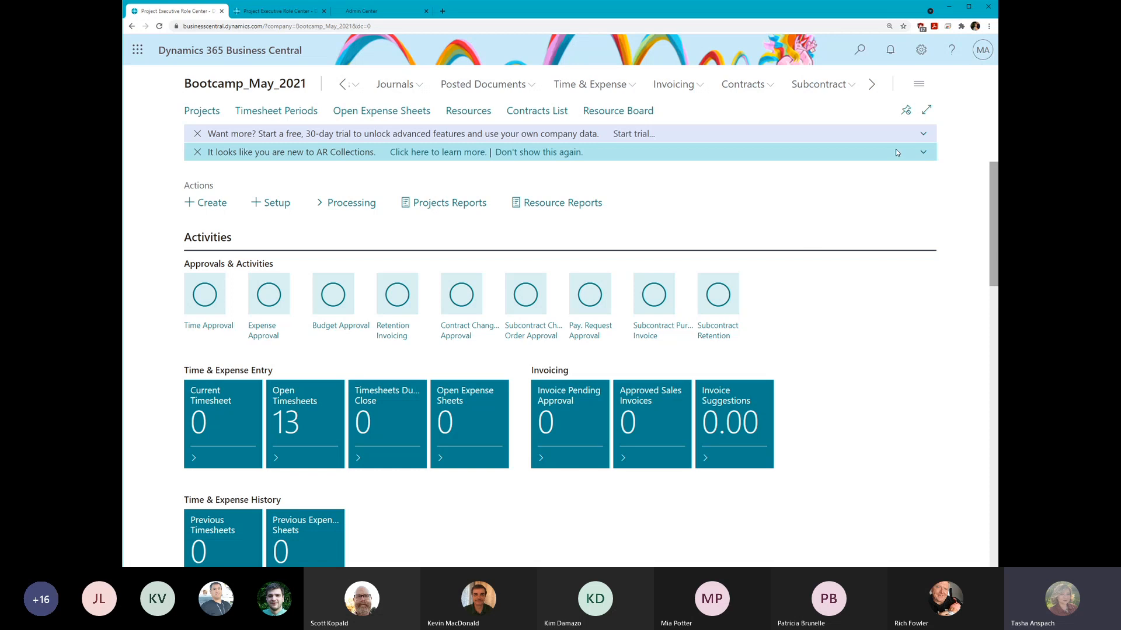
- Open the ADMIN user's card from the Users list and examine its permission sets, including the Progressus project executive sets
{"action": "left_click", "coordinate": [857, 49]}
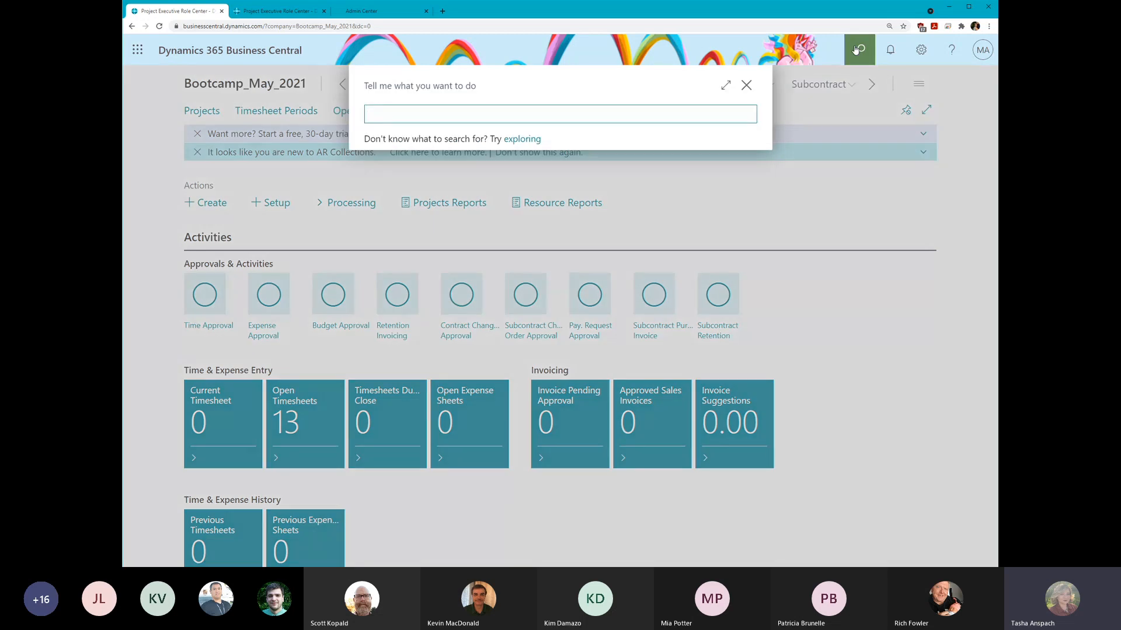
{"action": "type", "text": "user"}
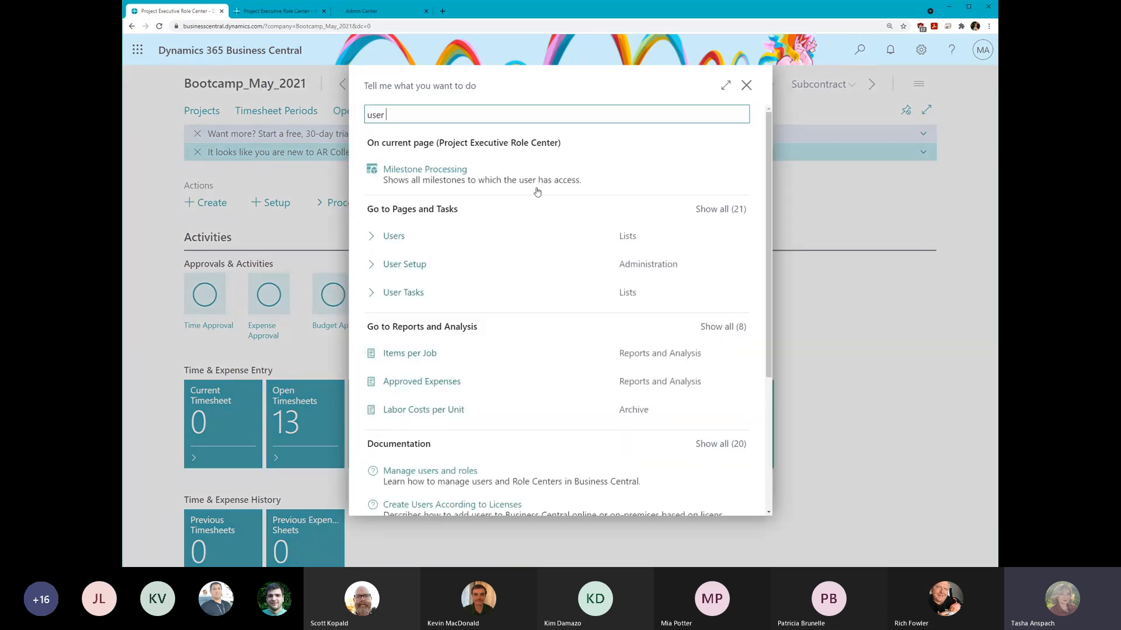
{"action": "left_click", "coordinate": [394, 236]}
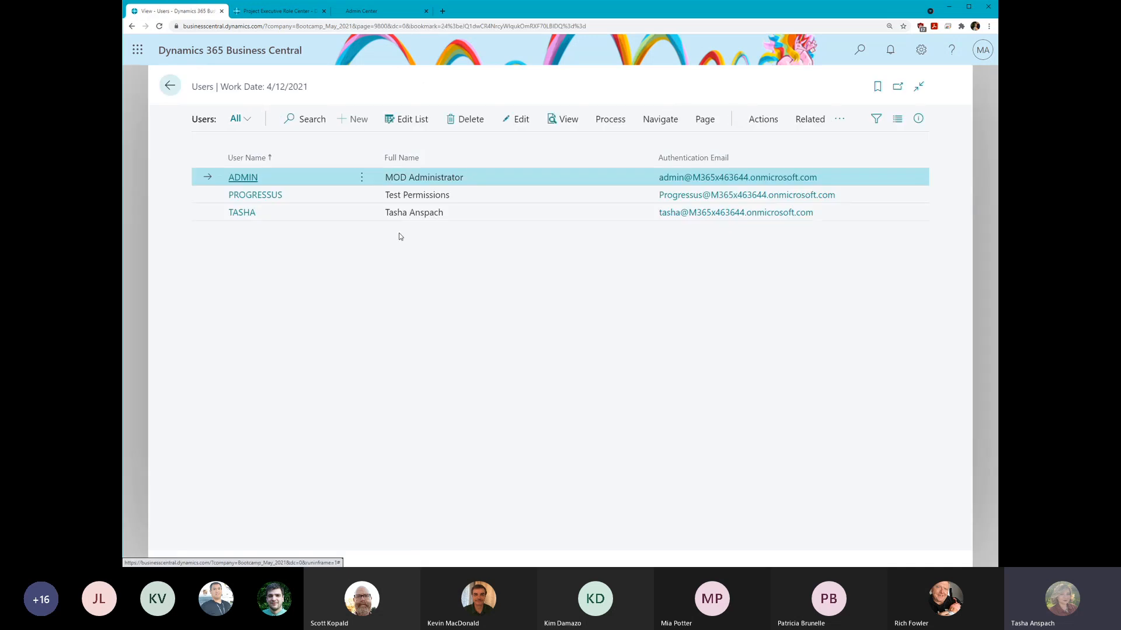
{"action": "left_click", "coordinate": [247, 179]}
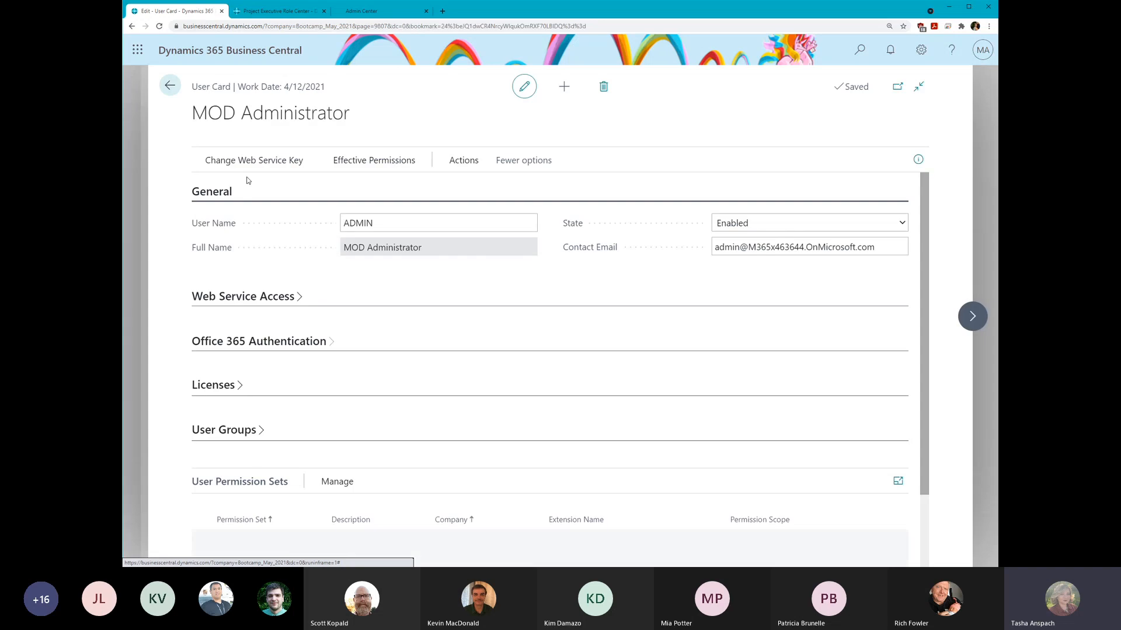
{"action": "scroll", "coordinate": [506, 432], "scroll_direction": "down", "scroll_amount": 2}
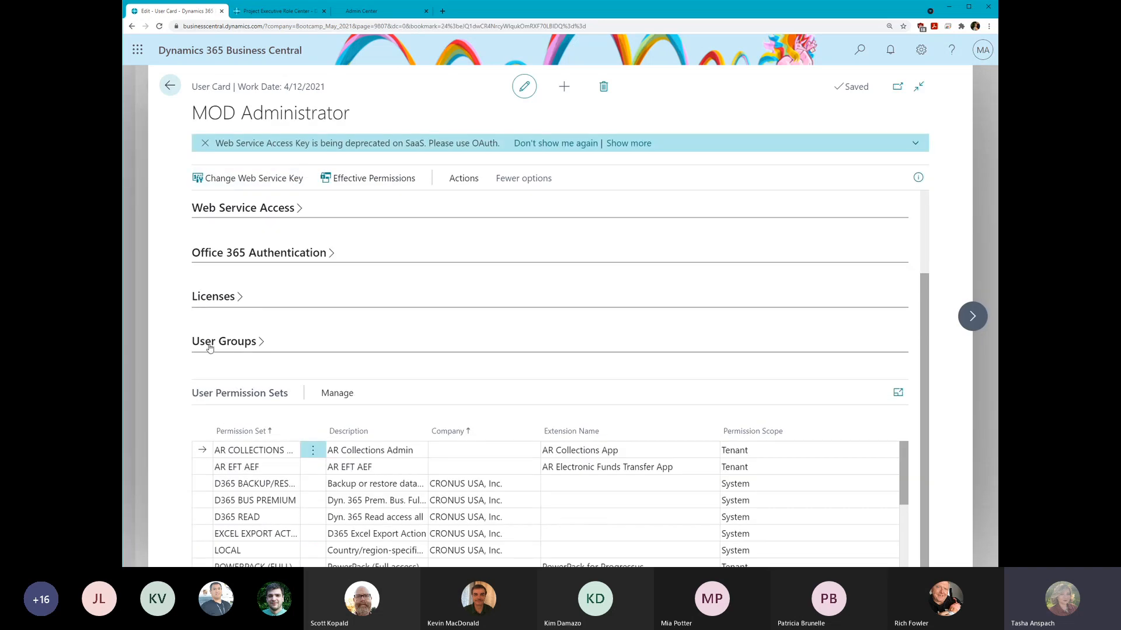
{"action": "scroll", "coordinate": [402, 507], "scroll_direction": "down", "scroll_amount": 2}
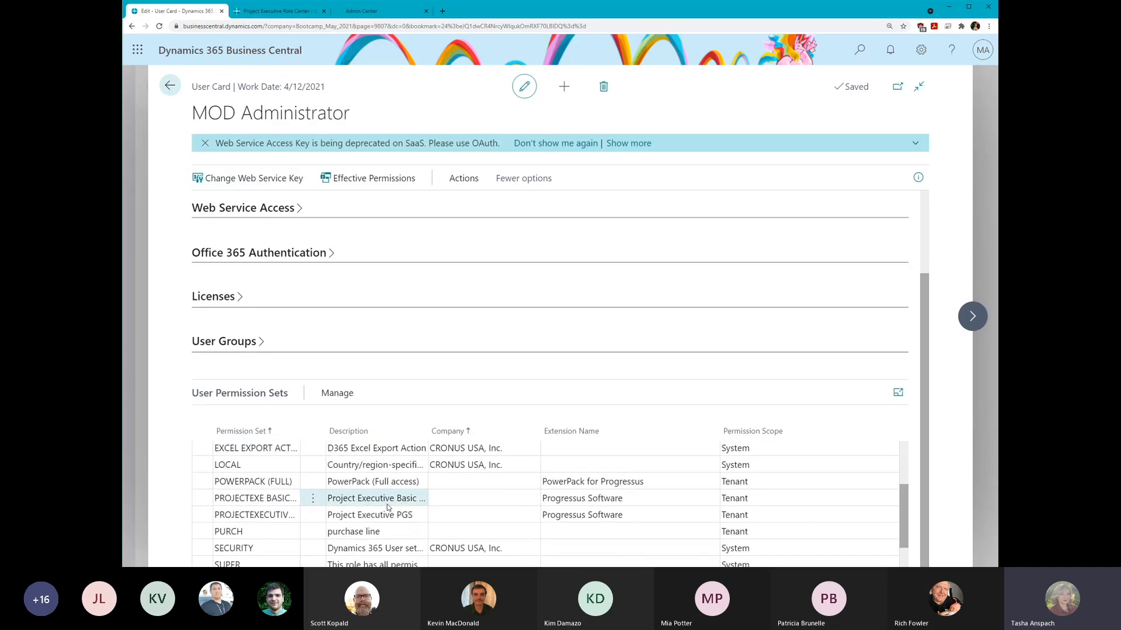
{"action": "left_click", "coordinate": [387, 505]}
{"action": "left_click", "coordinate": [385, 518]}
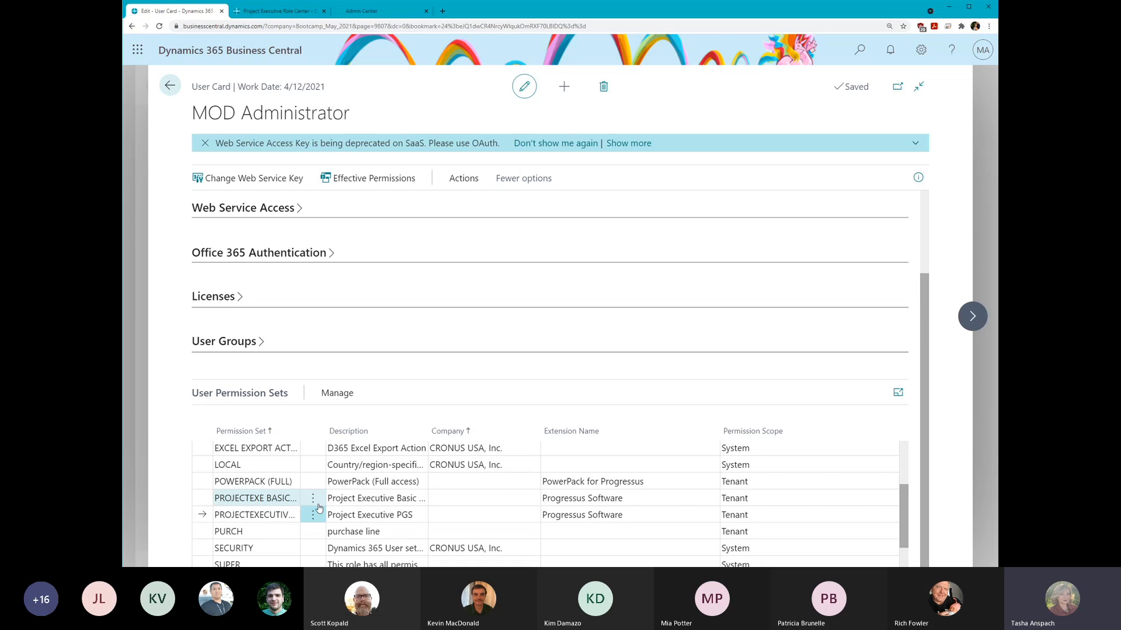
- Open the permission set lookup on a new line of the user's permission sets
{"action": "scroll", "coordinate": [362, 514], "scroll_direction": "down", "scroll_amount": 2}
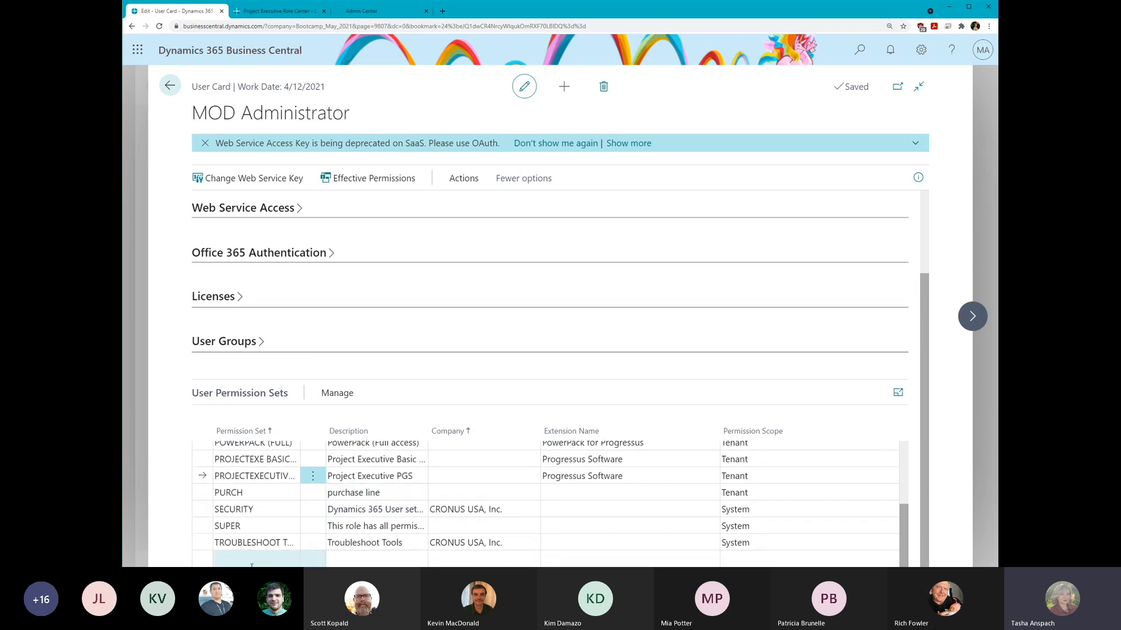
{"action": "left_click", "coordinate": [282, 557]}
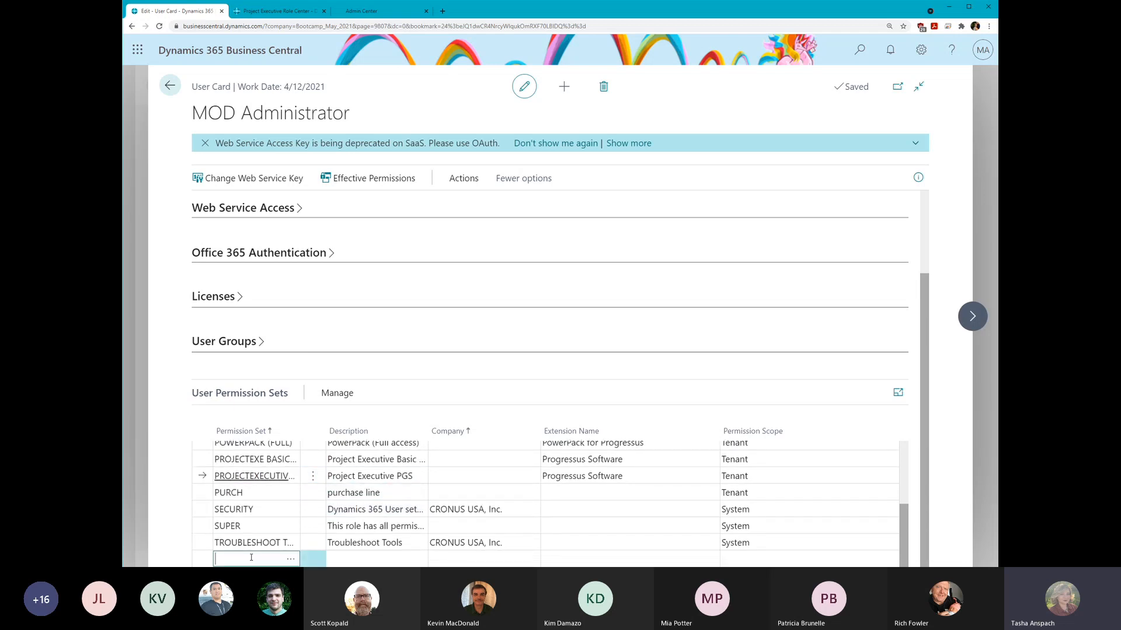
{"action": "left_click", "coordinate": [291, 558]}
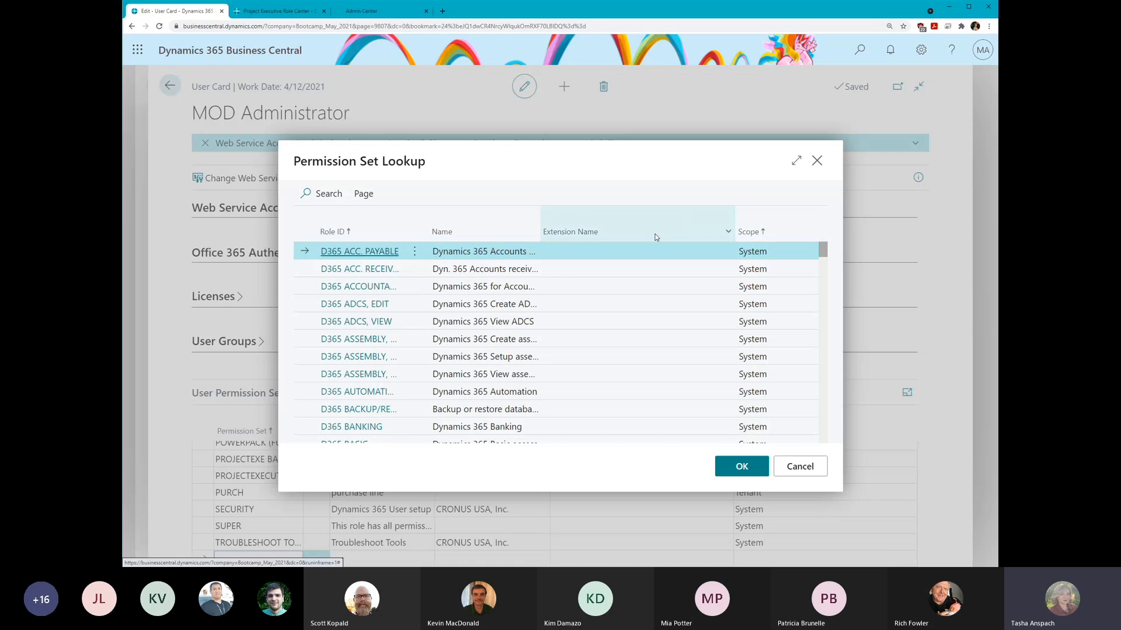
- Try filtering the permission set lookup to the Extension Name Progressus, and clear that filter
{"action": "left_click", "coordinate": [729, 234]}
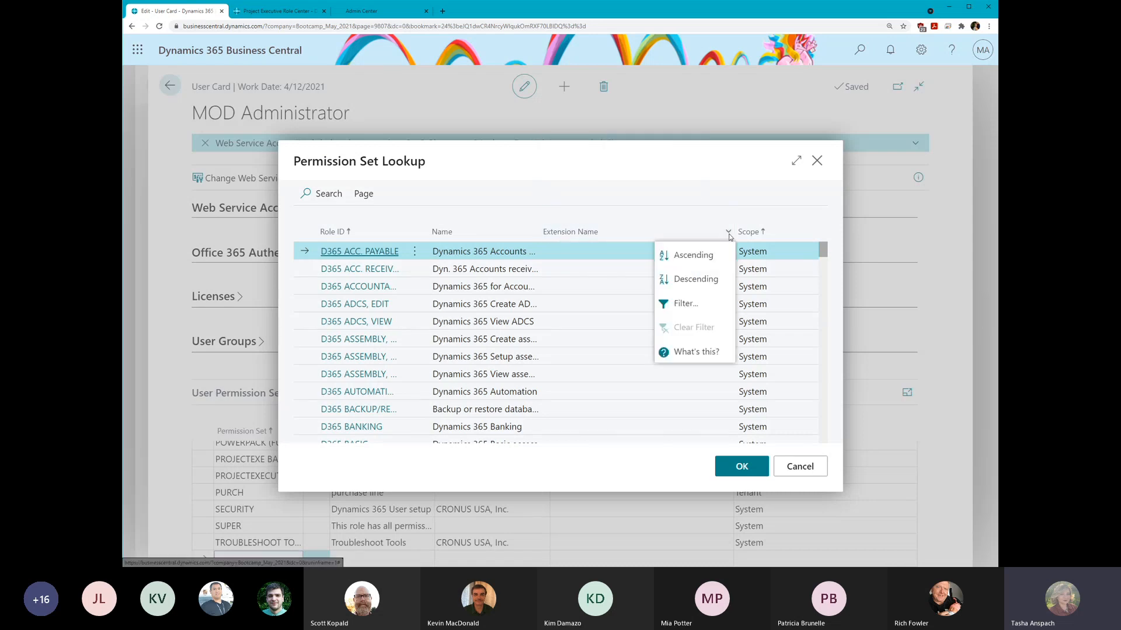
{"action": "left_click", "coordinate": [680, 305]}
{"action": "type", "text": "Progressus"}
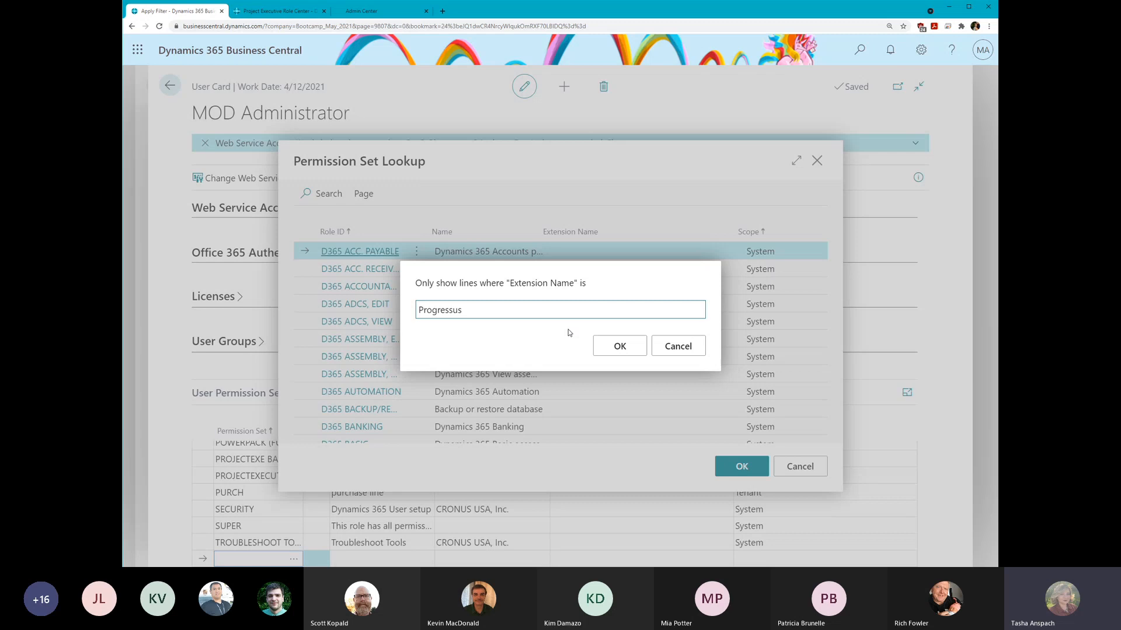
{"action": "left_click", "coordinate": [618, 345]}
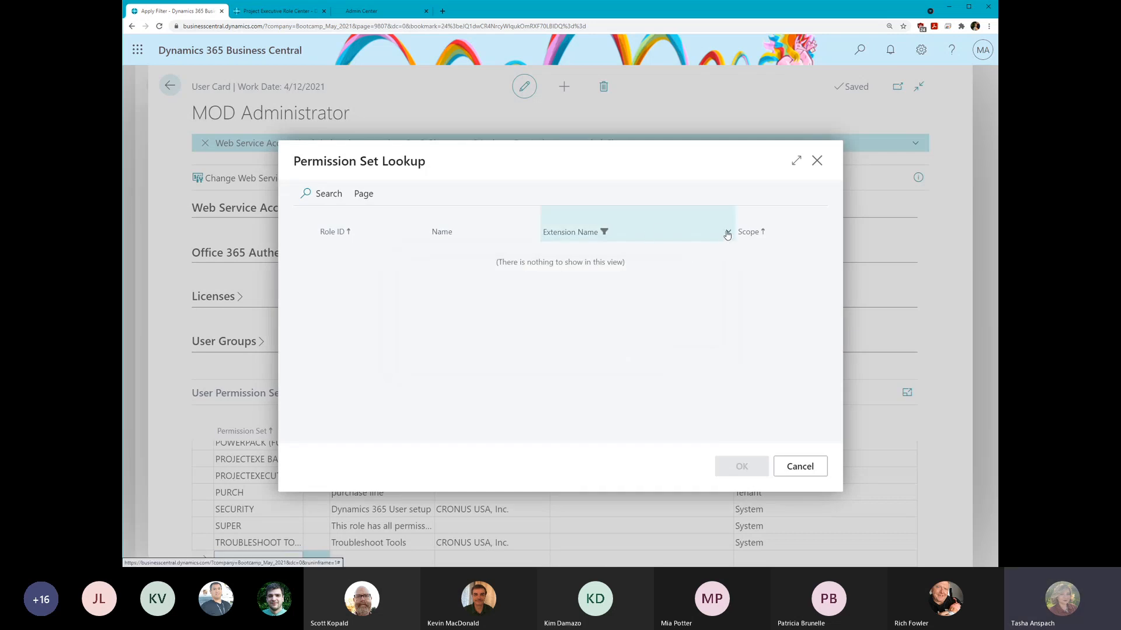
{"action": "left_click", "coordinate": [728, 232]}
{"action": "left_click", "coordinate": [694, 326]}
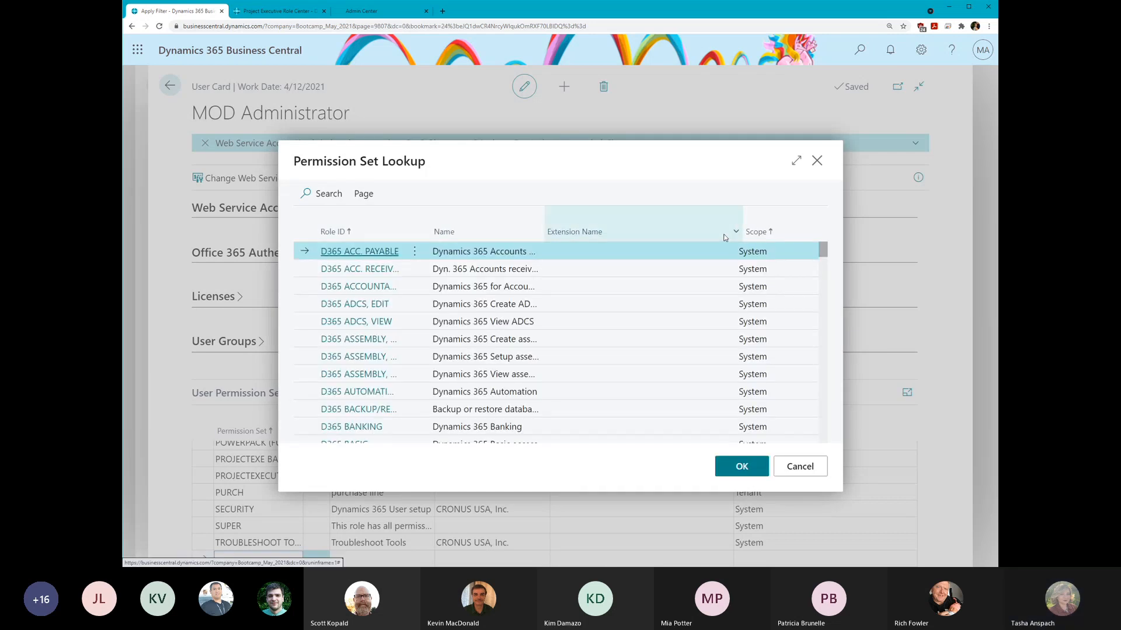
- Sort the permission sets by Extension Name in descending order and examine the Progressus Software sets, leaving the lookup without choosing one
{"action": "left_click", "coordinate": [705, 231]}
{"action": "left_click", "coordinate": [719, 274]}
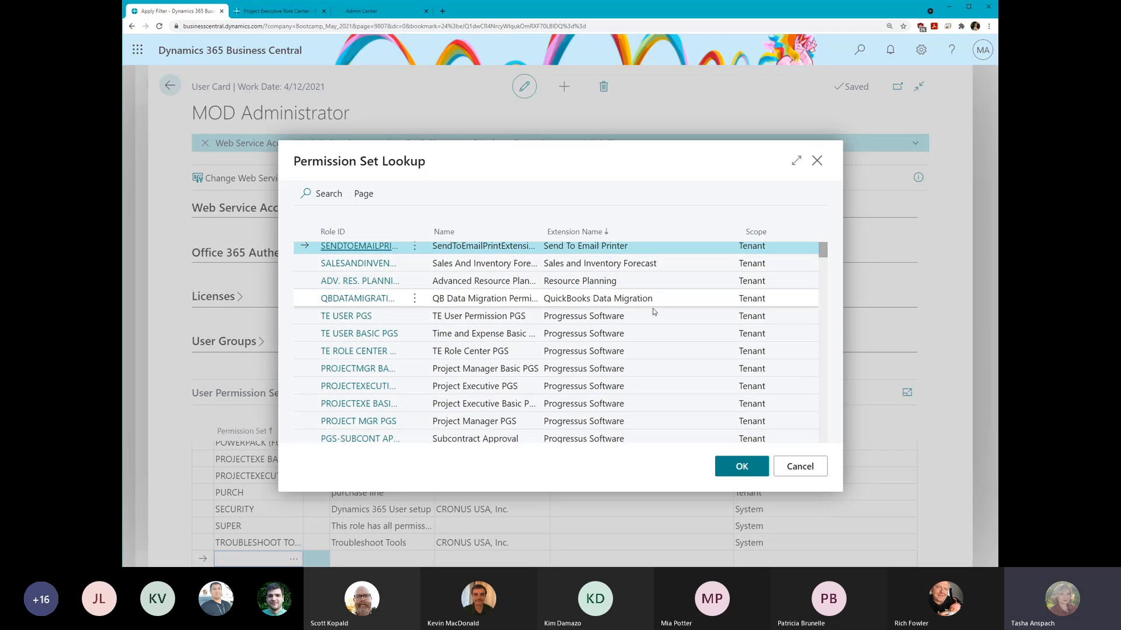
{"action": "scroll", "coordinate": [653, 308], "scroll_direction": "down", "scroll_amount": 3}
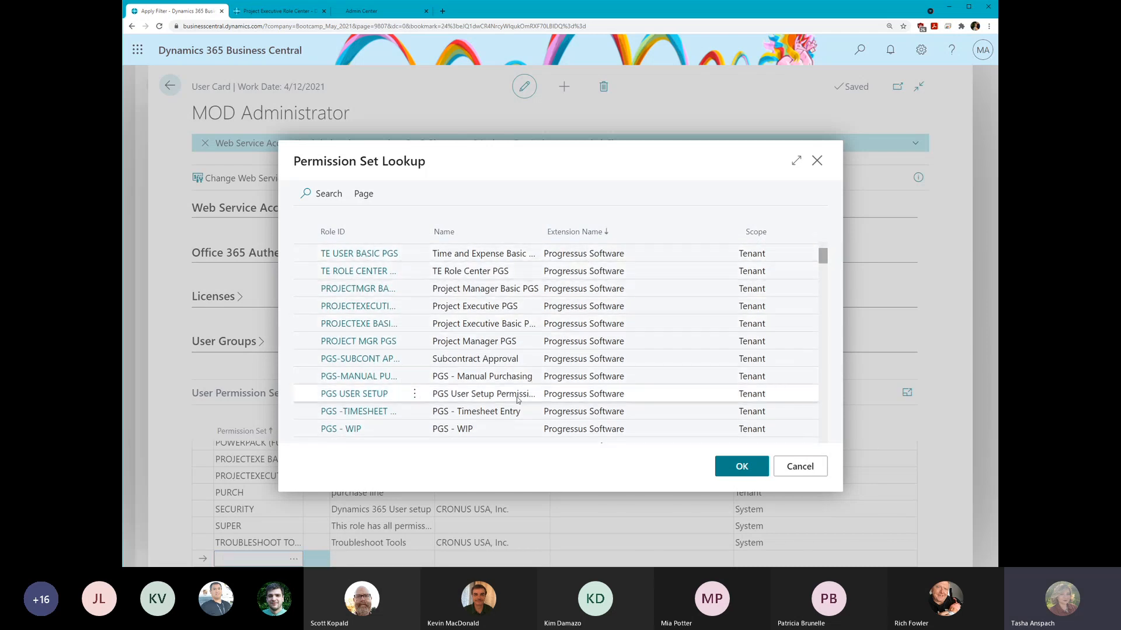
{"action": "scroll", "coordinate": [496, 380], "scroll_direction": "down", "scroll_amount": 1}
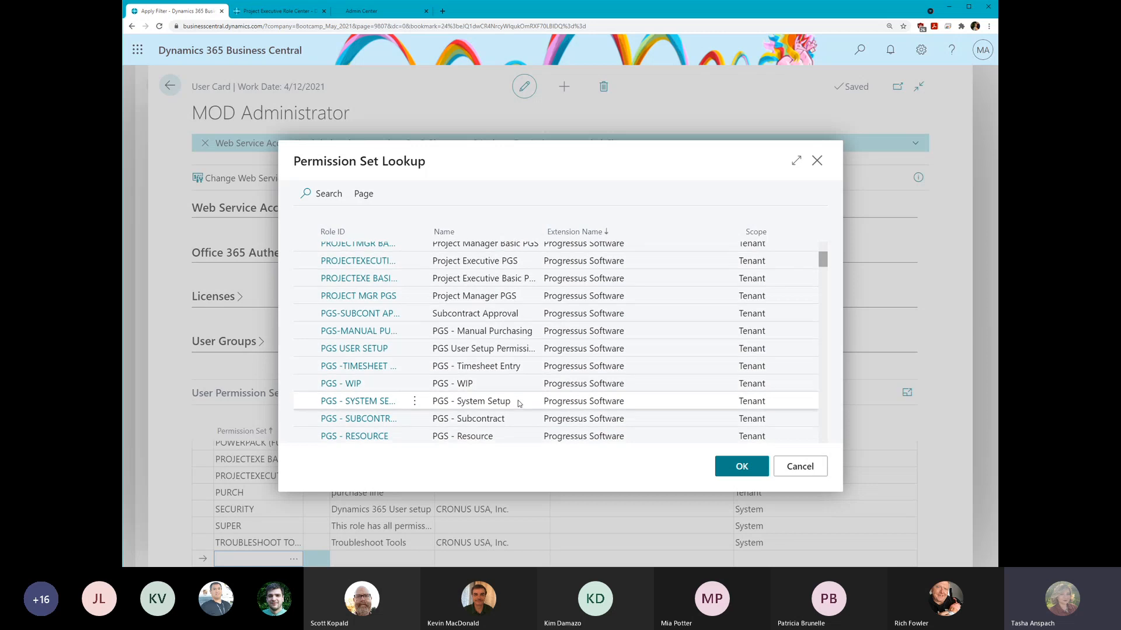
{"action": "scroll", "coordinate": [514, 388], "scroll_direction": "down", "scroll_amount": 1}
{"action": "scroll", "coordinate": [516, 385], "scroll_direction": "down", "scroll_amount": 1}
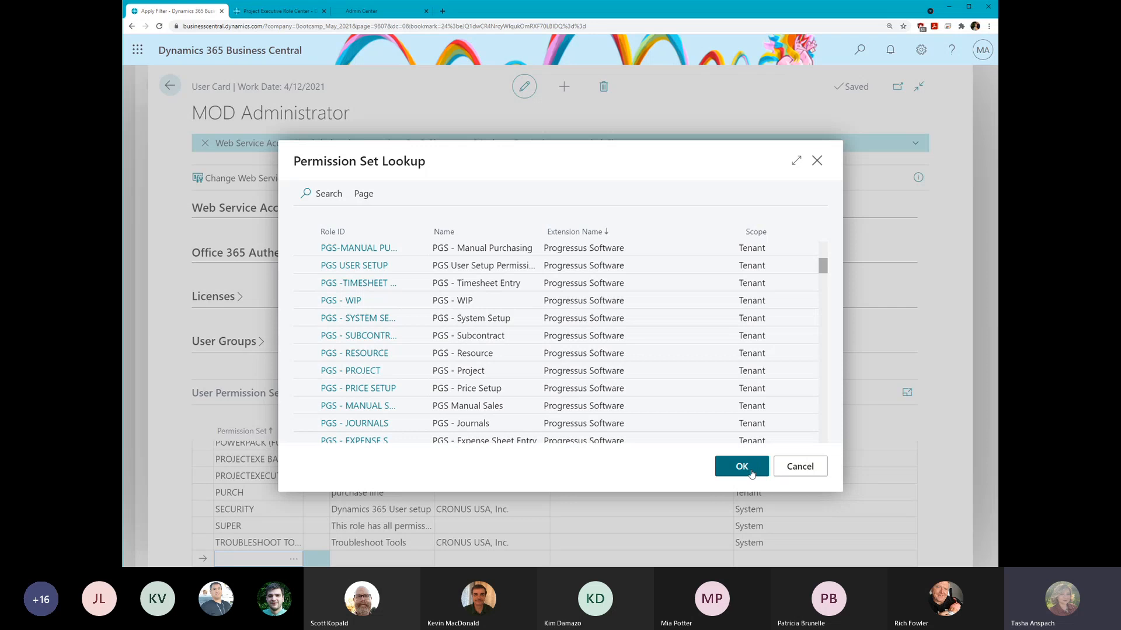
{"action": "left_click", "coordinate": [794, 472]}
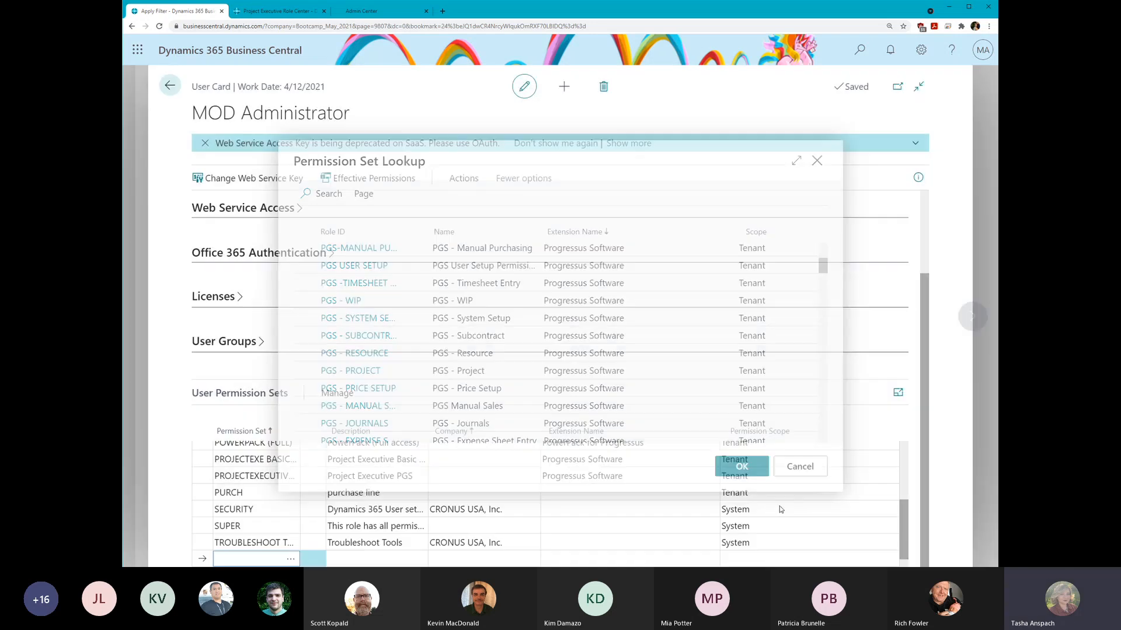
- Return to the company home page and examine the tenant ID in the App Registration page under project setup
{"action": "left_click", "coordinate": [170, 86]}
{"action": "left_click", "coordinate": [170, 86]}
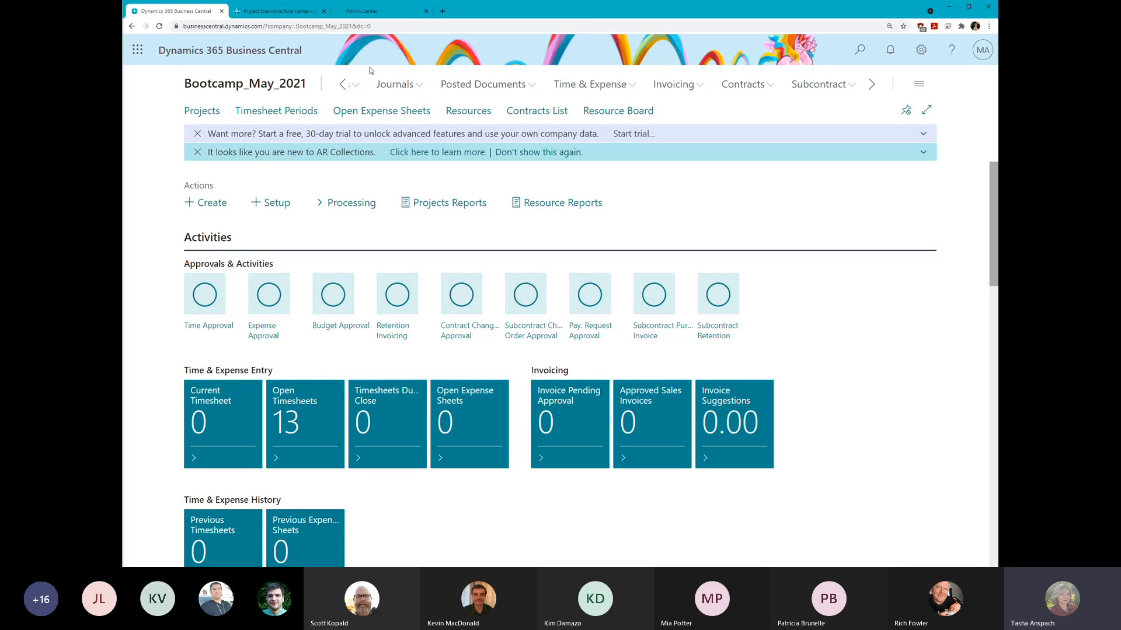
{"action": "left_click", "coordinate": [275, 203]}
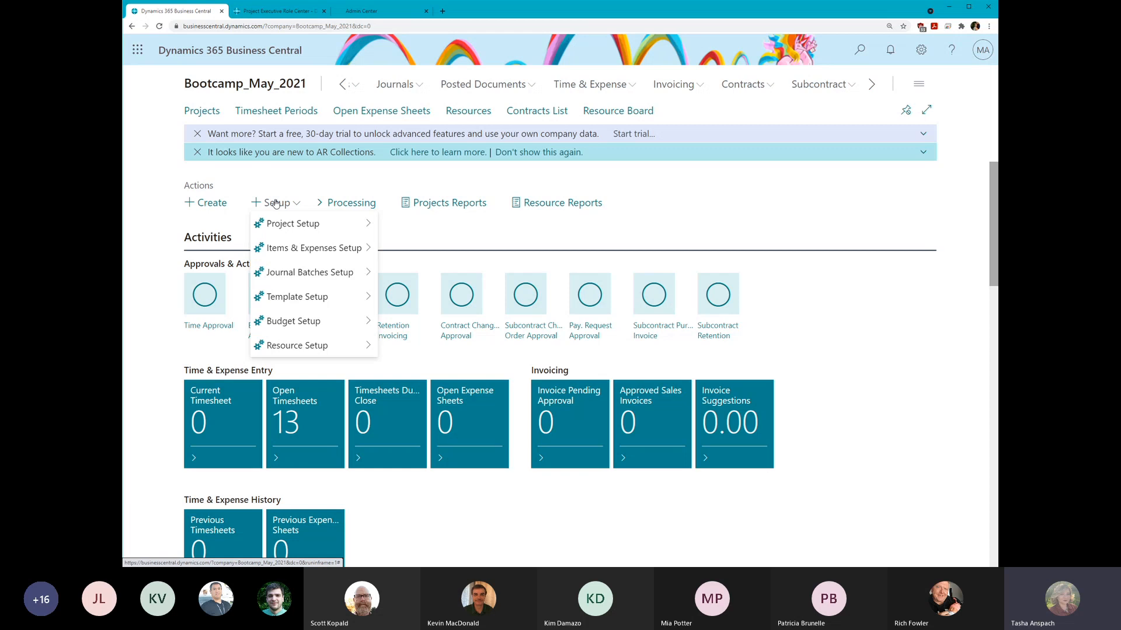
{"action": "mouse_move", "coordinate": [280, 224]}
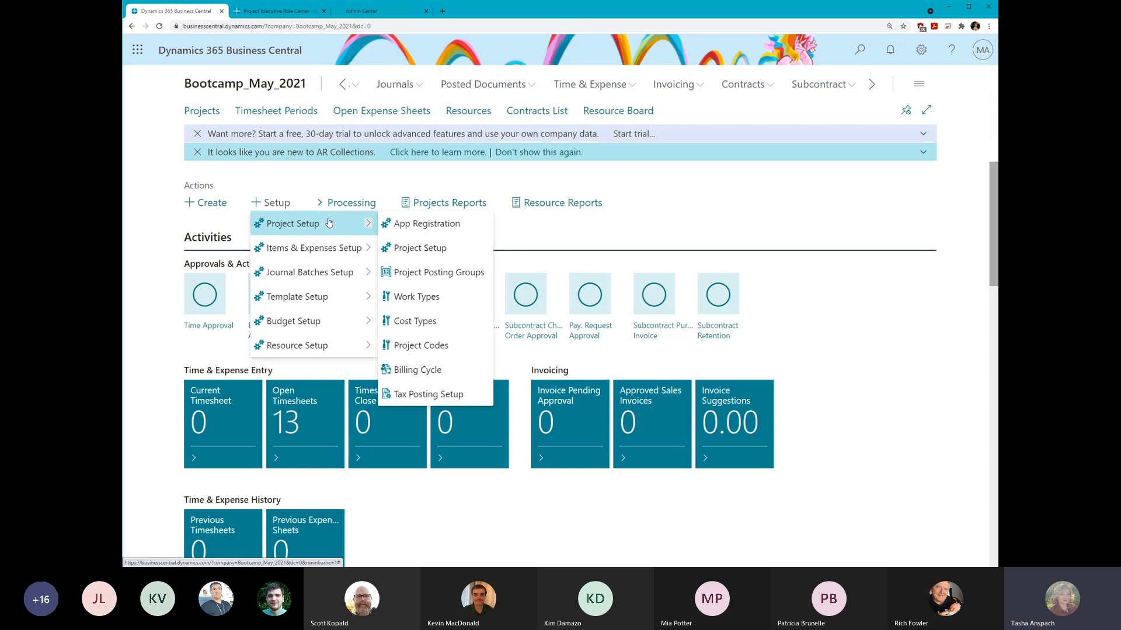
{"action": "left_click", "coordinate": [431, 232]}
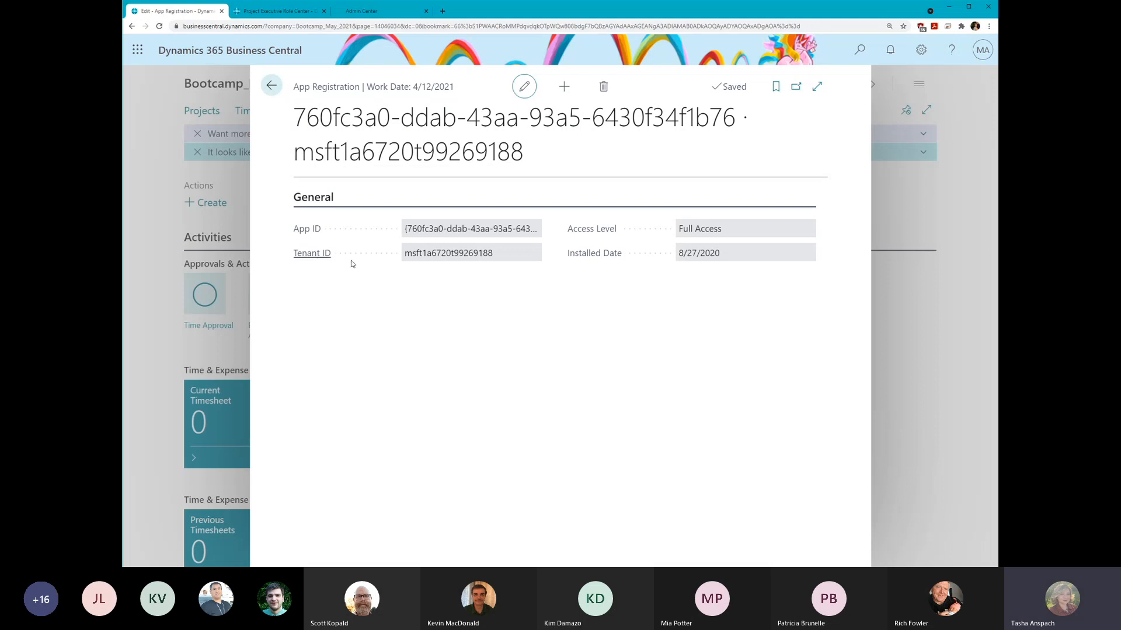
{"action": "left_click_drag", "start_coordinate": [496, 255], "coordinate": [414, 257]}
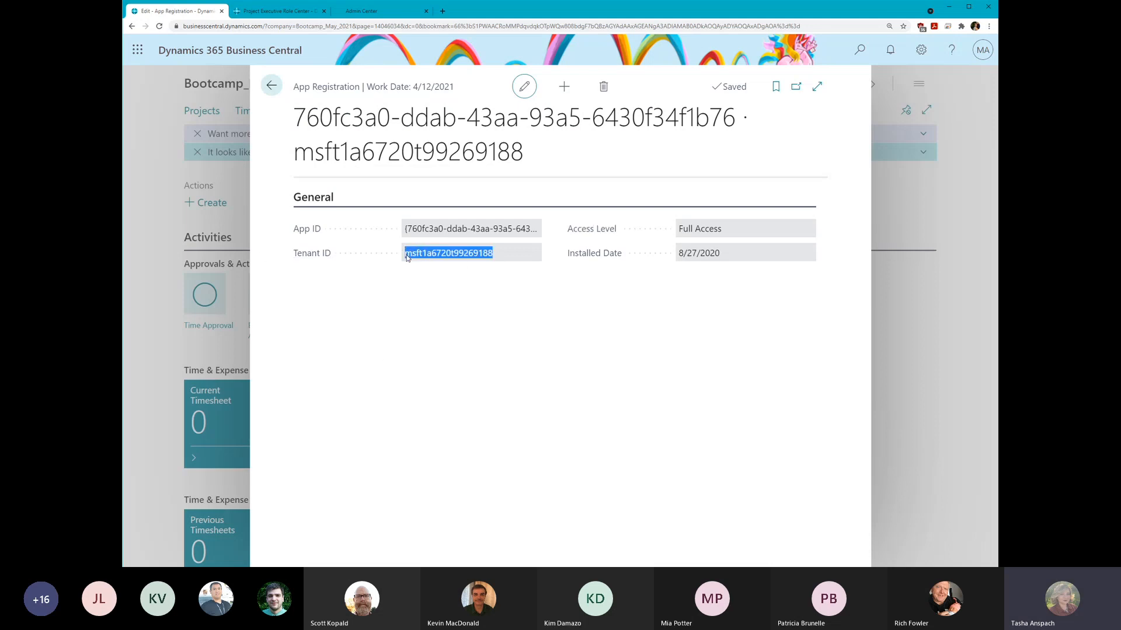
{"action": "left_click", "coordinate": [505, 258]}
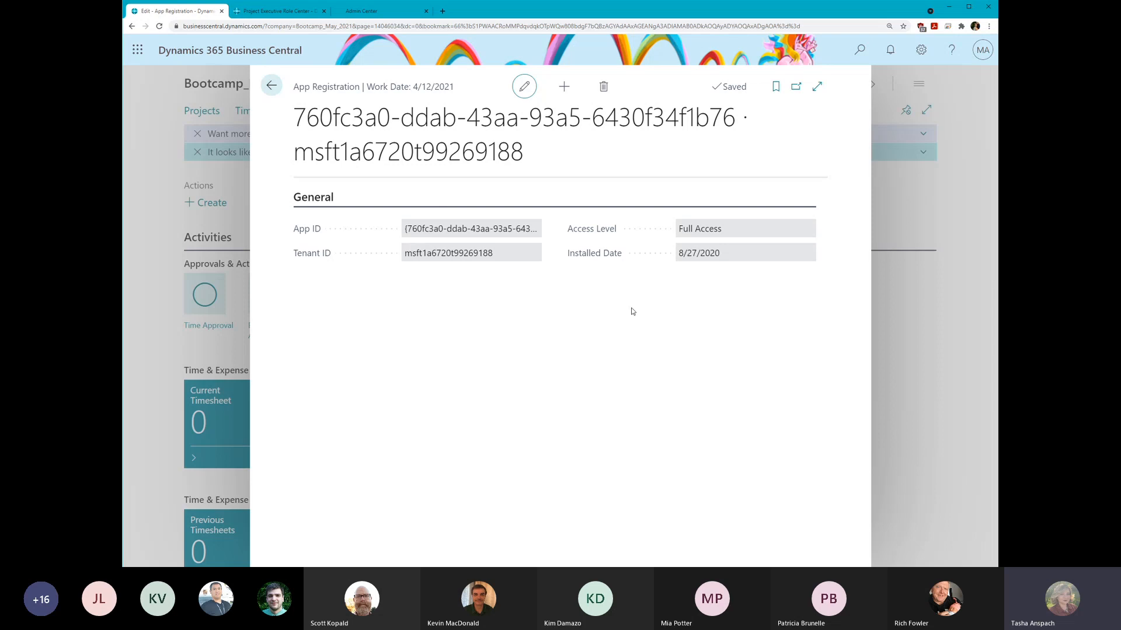
{"action": "left_click", "coordinate": [271, 86]}
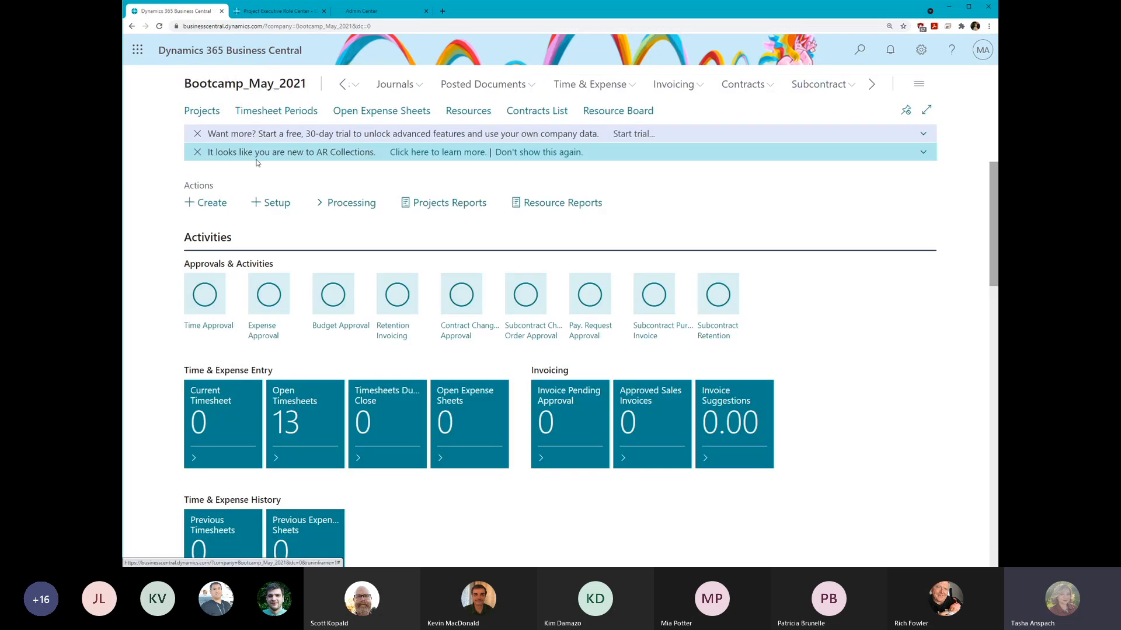
- Read the AR Collections notice and view its learn-more video page, closing that page again
{"action": "left_click", "coordinate": [923, 152]}
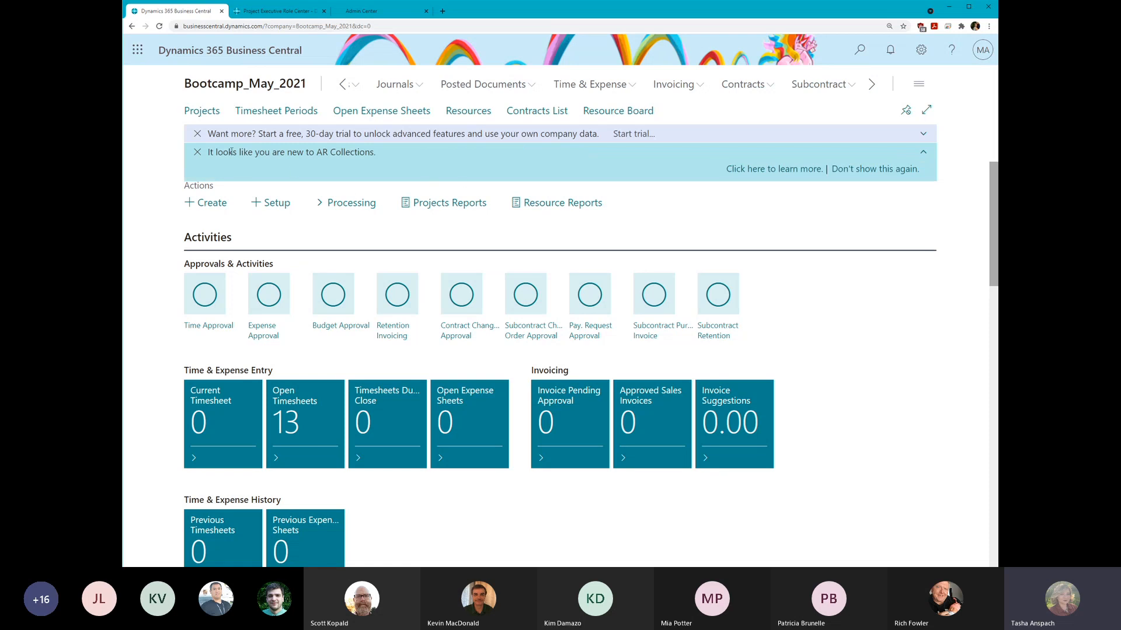
{"action": "left_click_drag", "start_coordinate": [219, 153], "coordinate": [349, 168]}
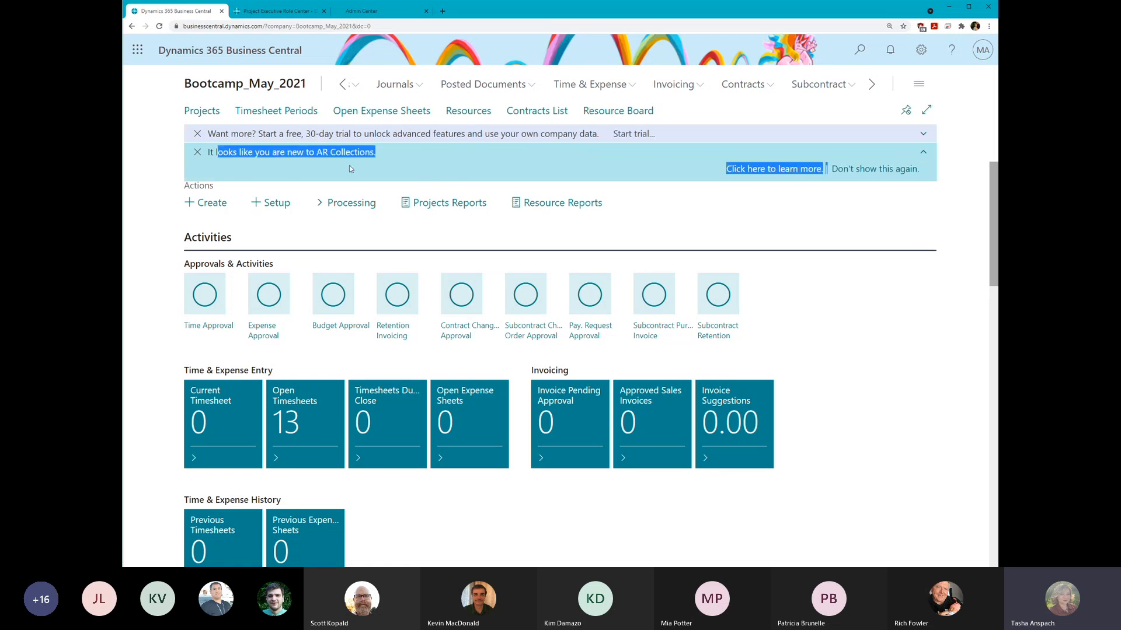
{"action": "left_click", "coordinate": [371, 154]}
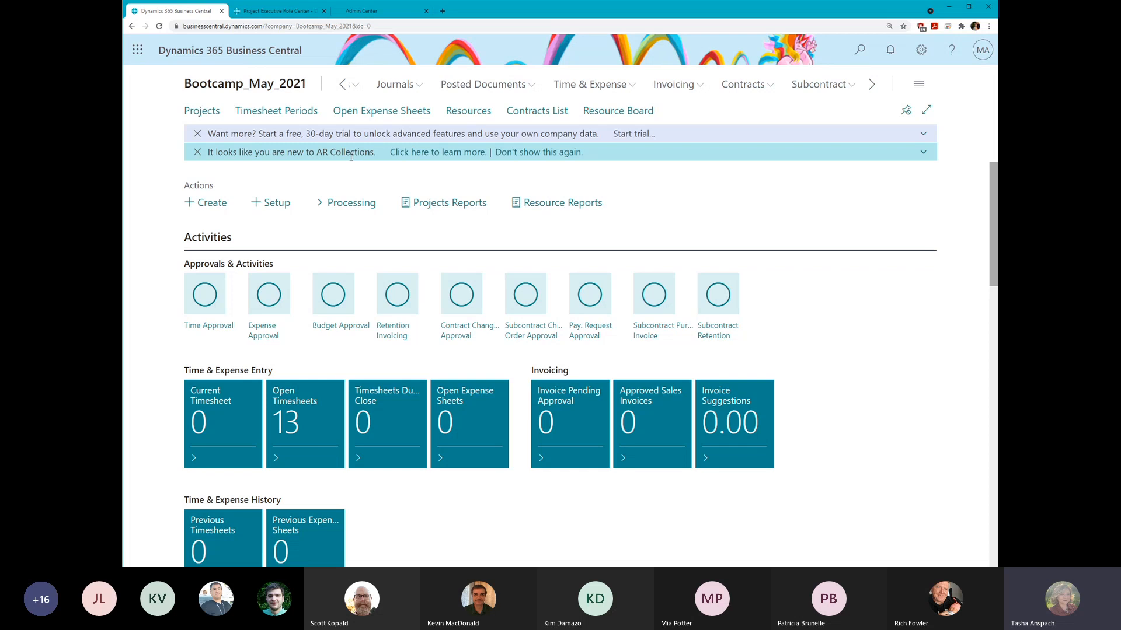
{"action": "left_click", "coordinate": [294, 151]}
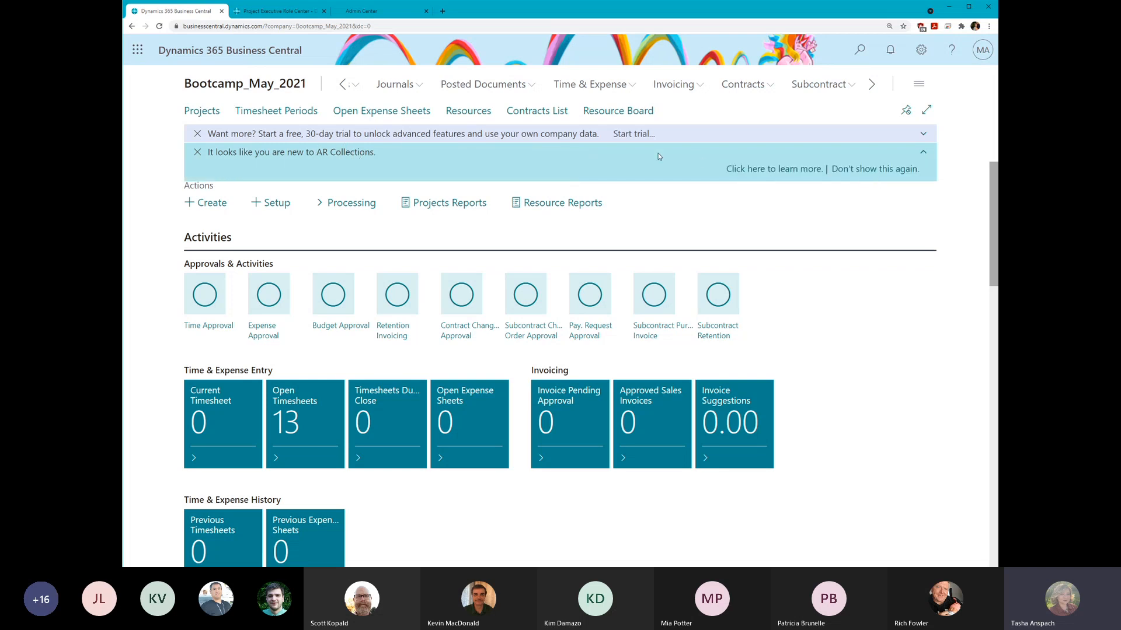
{"action": "left_click", "coordinate": [366, 161]}
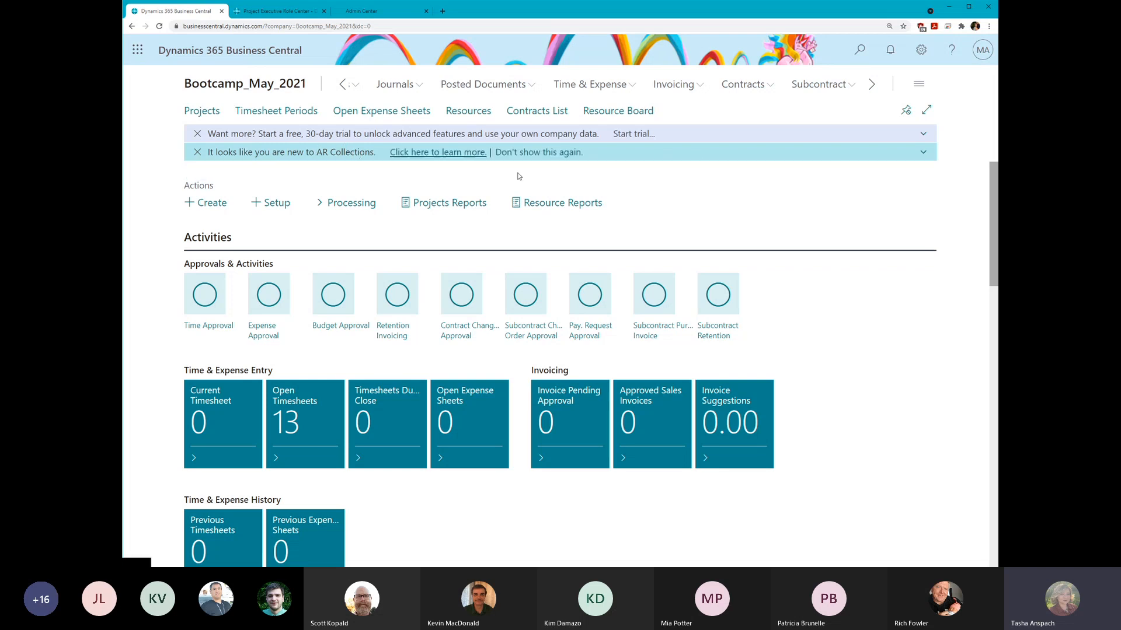
{"action": "left_click", "coordinate": [466, 153]}
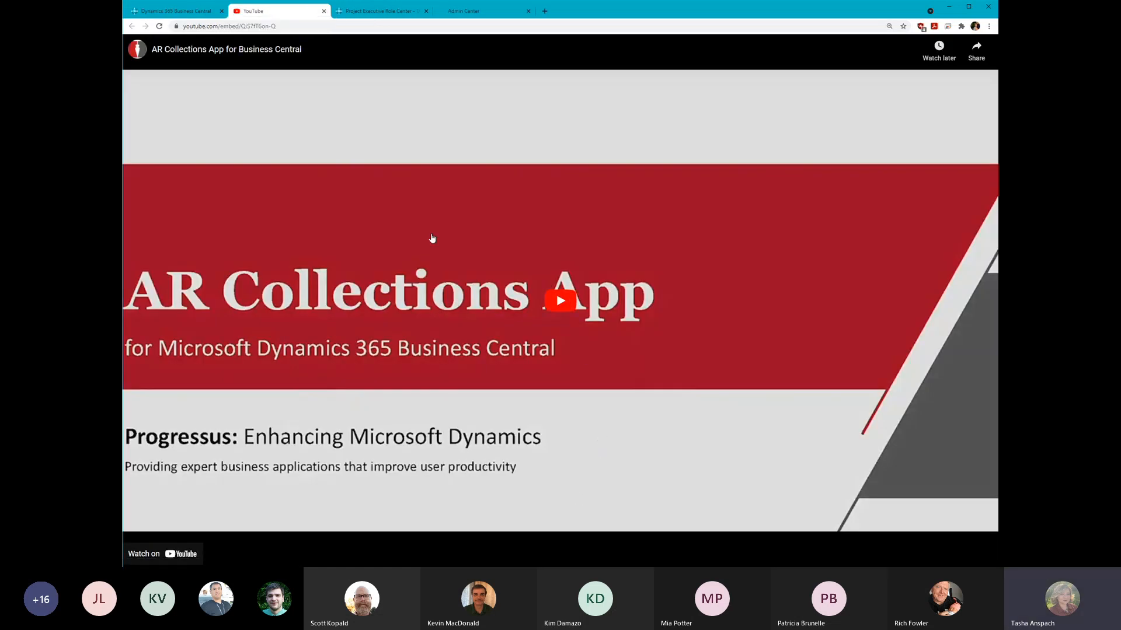
{"action": "left_click", "coordinate": [324, 11]}
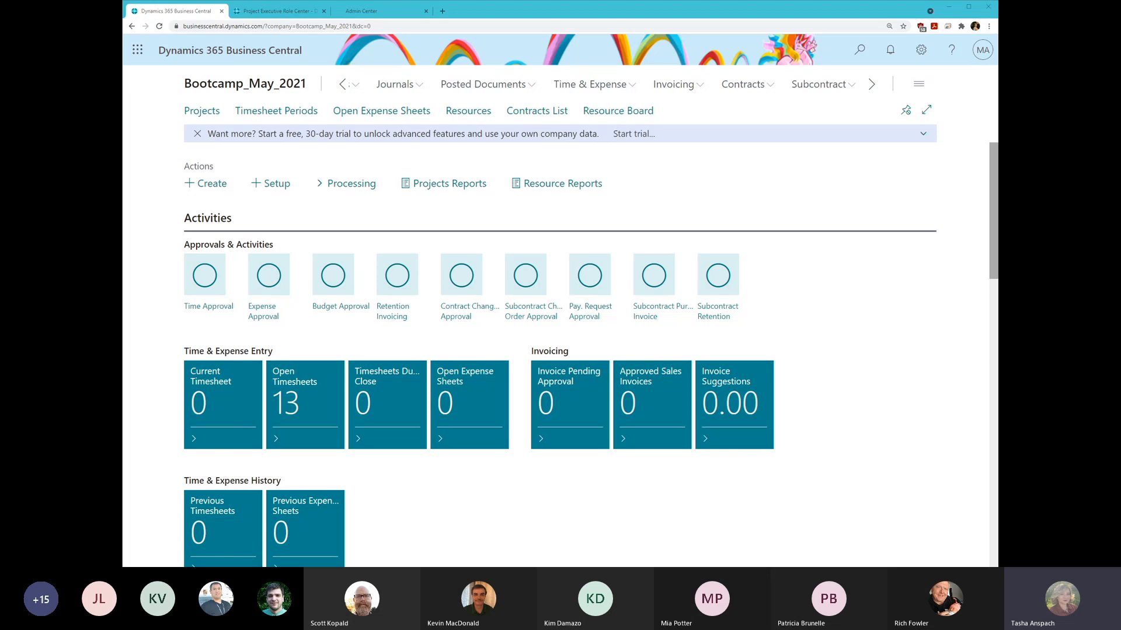
- Open the Project Setup page and collapse its Number Series section after viewing it
{"action": "left_click", "coordinate": [278, 184]}
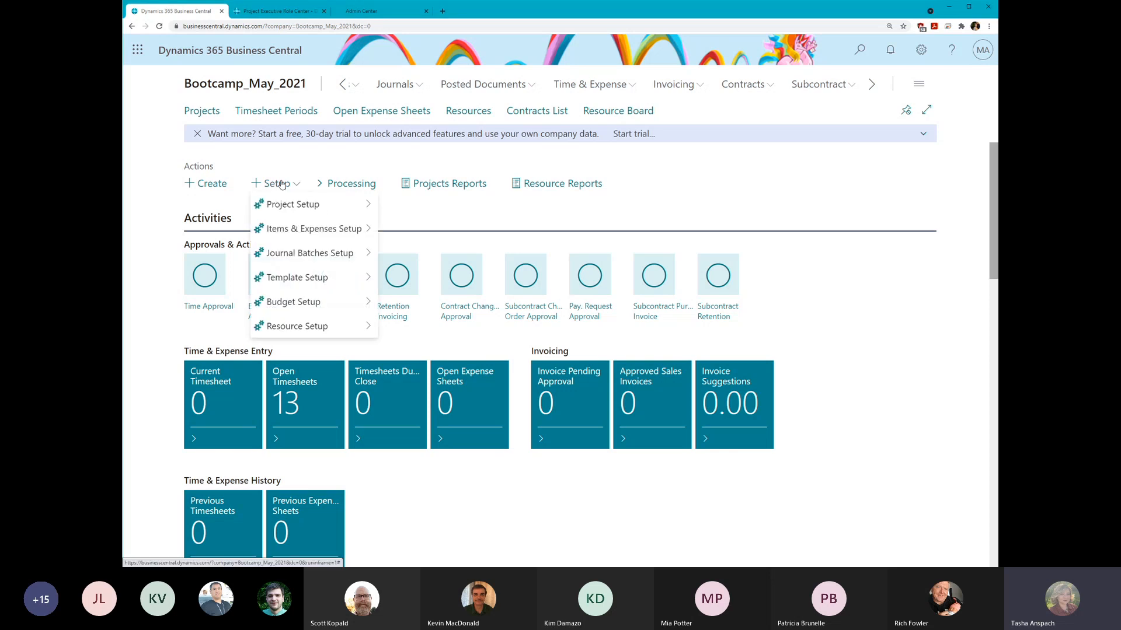
{"action": "mouse_move", "coordinate": [293, 203]}
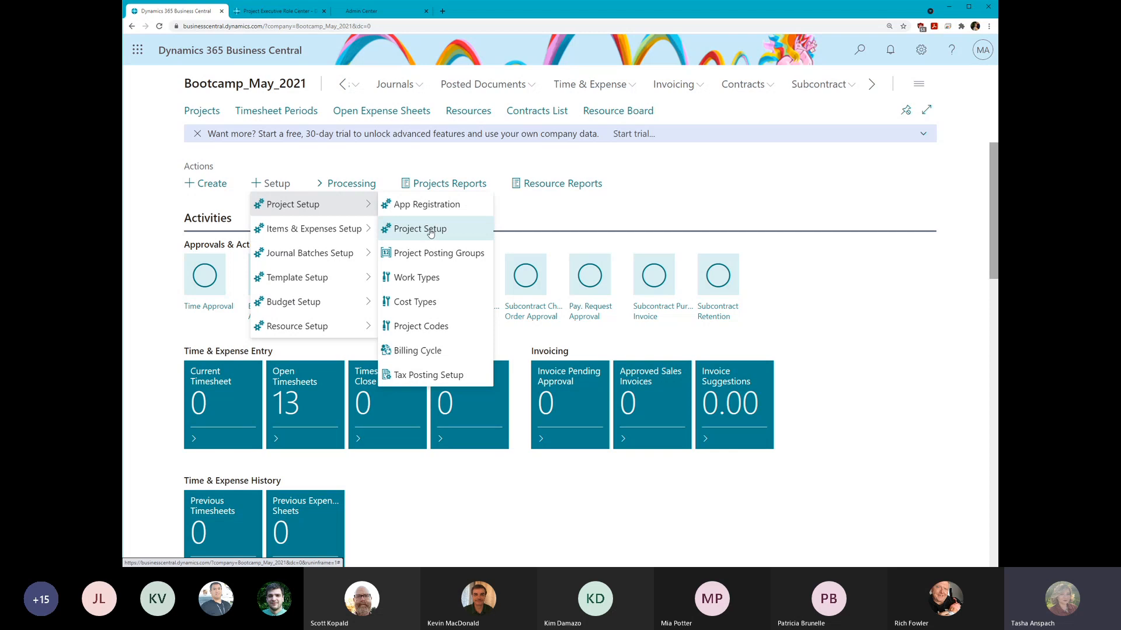
{"action": "left_click", "coordinate": [430, 233]}
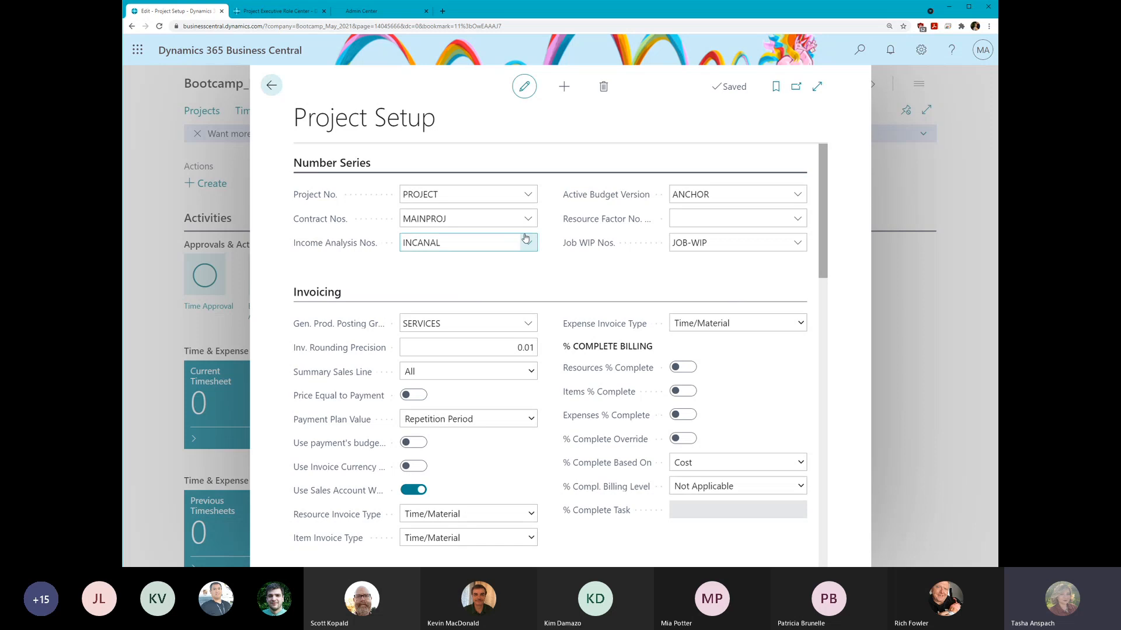
{"action": "left_click", "coordinate": [350, 169]}
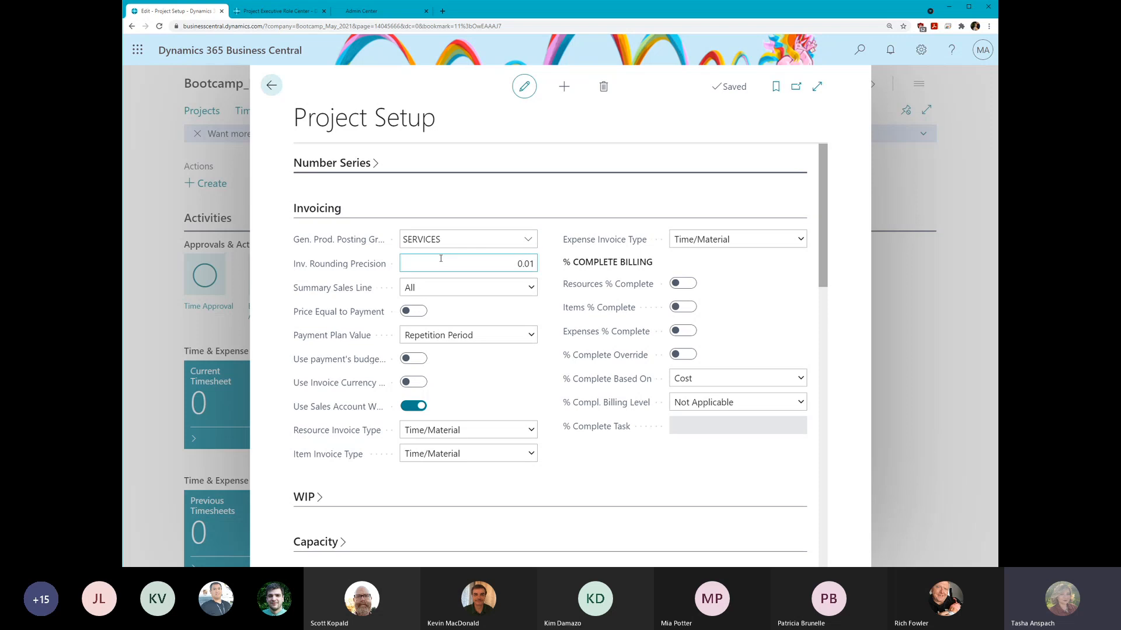
- Examine the Invoicing settings: the general product posting group options, the invoice rounding precision, and the Summary Sales Line description
{"action": "left_click", "coordinate": [528, 240]}
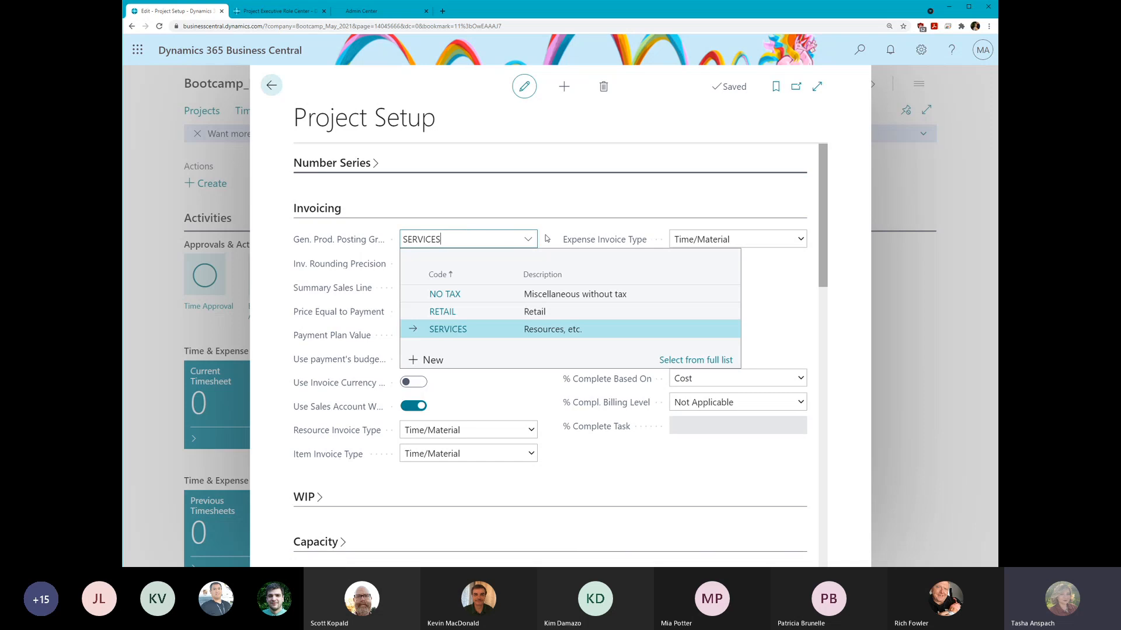
{"action": "left_click", "coordinate": [338, 215]}
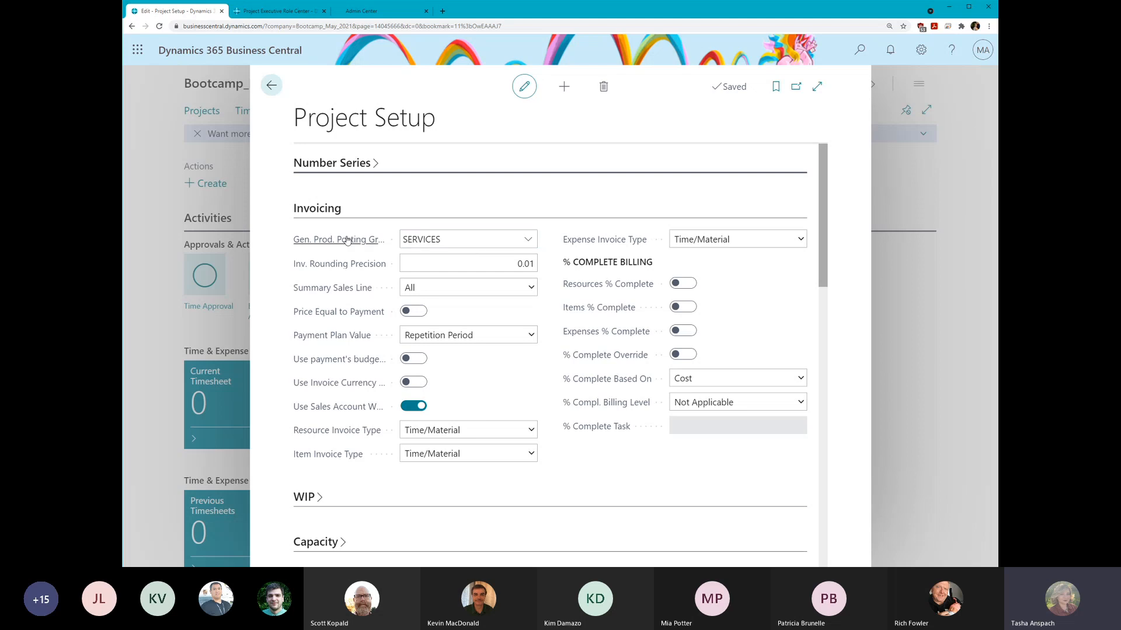
{"action": "left_click", "coordinate": [470, 236]}
{"action": "left_click", "coordinate": [487, 267]}
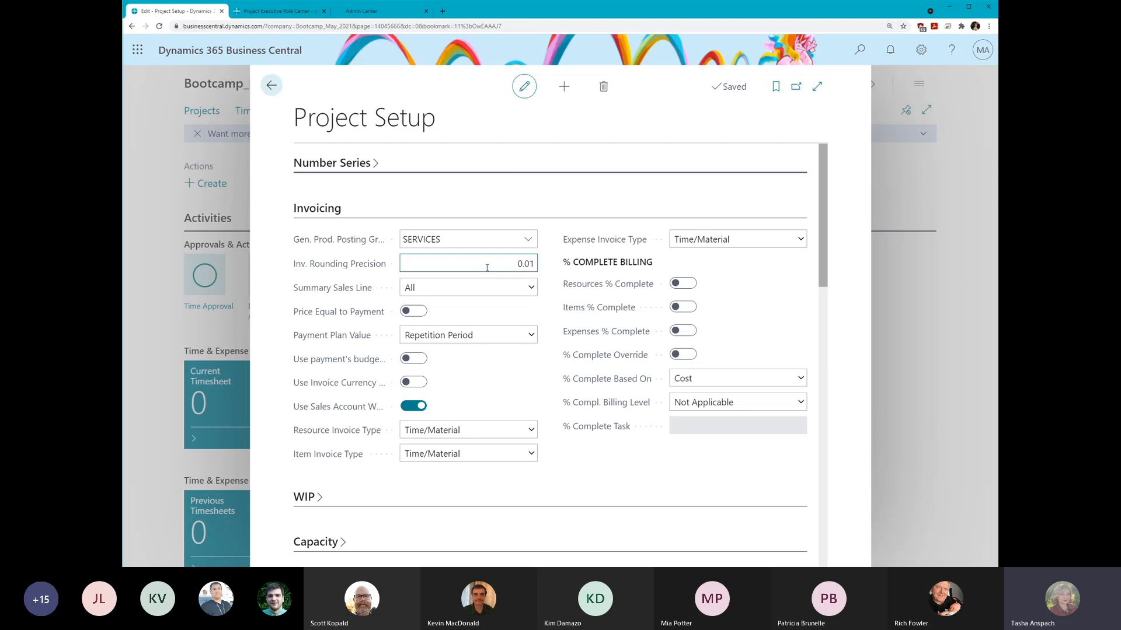
{"action": "mouse_move", "coordinate": [355, 288]}
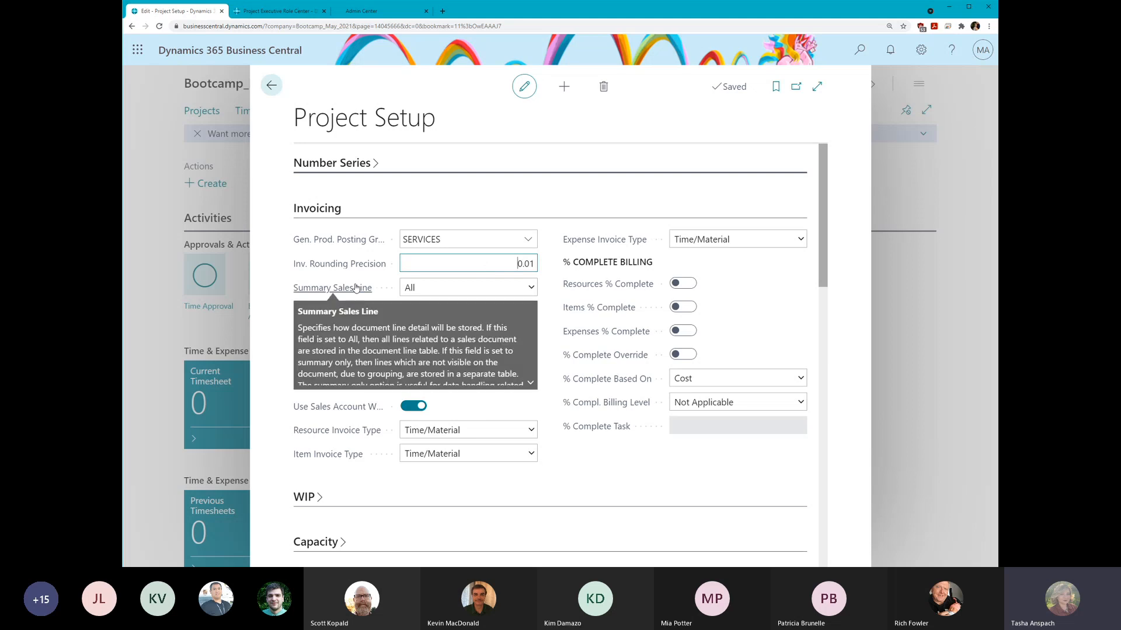
{"action": "mouse_move", "coordinate": [391, 310]}
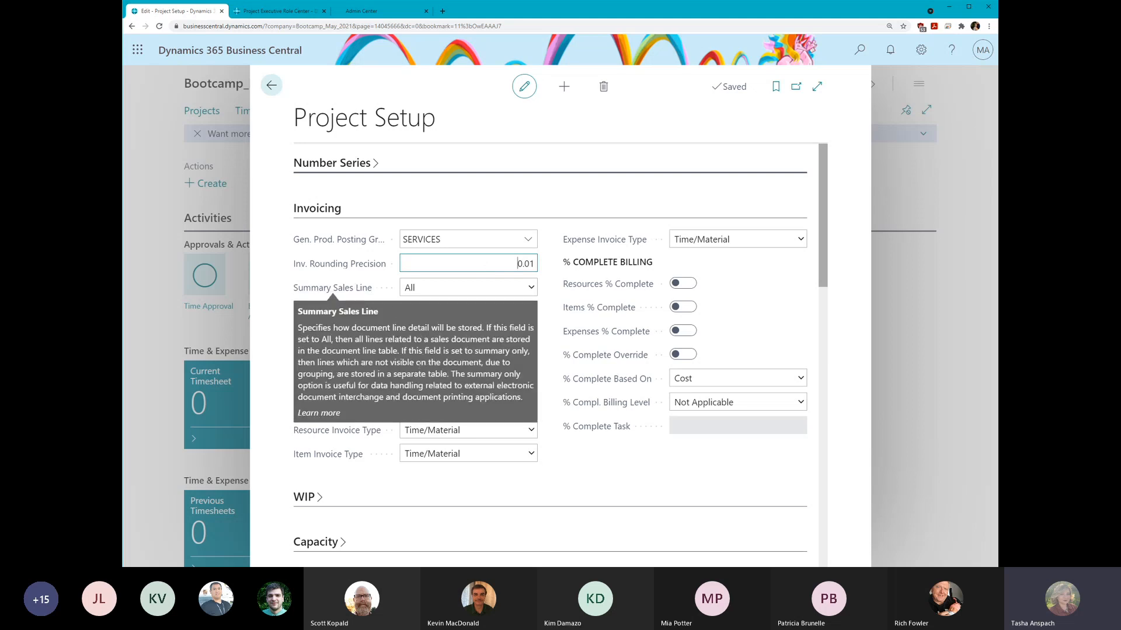
- Examine the remaining Invoicing settings, from the Summary Sales Line options to the sales account setting, and collapse the section
{"action": "left_click", "coordinate": [504, 287]}
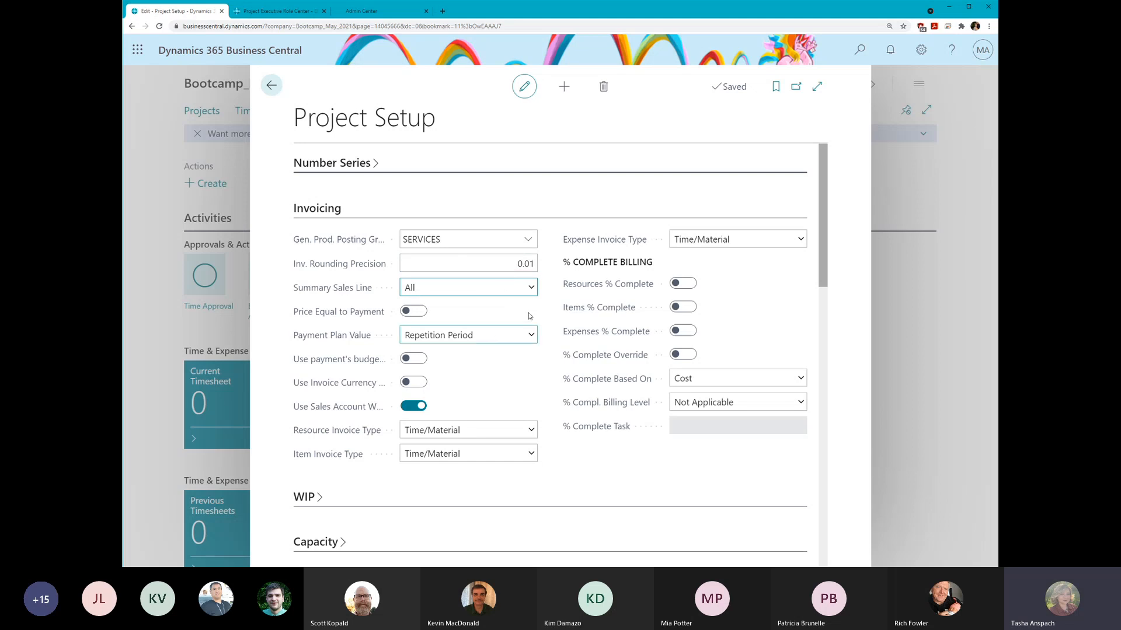
{"action": "mouse_move", "coordinate": [350, 293]}
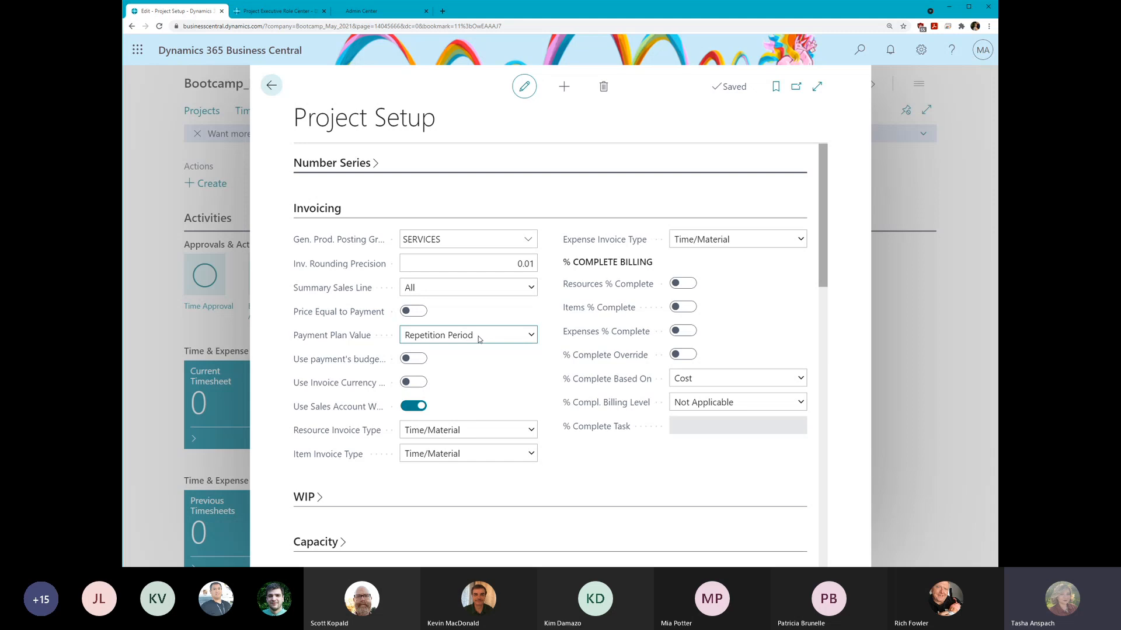
{"action": "left_click", "coordinate": [475, 388]}
{"action": "mouse_move", "coordinate": [328, 412]}
{"action": "left_click", "coordinate": [317, 210]}
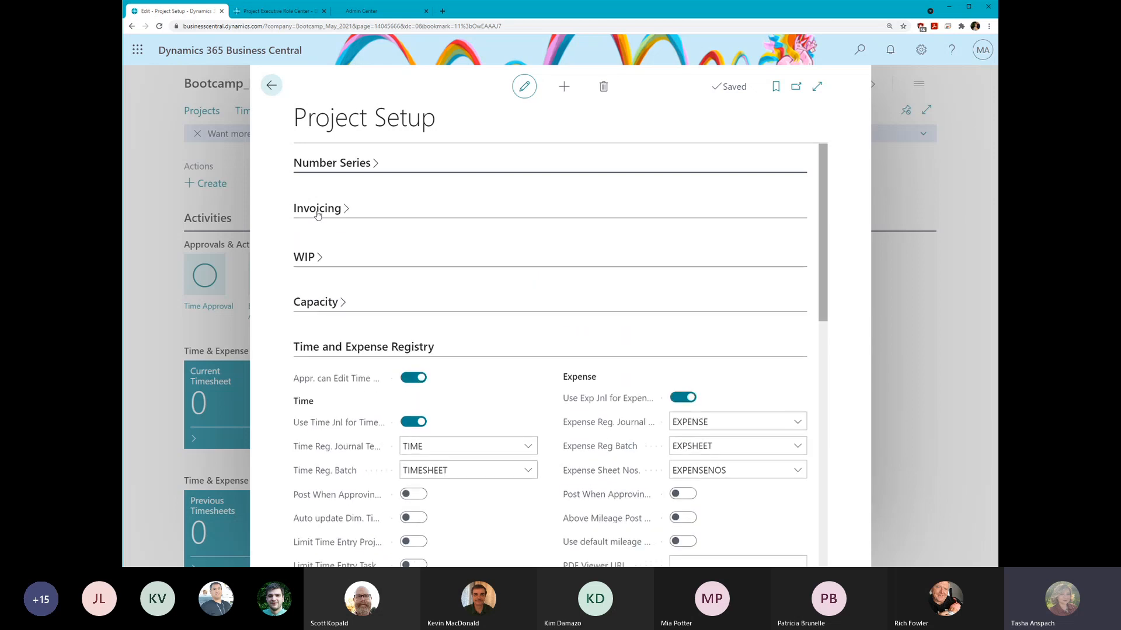
- Expand the WIP and Capacity sections in turn, examine their settings including the capacity period type, and collapse both
{"action": "left_click", "coordinate": [302, 254]}
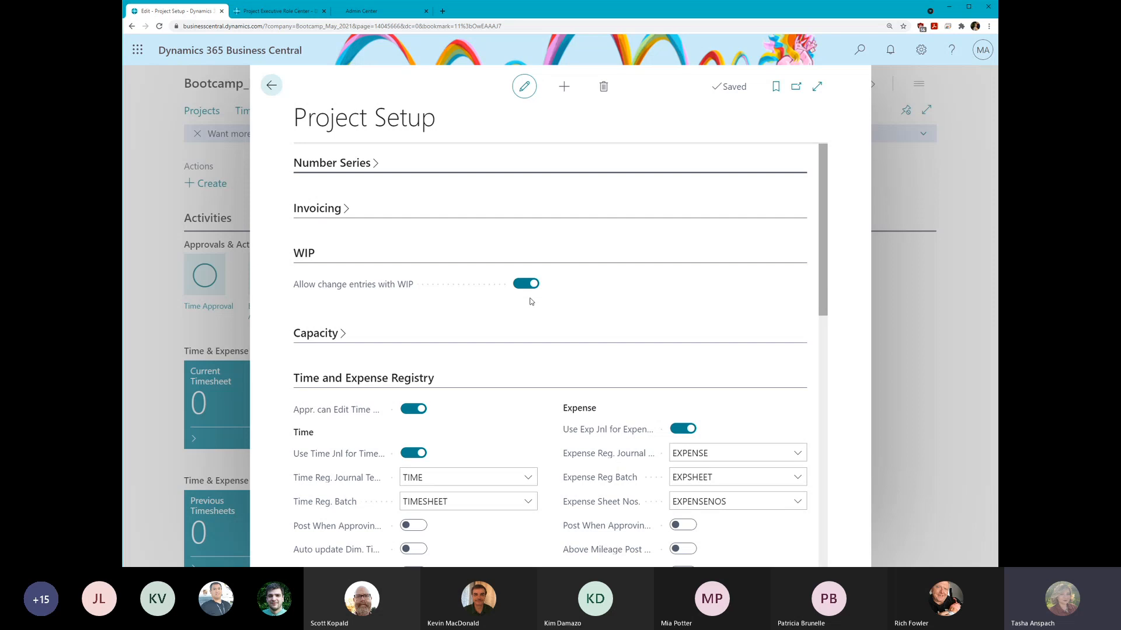
{"action": "left_click", "coordinate": [311, 257]}
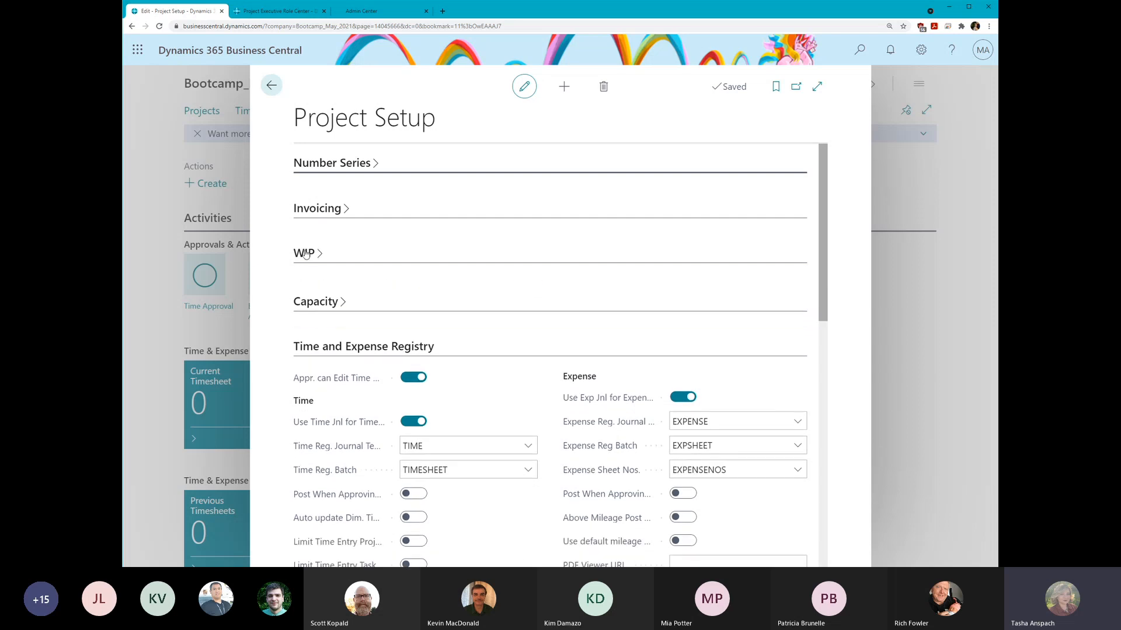
{"action": "left_click", "coordinate": [312, 299]}
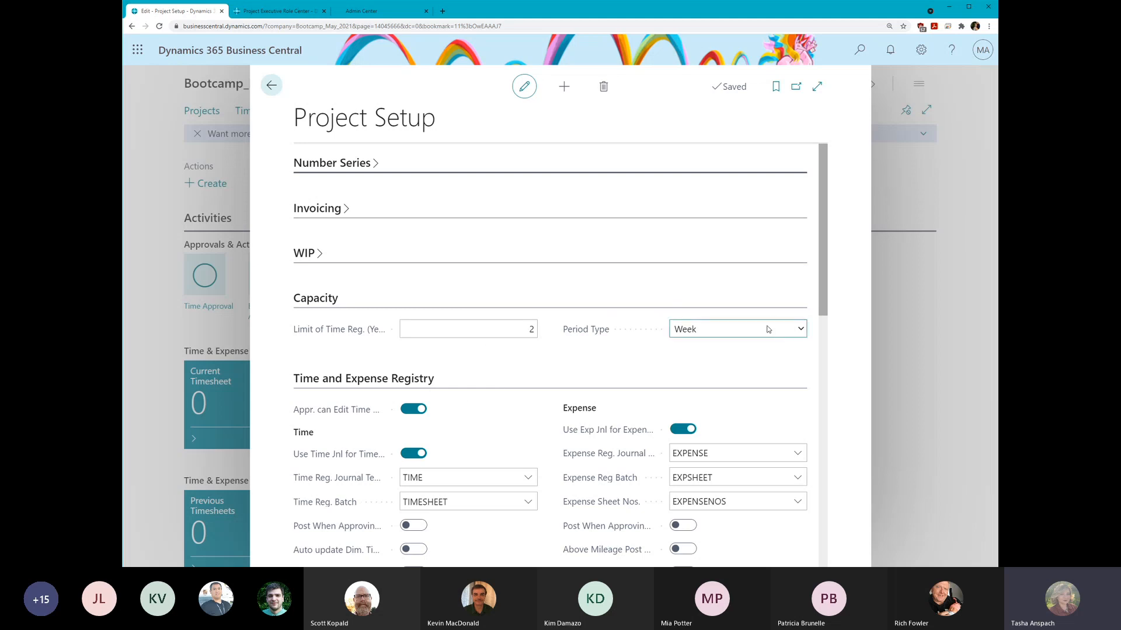
{"action": "left_click", "coordinate": [731, 340]}
{"action": "left_click", "coordinate": [313, 300]}
- Review the time settings under Time and Expense Registry and enable Auto update Dim. Time entry line
{"action": "scroll", "coordinate": [536, 354], "scroll_direction": "down", "scroll_amount": 3}
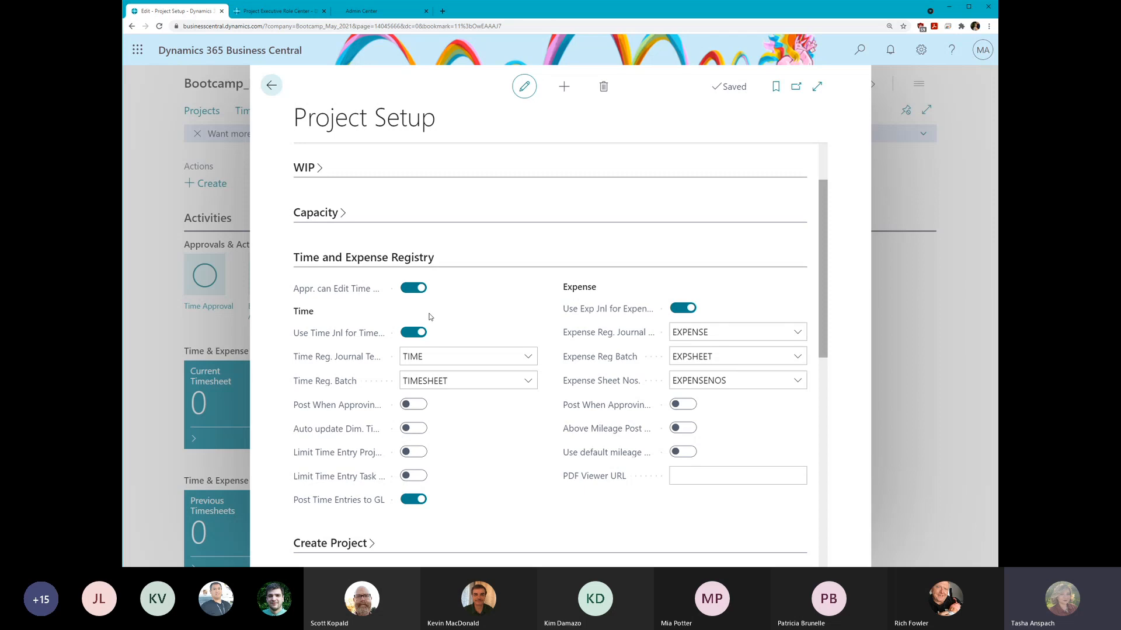
{"action": "scroll", "coordinate": [337, 292], "scroll_direction": "down", "scroll_amount": 1}
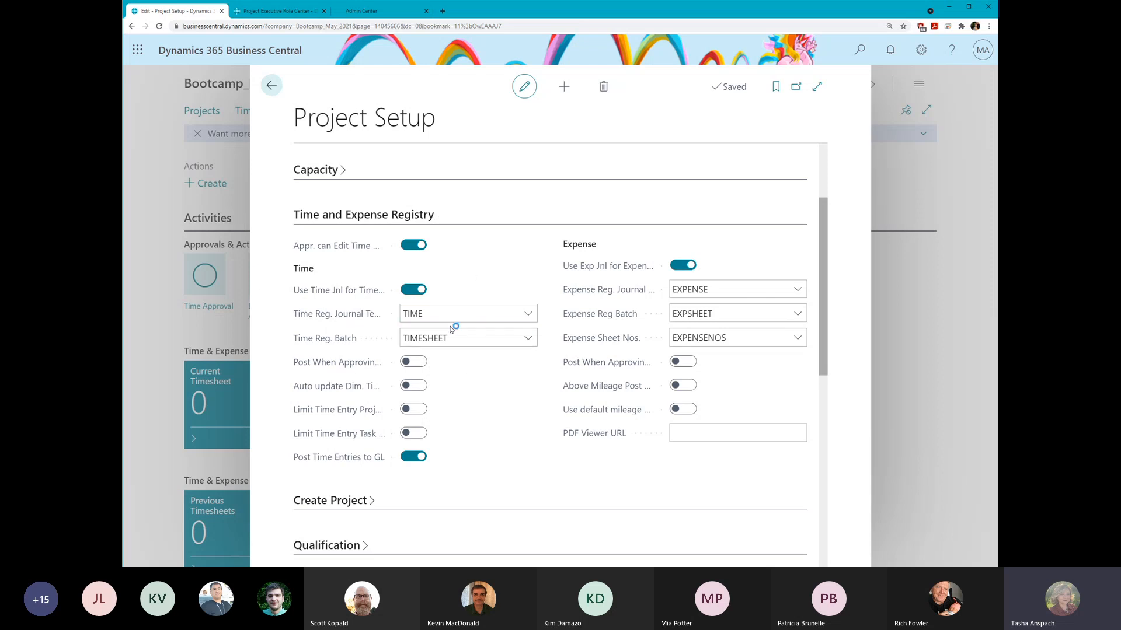
{"action": "scroll", "coordinate": [471, 376], "scroll_direction": "down", "scroll_amount": 1}
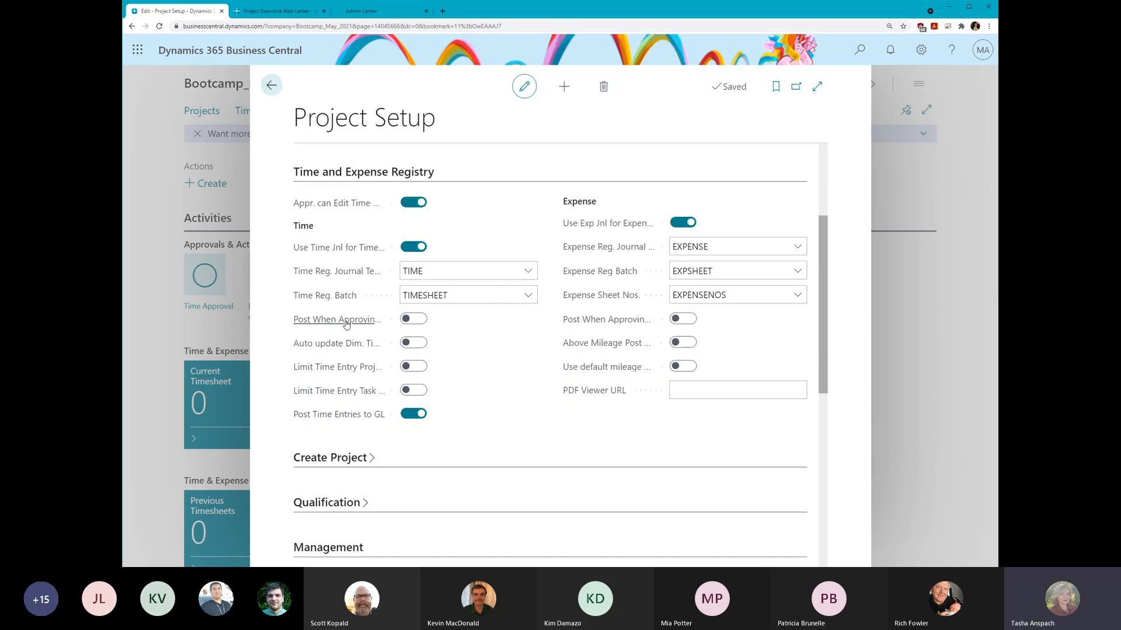
{"action": "mouse_move", "coordinate": [347, 324]}
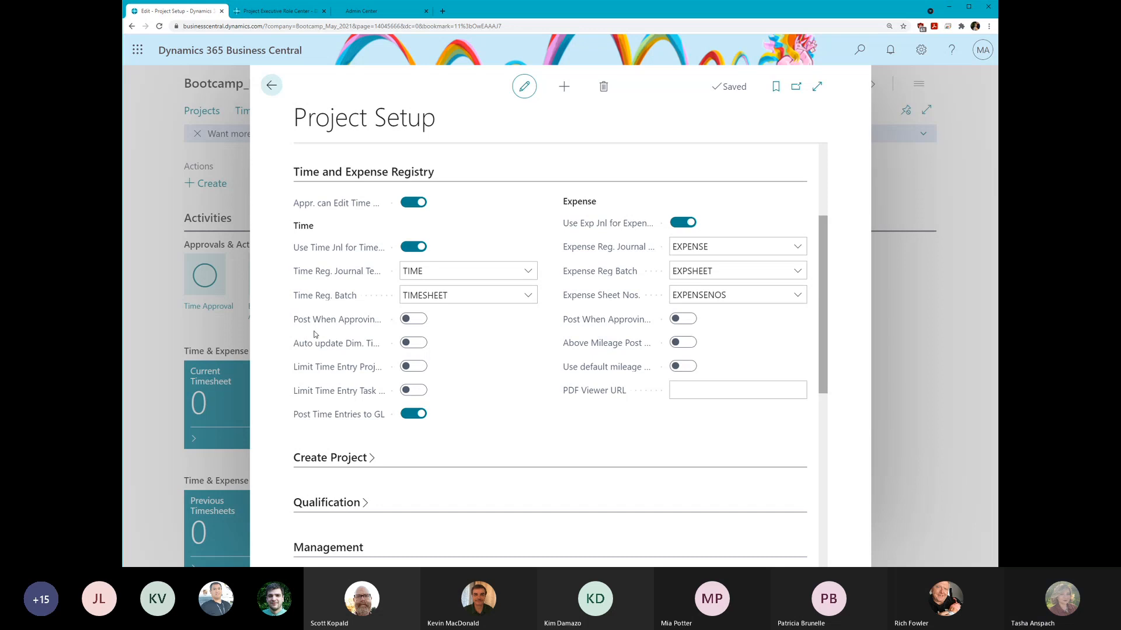
{"action": "mouse_move", "coordinate": [314, 339]}
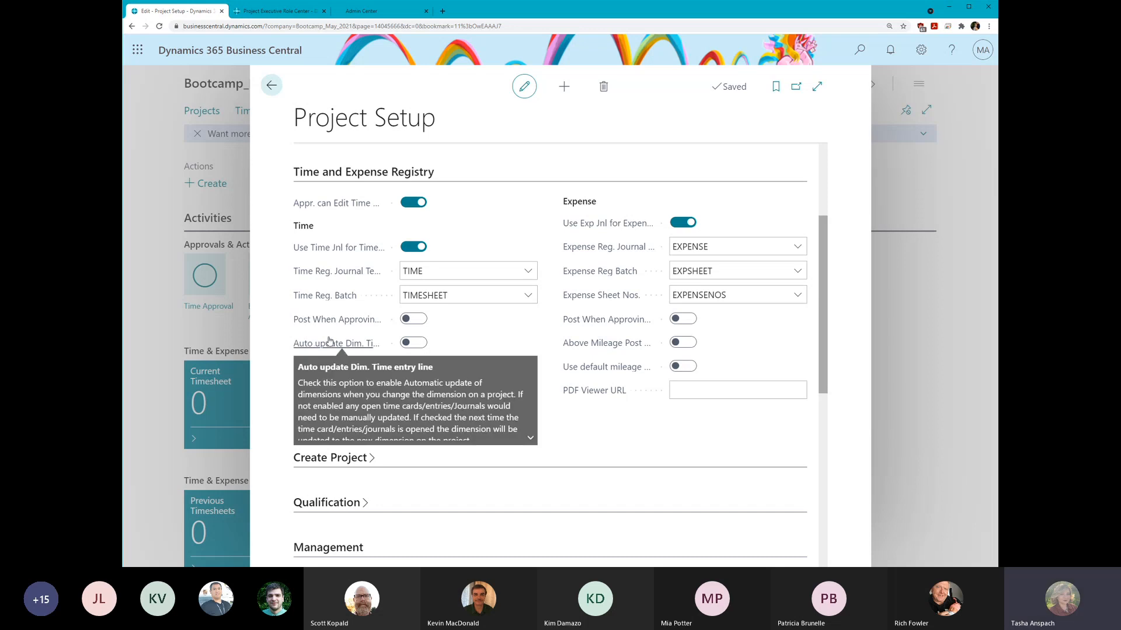
{"action": "left_click", "coordinate": [423, 343]}
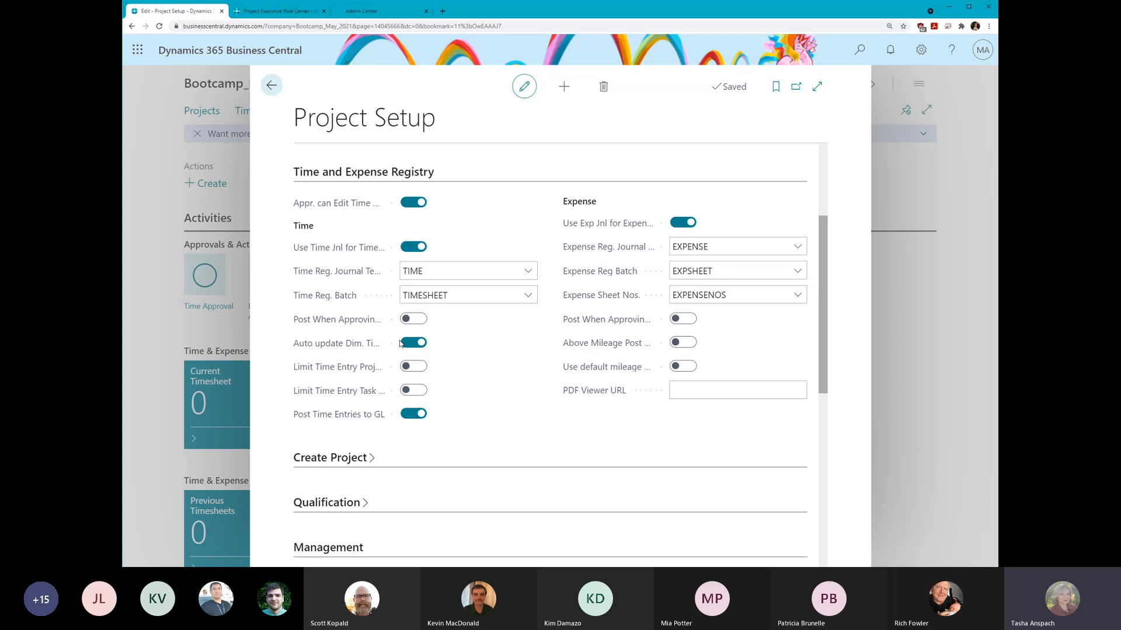
- Examine the remaining time settings, including Post Time Entries to GL, and the expense settings, and collapse Time and Expense Registry
{"action": "scroll", "coordinate": [484, 353], "scroll_direction": "down", "scroll_amount": 2}
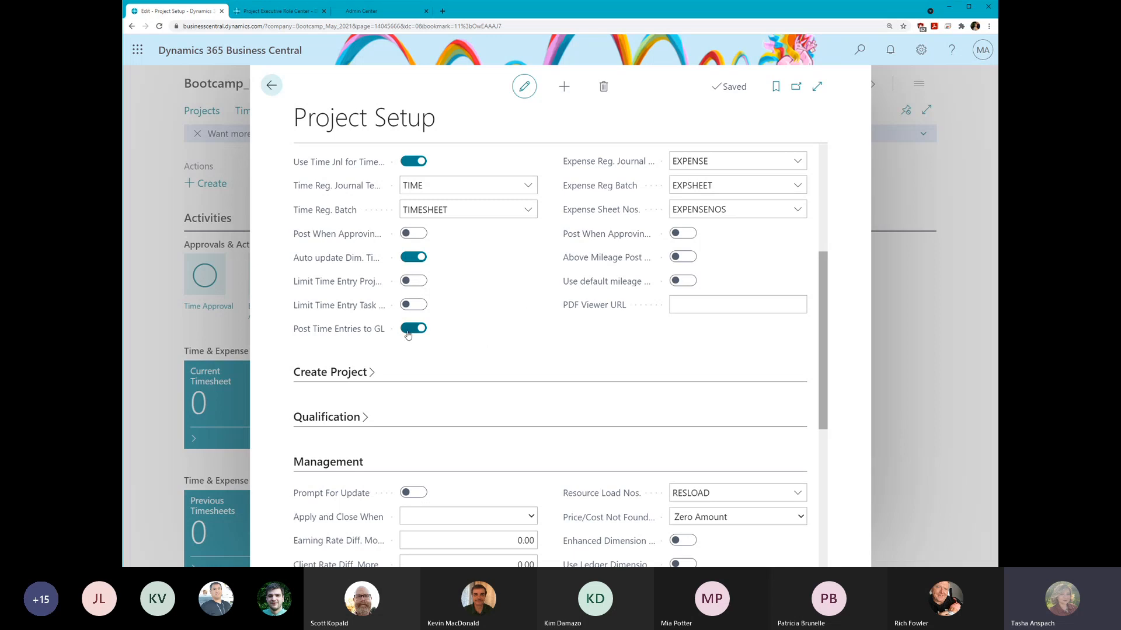
{"action": "scroll", "coordinate": [493, 335], "scroll_direction": "up", "scroll_amount": 3}
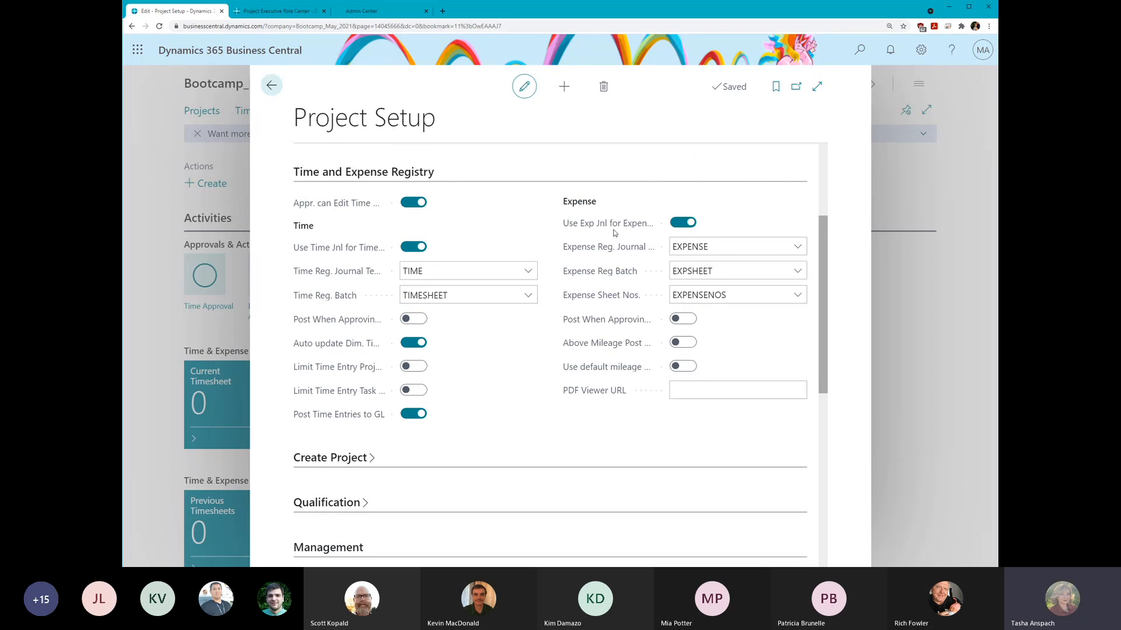
{"action": "mouse_move", "coordinate": [614, 320]}
{"action": "left_click", "coordinate": [698, 389]}
{"action": "left_click", "coordinate": [390, 176]}
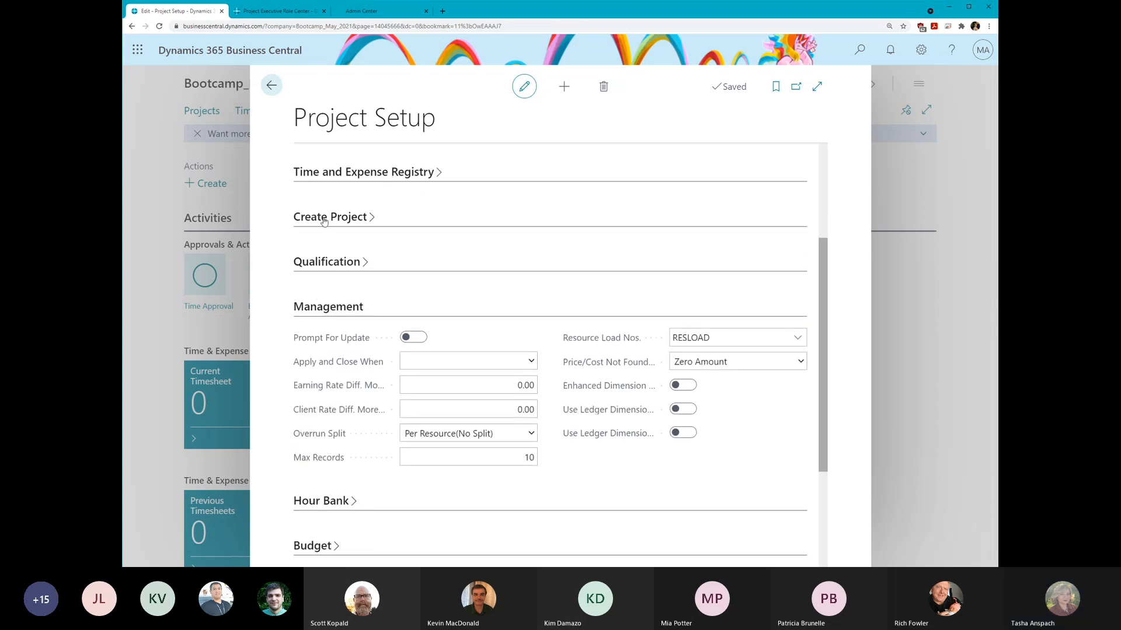
- Examine the project posting group under Create Project and the Qualification settings, and collapse both sections
{"action": "left_click", "coordinate": [323, 224]}
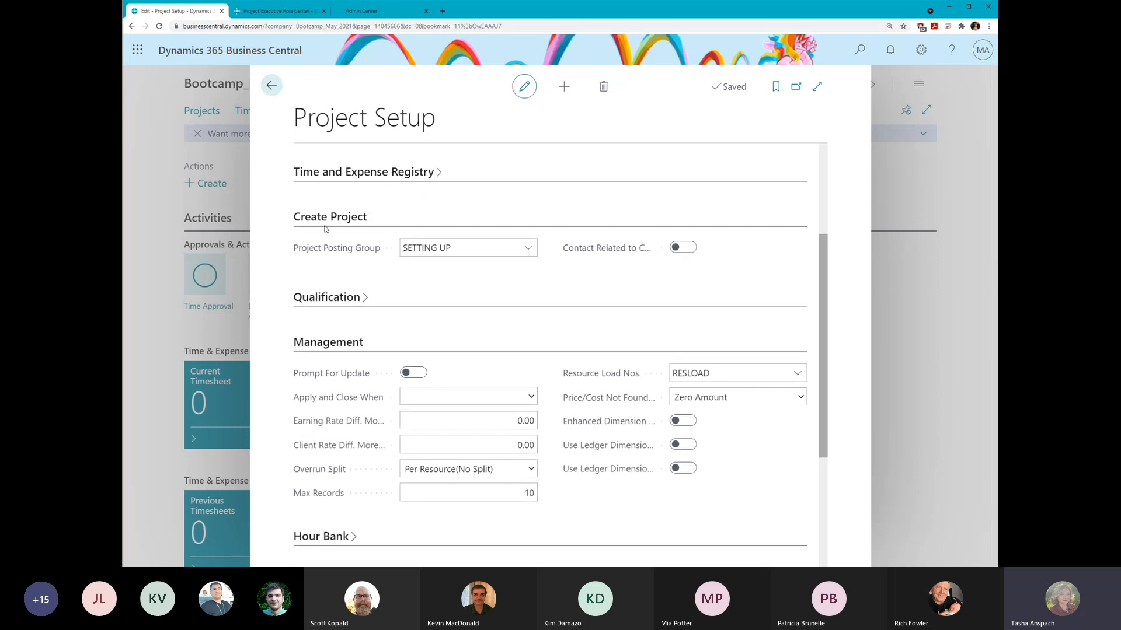
{"action": "left_click", "coordinate": [468, 249]}
{"action": "left_click", "coordinate": [327, 298]}
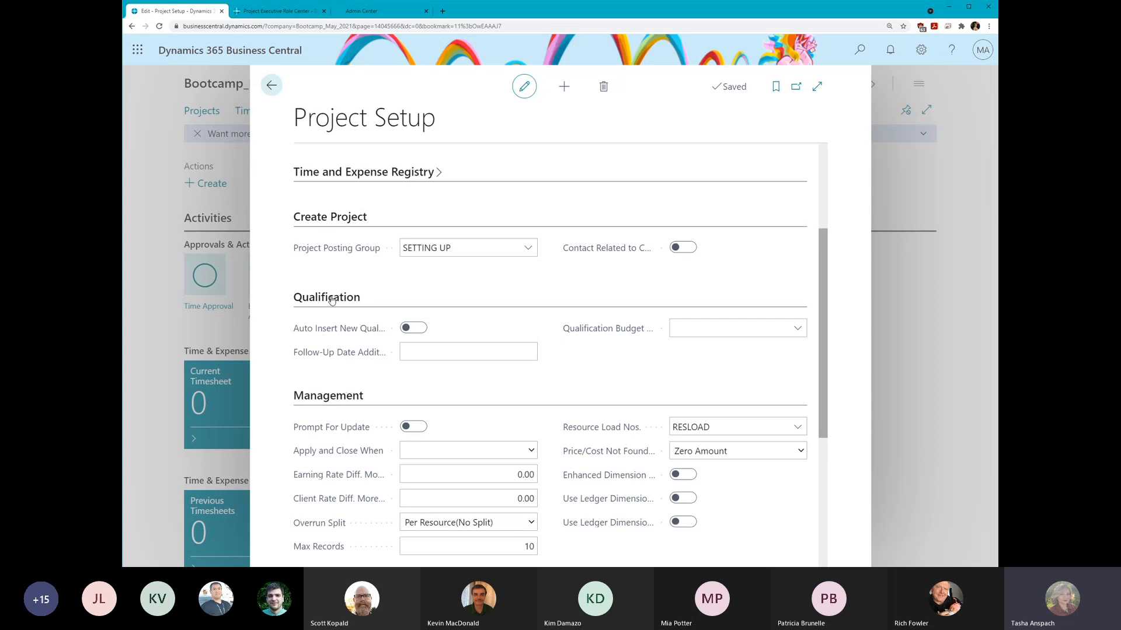
{"action": "left_click", "coordinate": [322, 218]}
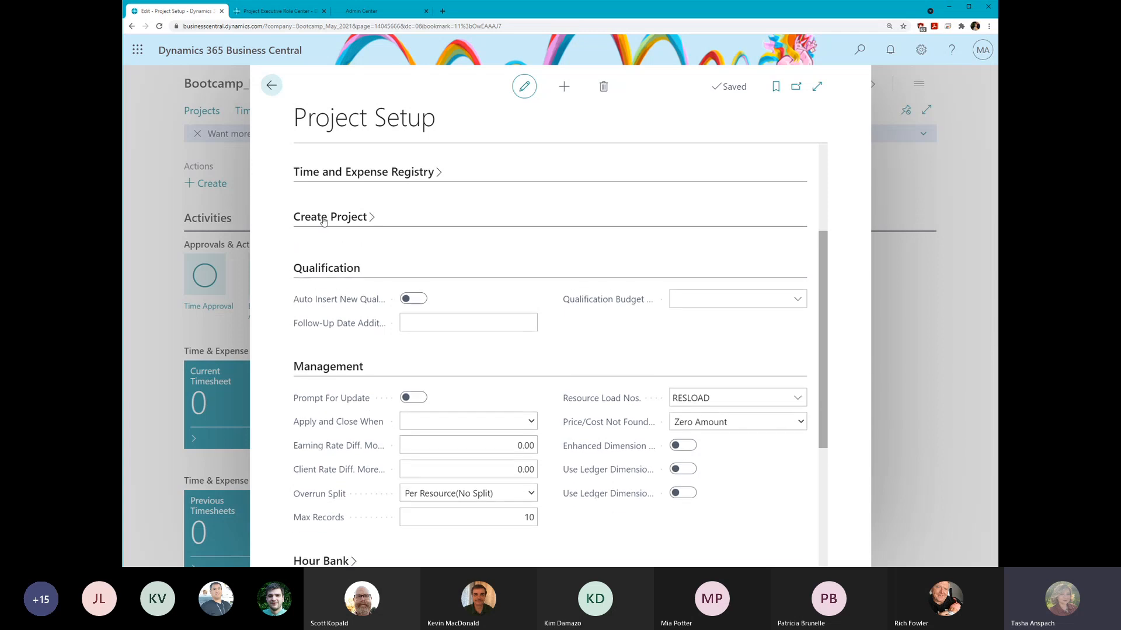
{"action": "left_click", "coordinate": [323, 263]}
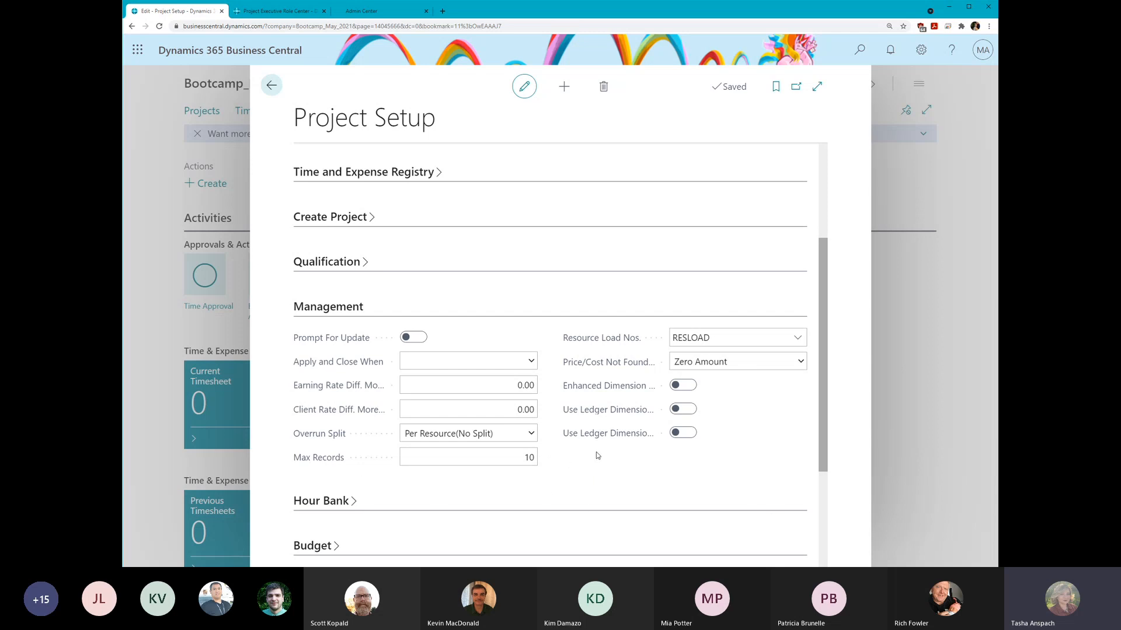
- Examine the Management settings, including the Price/Cost Not Found options and enhanced dimension setting, and collapse the section
{"action": "mouse_move", "coordinate": [607, 386]}
{"action": "mouse_move", "coordinate": [621, 366]}
{"action": "left_click", "coordinate": [798, 364]}
{"action": "left_click", "coordinate": [746, 444]}
{"action": "left_click", "coordinate": [333, 315]}
- Expand the Subcontract and Budget sections and read the budget defaults and the subcontract notification texts
{"action": "scroll", "coordinate": [491, 240], "scroll_direction": "down", "scroll_amount": 2}
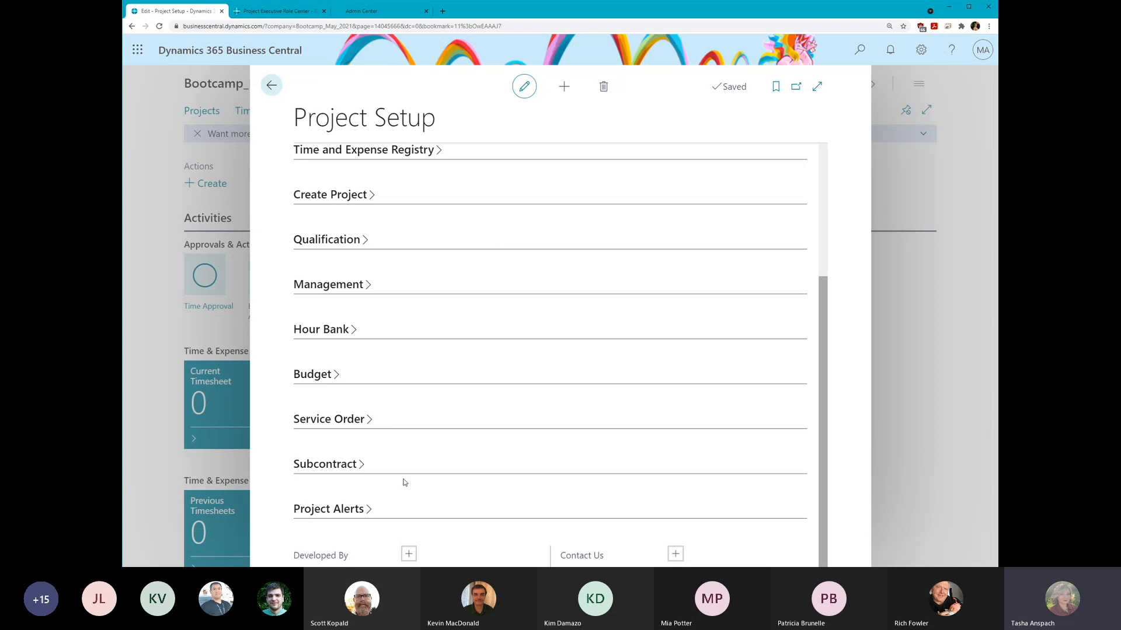
{"action": "left_click", "coordinate": [313, 464]}
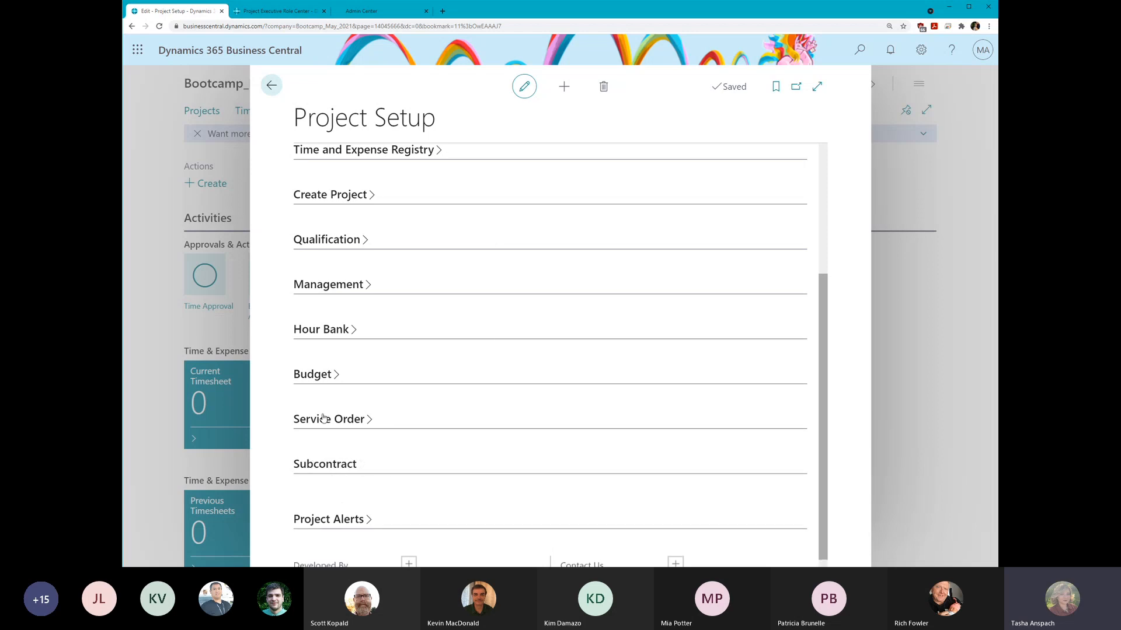
{"action": "left_click", "coordinate": [309, 375]}
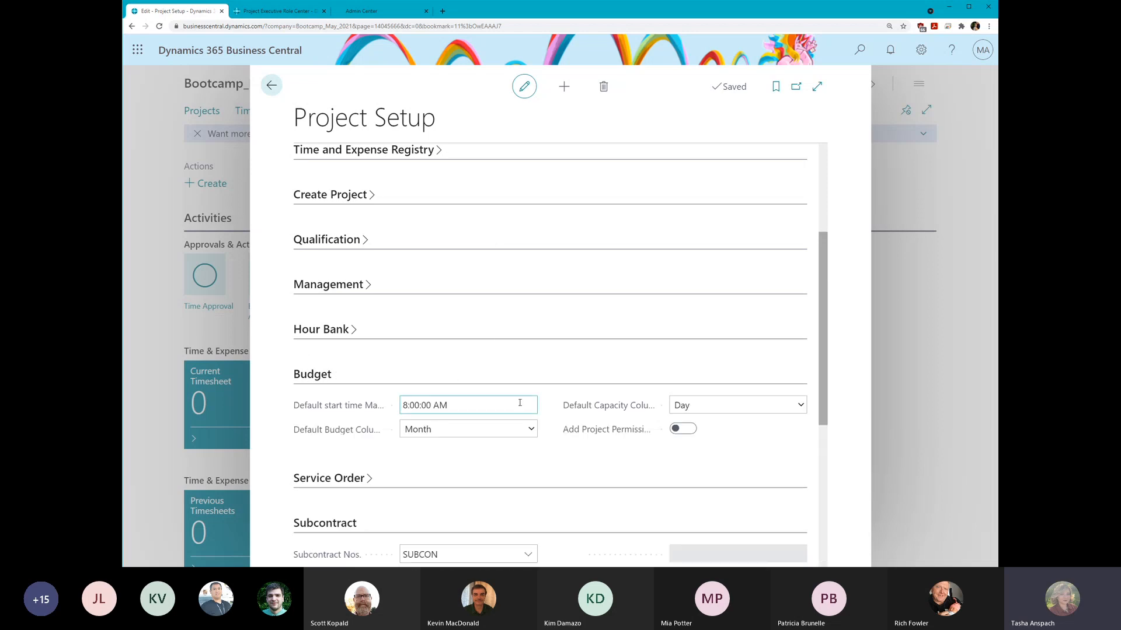
{"action": "scroll", "coordinate": [615, 426], "scroll_direction": "down", "scroll_amount": 5}
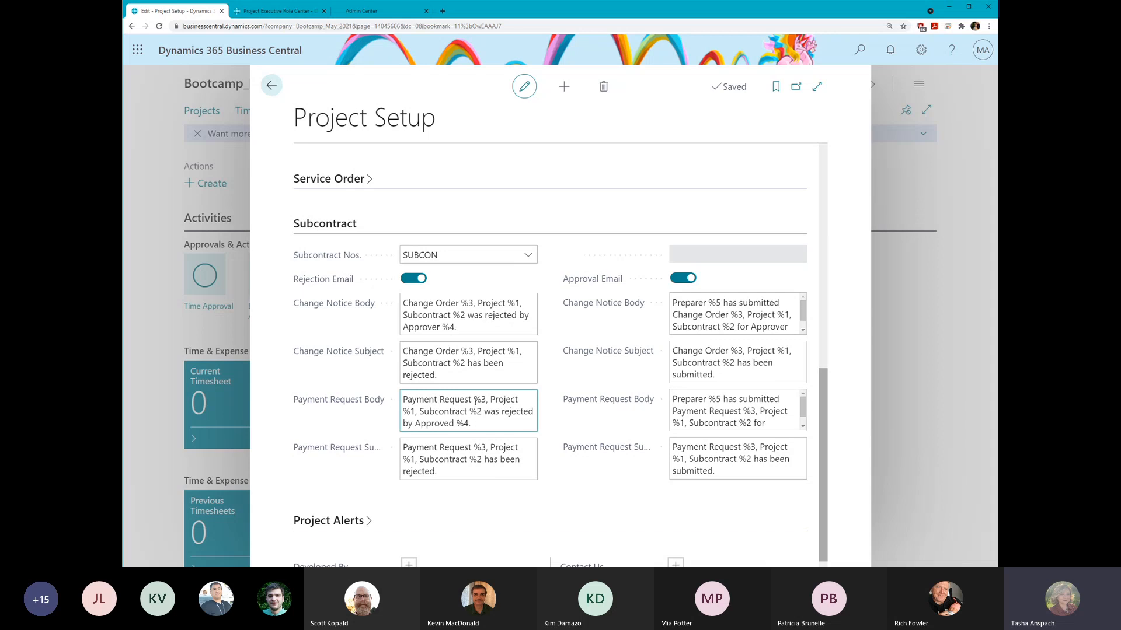
- Expand Project Alerts, examine its alert subjects, bodies and color indicators, and close the Project Setup page
{"action": "left_click", "coordinate": [332, 527]}
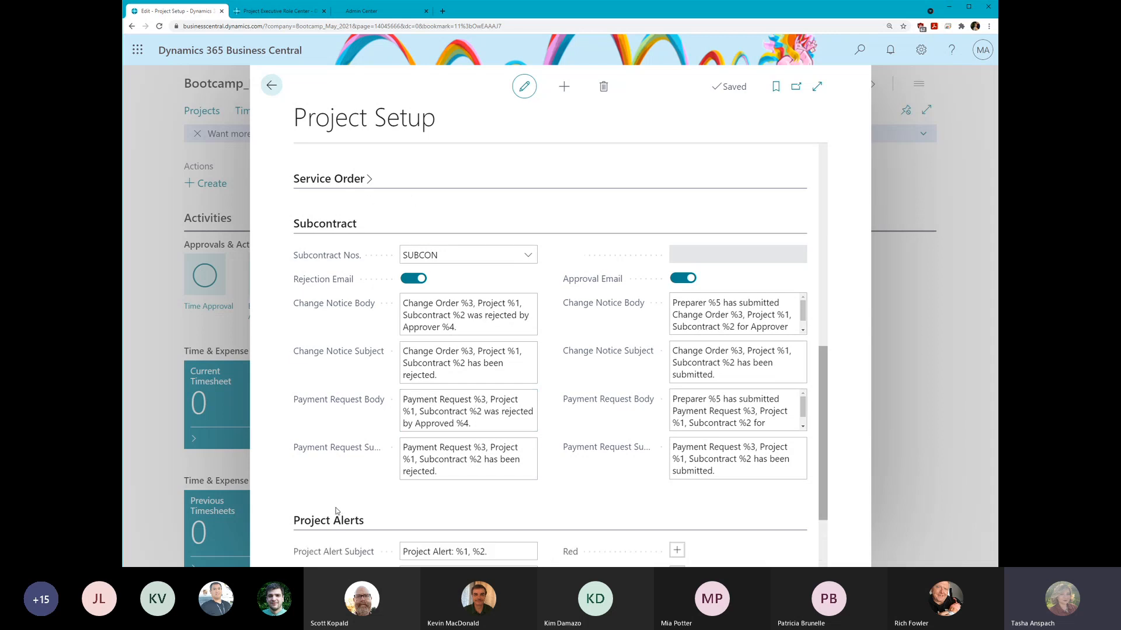
{"action": "scroll", "coordinate": [463, 515], "scroll_direction": "down", "scroll_amount": 3}
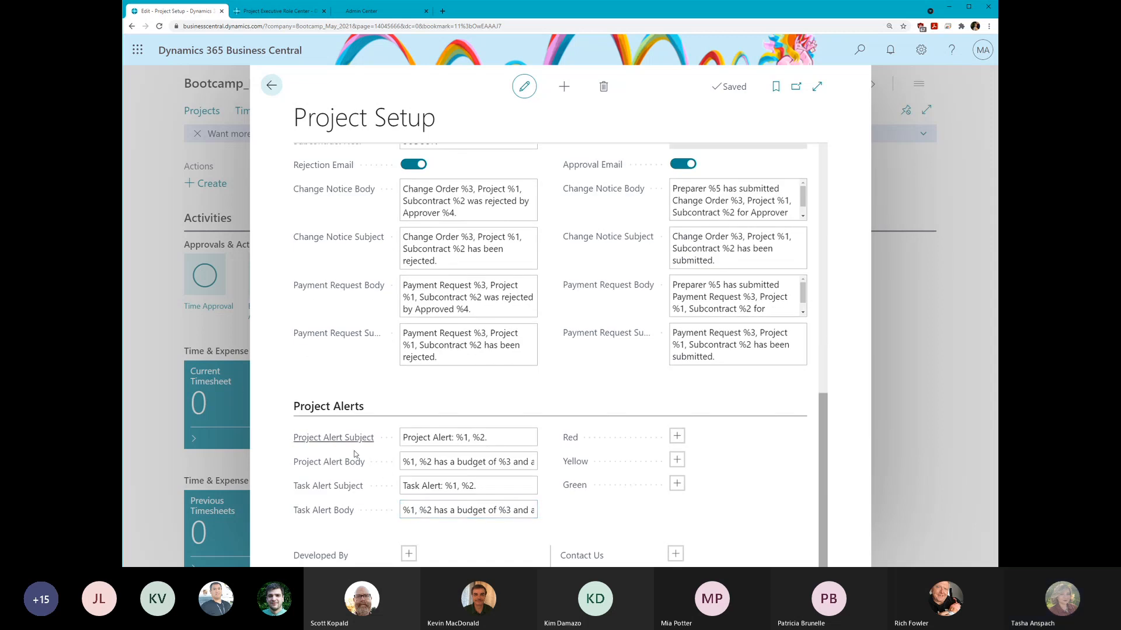
{"action": "left_click", "coordinate": [519, 436]}
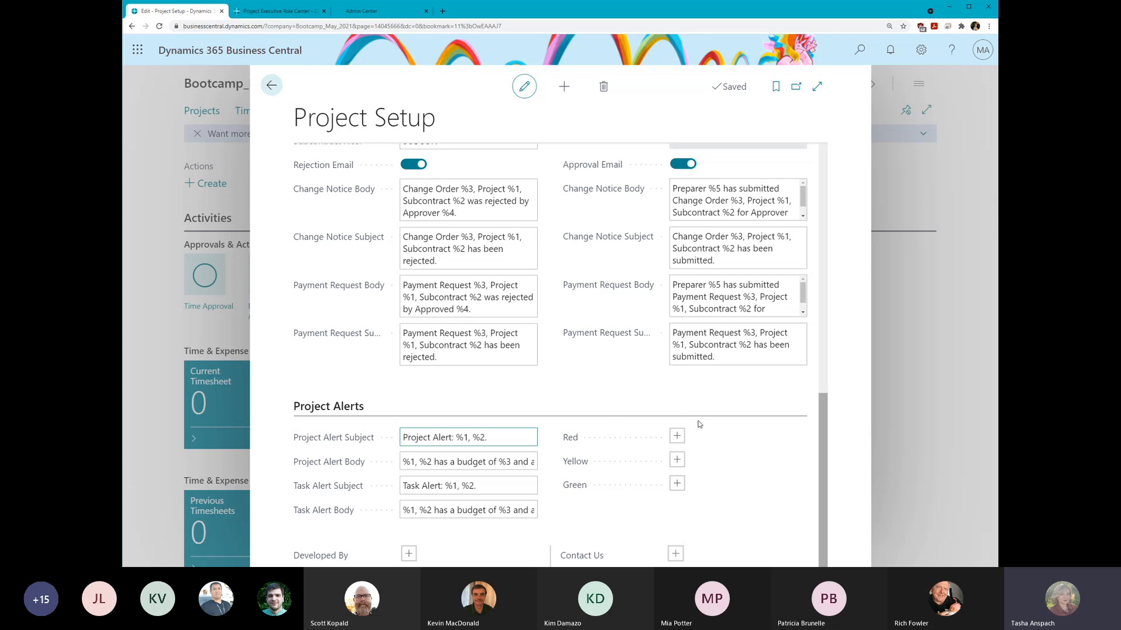
{"action": "scroll", "coordinate": [409, 359], "scroll_direction": "up", "scroll_amount": 6}
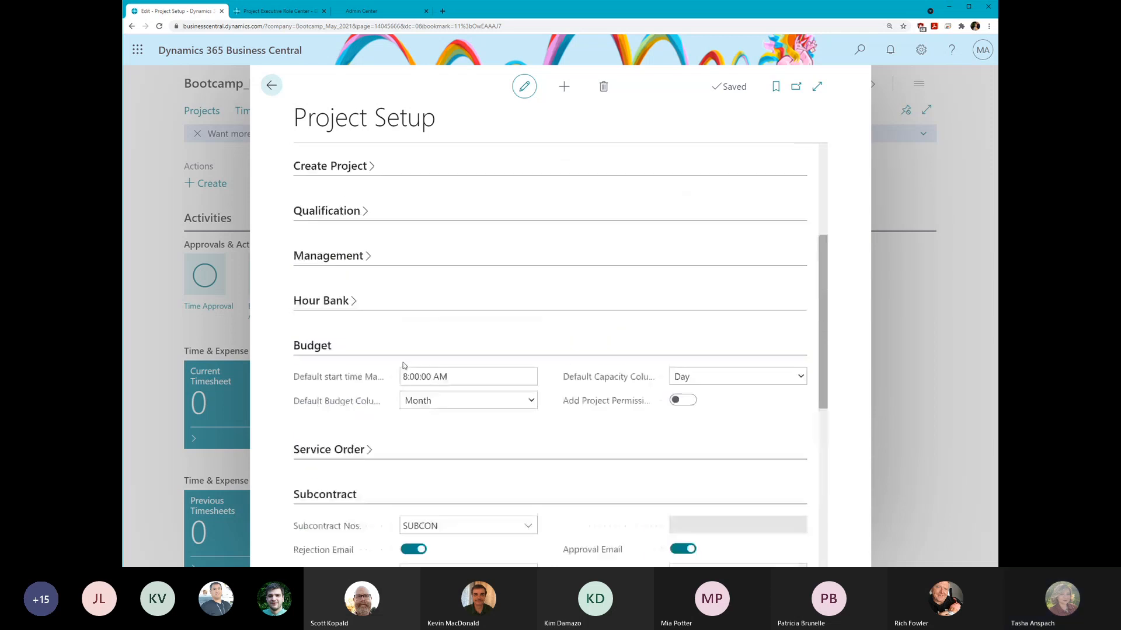
{"action": "scroll", "coordinate": [409, 359], "scroll_direction": "up", "scroll_amount": 4}
{"action": "left_click", "coordinate": [271, 87]}
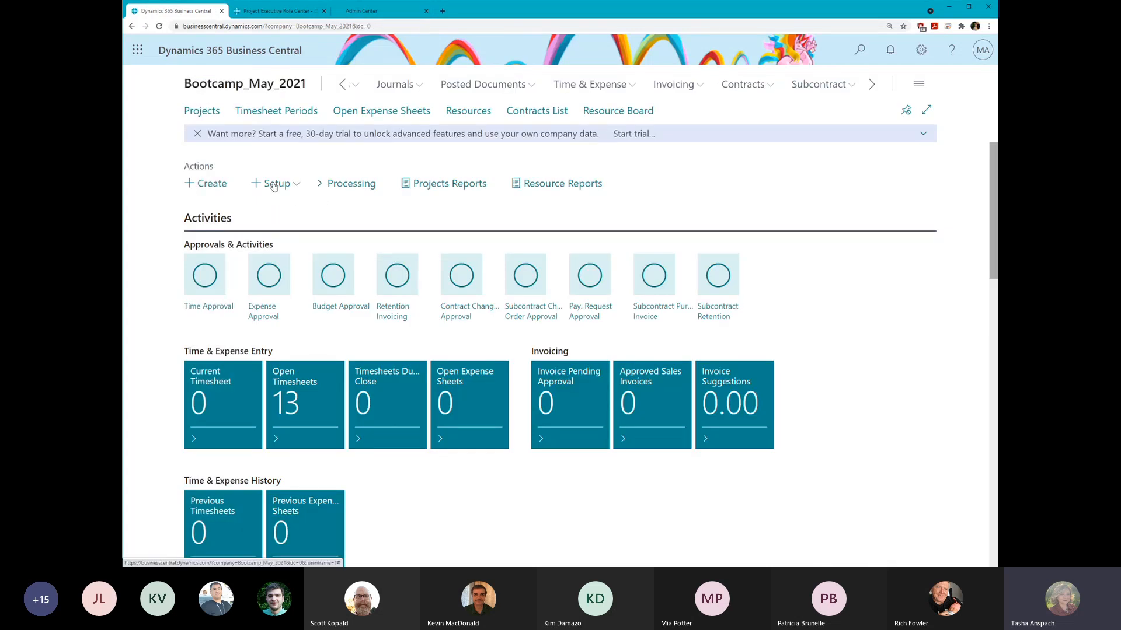
- Open Project Posting Groups, examine the accounts assigned across the SETTING UP row, and close the list
{"action": "left_click", "coordinate": [272, 184]}
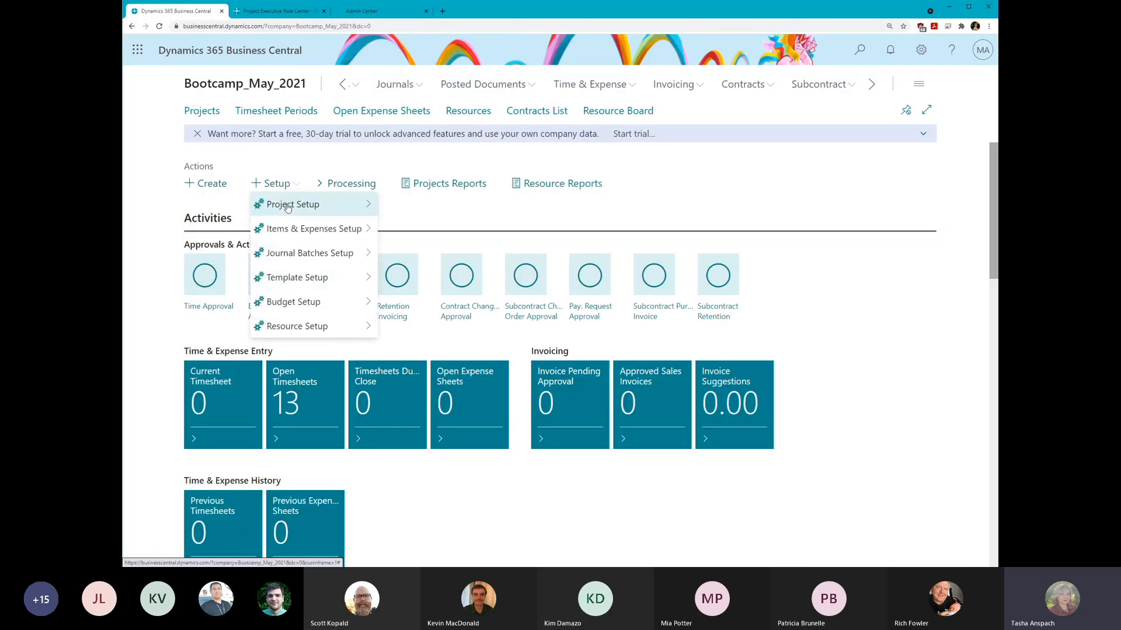
{"action": "mouse_move", "coordinate": [287, 207]}
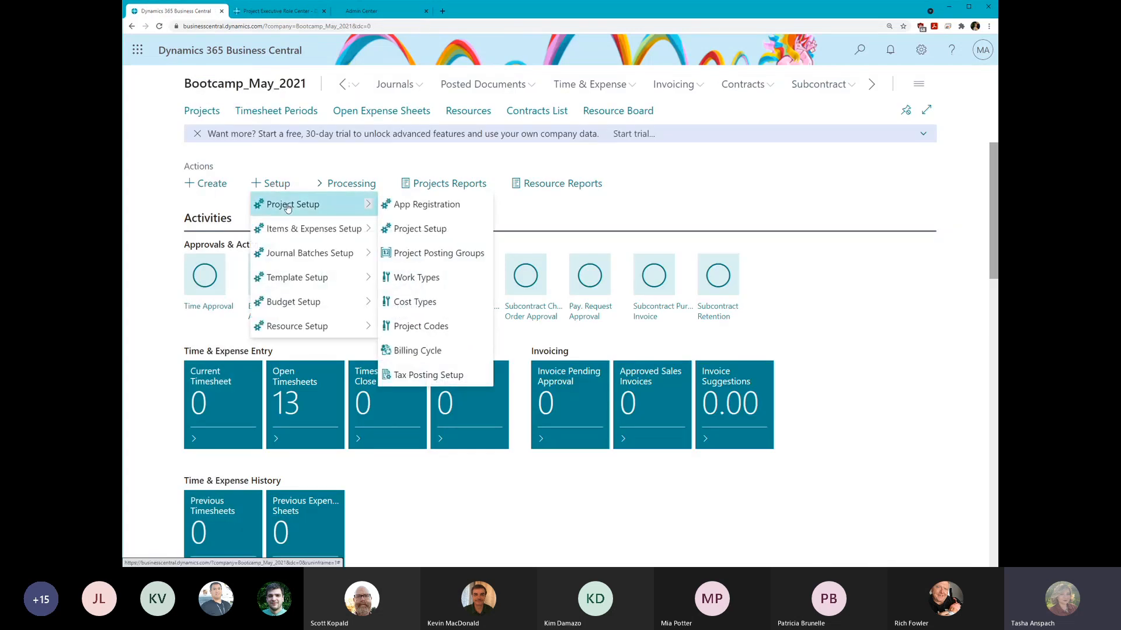
{"action": "left_click", "coordinate": [430, 255]}
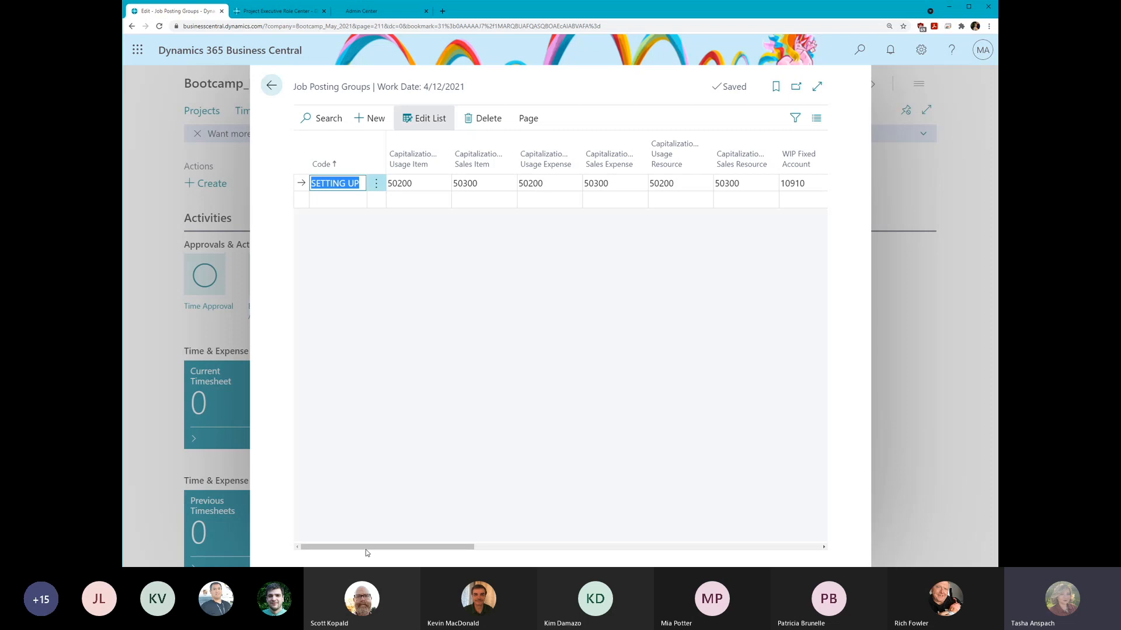
{"action": "left_click_drag", "start_coordinate": [360, 547], "coordinate": [687, 535]}
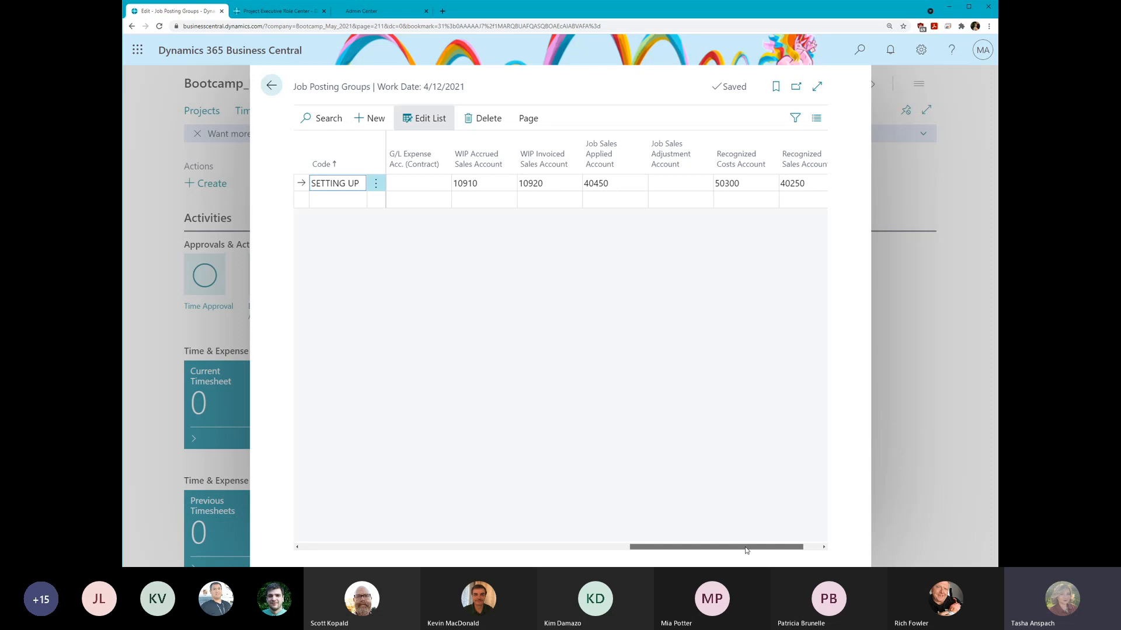
{"action": "left_click_drag", "start_coordinate": [745, 545], "coordinate": [768, 546]}
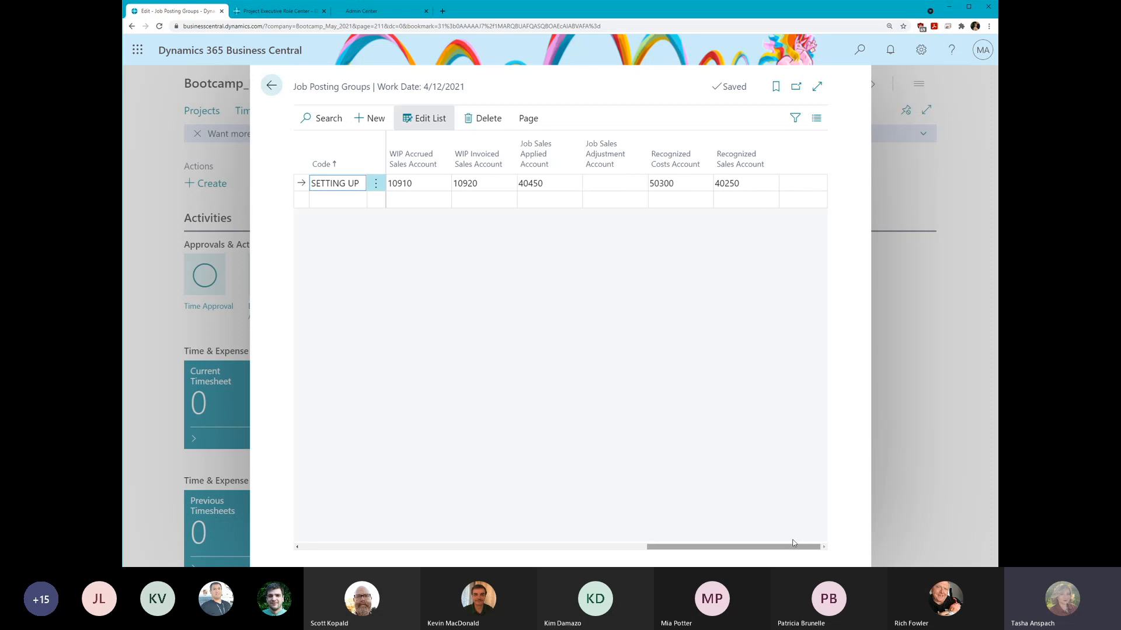
{"action": "left_click", "coordinate": [273, 89]}
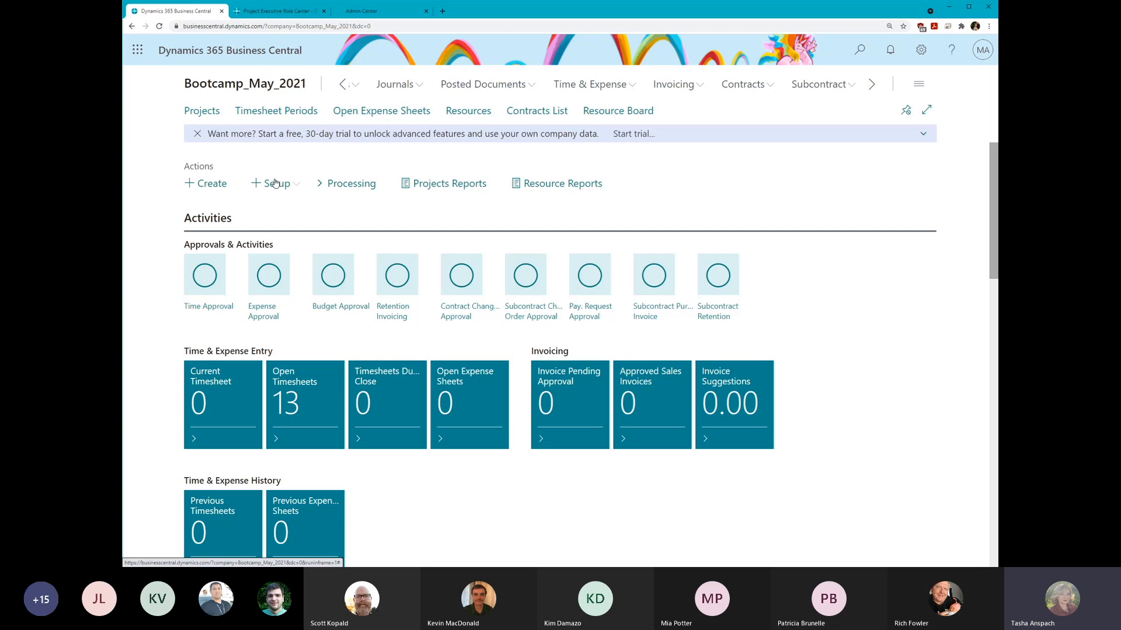
- Open Work Types, examine the defined codes with their units of measure and posting groups, and close the list
{"action": "left_click", "coordinate": [275, 183]}
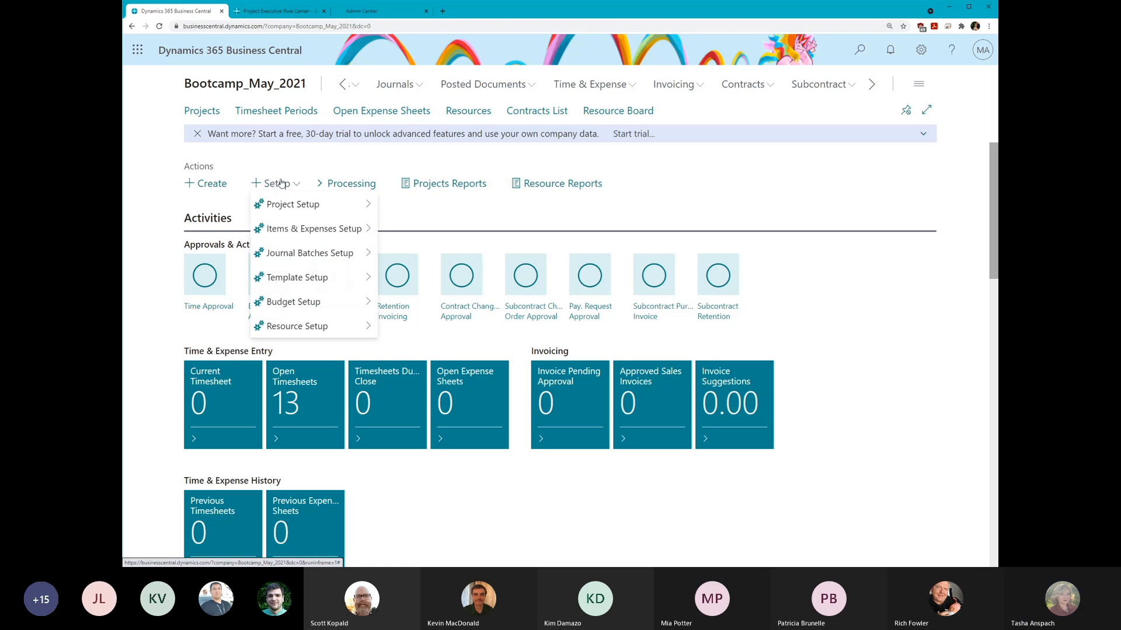
{"action": "mouse_move", "coordinate": [297, 206]}
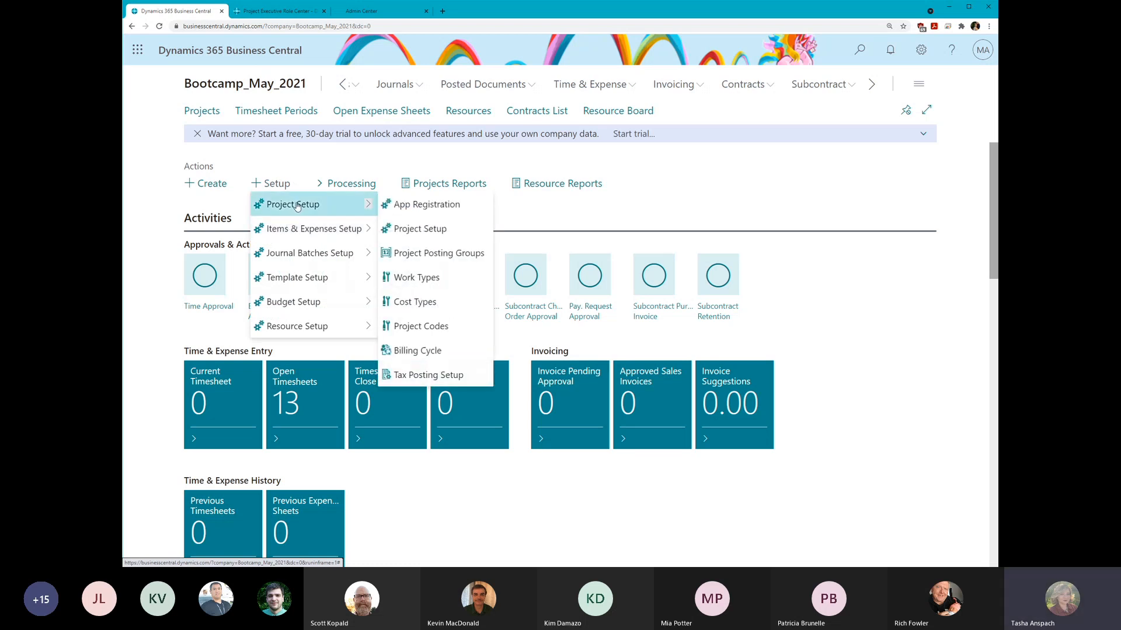
{"action": "left_click", "coordinate": [441, 281]}
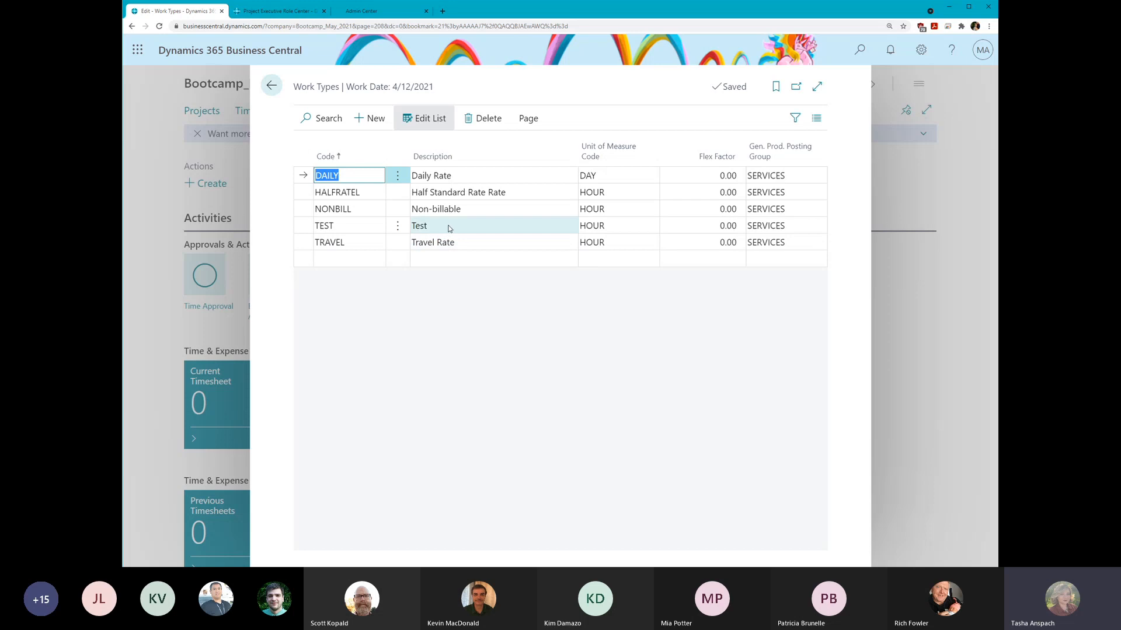
{"action": "left_click", "coordinate": [346, 259]}
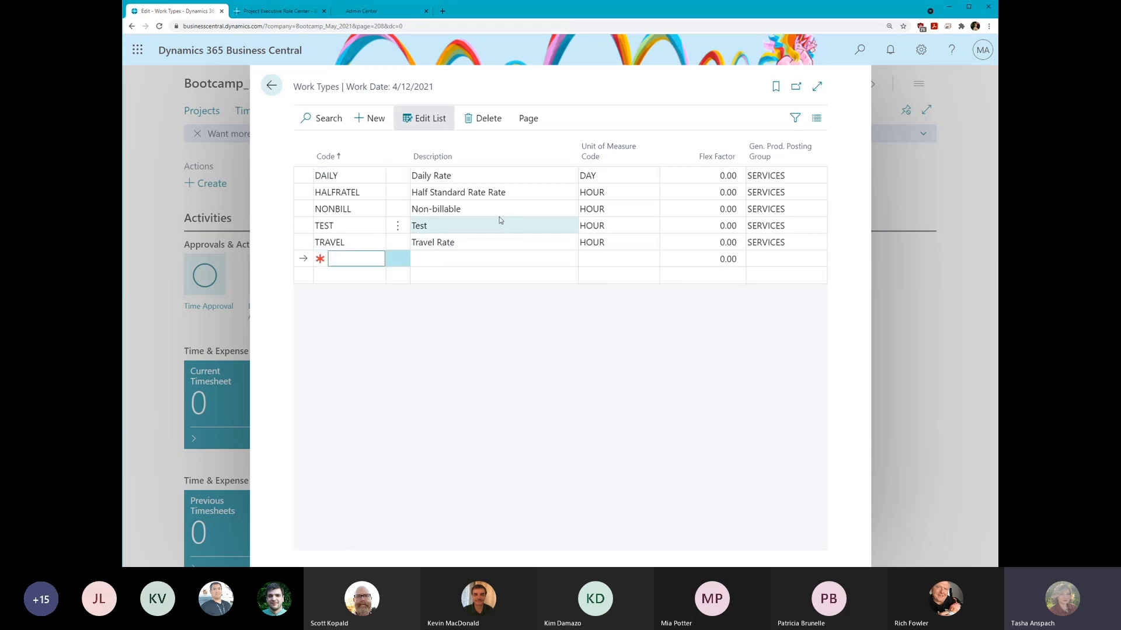
{"action": "left_click", "coordinate": [506, 232]}
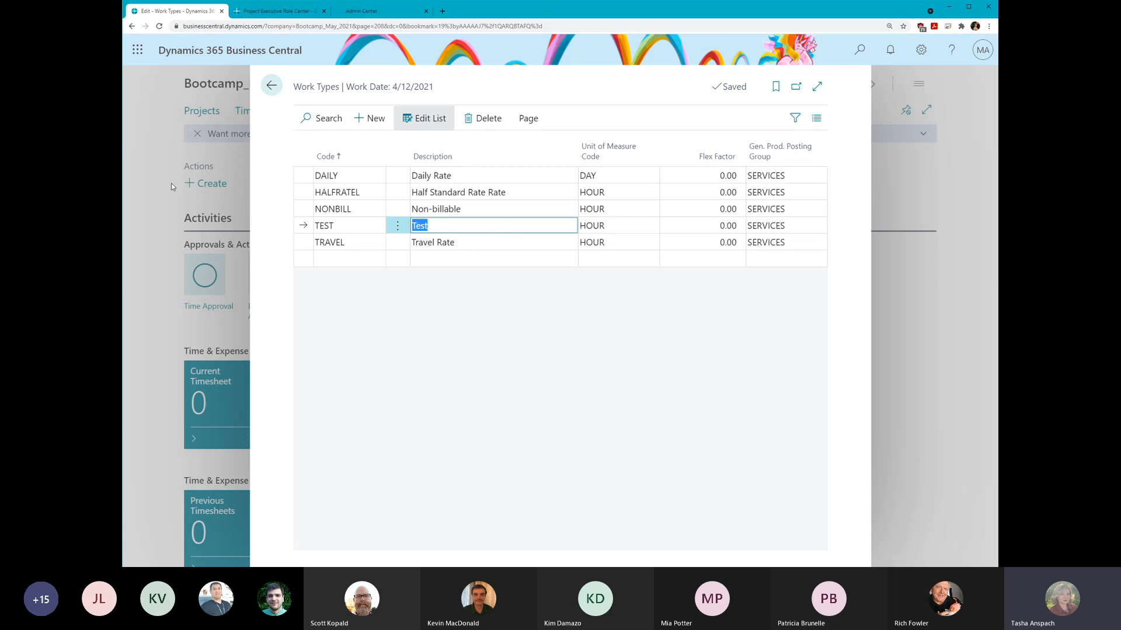
{"action": "left_click", "coordinate": [271, 85]}
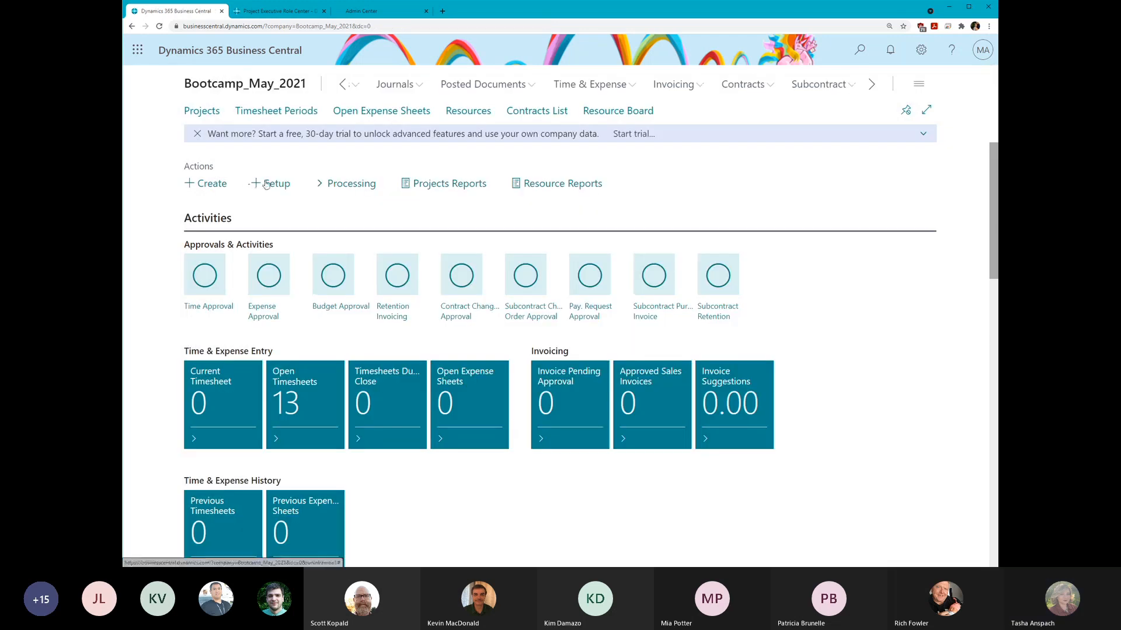
- Open Tax Posting Setup, examine its columns and the project choices available for a line, and close the page
{"action": "left_click", "coordinate": [269, 183]}
{"action": "left_click", "coordinate": [325, 205]}
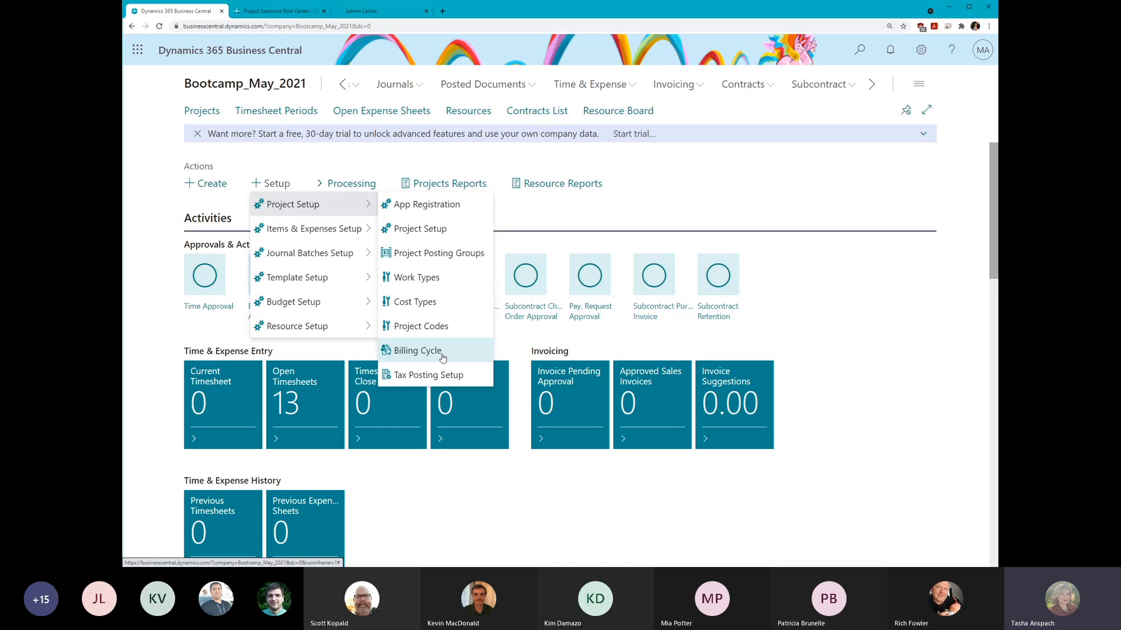
{"action": "left_click", "coordinate": [418, 377]}
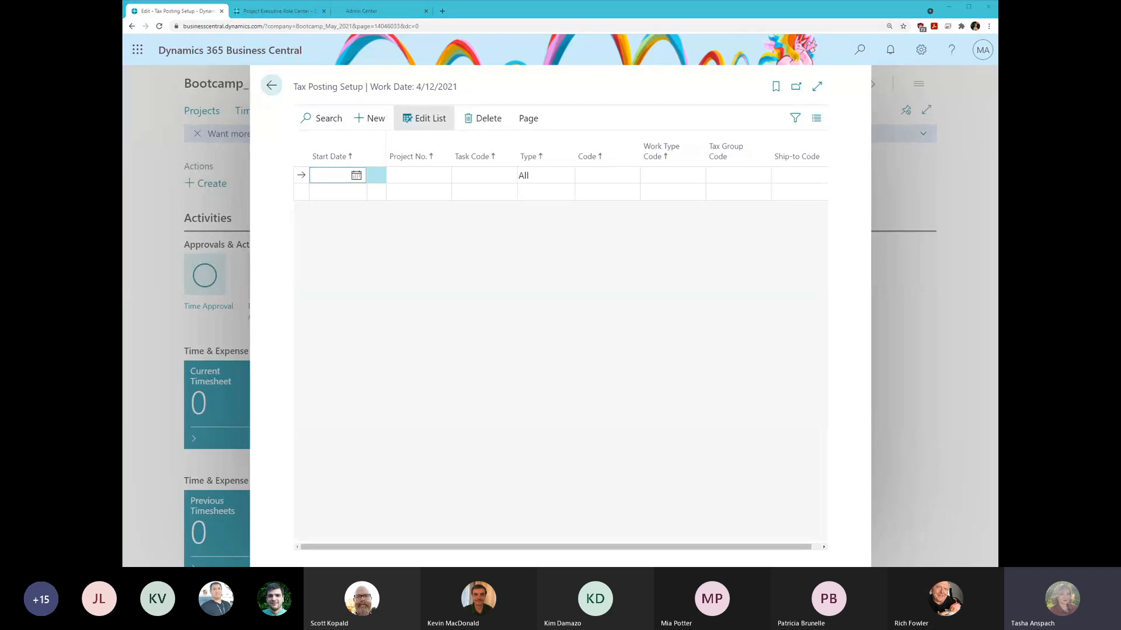
{"action": "left_click", "coordinate": [411, 182]}
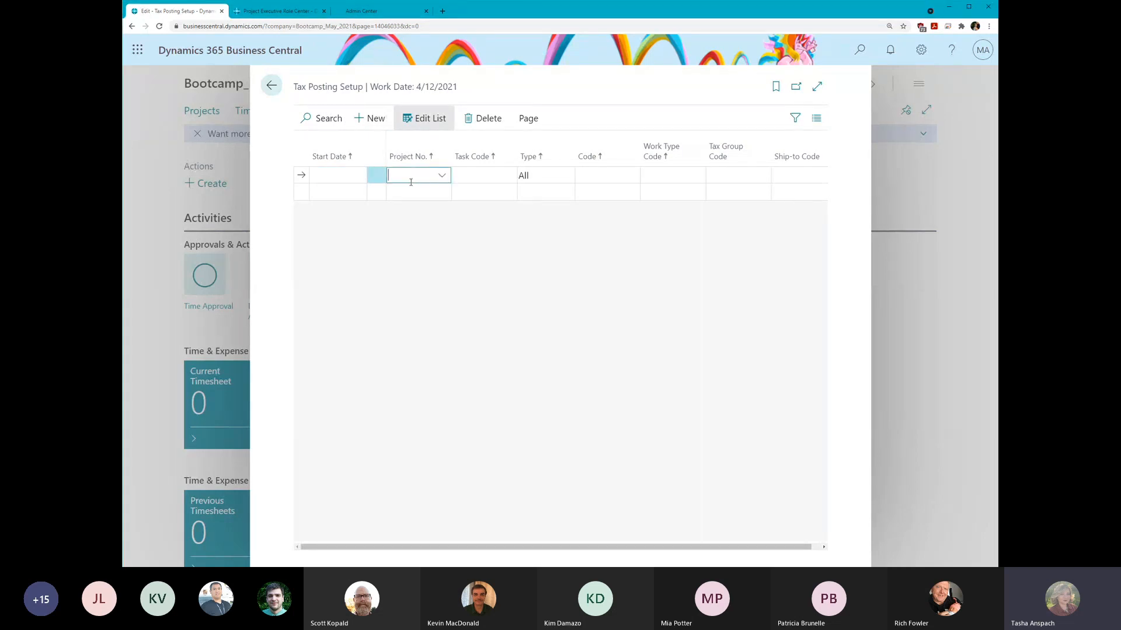
{"action": "left_click", "coordinate": [479, 177]}
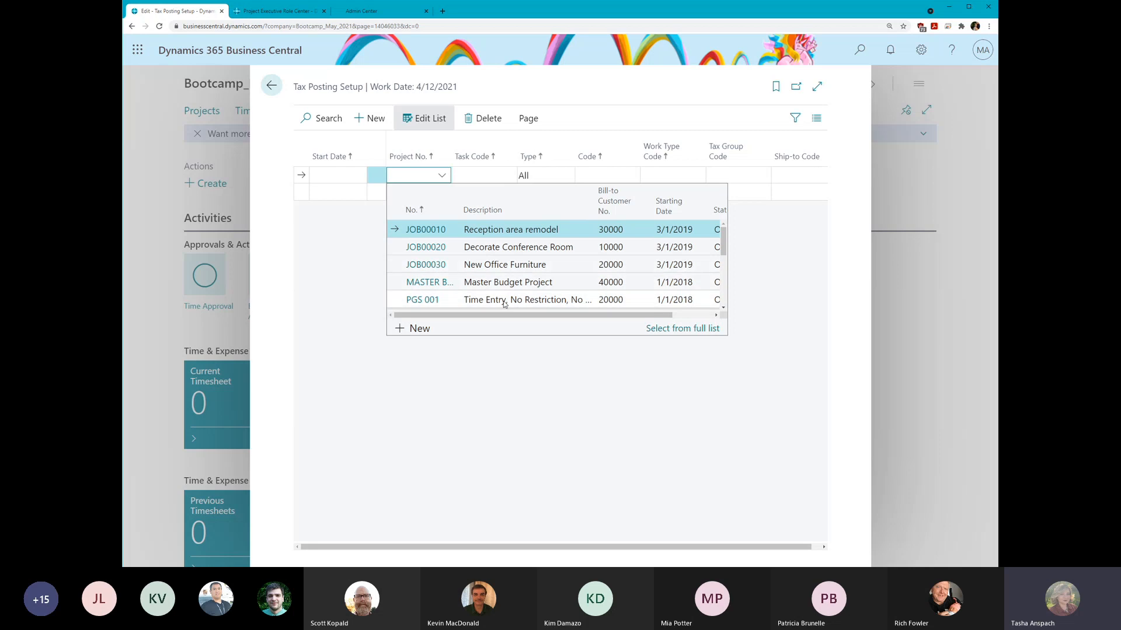
{"action": "left_click", "coordinate": [505, 361]}
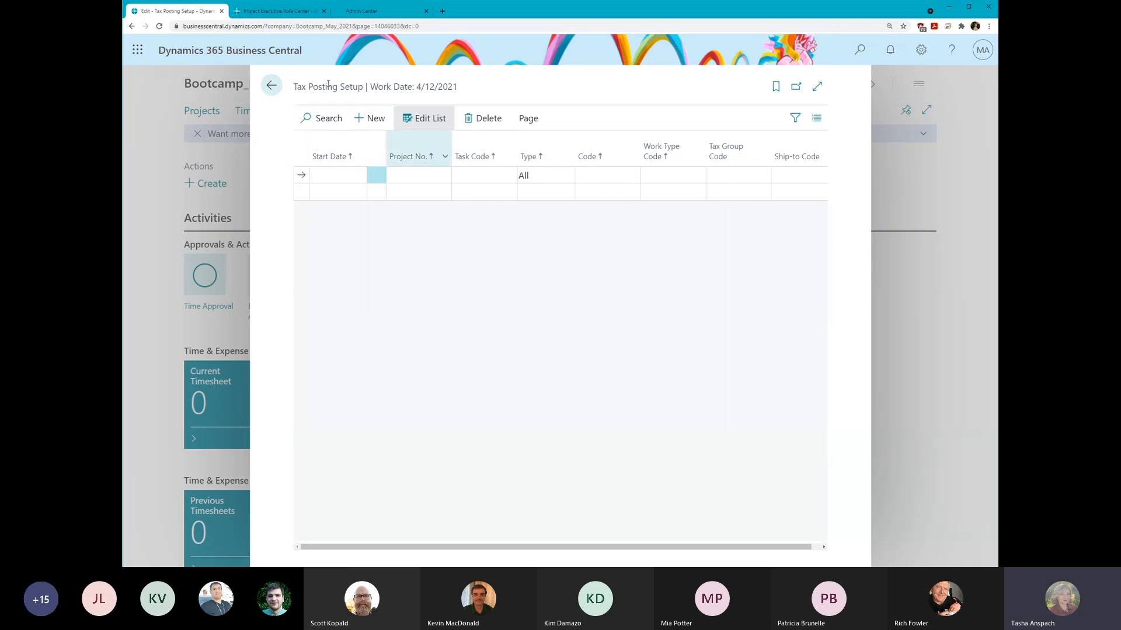
{"action": "left_click", "coordinate": [271, 86]}
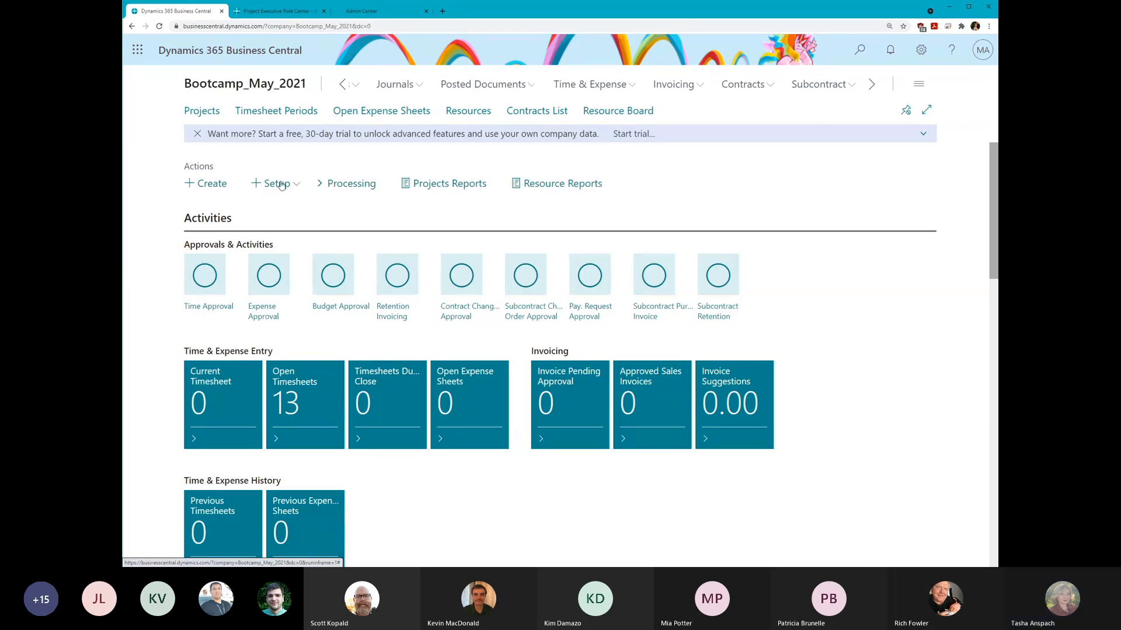
- Open the HOTEL card from the project expenses list and examine its Standard Cost and Profit Calculation settings
{"action": "left_click", "coordinate": [278, 183]}
{"action": "mouse_move", "coordinate": [307, 210]}
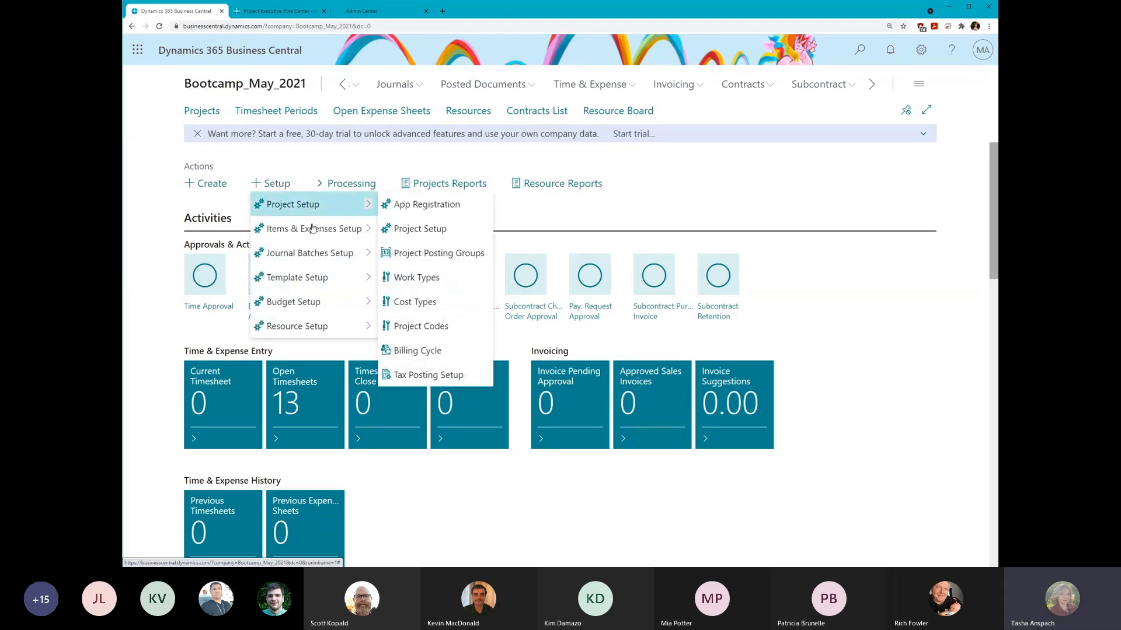
{"action": "mouse_move", "coordinate": [316, 236]}
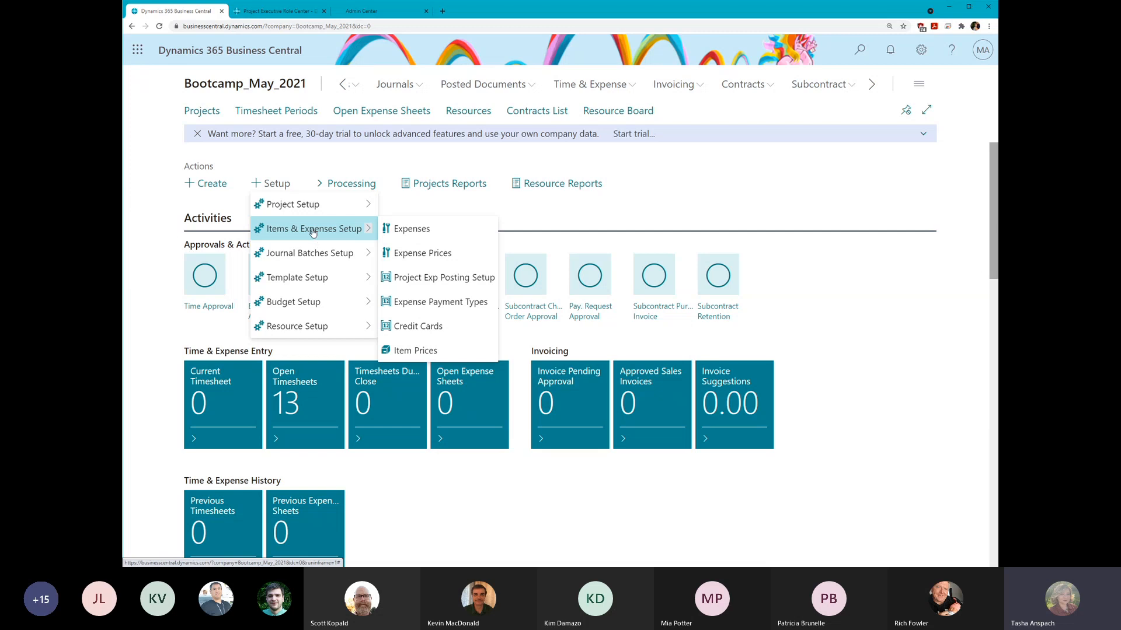
{"action": "left_click", "coordinate": [454, 231]}
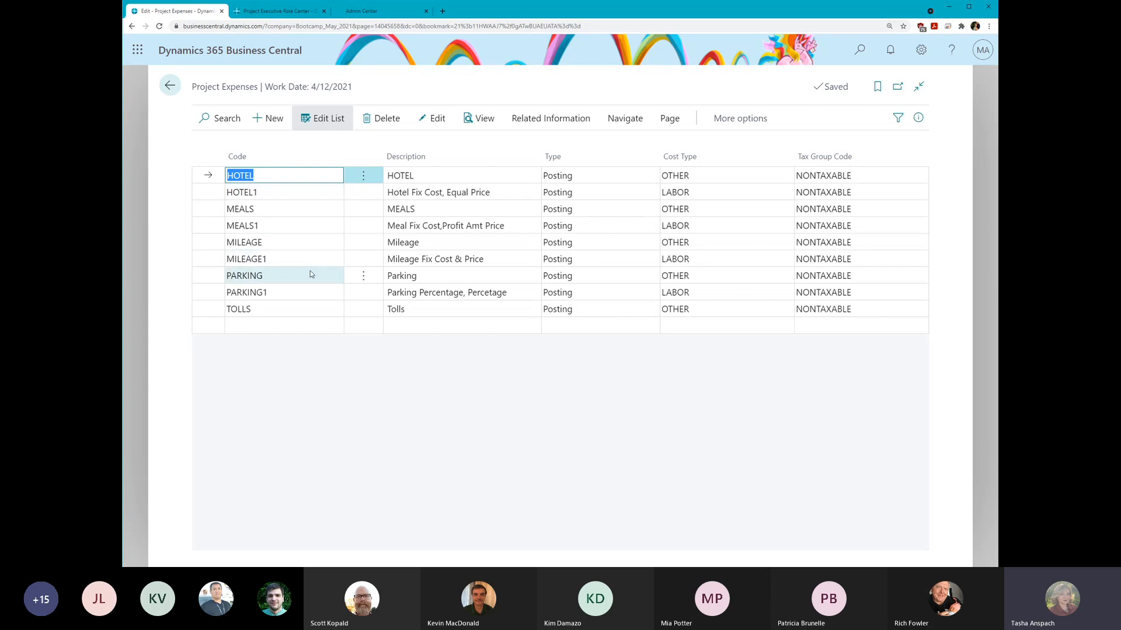
{"action": "left_click", "coordinate": [422, 128]}
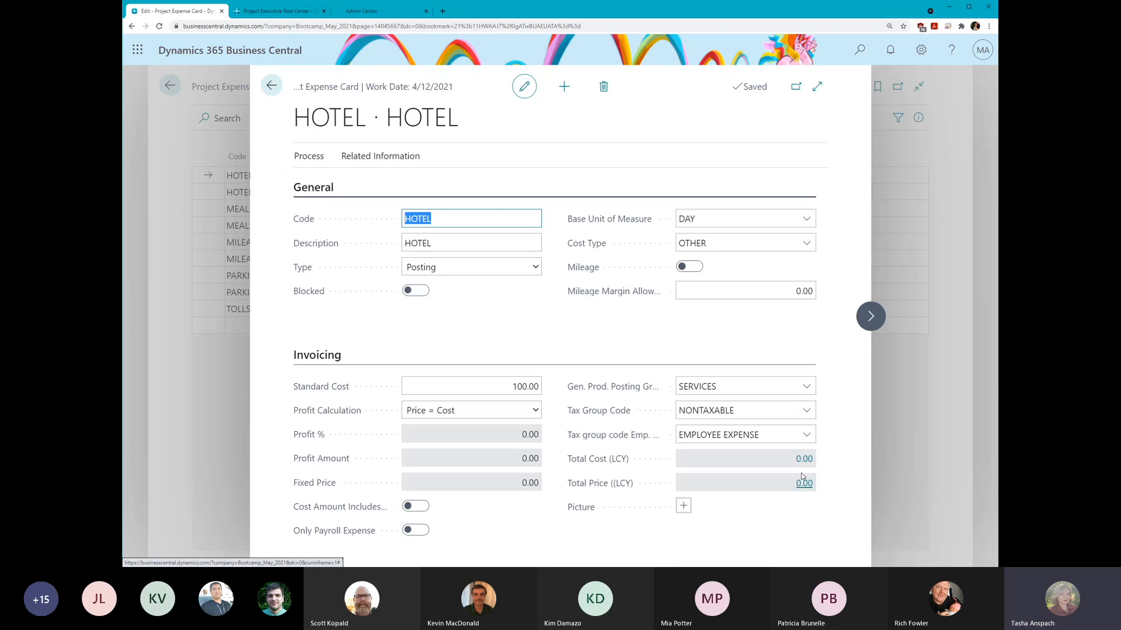
{"action": "left_click", "coordinate": [491, 413]}
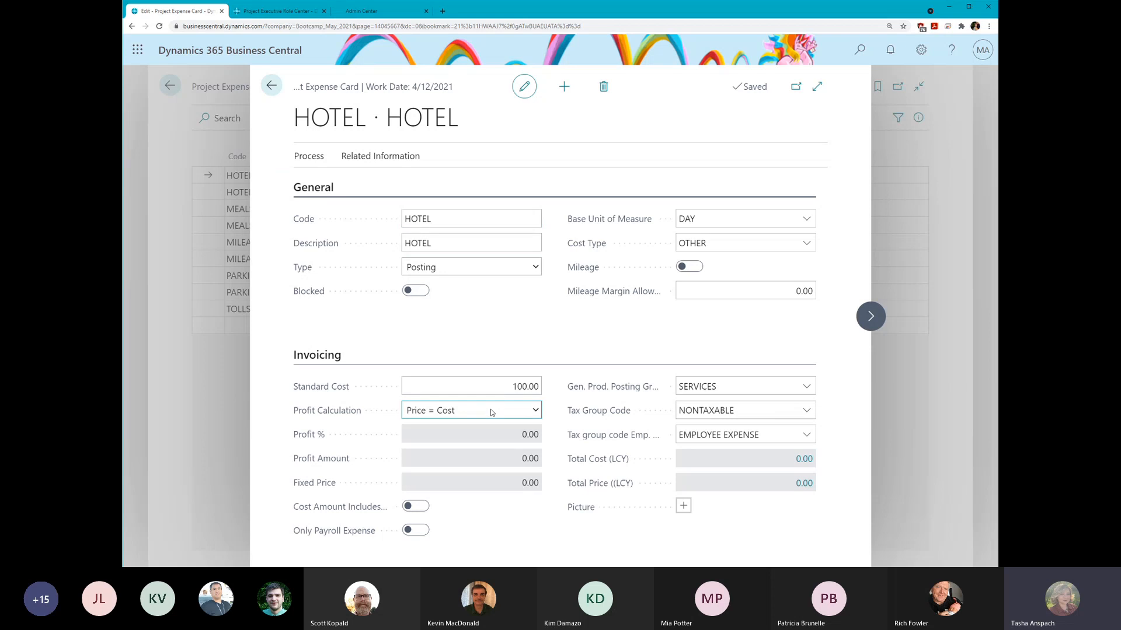
{"action": "left_click", "coordinate": [484, 390]}
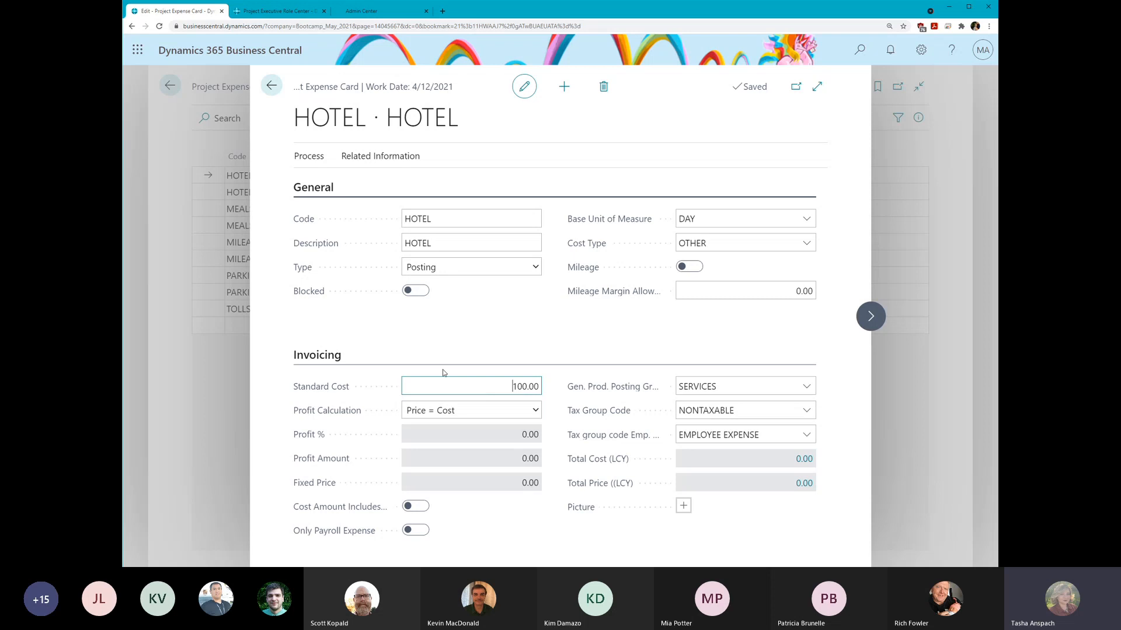
{"action": "key", "text": "Tab"}
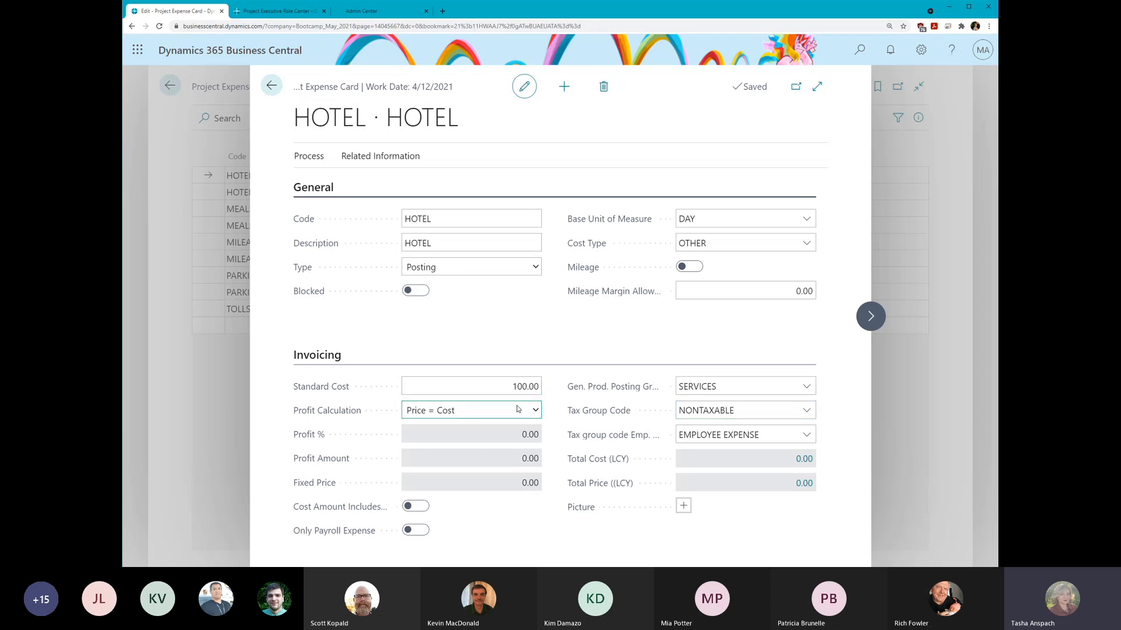
- Set the HOTEL expense's profit calculation to Fixed Price with a fixed price of 150, and close the card and expense list
{"action": "left_click", "coordinate": [518, 410]}
{"action": "left_click", "coordinate": [436, 458]}
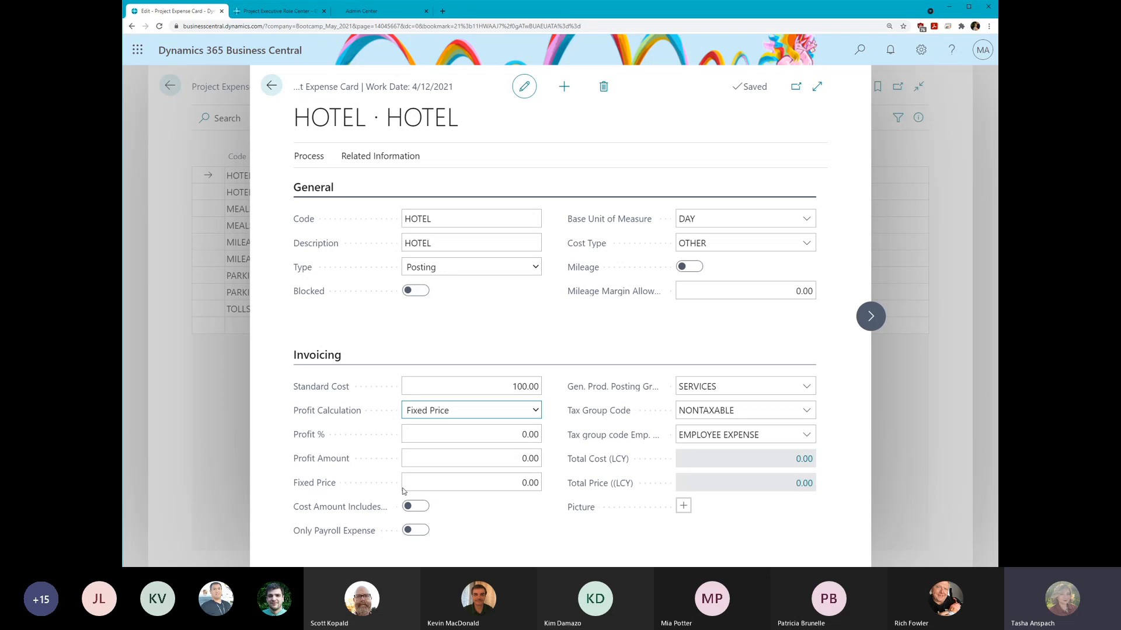
{"action": "left_click", "coordinate": [436, 484]}
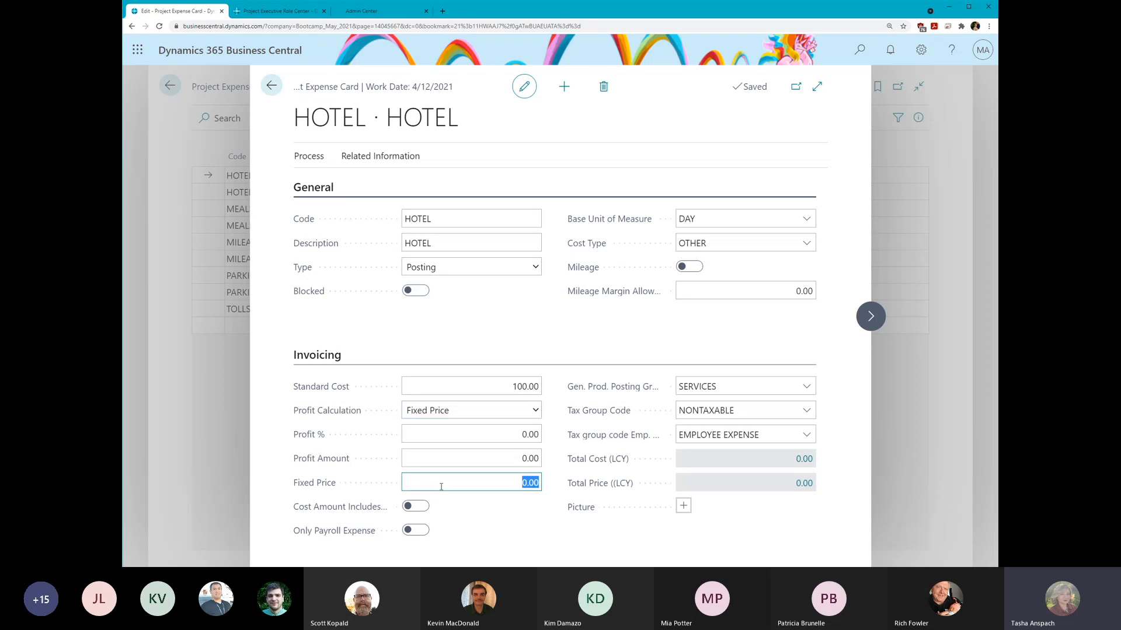
{"action": "type", "text": "150"}
{"action": "key", "text": "Tab"}
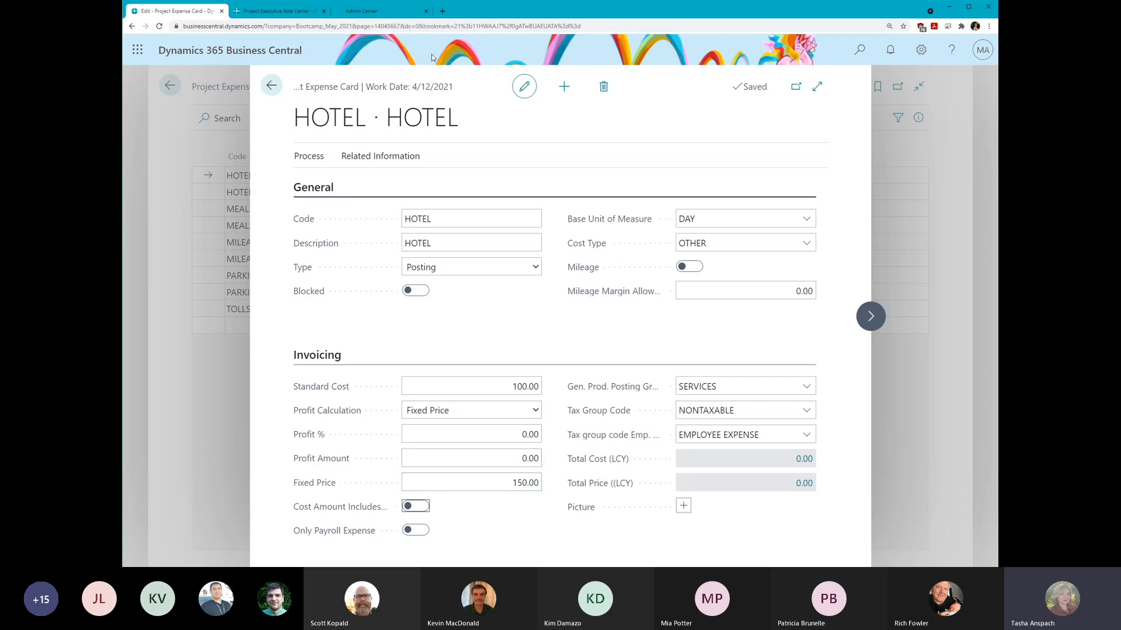
{"action": "left_click", "coordinate": [271, 87]}
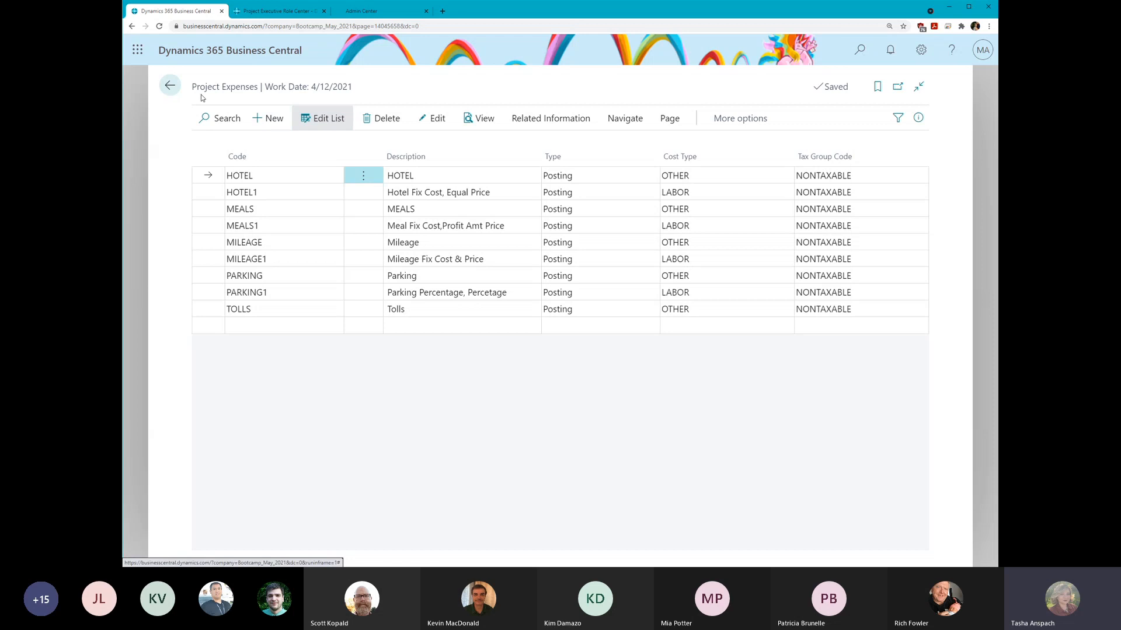
{"action": "left_click", "coordinate": [169, 86]}
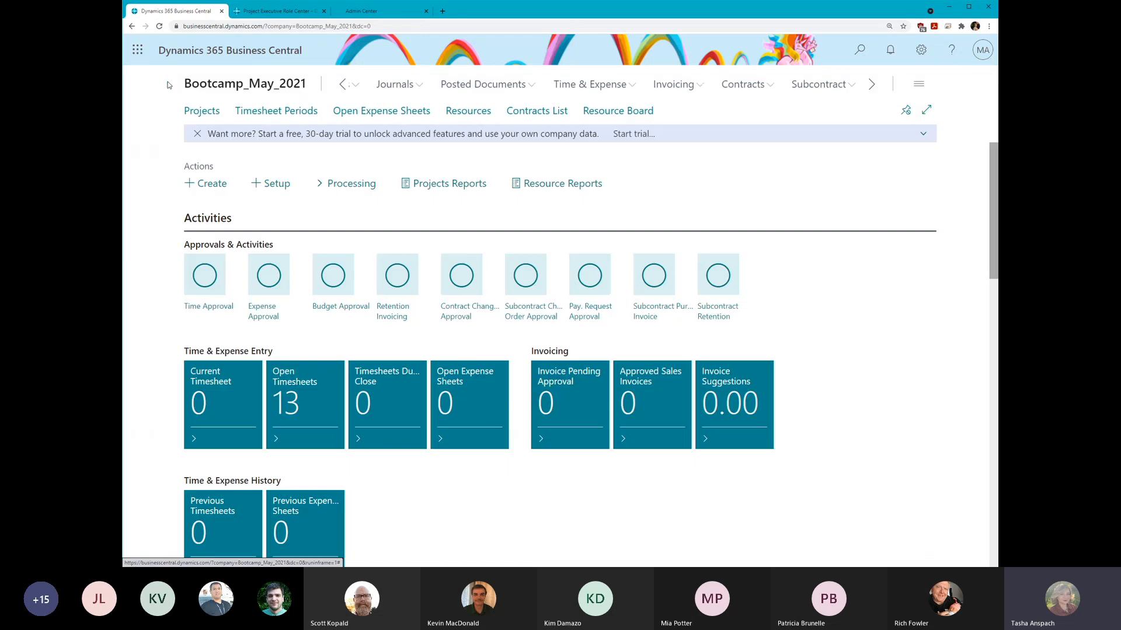
- Open Expense Payment Types, examine the EMPLPDAP card's description, payment function and expense posting, and close the card and list
{"action": "left_click", "coordinate": [269, 182]}
{"action": "mouse_move", "coordinate": [350, 230]}
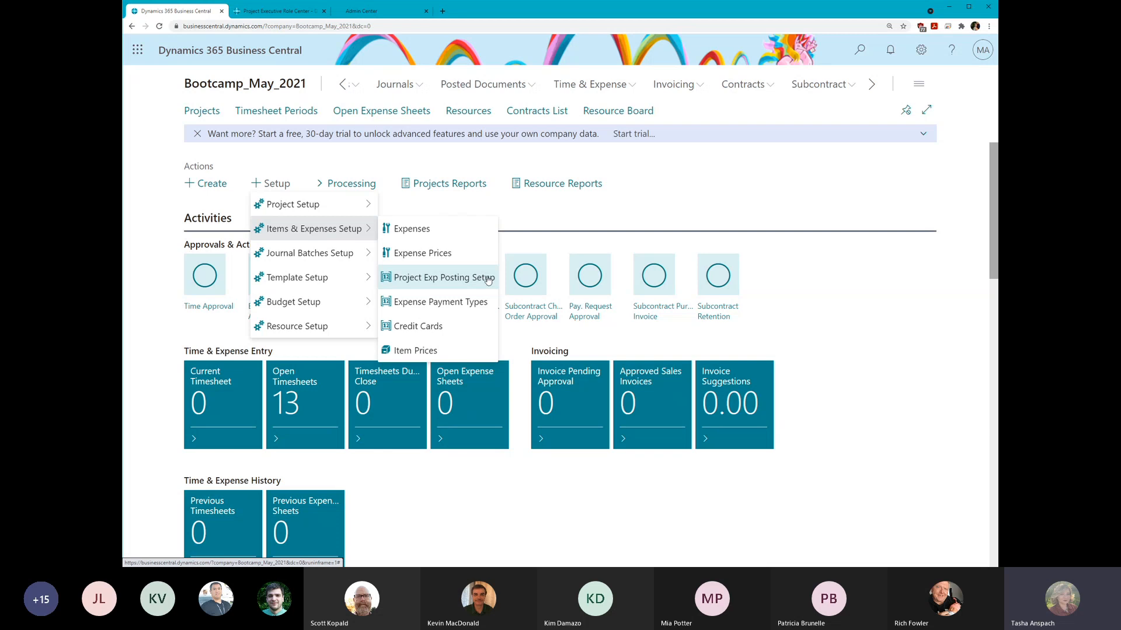
{"action": "left_click", "coordinate": [420, 308]}
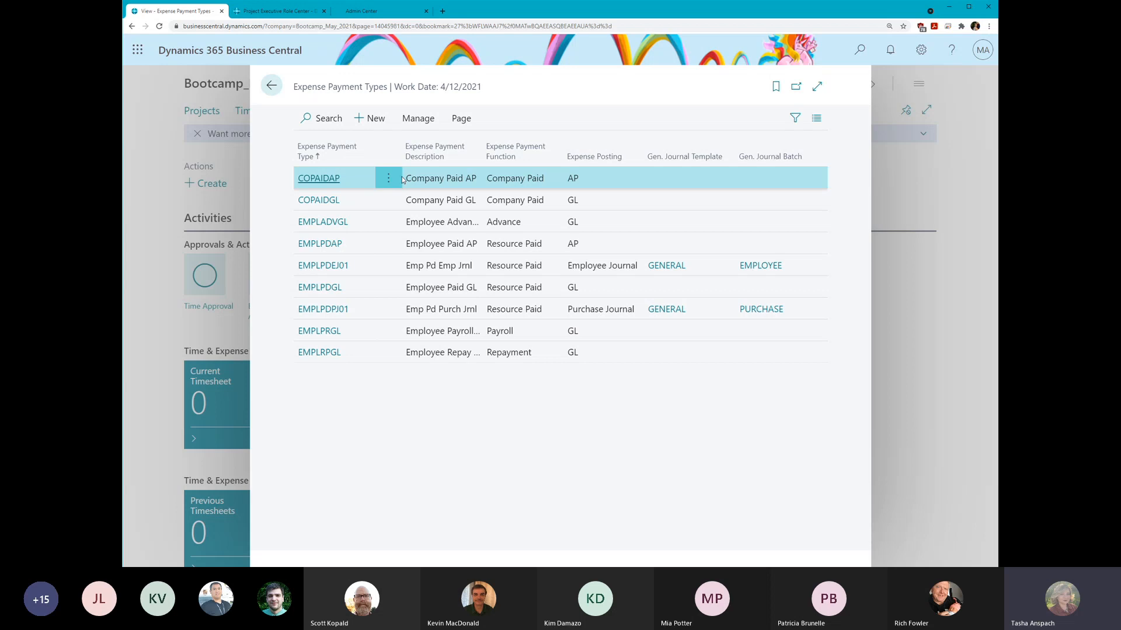
{"action": "left_click", "coordinate": [320, 244]}
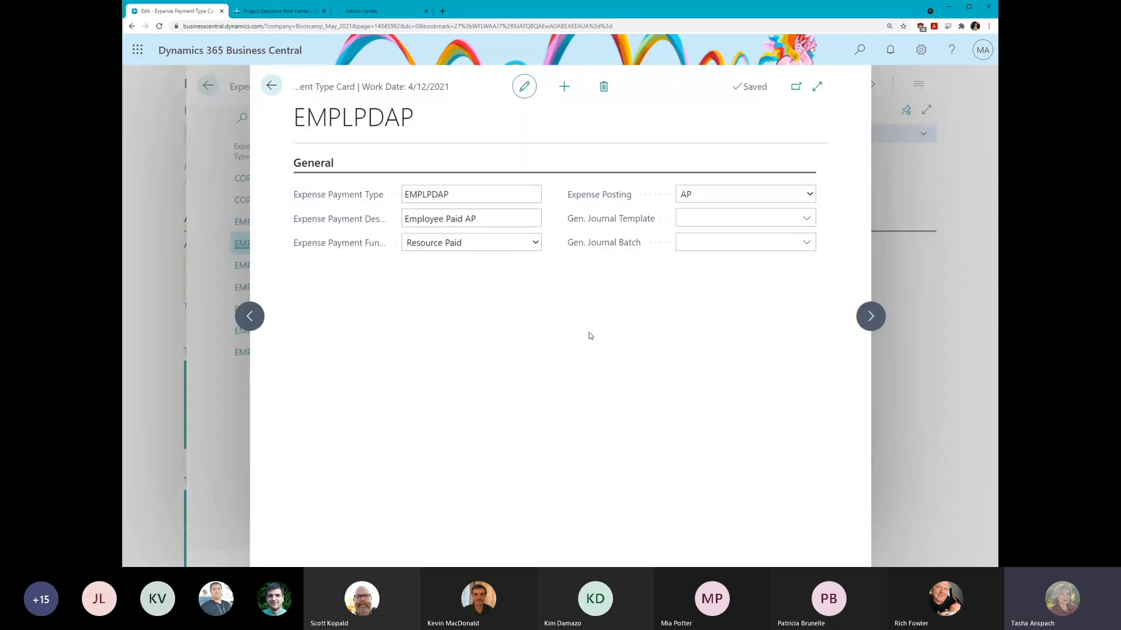
{"action": "left_click", "coordinate": [489, 215]}
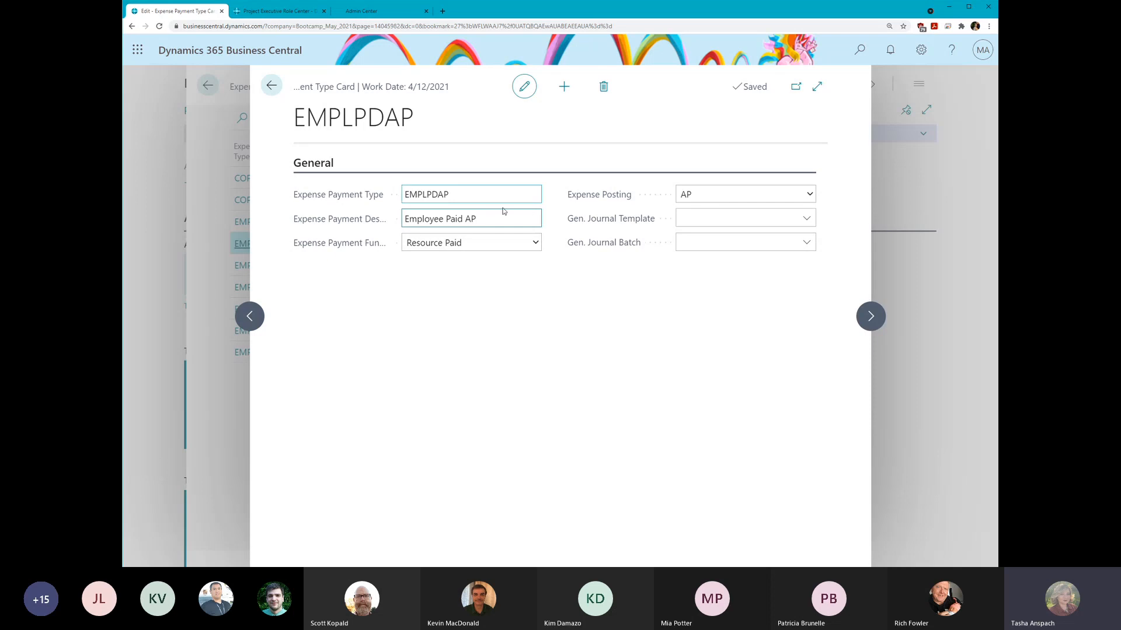
{"action": "left_click", "coordinate": [489, 244]}
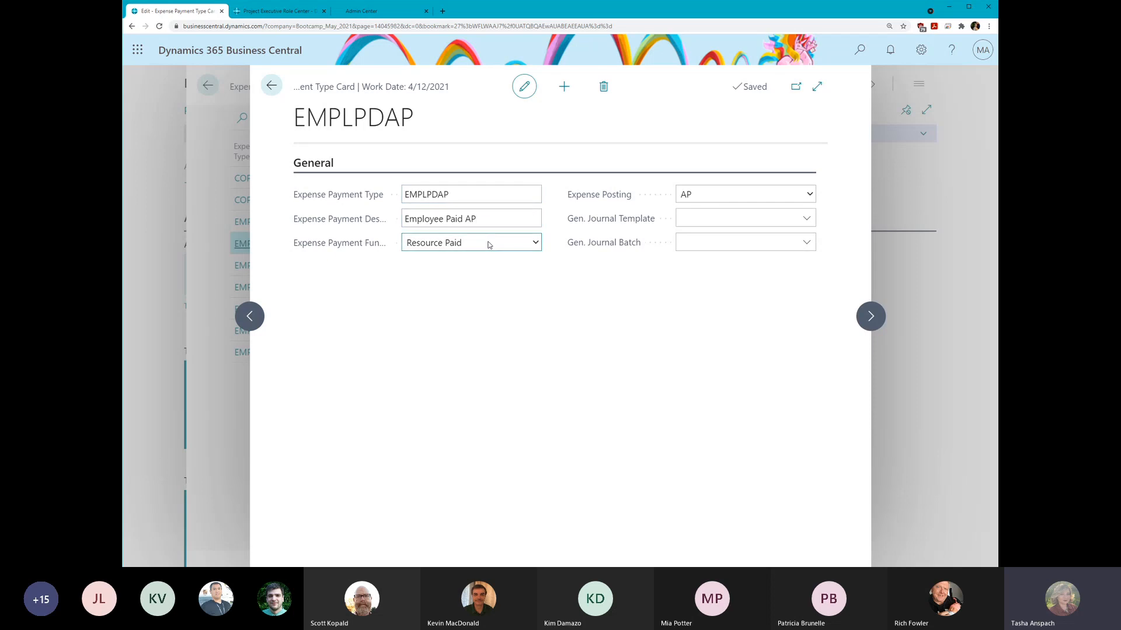
{"action": "left_click", "coordinate": [711, 199]}
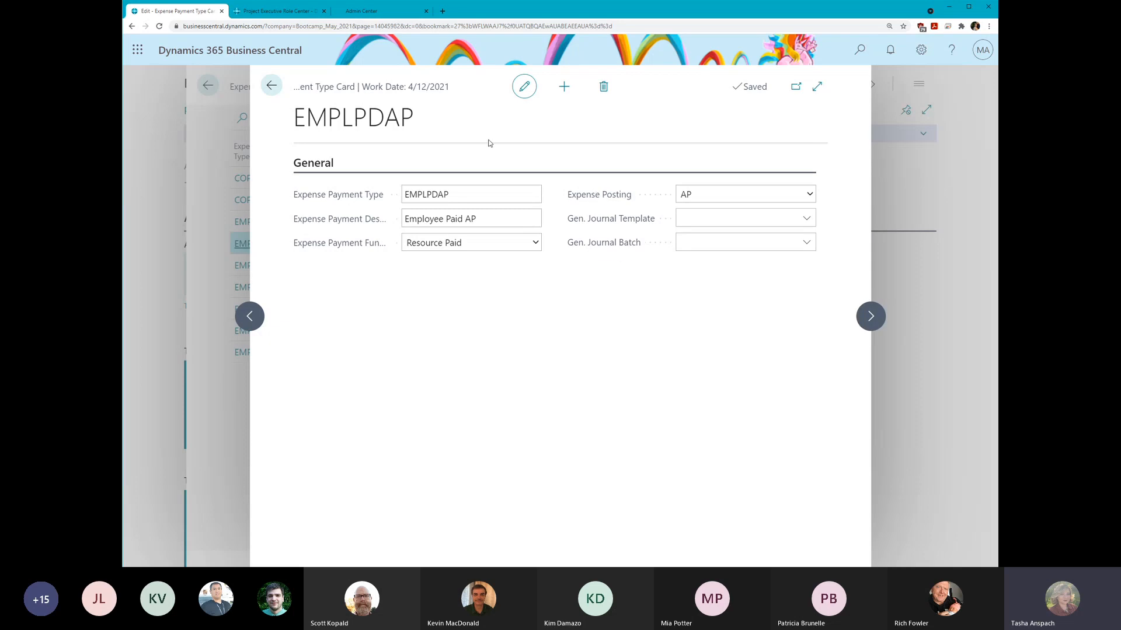
{"action": "left_click", "coordinate": [272, 86]}
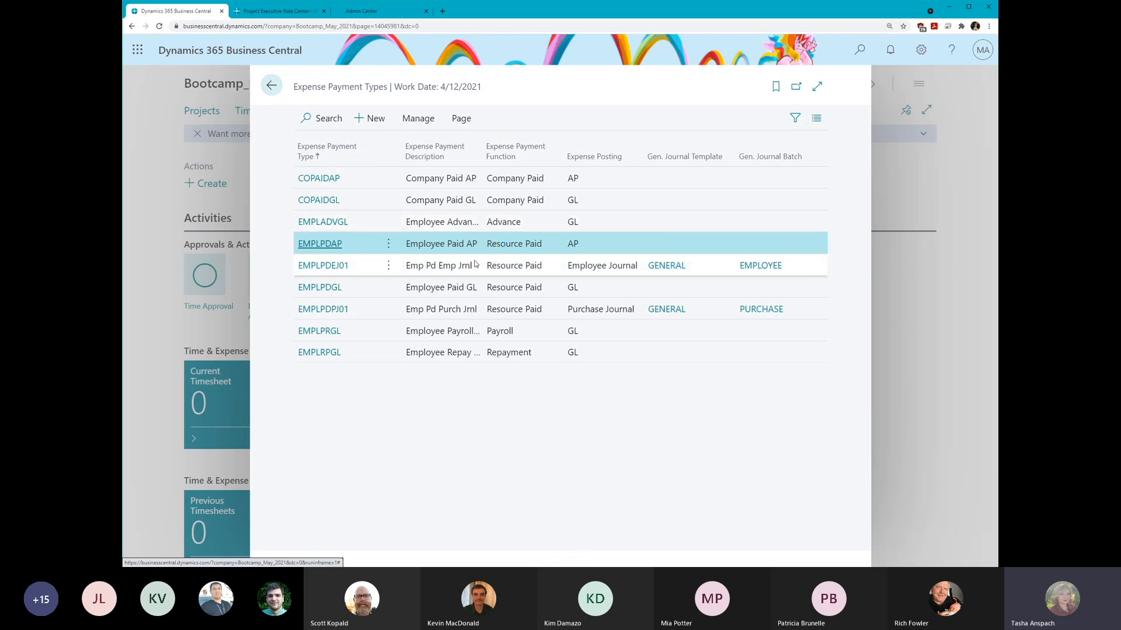
{"action": "left_click", "coordinate": [271, 86]}
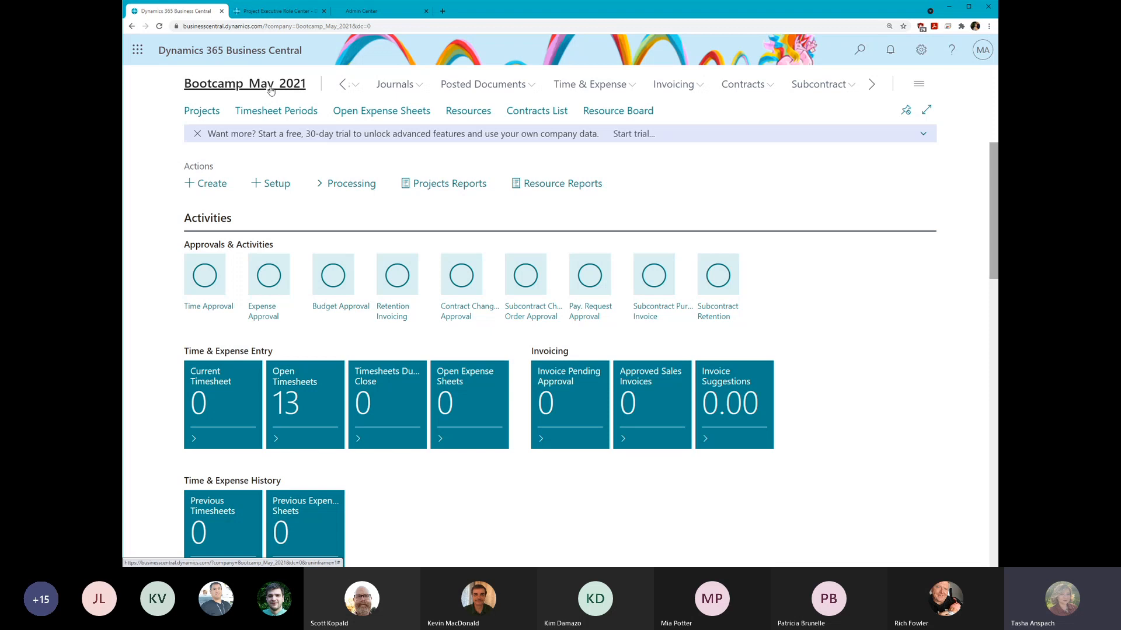
- Open Project Expense Posting Setup and examine the first HOTEL line's expense code, payment type, debit, GL credit offset and credit card accounts
{"action": "left_click", "coordinate": [274, 184]}
{"action": "mouse_move", "coordinate": [327, 231]}
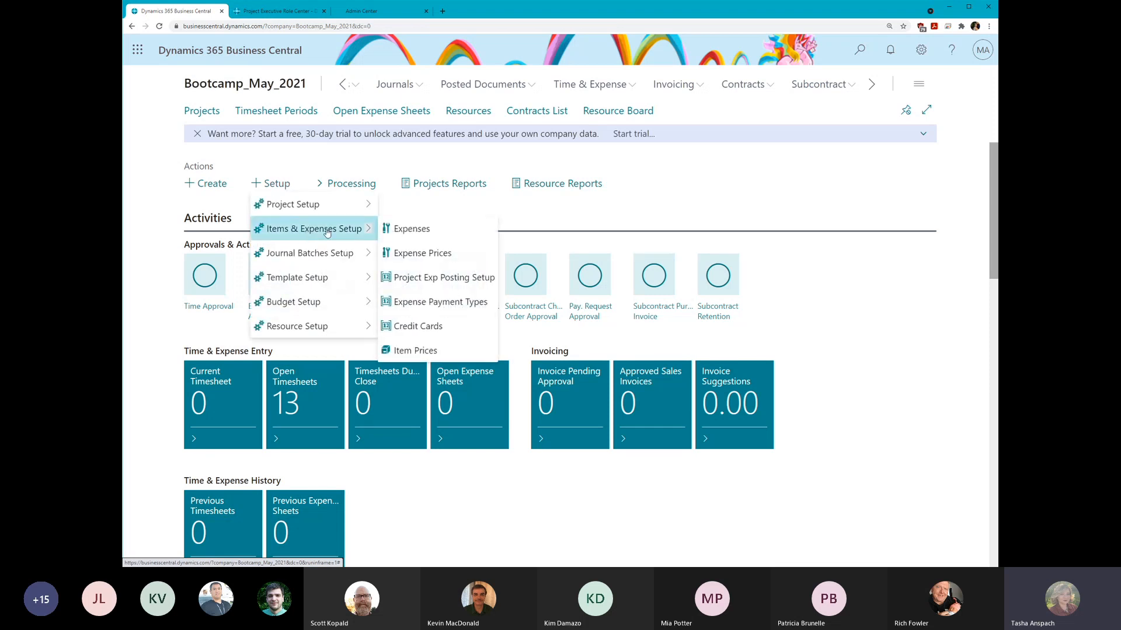
{"action": "left_click", "coordinate": [423, 283]}
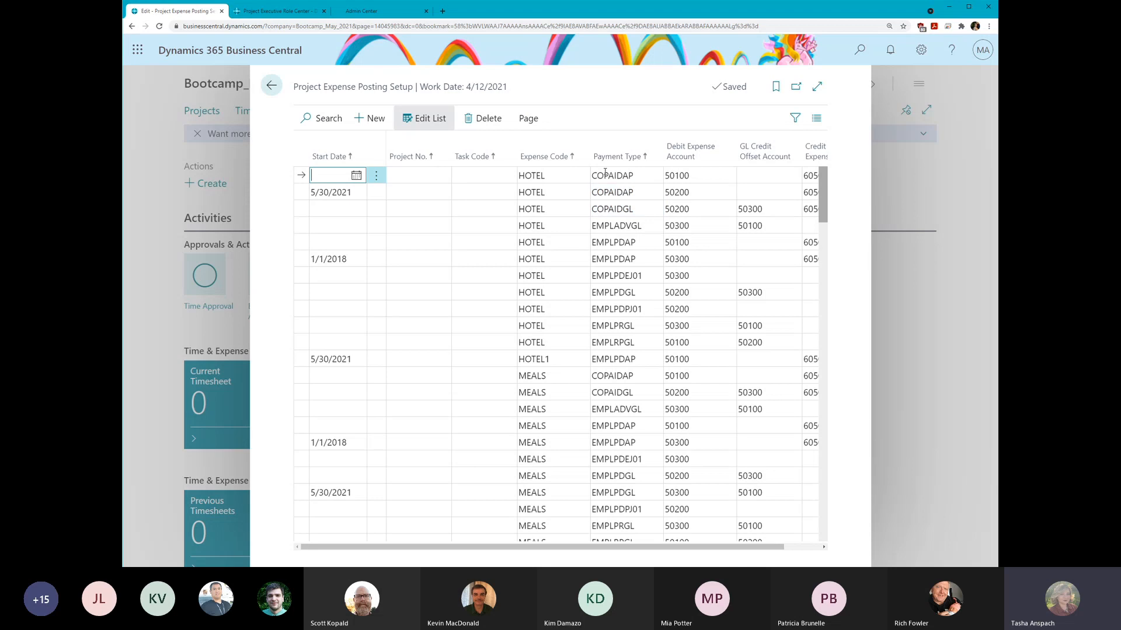
{"action": "left_click", "coordinate": [583, 174]}
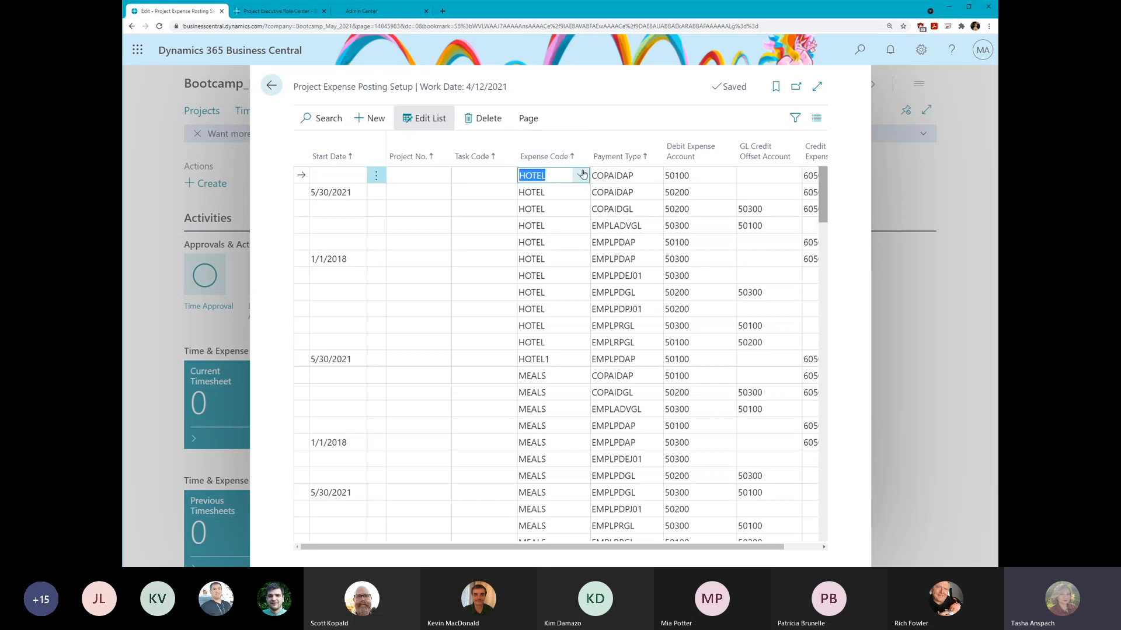
{"action": "left_click", "coordinate": [646, 180]}
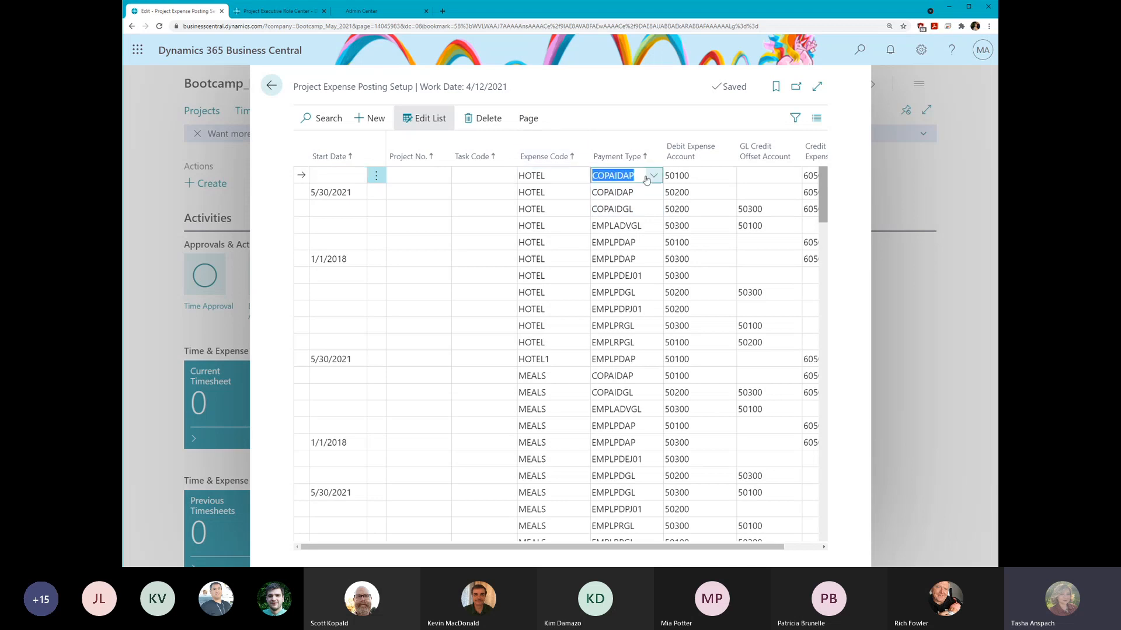
{"action": "left_click", "coordinate": [638, 174]}
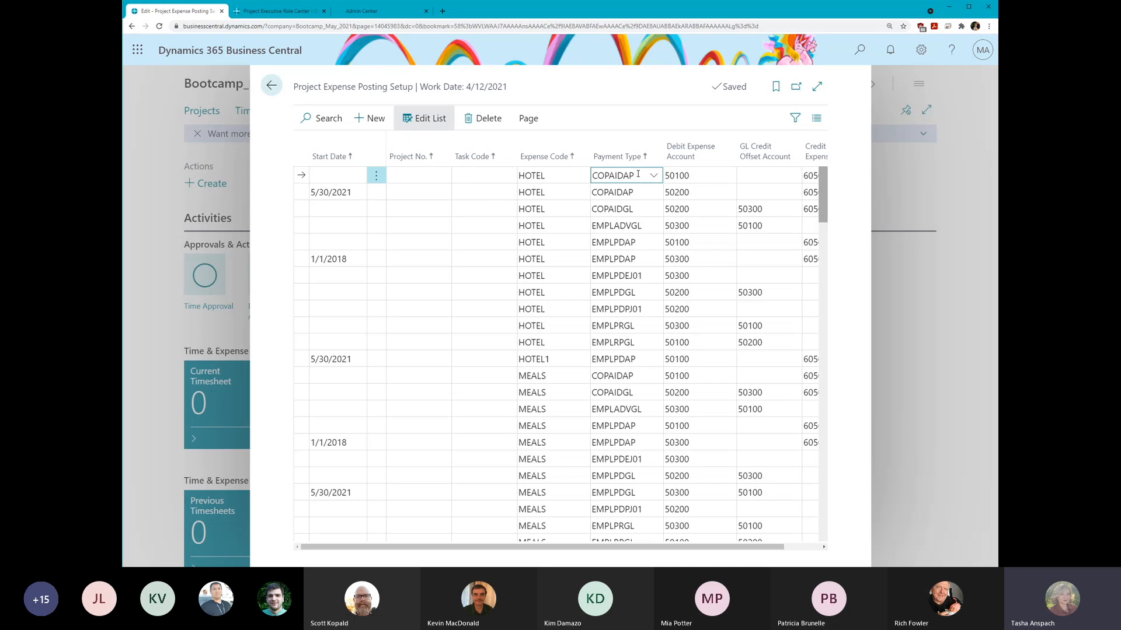
{"action": "left_click", "coordinate": [701, 170]}
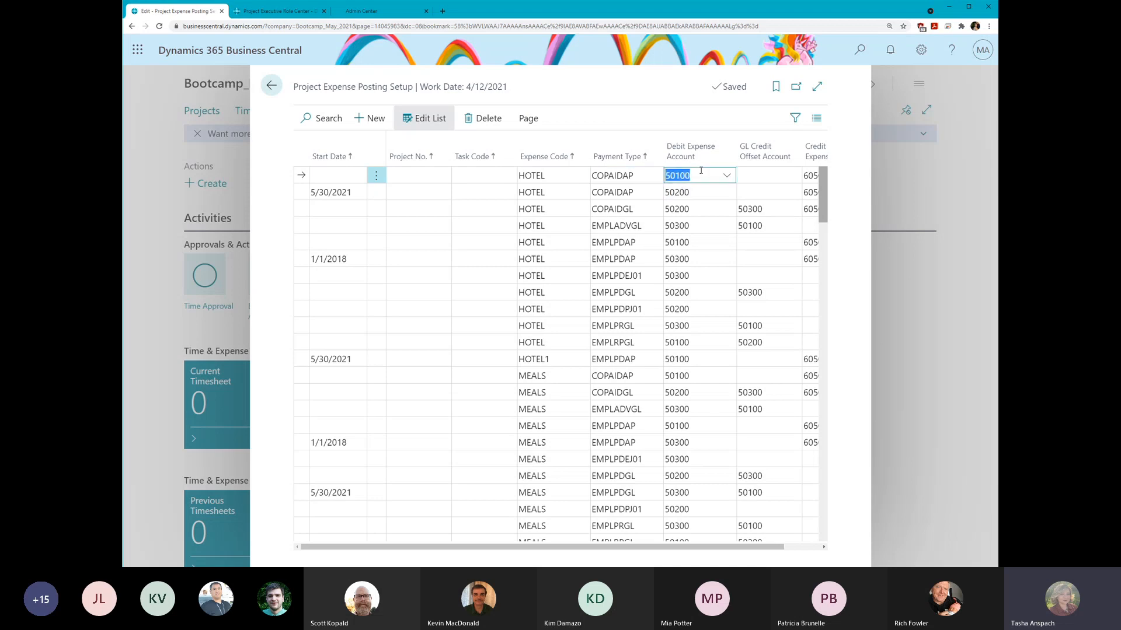
{"action": "key", "text": "Tab"}
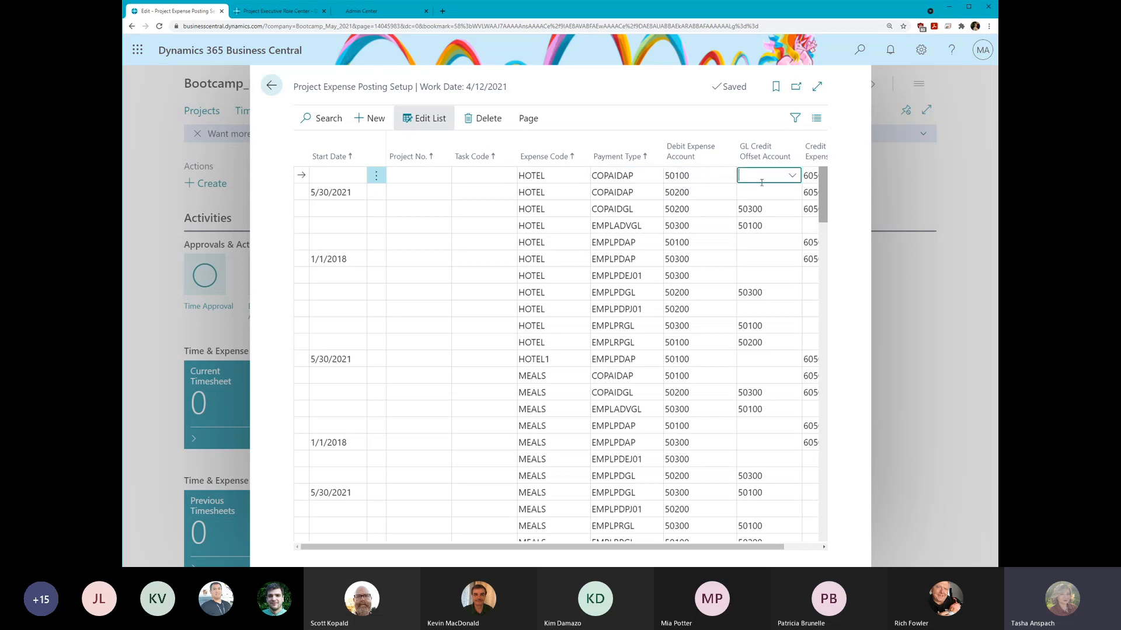
{"action": "left_click_drag", "start_coordinate": [648, 547], "coordinate": [733, 550]}
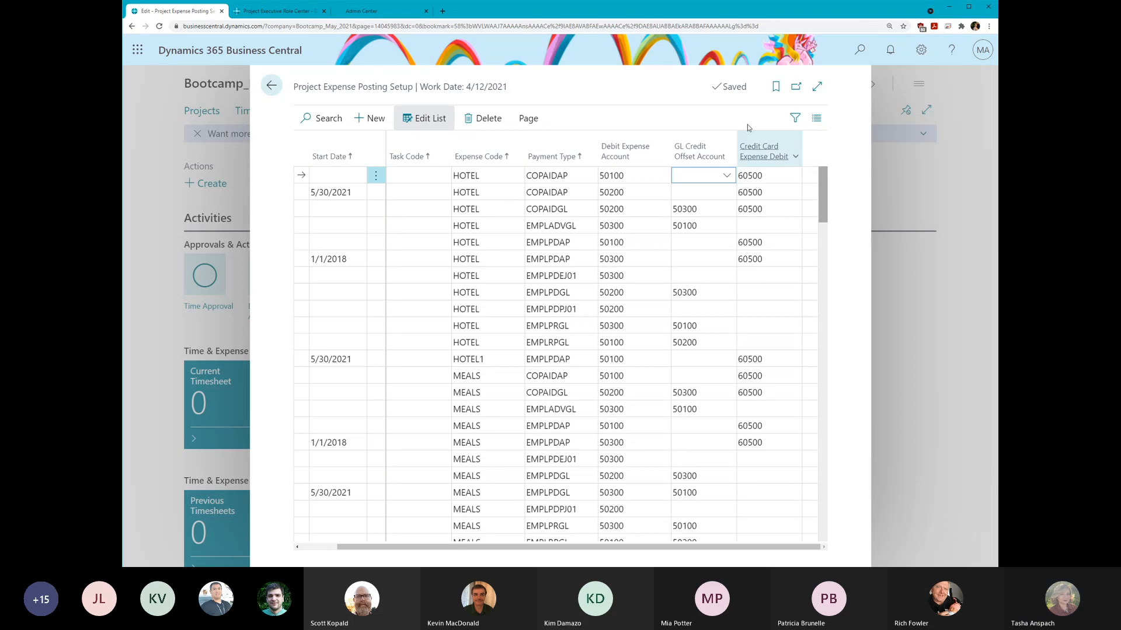
{"action": "left_click", "coordinate": [778, 175]}
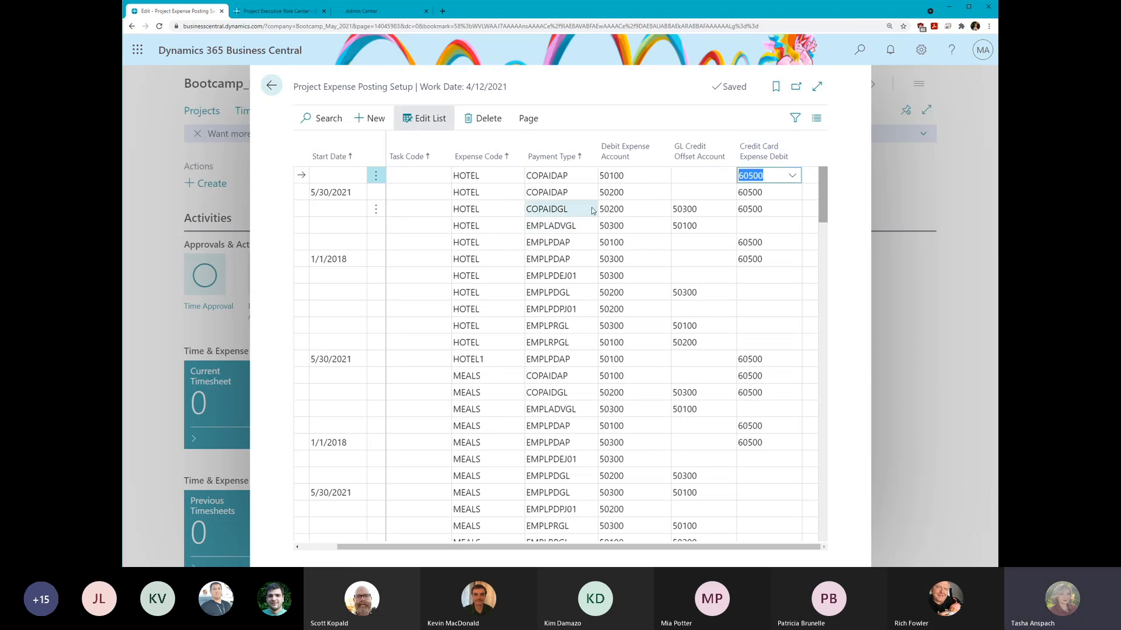
- Examine the posting accounts on the HOTEL lines for payment types COPAIDGL and EMPLPDAP, and close the page
{"action": "left_click", "coordinate": [647, 208]}
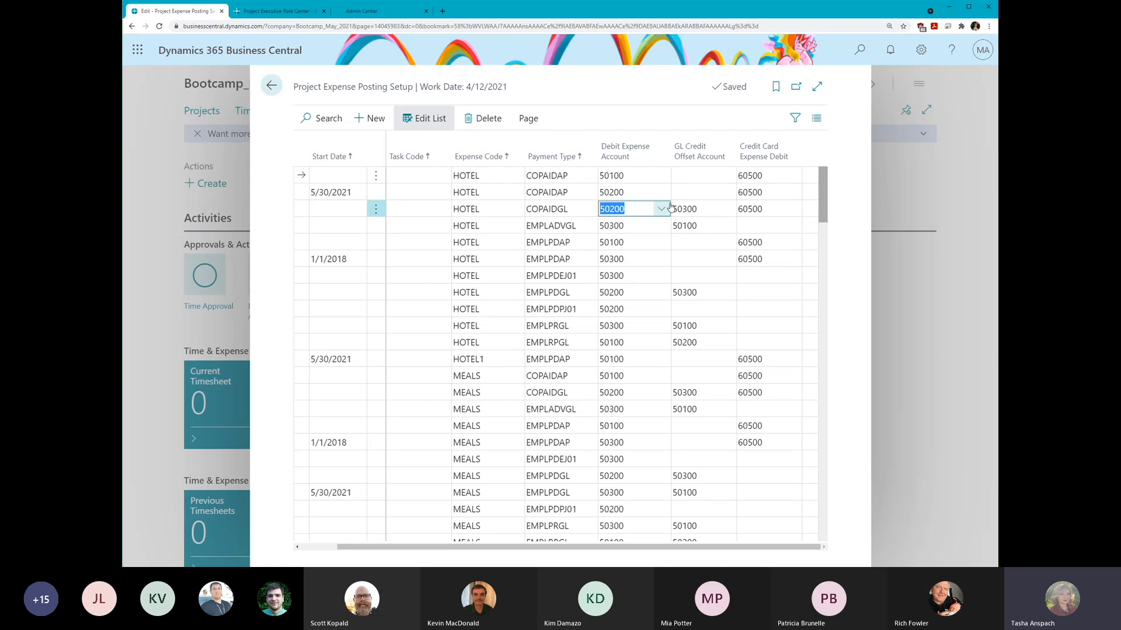
{"action": "left_click", "coordinate": [719, 208]}
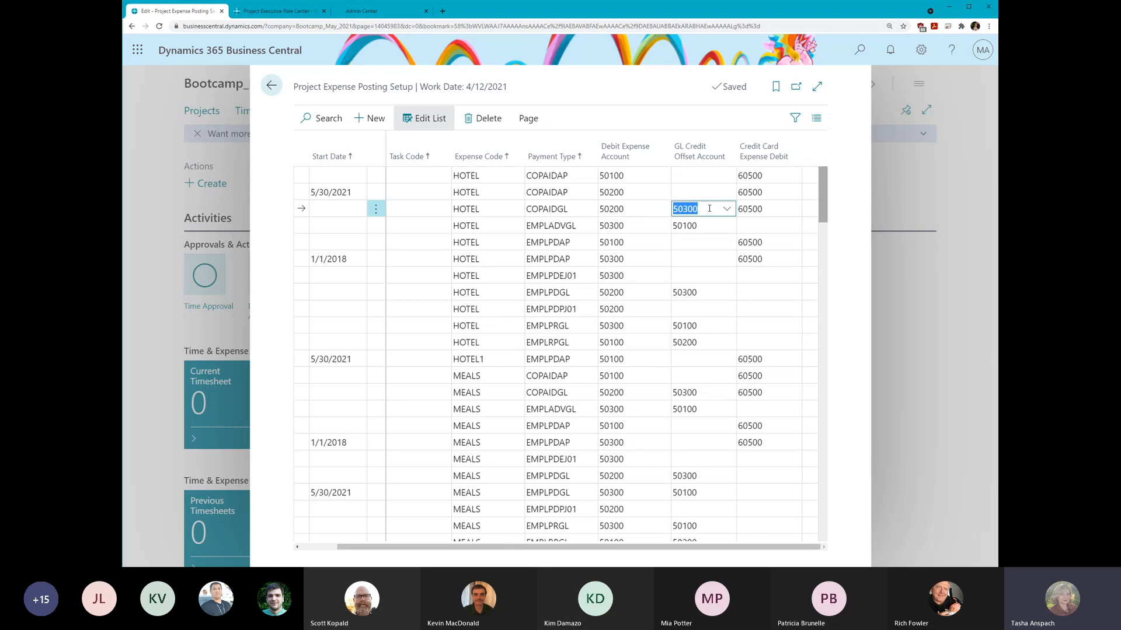
{"action": "left_click", "coordinate": [771, 208]}
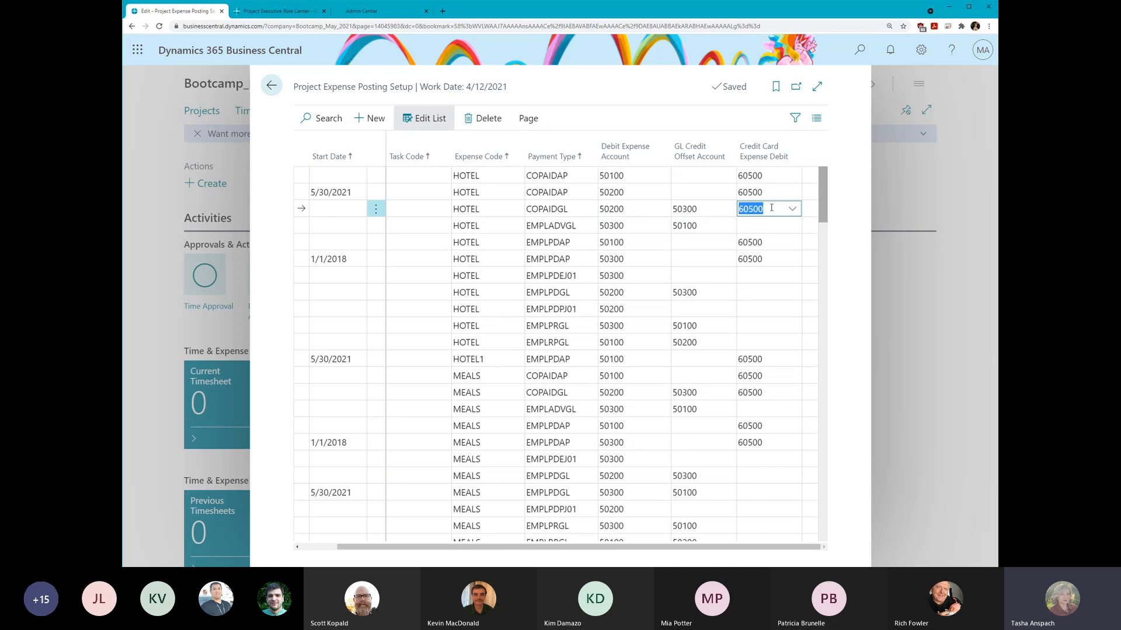
{"action": "left_click", "coordinate": [771, 208]}
{"action": "left_click", "coordinate": [572, 244]}
{"action": "left_click", "coordinate": [626, 242]}
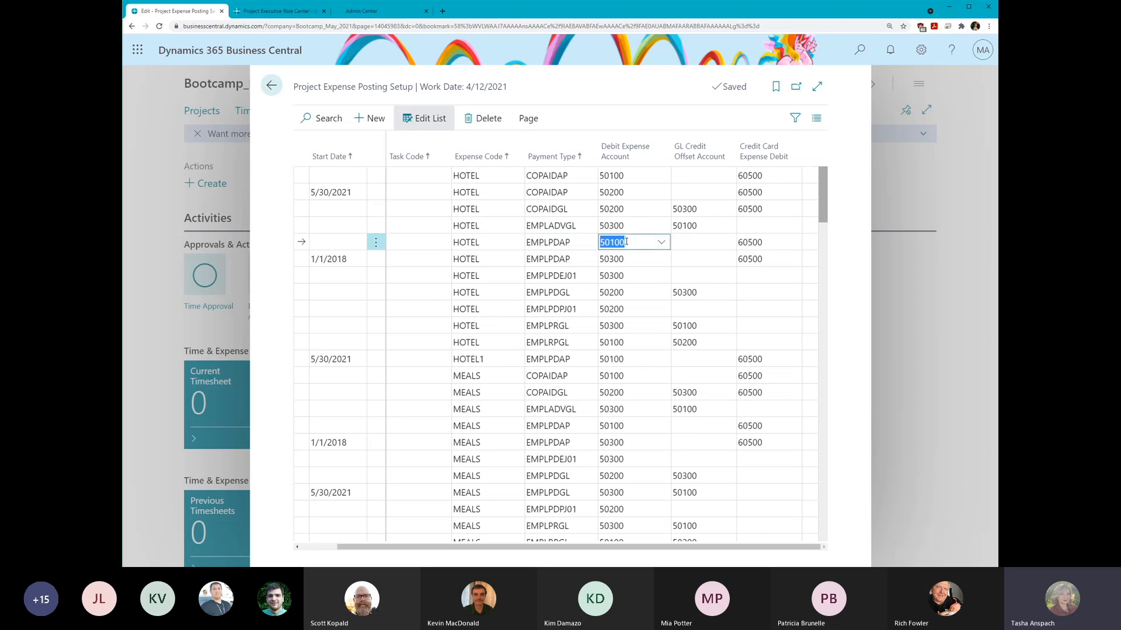
{"action": "left_click", "coordinate": [625, 242]}
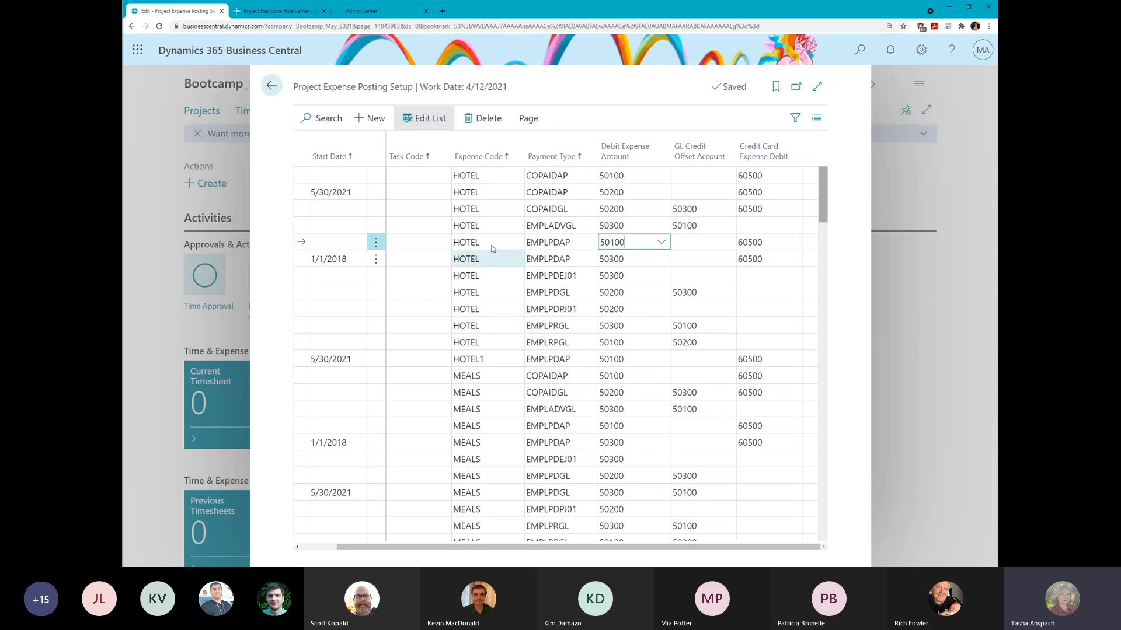
{"action": "left_click", "coordinate": [270, 87]}
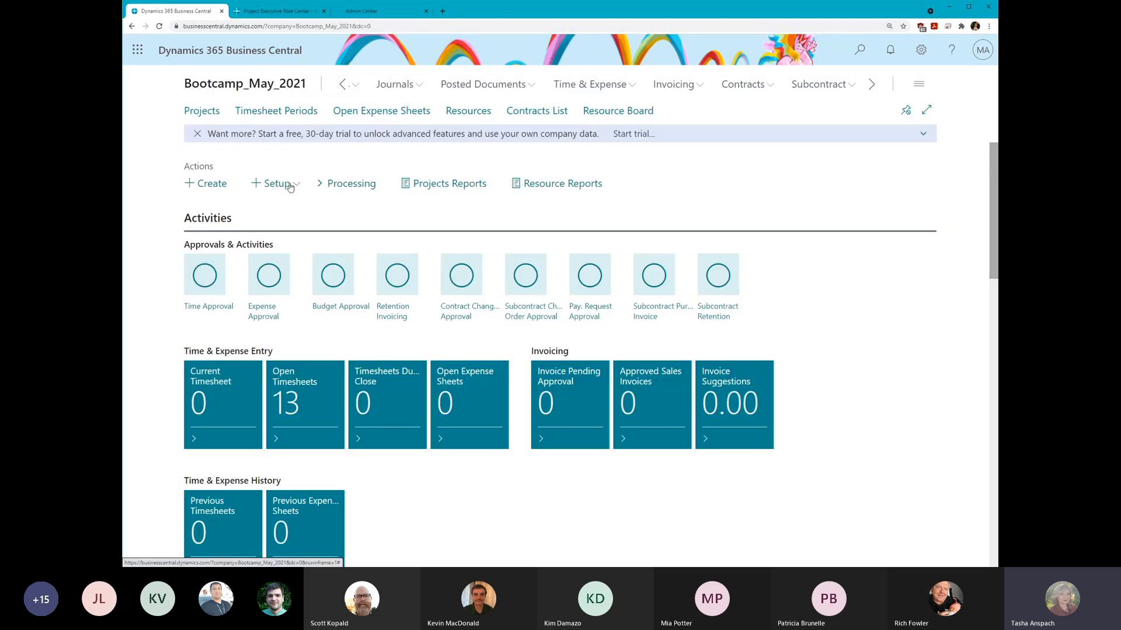
- Open the Credit Cards setup, examine the COAMEX vendor and resource code fields and the blank line for new cards, and close the page
{"action": "left_click", "coordinate": [595, 87]}
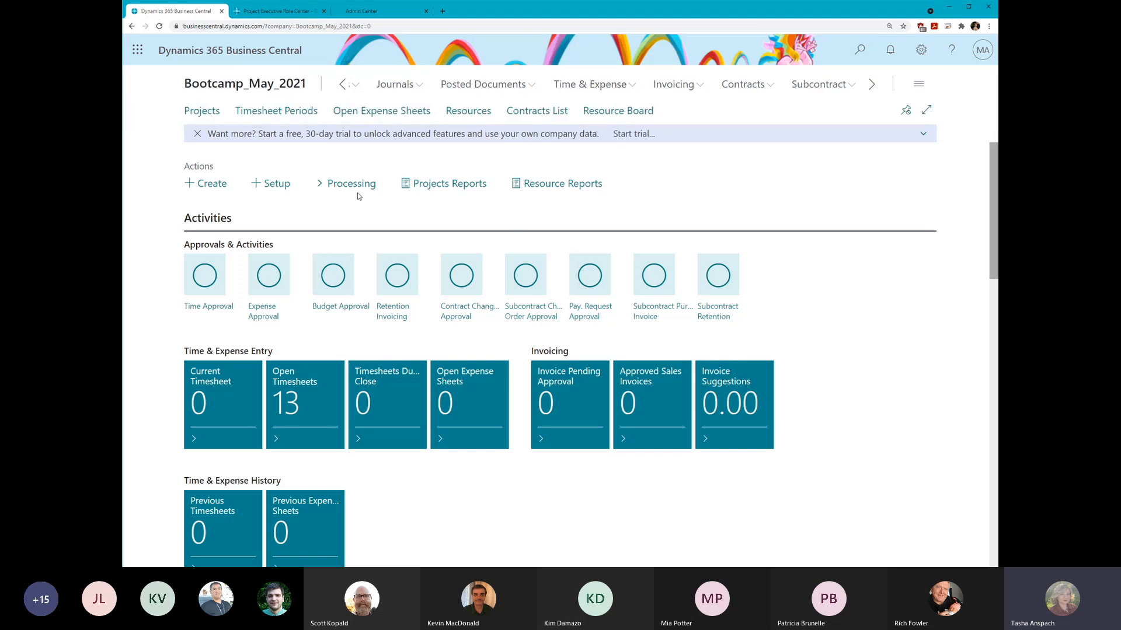
{"action": "left_click", "coordinate": [283, 185]}
{"action": "mouse_move", "coordinate": [316, 229]}
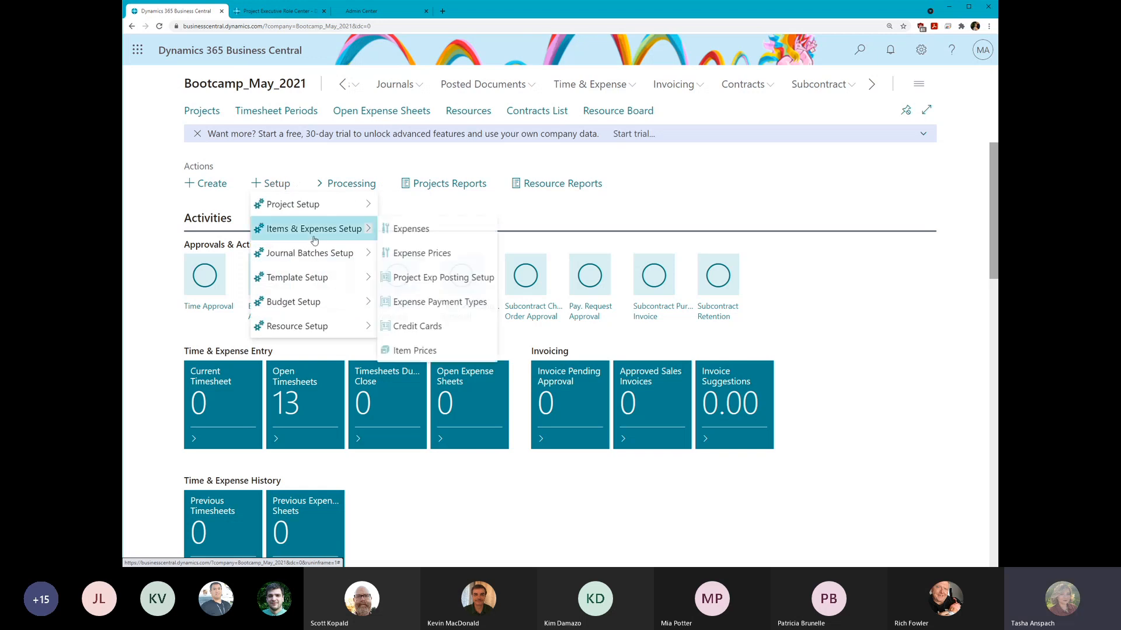
{"action": "left_click", "coordinate": [435, 330]}
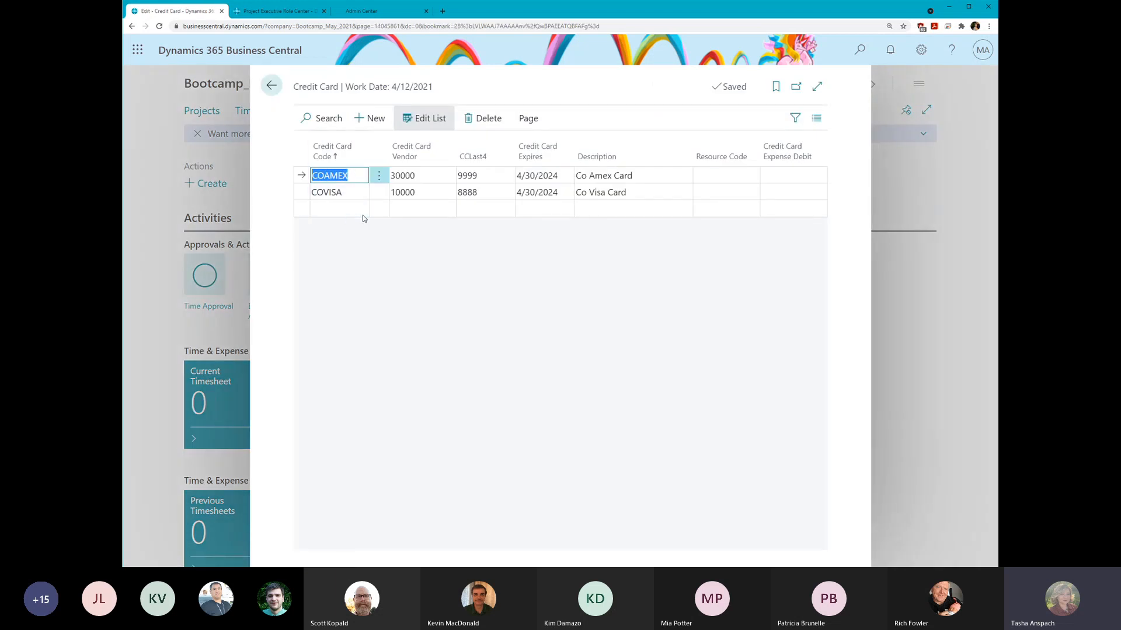
{"action": "left_click", "coordinate": [451, 174]}
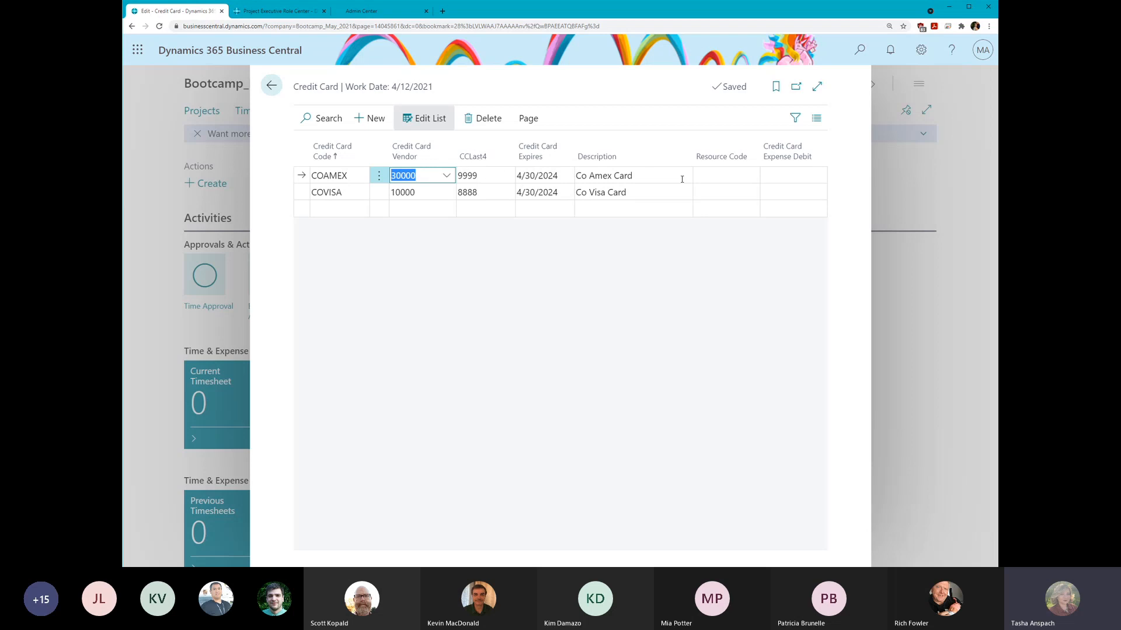
{"action": "left_click", "coordinate": [721, 171]}
{"action": "left_click", "coordinate": [340, 205]}
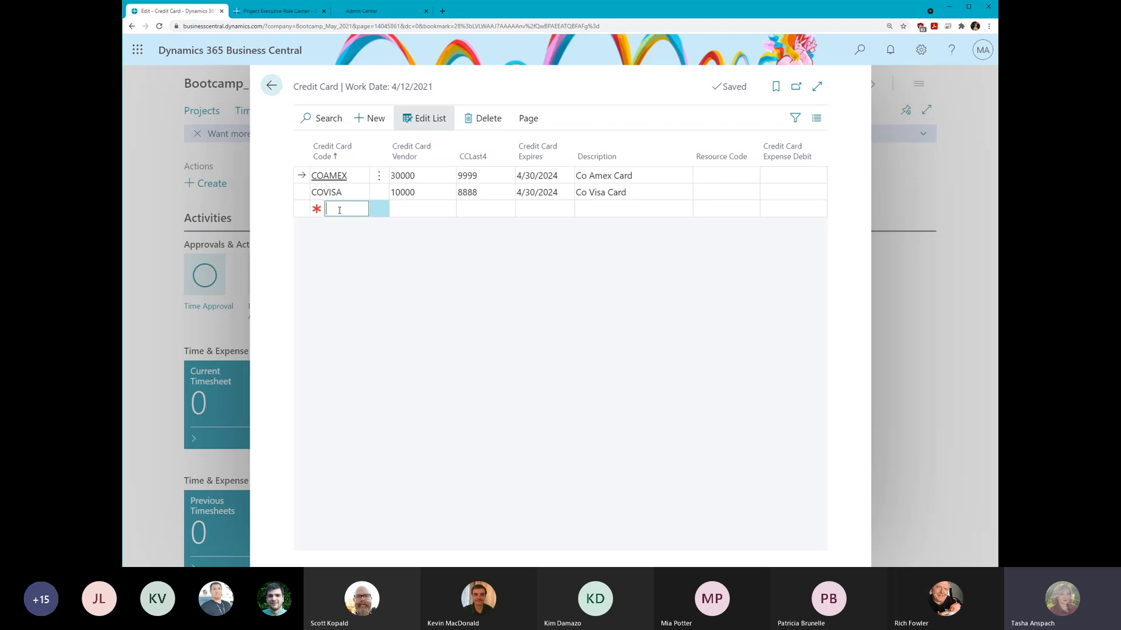
{"action": "left_click", "coordinate": [713, 178]}
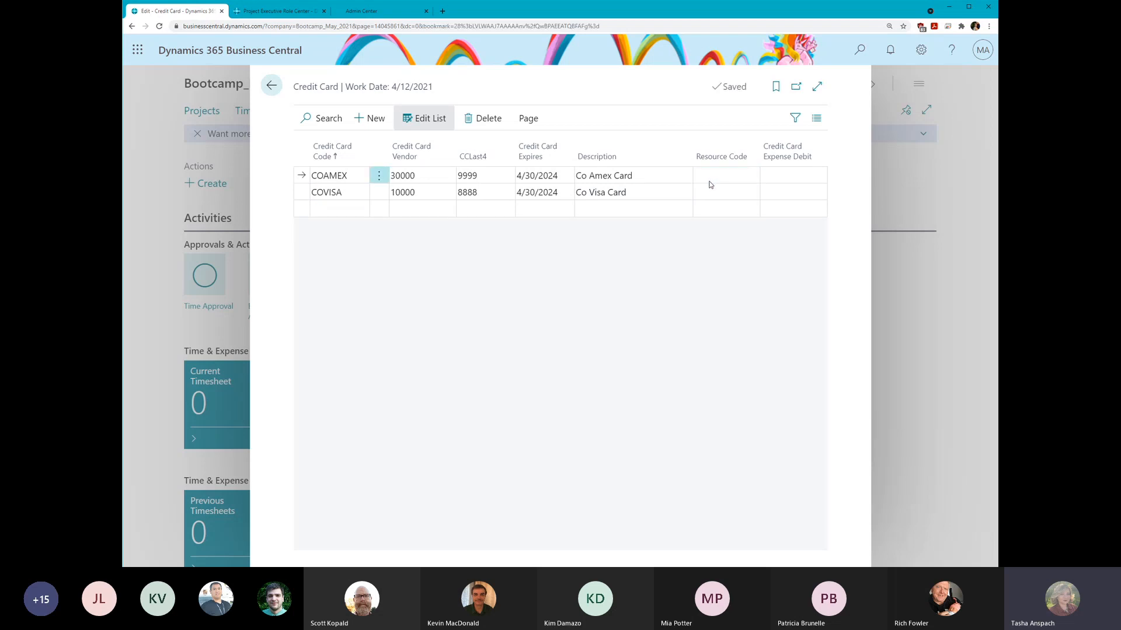
{"action": "left_click", "coordinate": [347, 208]}
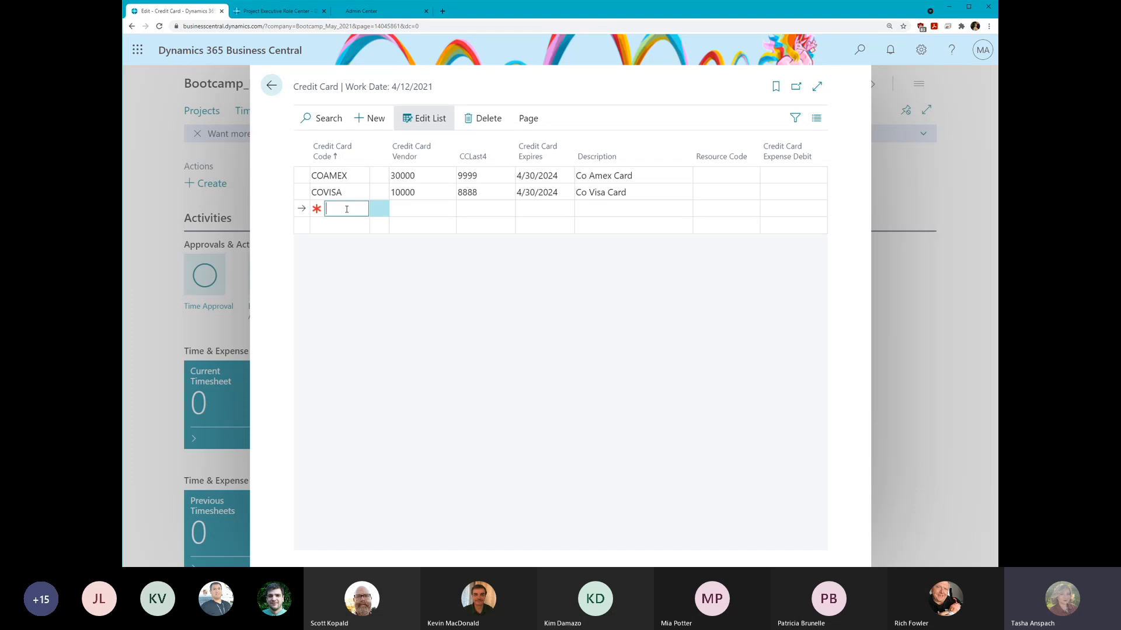
{"action": "left_click", "coordinate": [272, 87]}
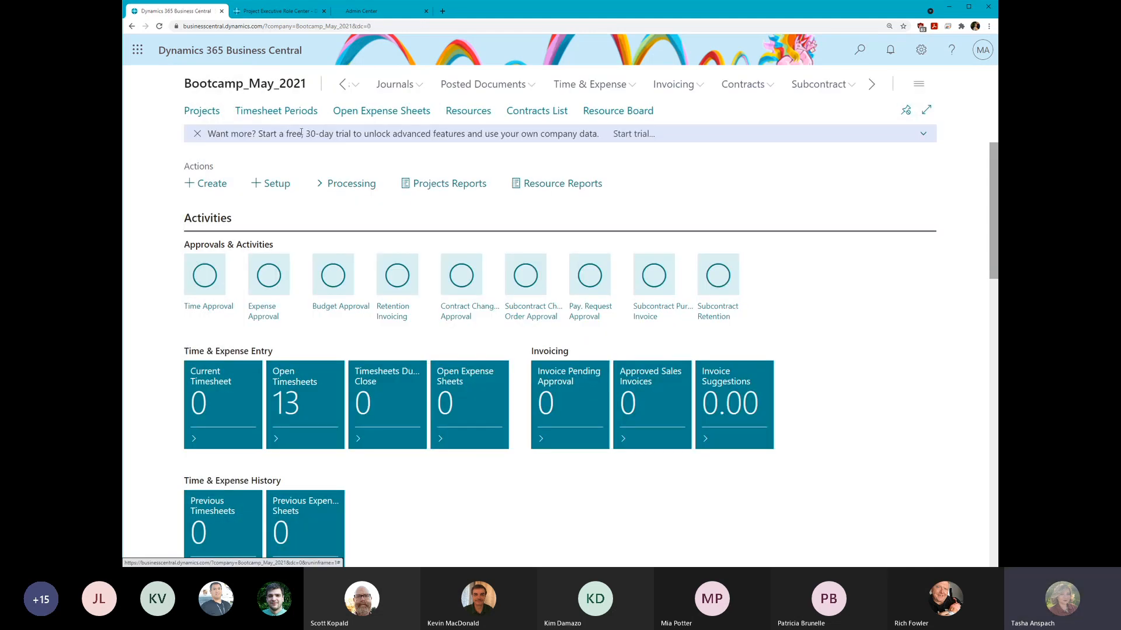
- Open the Project Template list from the template setup and create a new template with code BOOTCAMP
{"action": "left_click", "coordinate": [270, 182]}
{"action": "mouse_move", "coordinate": [327, 228]}
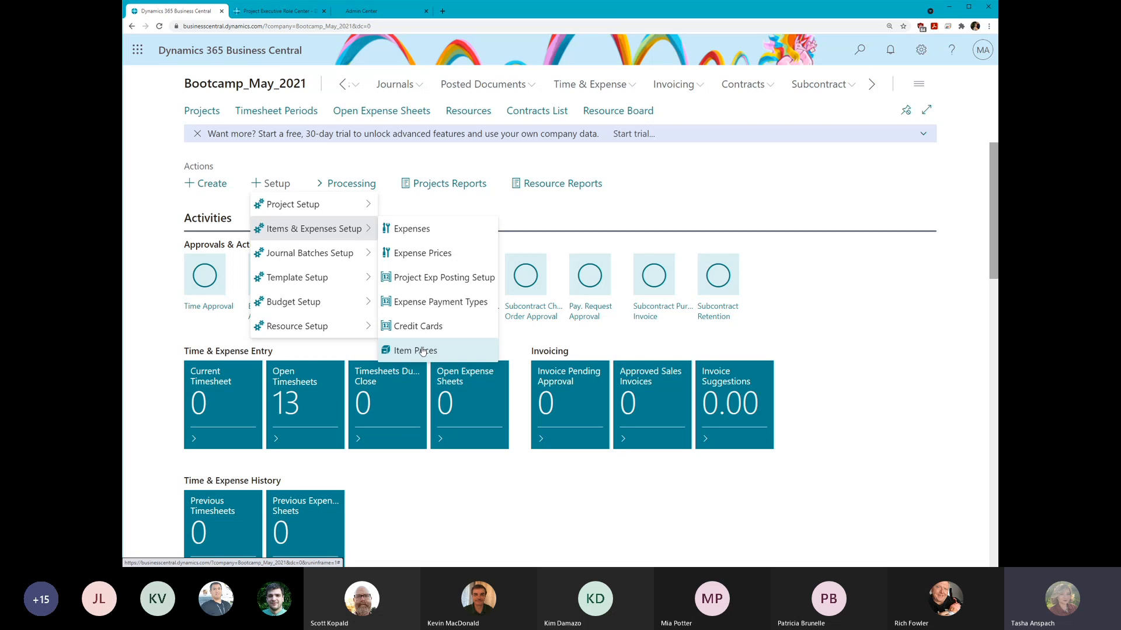
{"action": "left_click", "coordinate": [317, 252]}
{"action": "left_click", "coordinate": [317, 252]}
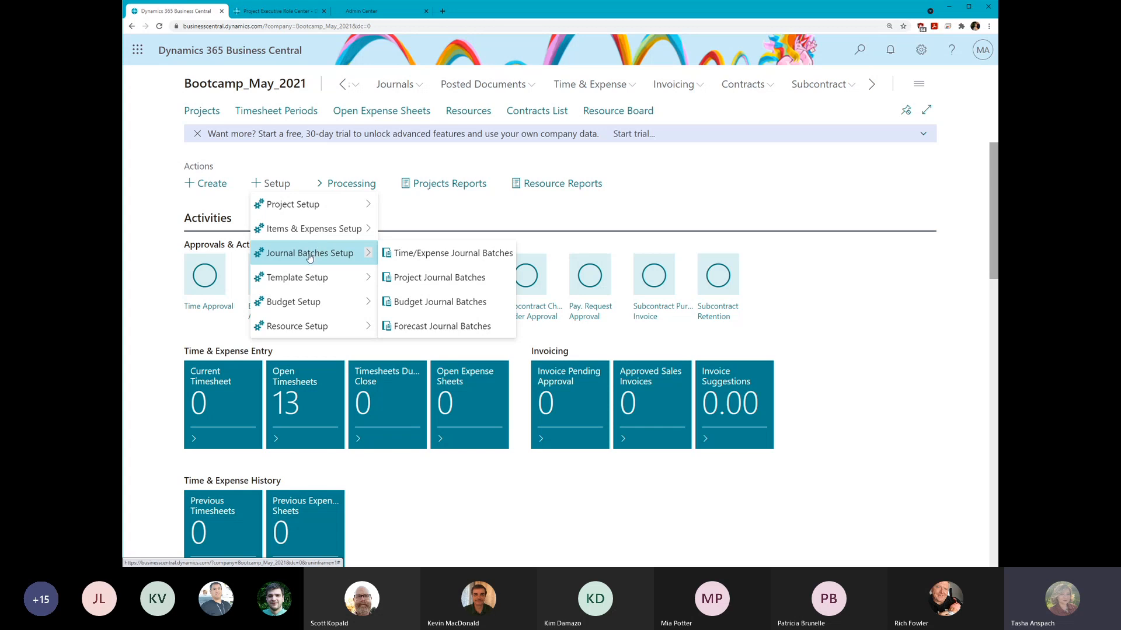
{"action": "mouse_move", "coordinate": [298, 274]}
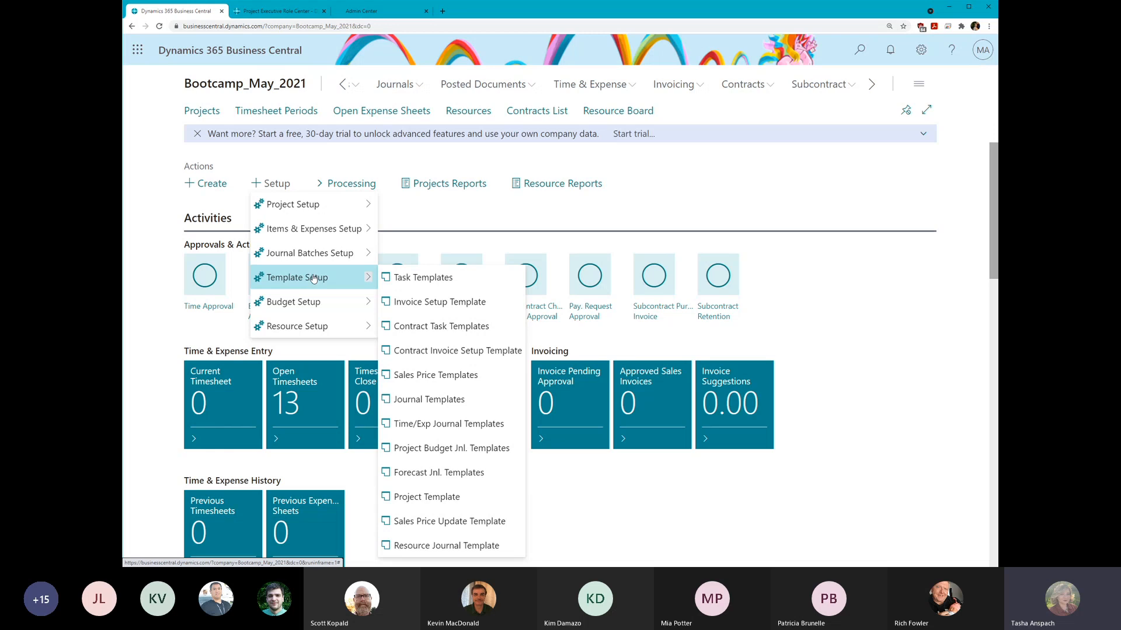
{"action": "left_click", "coordinate": [432, 499]}
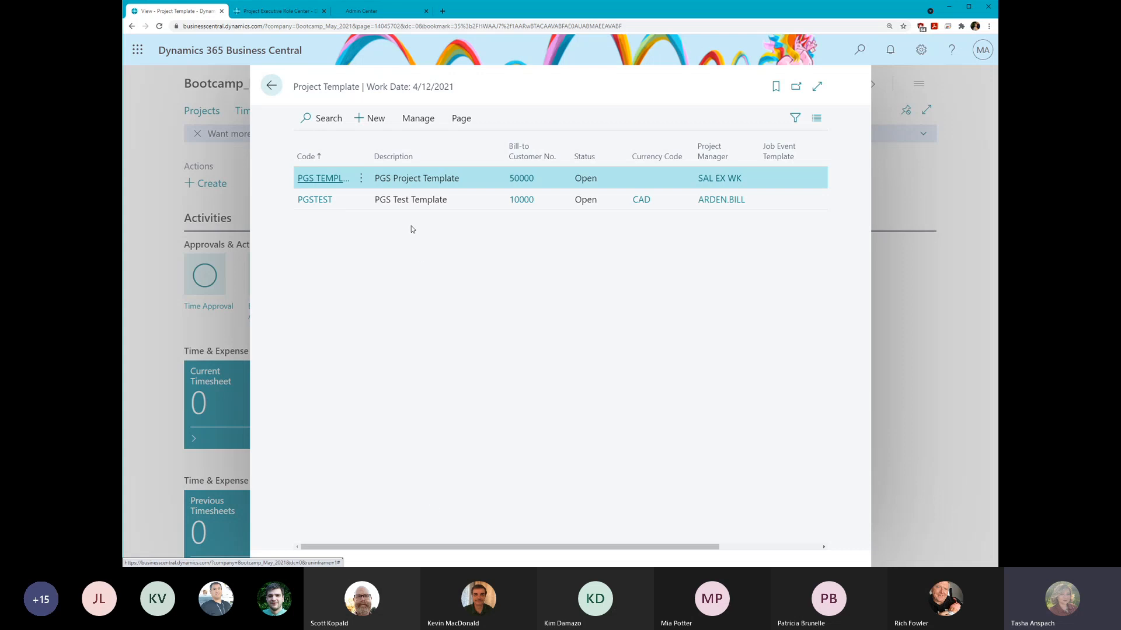
{"action": "left_click", "coordinate": [372, 118]}
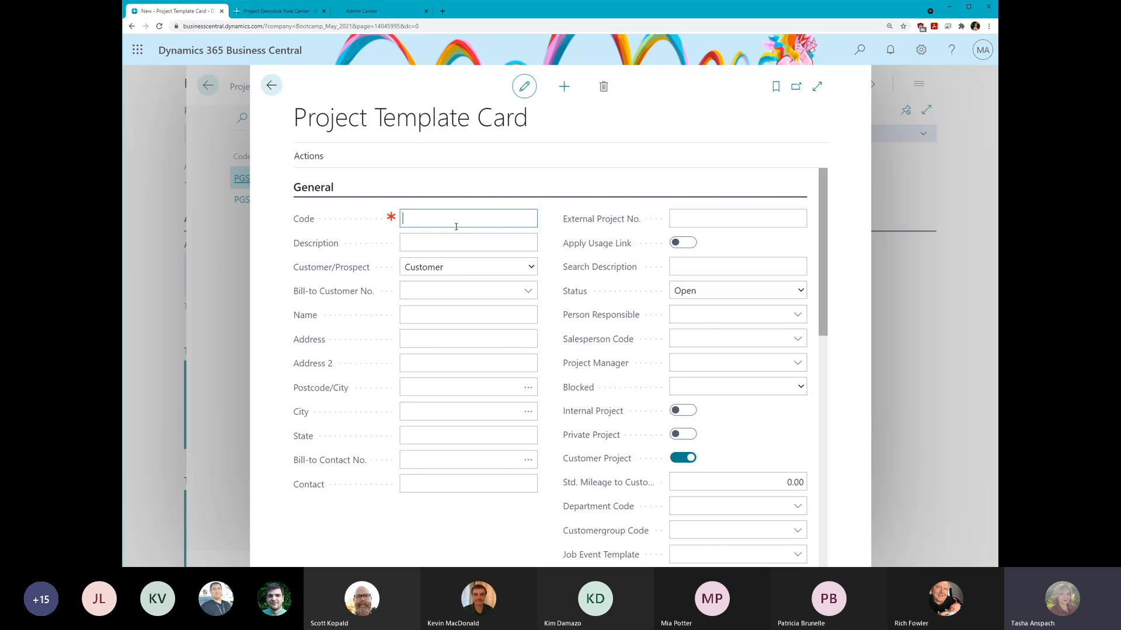
{"action": "type", "text": "Bootcamp"}
{"action": "key", "text": "Tab"}
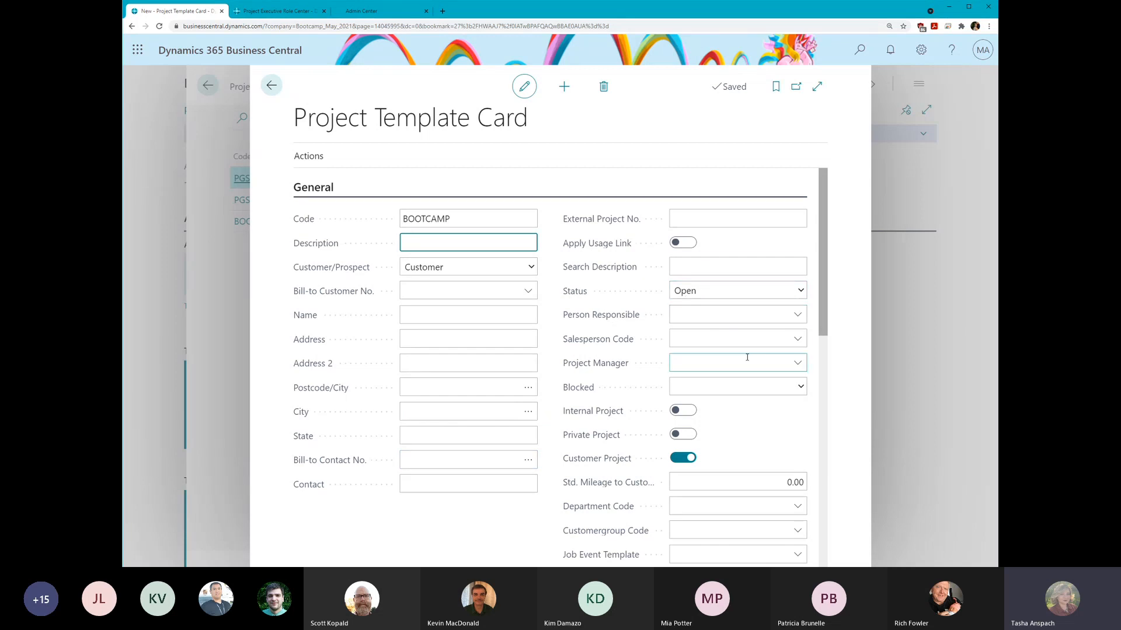
- Examine the new template's Posting, Budget, WIP and Recognition, and Time Registry settings on its card
{"action": "scroll", "coordinate": [744, 359], "scroll_direction": "down", "scroll_amount": 2}
{"action": "scroll", "coordinate": [745, 358], "scroll_direction": "down", "scroll_amount": 5}
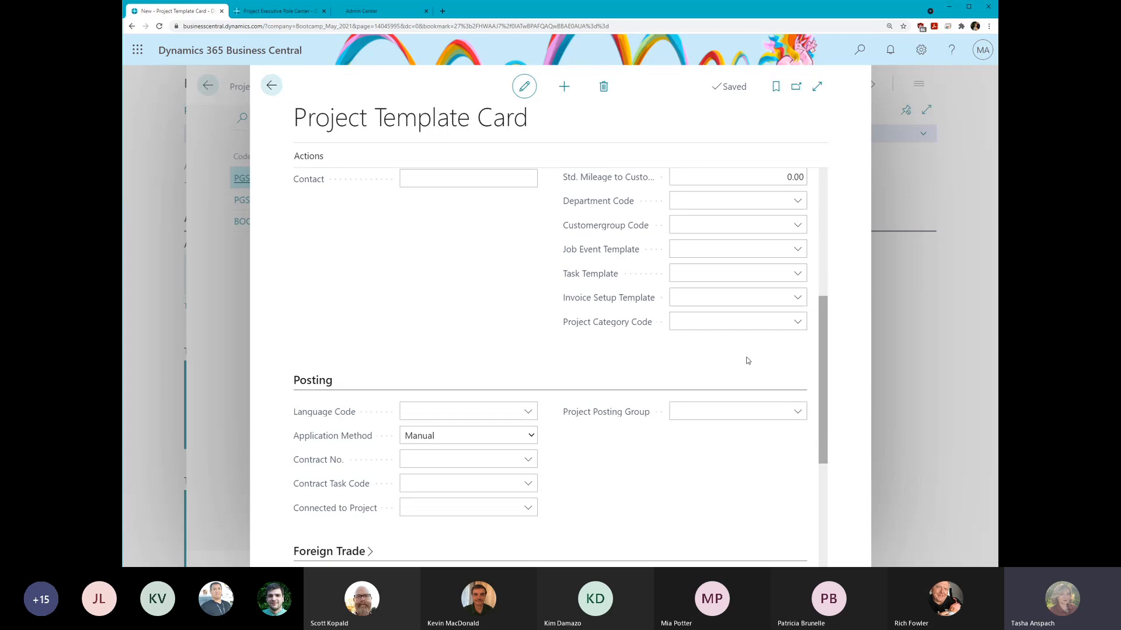
{"action": "scroll", "coordinate": [638, 474], "scroll_direction": "down", "scroll_amount": 2}
{"action": "scroll", "coordinate": [638, 474], "scroll_direction": "down", "scroll_amount": 2}
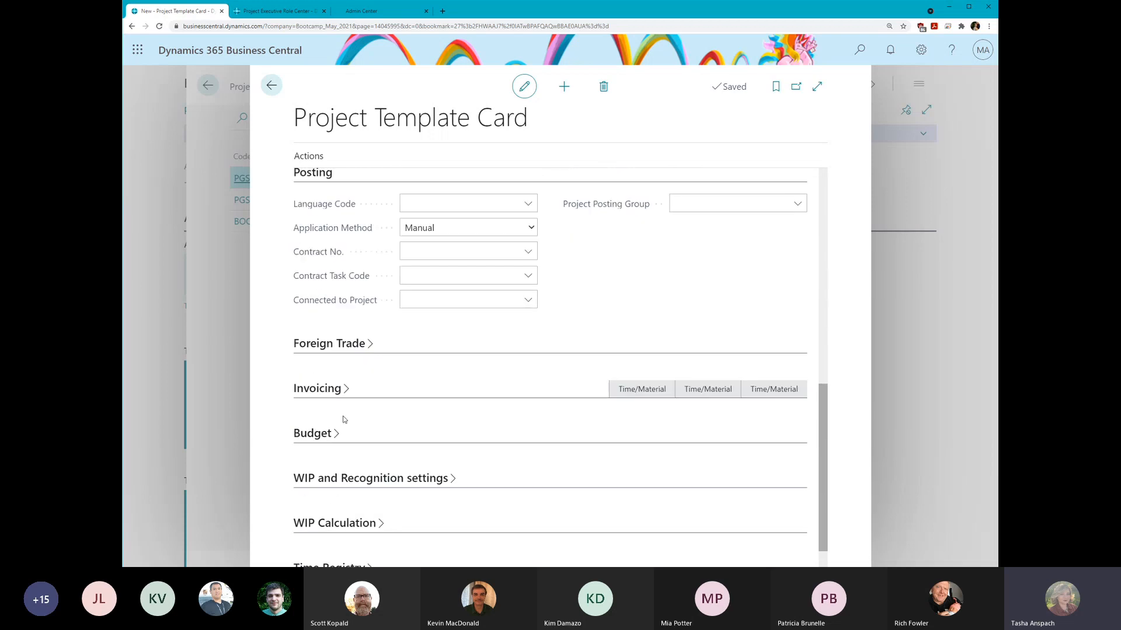
{"action": "left_click", "coordinate": [315, 435]}
{"action": "scroll", "coordinate": [513, 356], "scroll_direction": "down", "scroll_amount": 2}
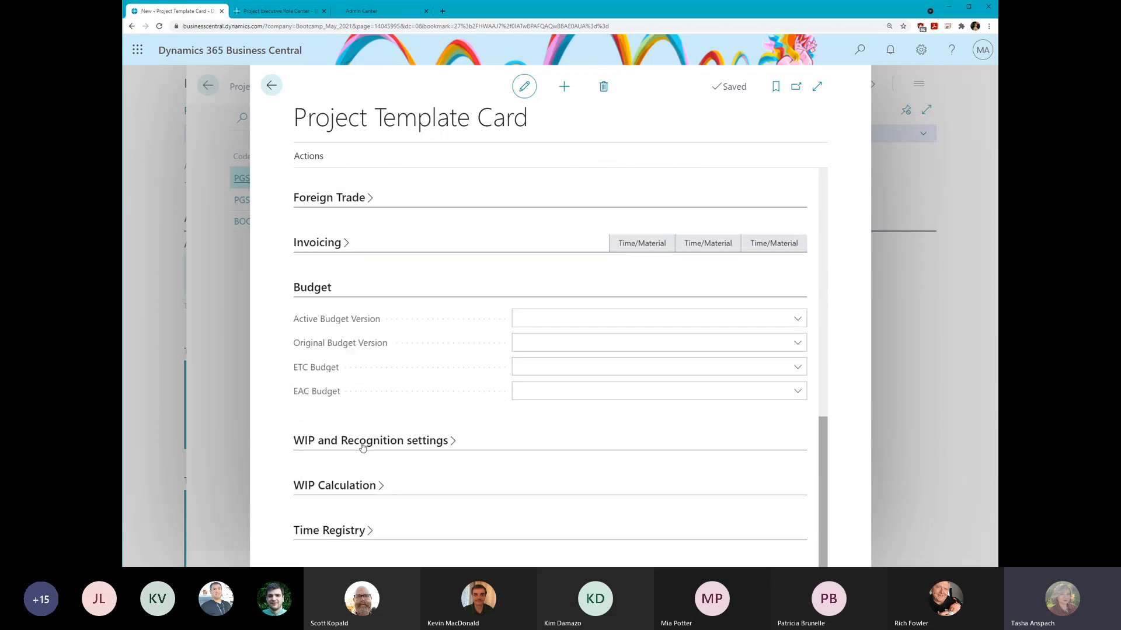
{"action": "left_click", "coordinate": [362, 442]}
{"action": "scroll", "coordinate": [465, 453], "scroll_direction": "down", "scroll_amount": 3}
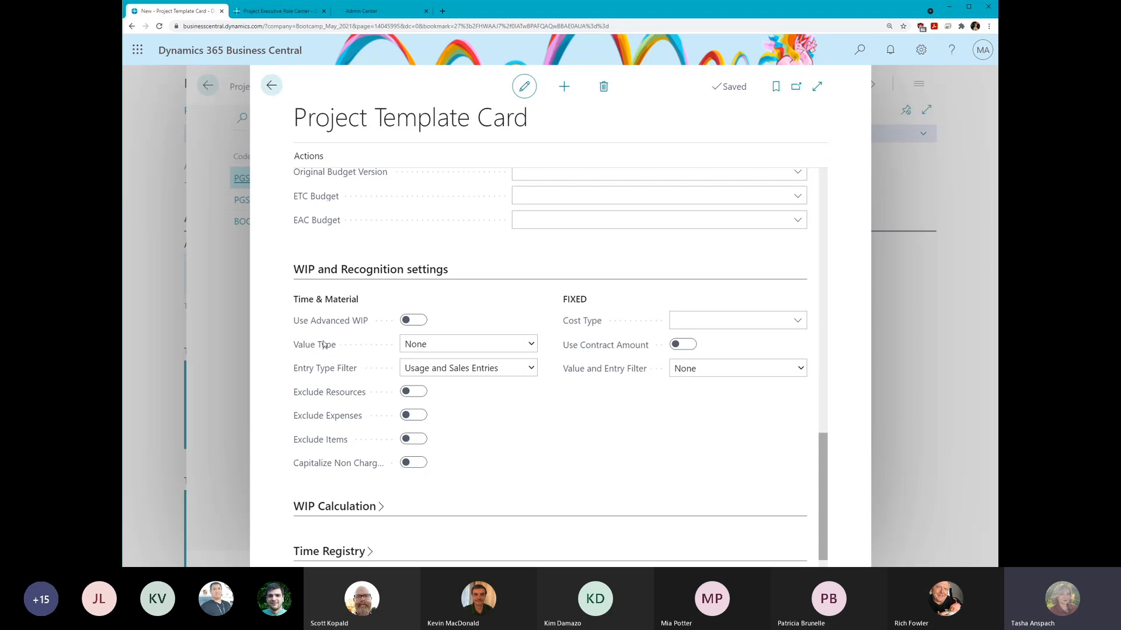
{"action": "scroll", "coordinate": [540, 383], "scroll_direction": "down", "scroll_amount": 1}
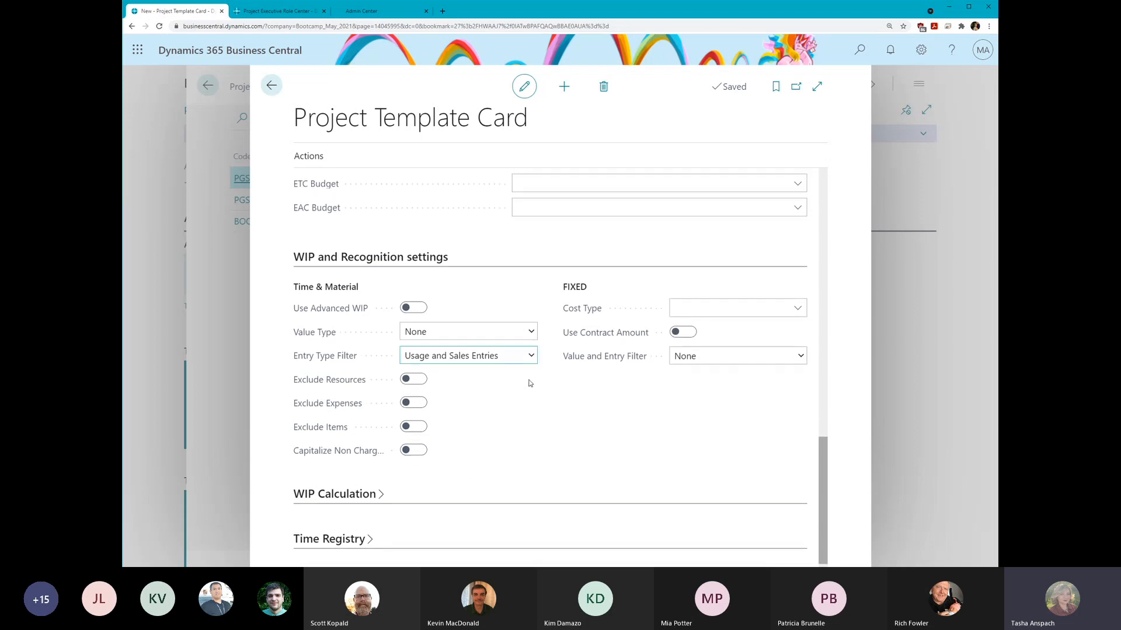
{"action": "left_click", "coordinate": [329, 536]}
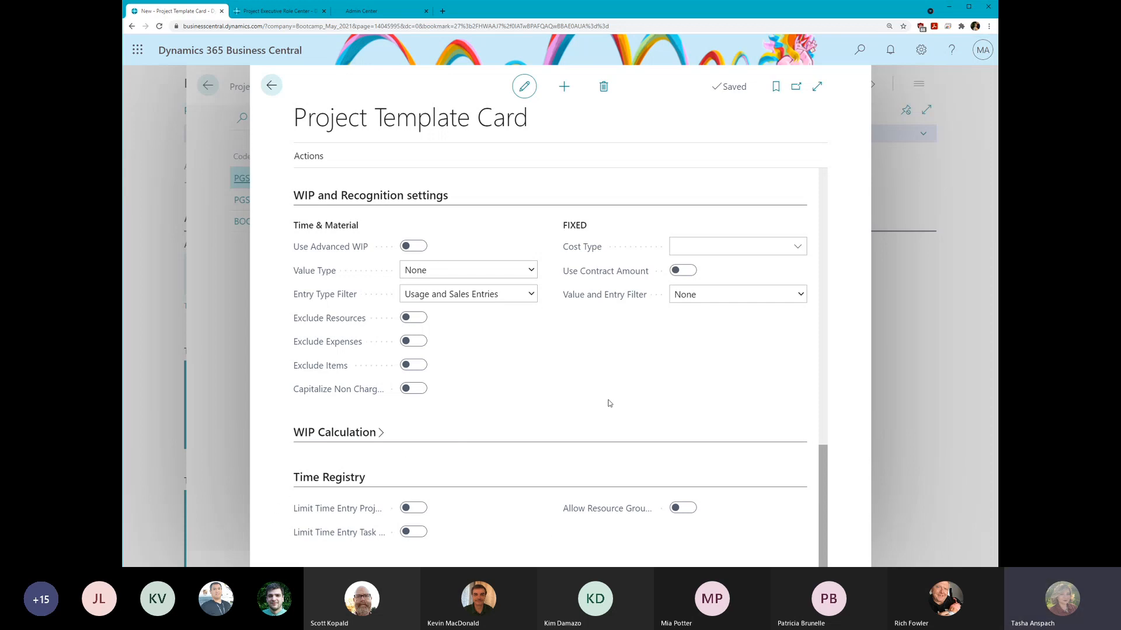
- Leave the project template pages and open the Task Templates list from the template setup
{"action": "left_click", "coordinate": [272, 86]}
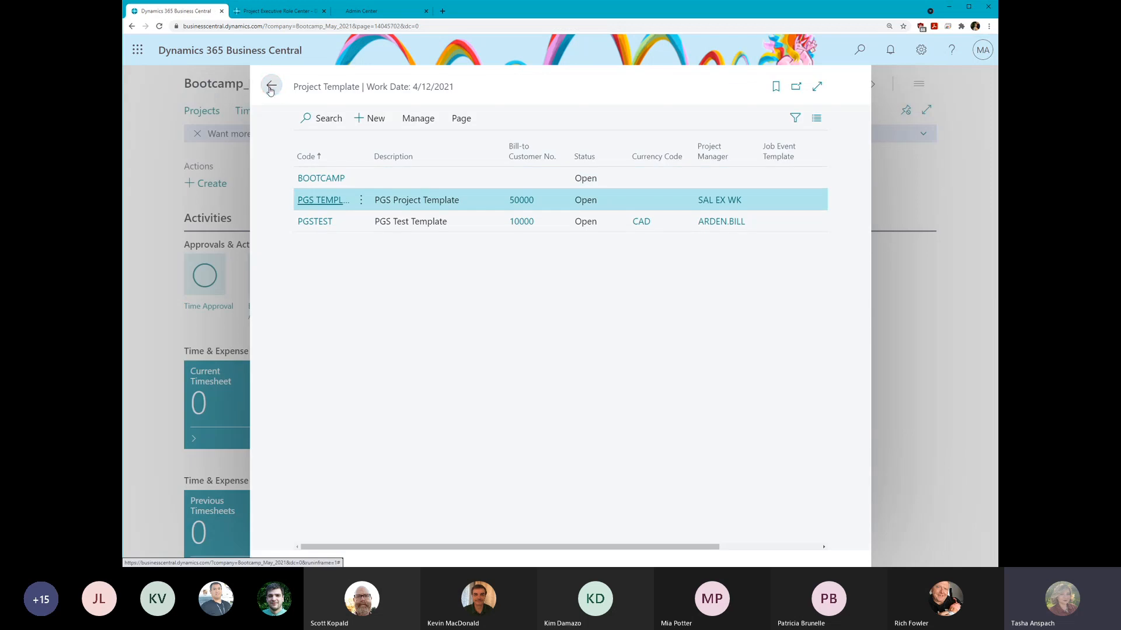
{"action": "left_click", "coordinate": [272, 87]}
{"action": "left_click", "coordinate": [268, 184]}
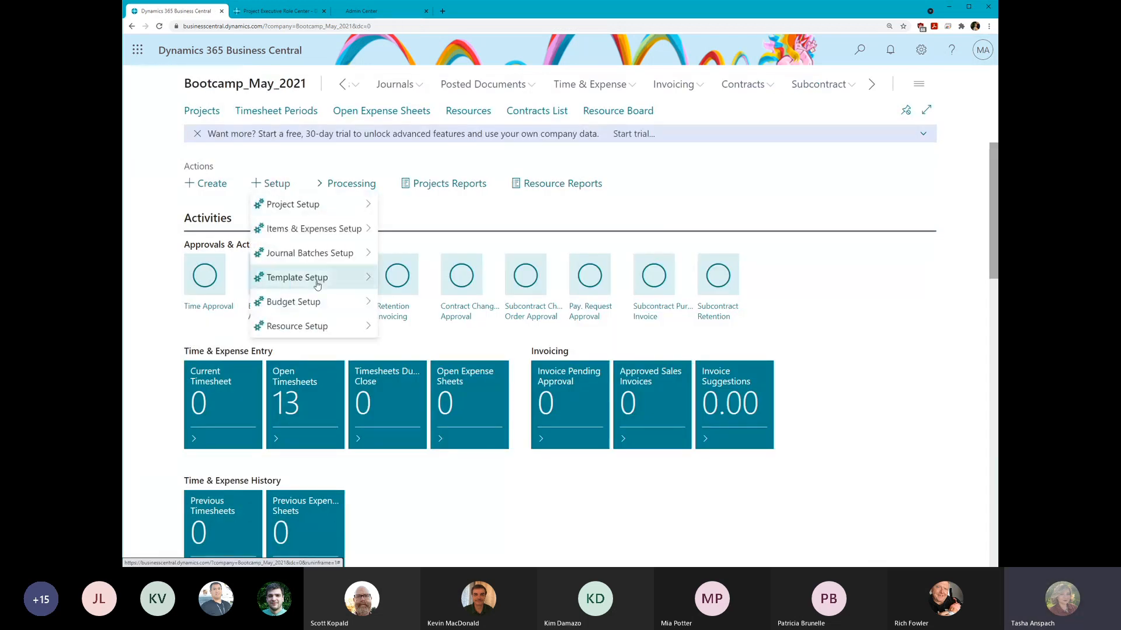
{"action": "mouse_move", "coordinate": [323, 277]}
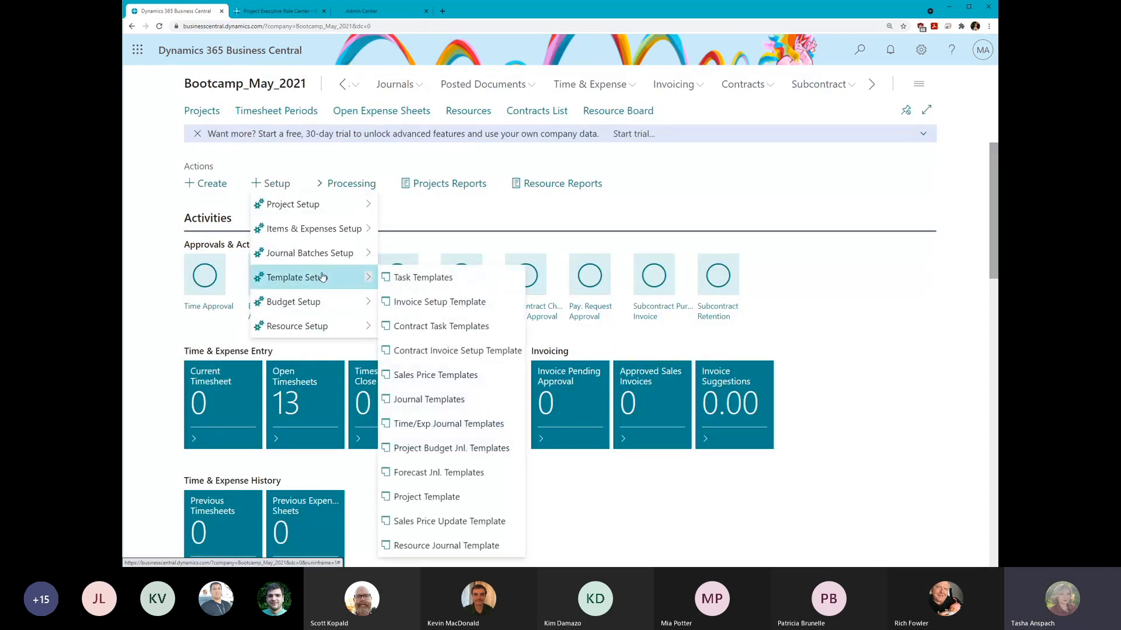
{"action": "left_click", "coordinate": [412, 287]}
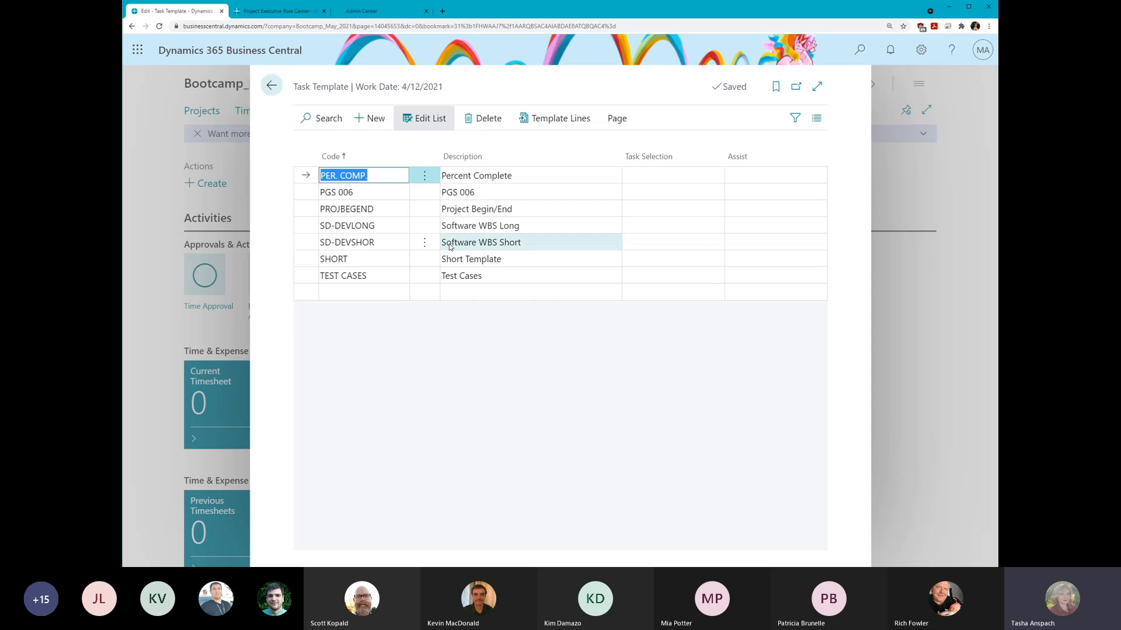
- Add a task template with the code TEST 01 and the description Test 01
{"action": "left_click", "coordinate": [355, 292]}
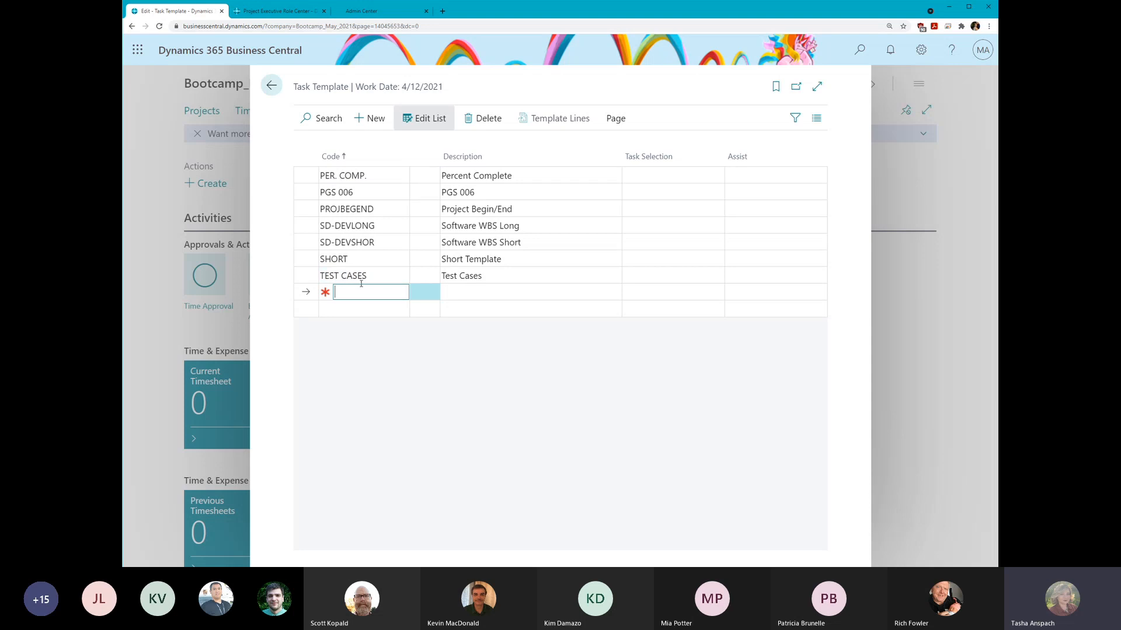
{"action": "type", "text": "Test 01"}
{"action": "key", "text": "Tab"}
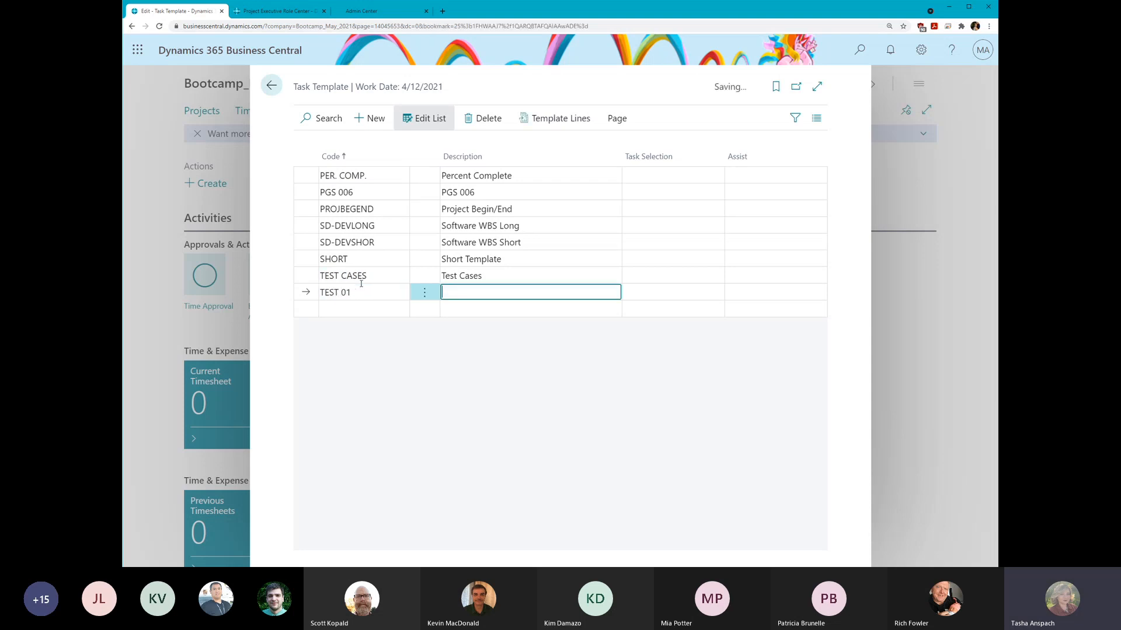
{"action": "type", "text": "Test 012"}
- Open the lines of template TEST 01 in the expanded page view and add a line with code 01
{"action": "left_click", "coordinate": [570, 122]}
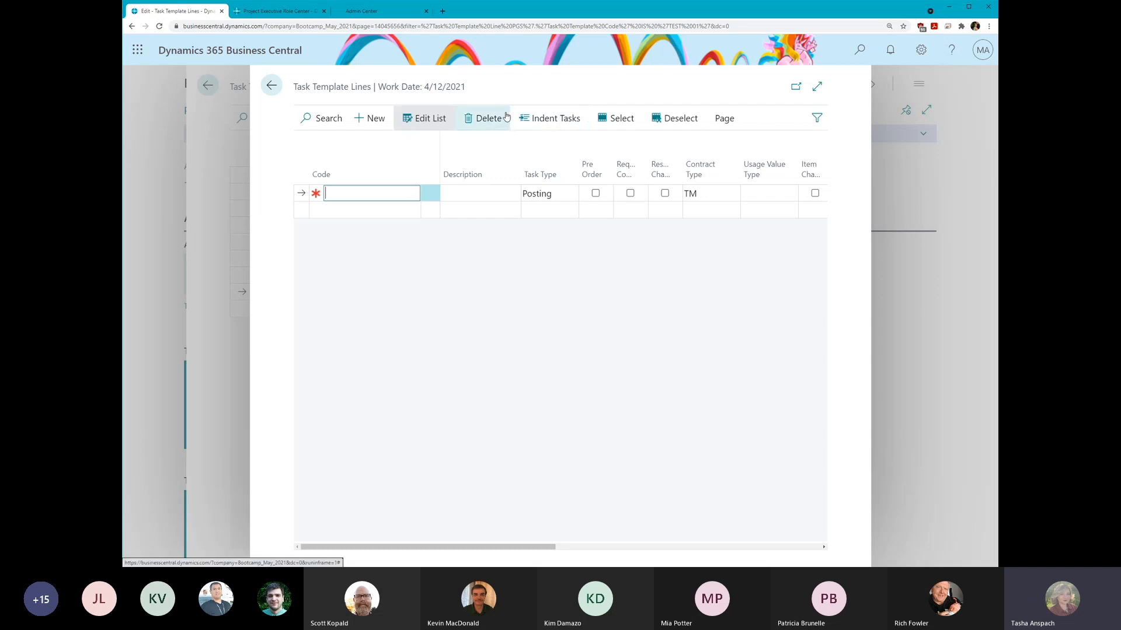
{"action": "left_click", "coordinate": [817, 87]}
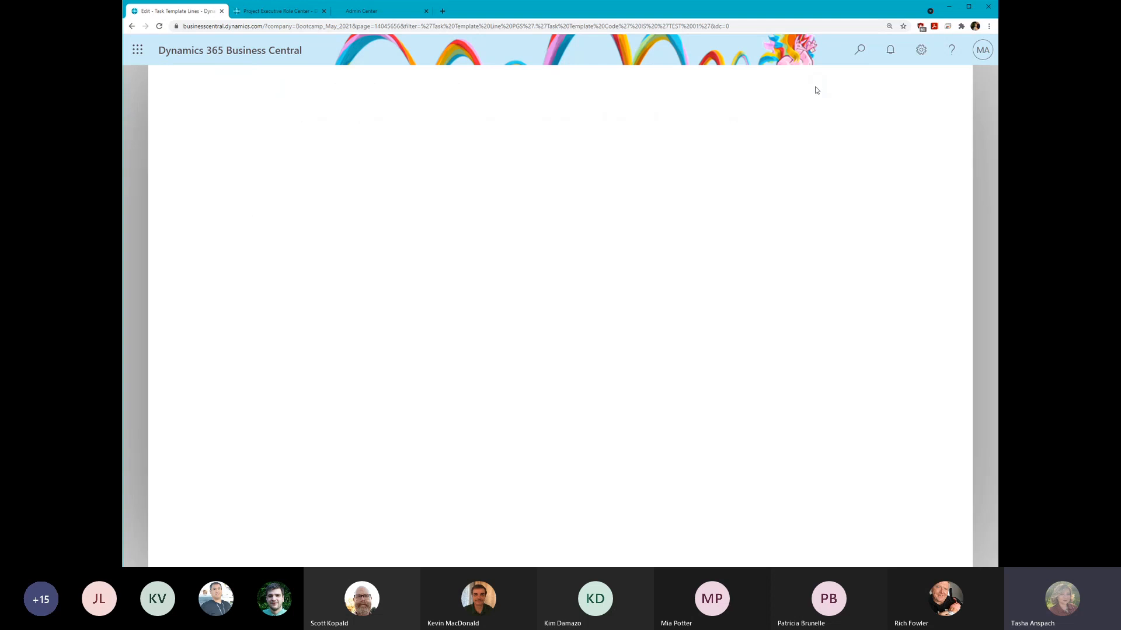
{"action": "type", "text": "01"}
{"action": "key", "text": "Tab"}
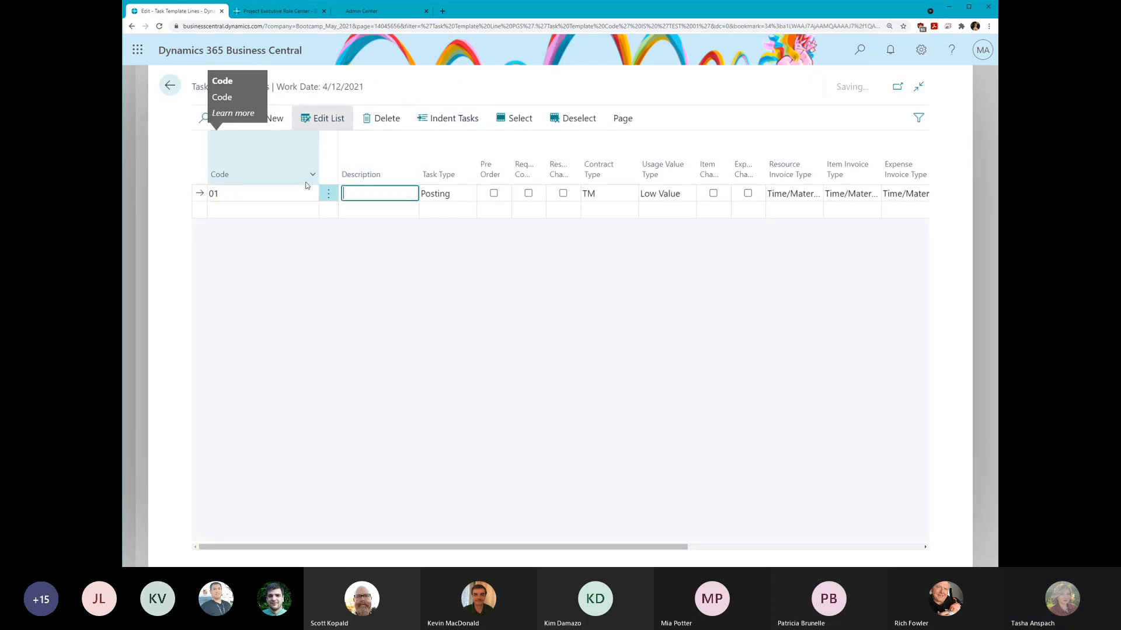
- Set the task type of line 01 to Begin-Total and enable Pre Order for it
{"action": "left_click", "coordinate": [246, 193]}
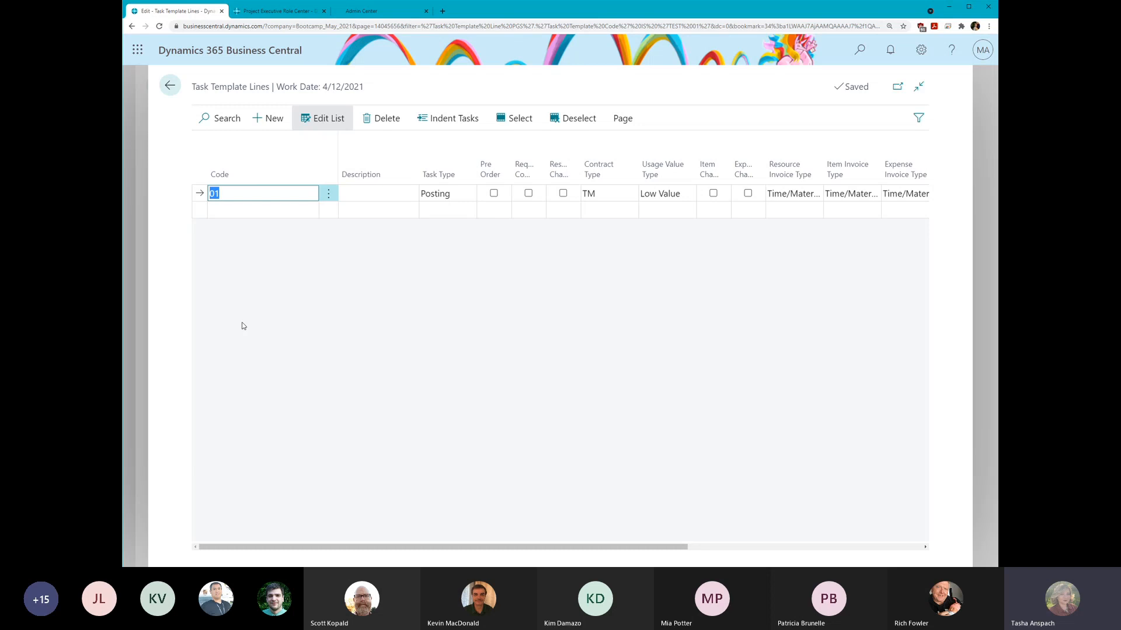
{"action": "left_click", "coordinate": [440, 195]}
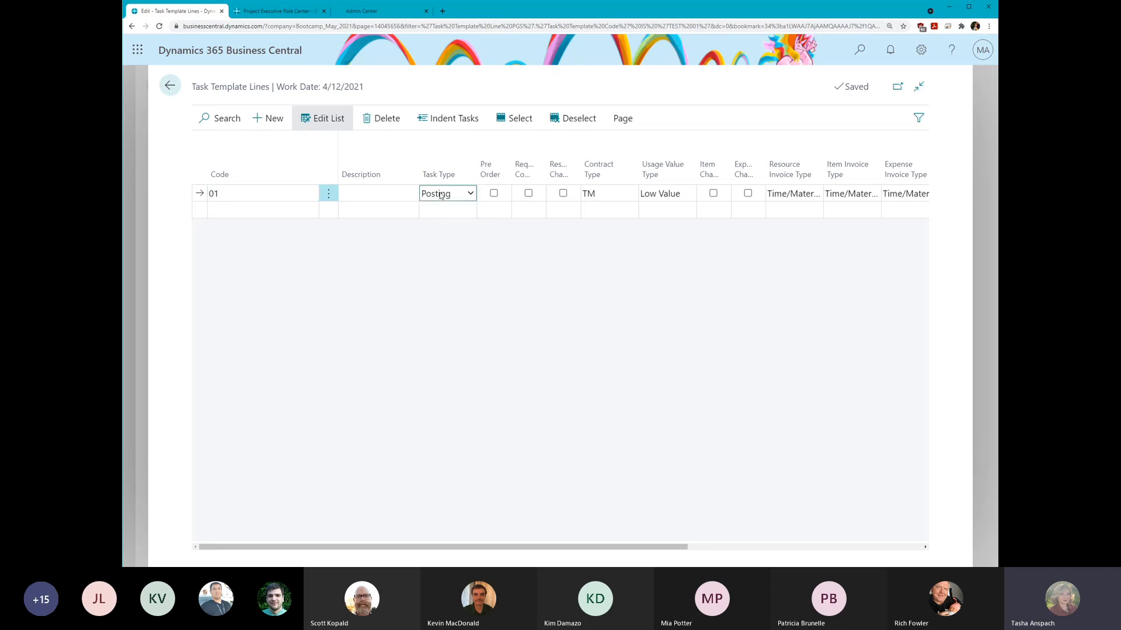
{"action": "left_click", "coordinate": [446, 246]}
{"action": "left_click", "coordinate": [493, 194]}
- Add three more task template lines with the codes 02, 03 and 04
{"action": "left_click", "coordinate": [244, 210]}
{"action": "type", "text": "02"}
{"action": "key", "text": "Tab"}
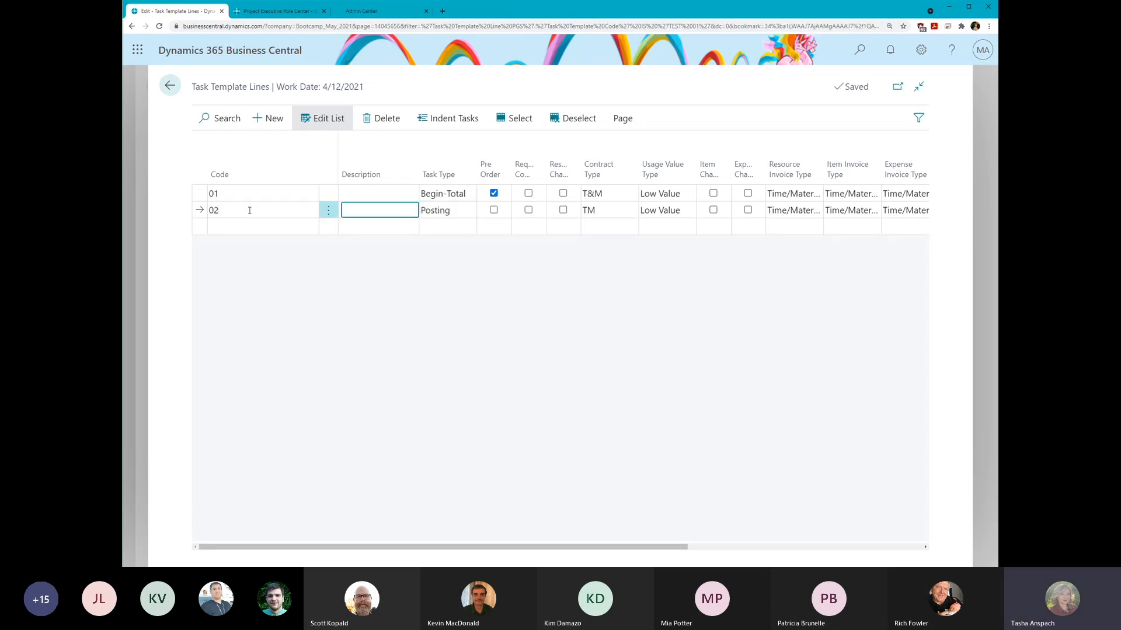
{"action": "left_click", "coordinate": [222, 226]}
{"action": "type", "text": "3"}
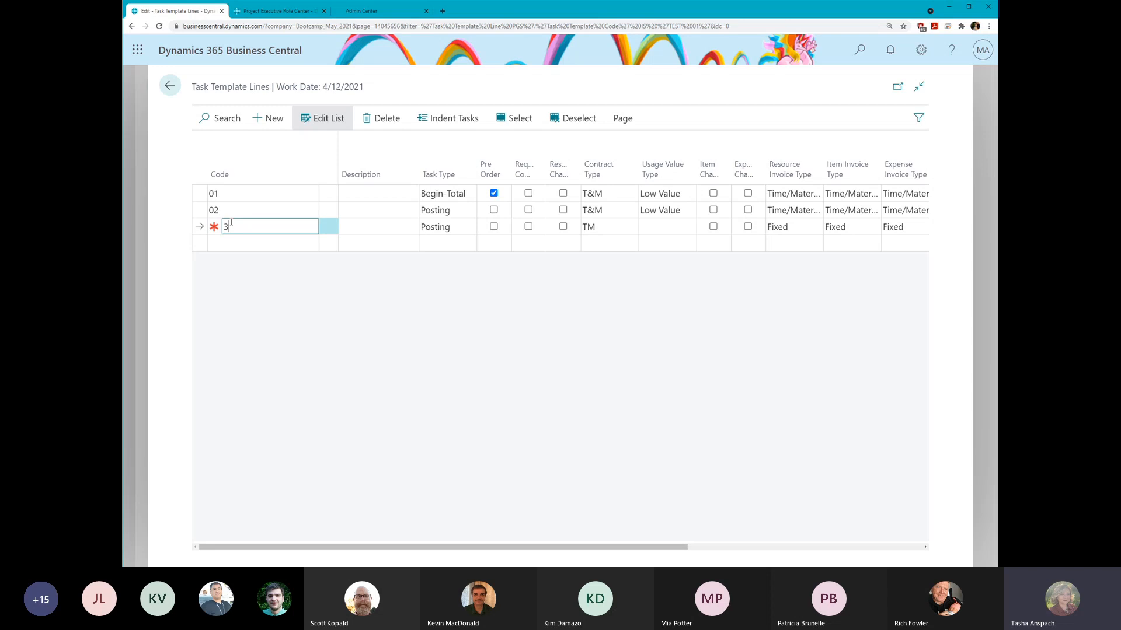
{"action": "key", "text": "BackSpace"}
{"action": "type", "text": "03"}
{"action": "left_click", "coordinate": [254, 243]}
{"action": "type", "text": "04"}
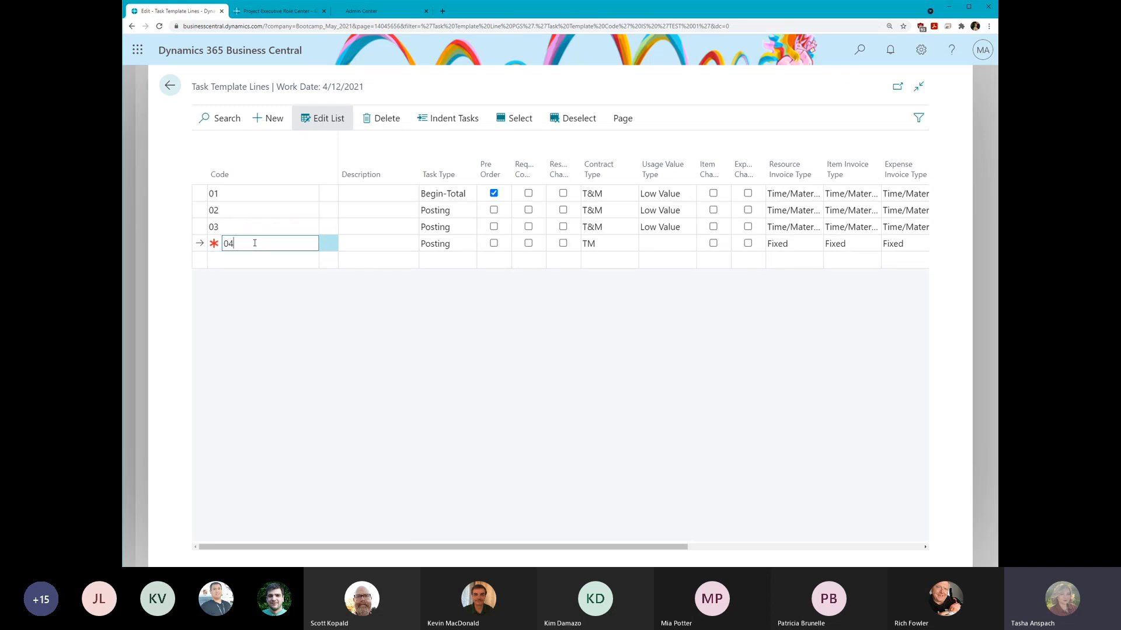
{"action": "left_click", "coordinate": [362, 198]}
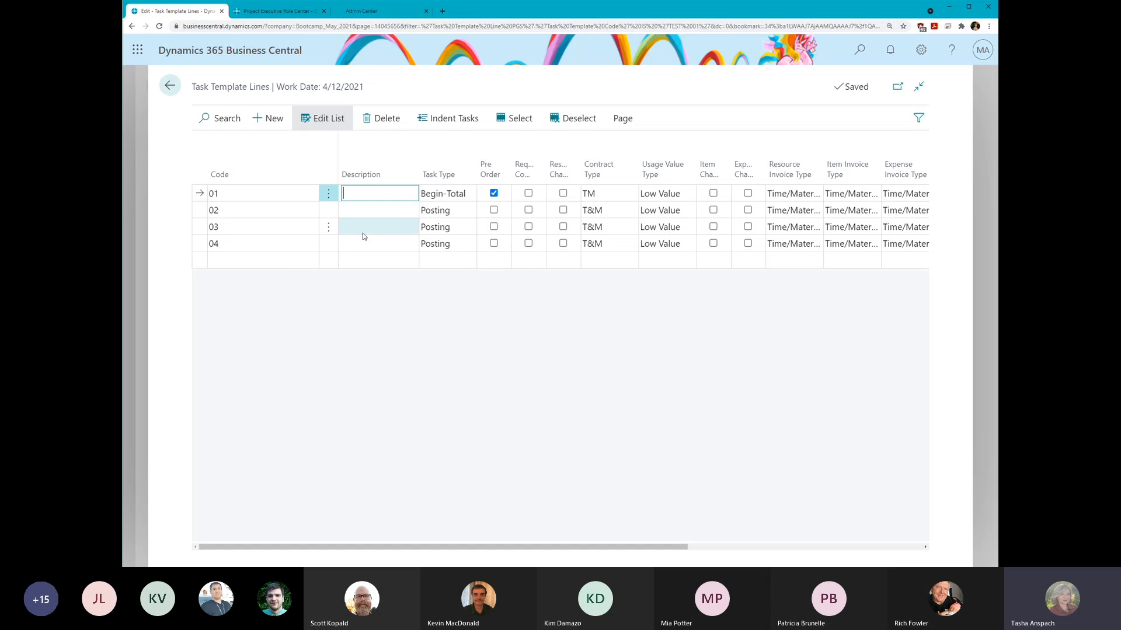
- Add a task template line with code 05 and set its task type to End-Total
{"action": "left_click", "coordinate": [264, 259]}
{"action": "type", "text": "05"}
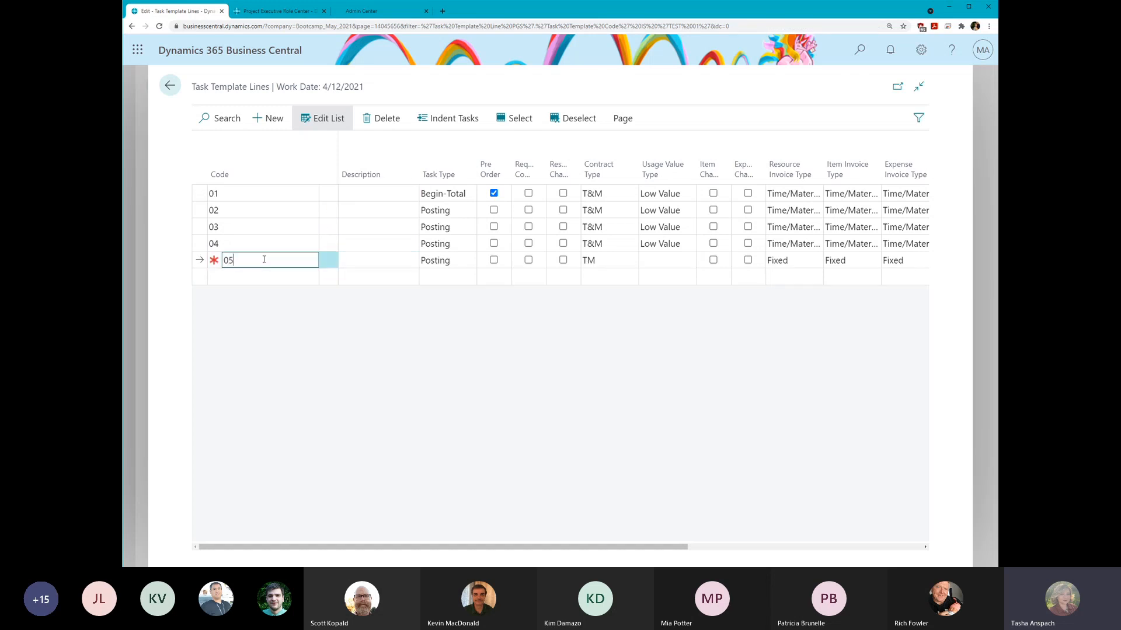
{"action": "key", "text": "Tab"}
{"action": "left_click", "coordinate": [459, 260]}
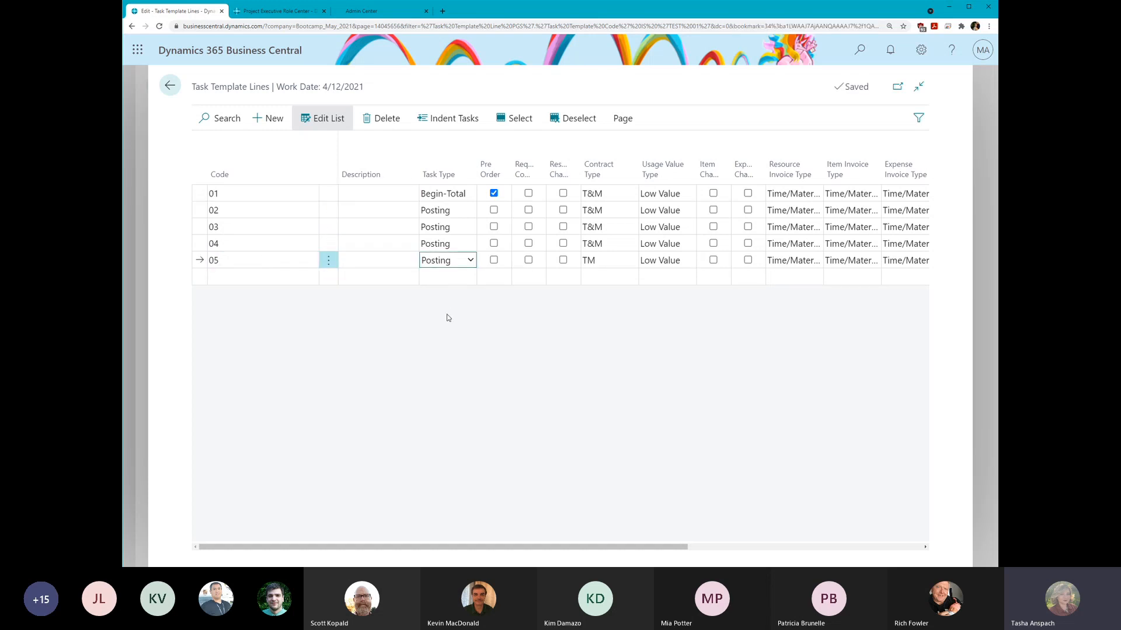
{"action": "key", "text": "e"}
- Enable Pre Order for line 02 and close the task template lines
{"action": "left_click", "coordinate": [494, 210]}
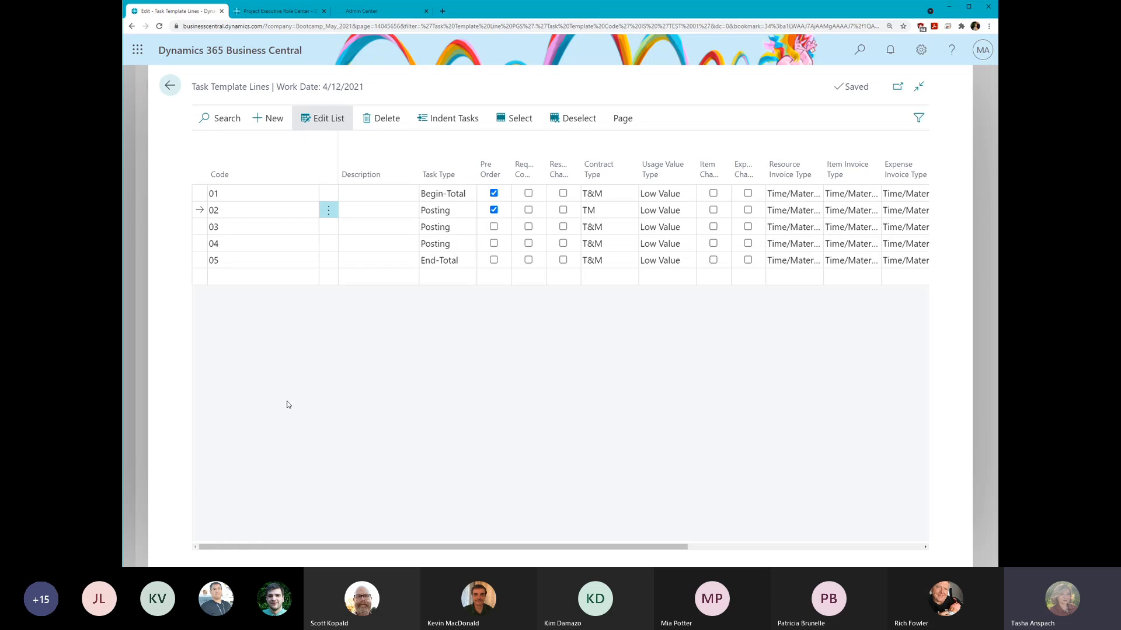
{"action": "left_click_drag", "start_coordinate": [342, 547], "coordinate": [305, 520]}
{"action": "left_click", "coordinate": [170, 86]}
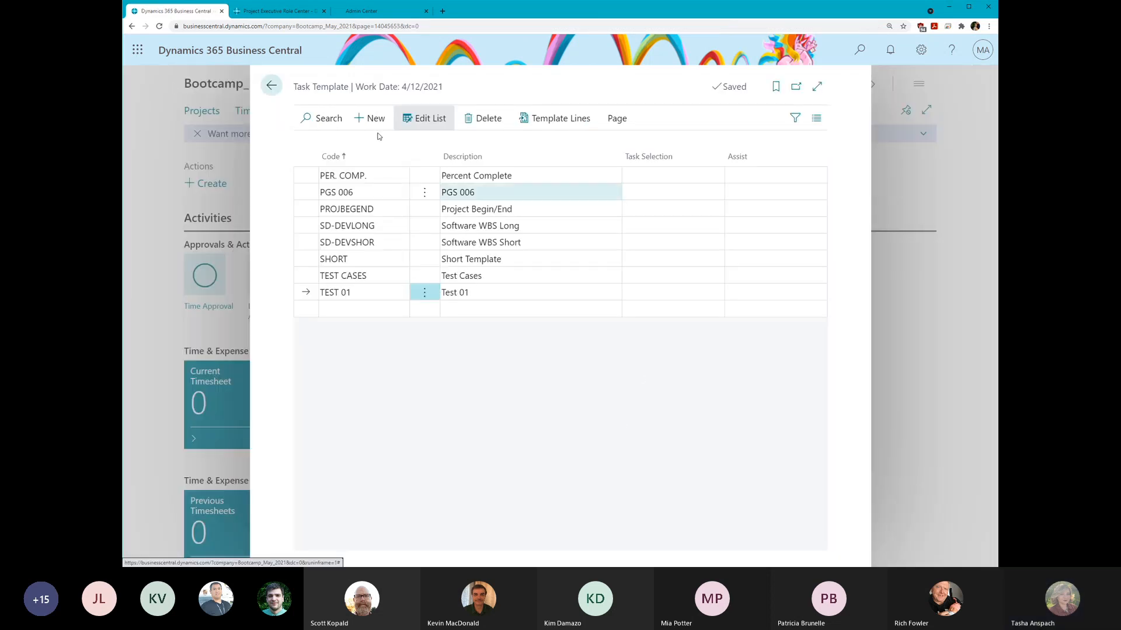
- Leave the task templates, open Sales Price Templates and create a template with the code Gold Level
{"action": "left_click", "coordinate": [272, 86]}
{"action": "left_click", "coordinate": [276, 184]}
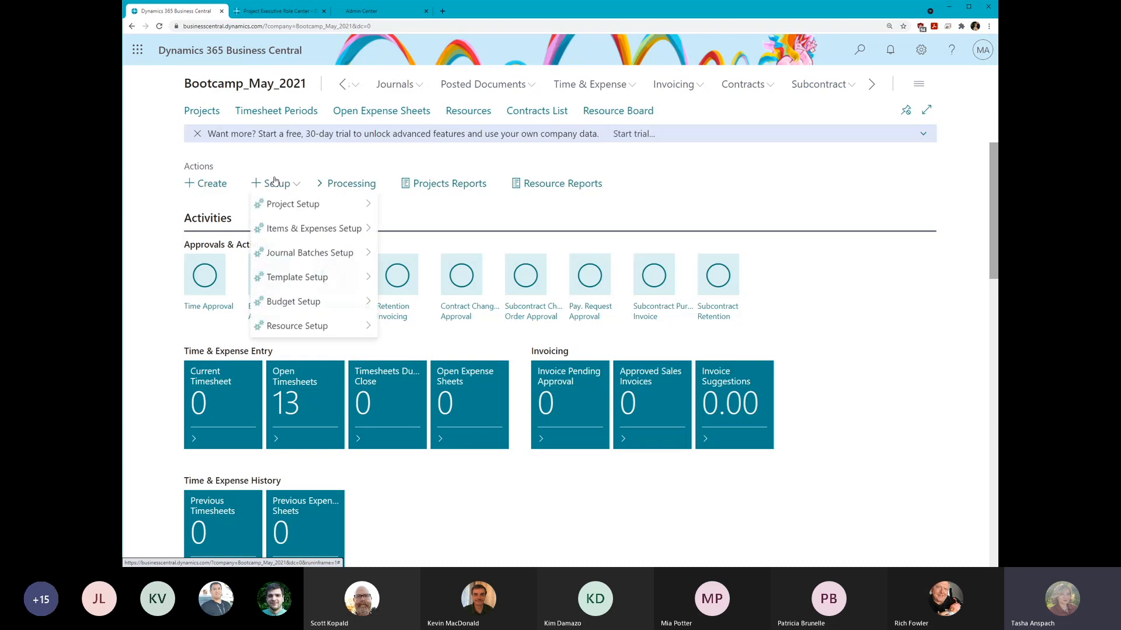
{"action": "mouse_move", "coordinate": [350, 278]}
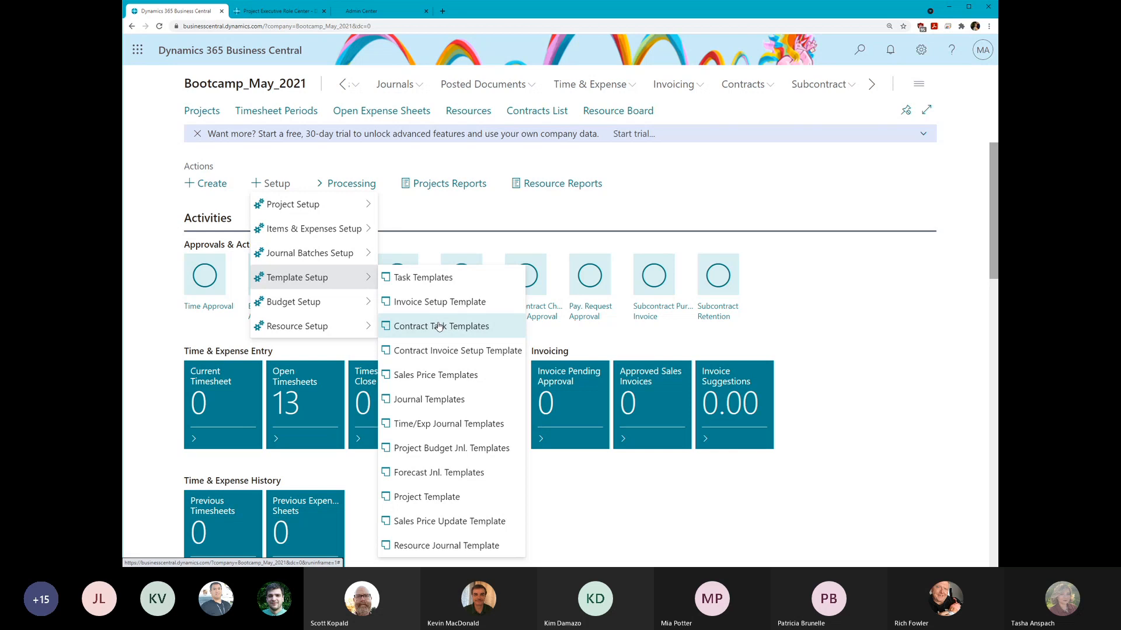
{"action": "left_click", "coordinate": [426, 378]}
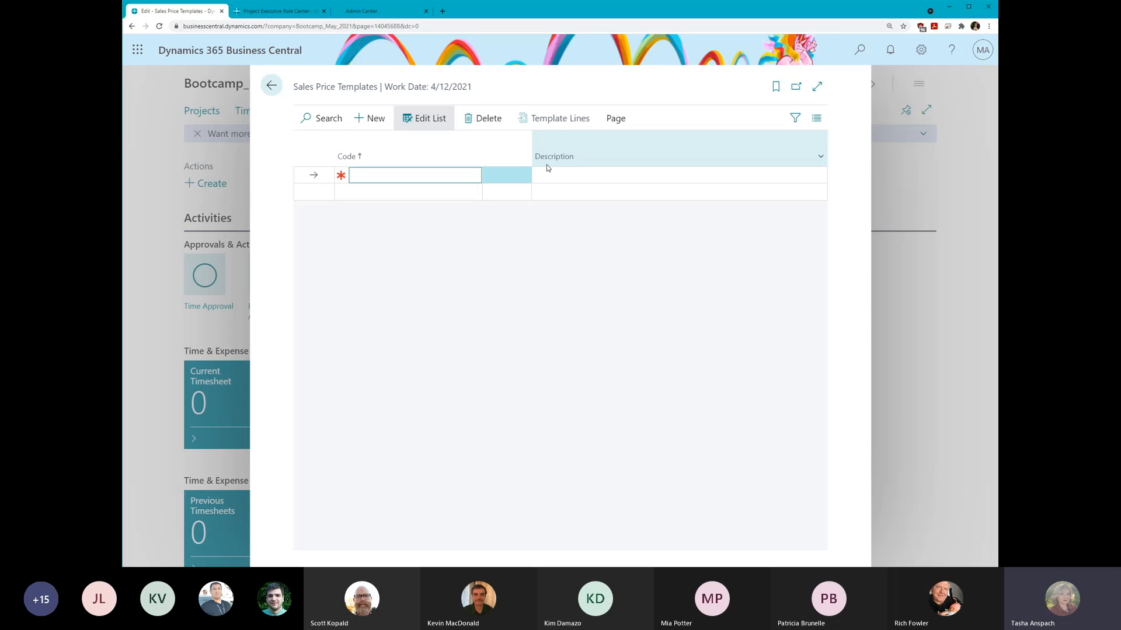
{"action": "type", "text": "Gold"}
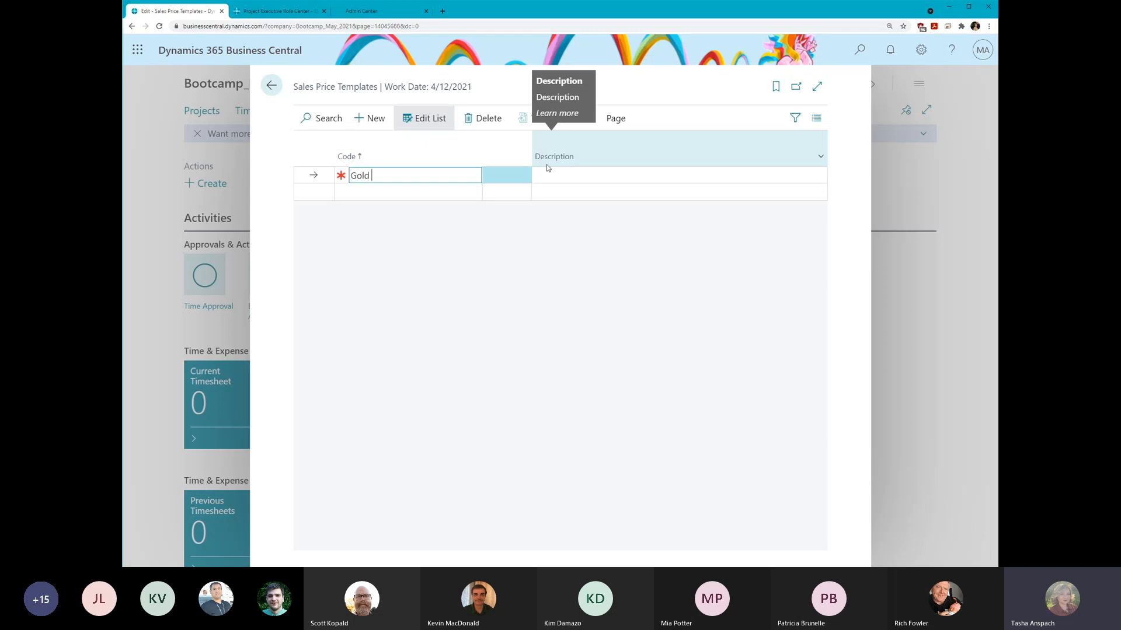
{"action": "type", "text": " L"}
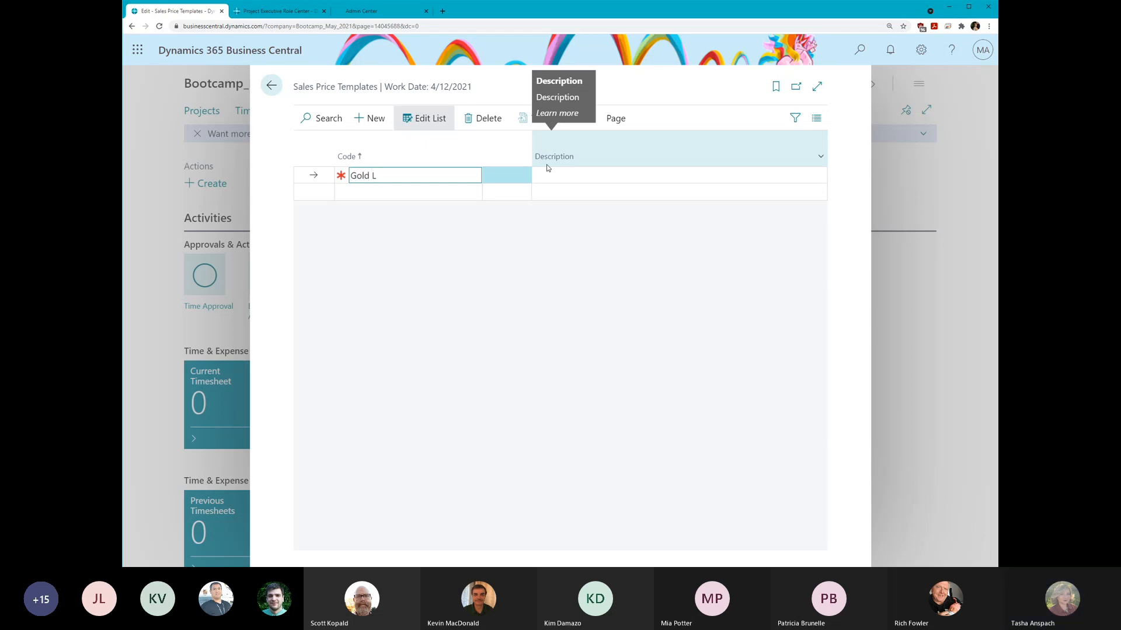
{"action": "type", "text": "vevel"}
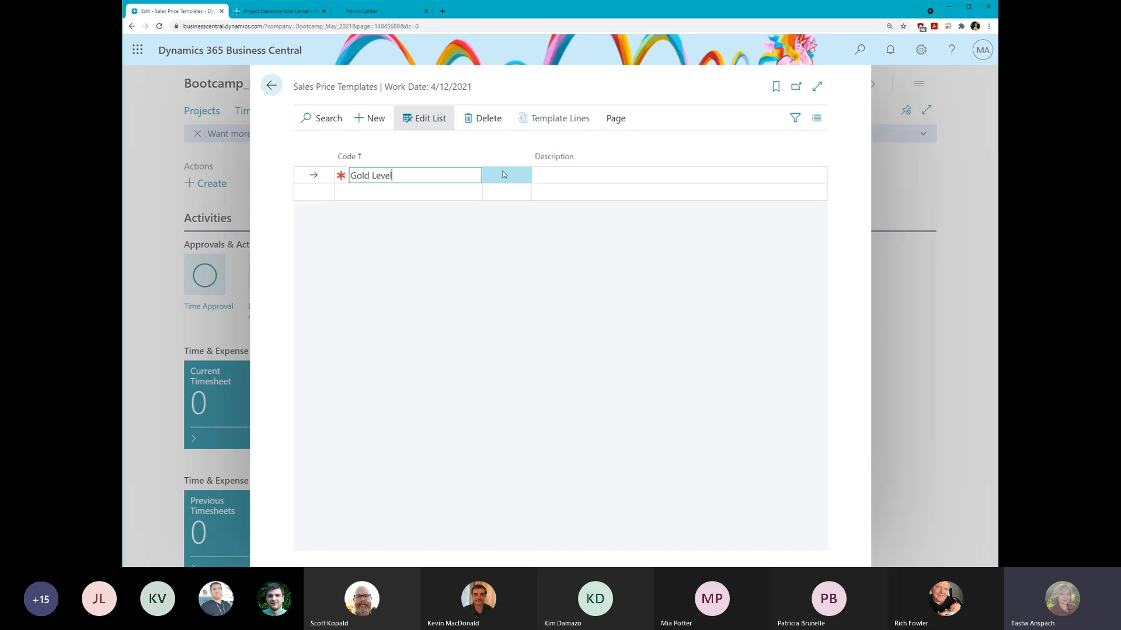
{"action": "key", "text": "Tab"}
- View the line columns of the Gold Level sales price template, then return to the home page
{"action": "left_click", "coordinate": [551, 121]}
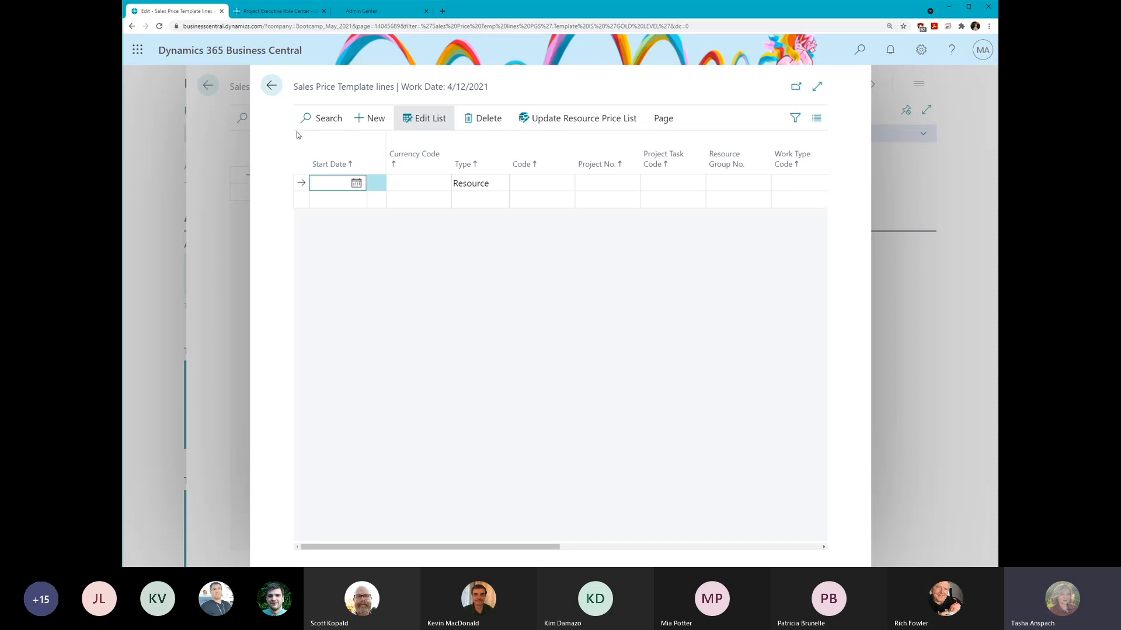
{"action": "left_click", "coordinate": [272, 87]}
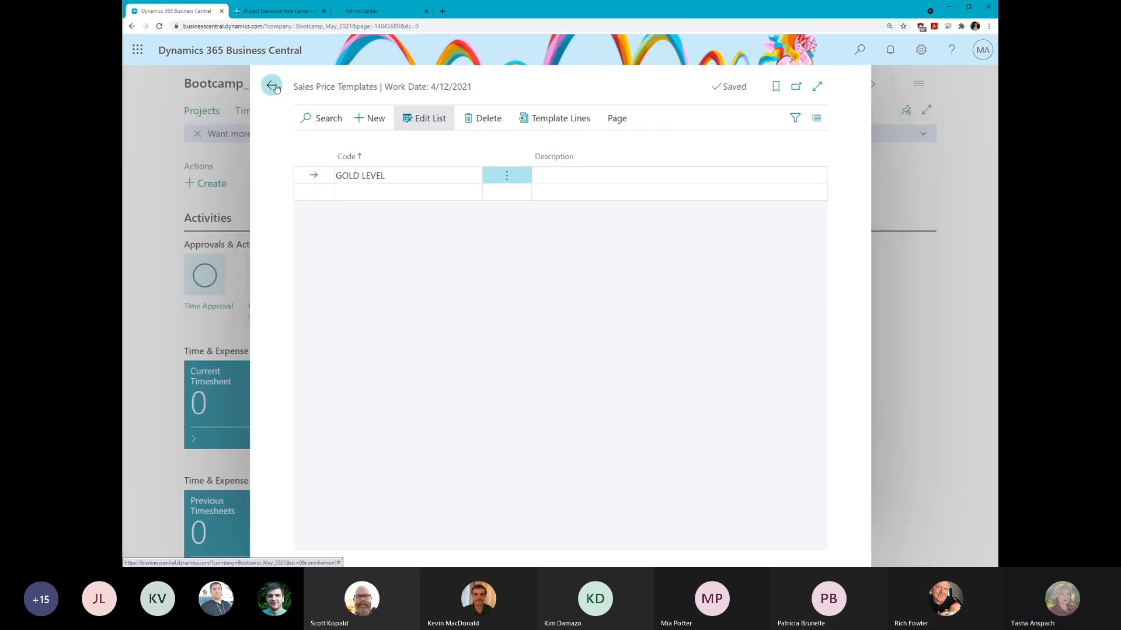
{"action": "left_click", "coordinate": [272, 86]}
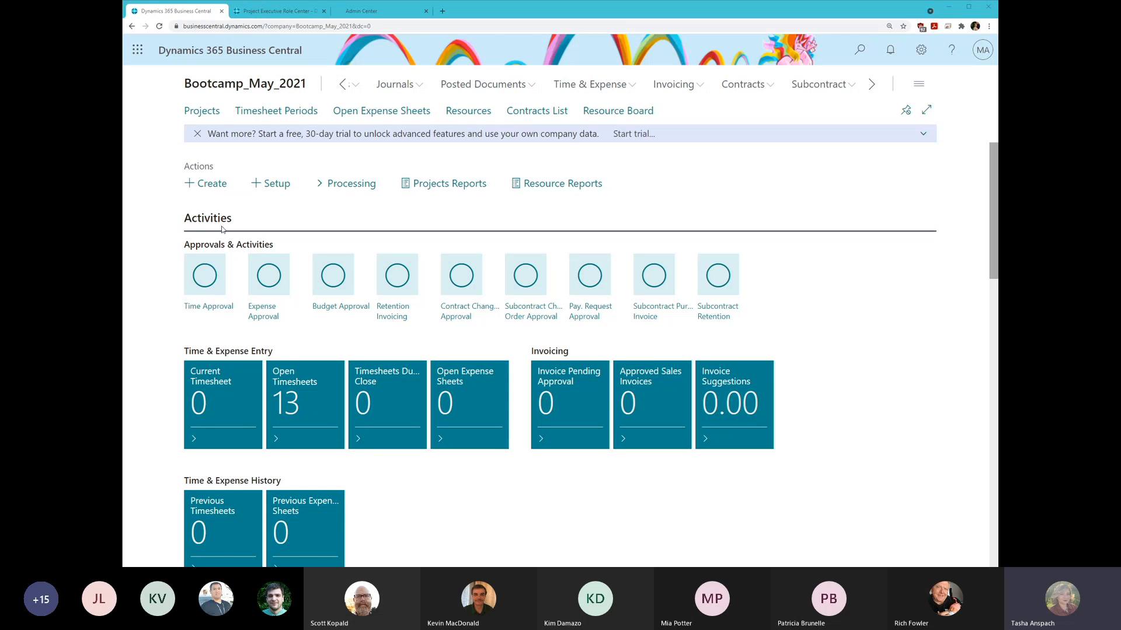
- Review the G/L Budget Integration Setup page and its Budget Version field, then close it without adding an entry
{"action": "left_click", "coordinate": [284, 184]}
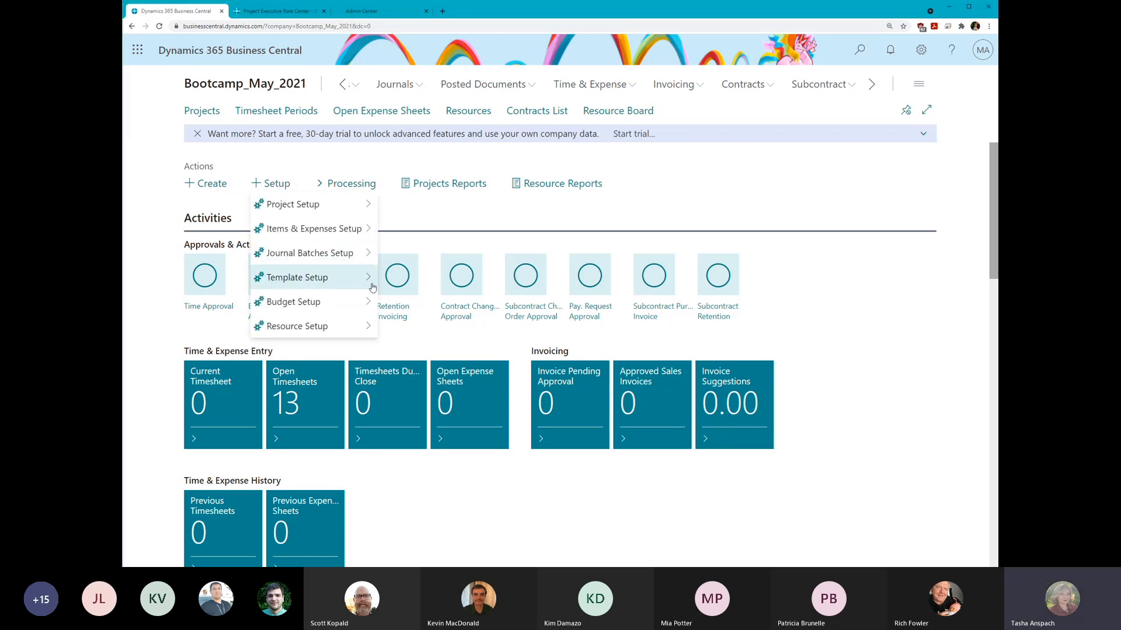
{"action": "mouse_move", "coordinate": [306, 305]}
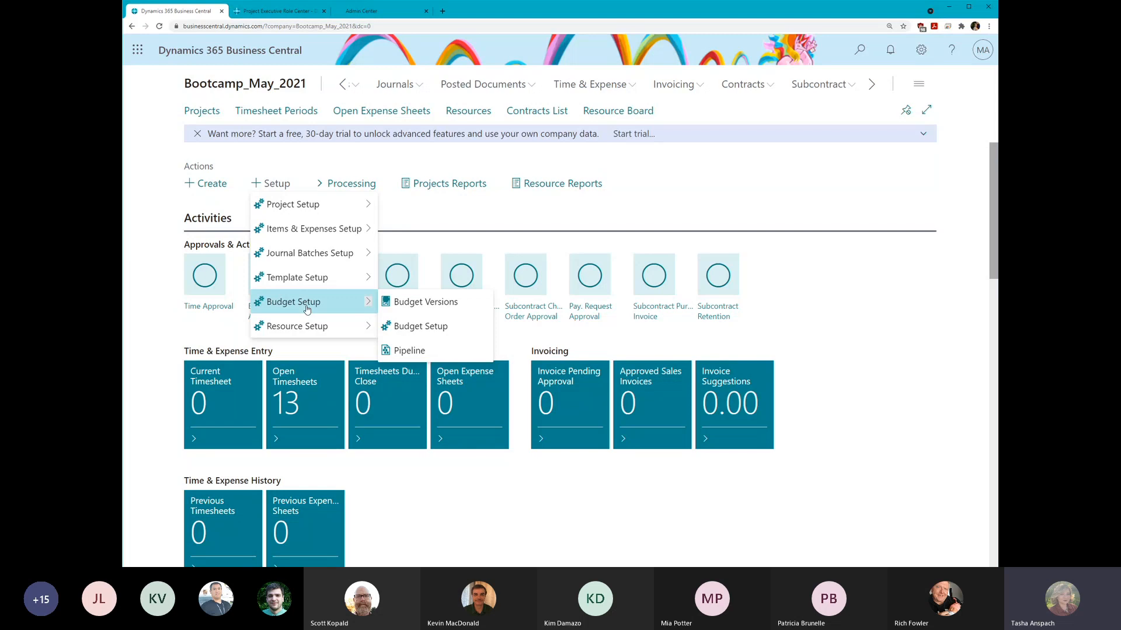
{"action": "left_click", "coordinate": [403, 328]}
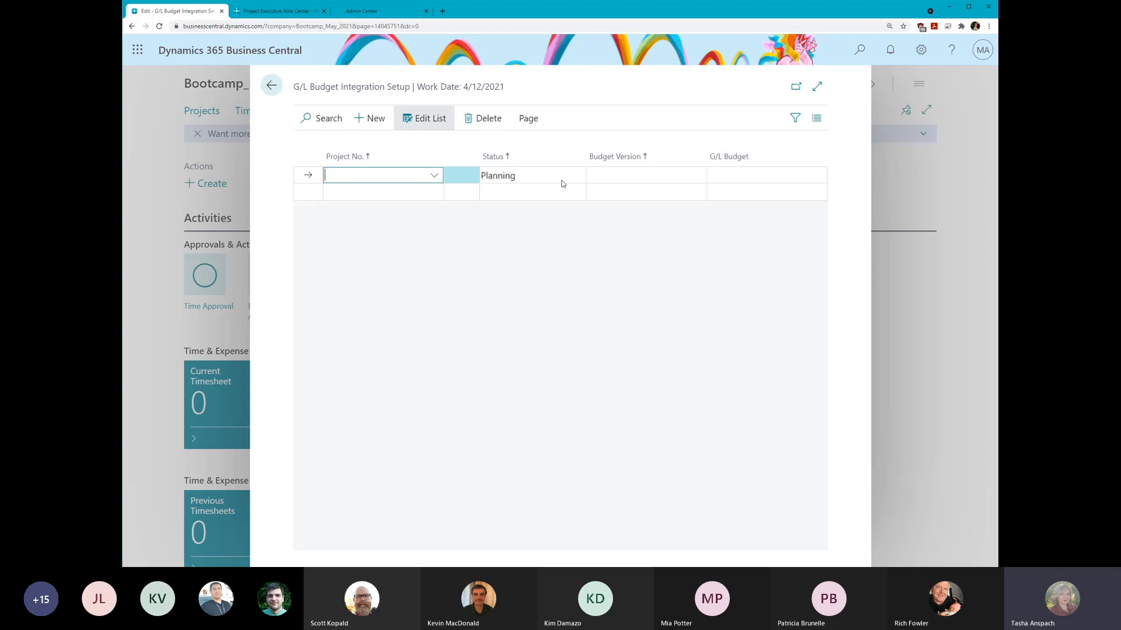
{"action": "left_click", "coordinate": [609, 177]}
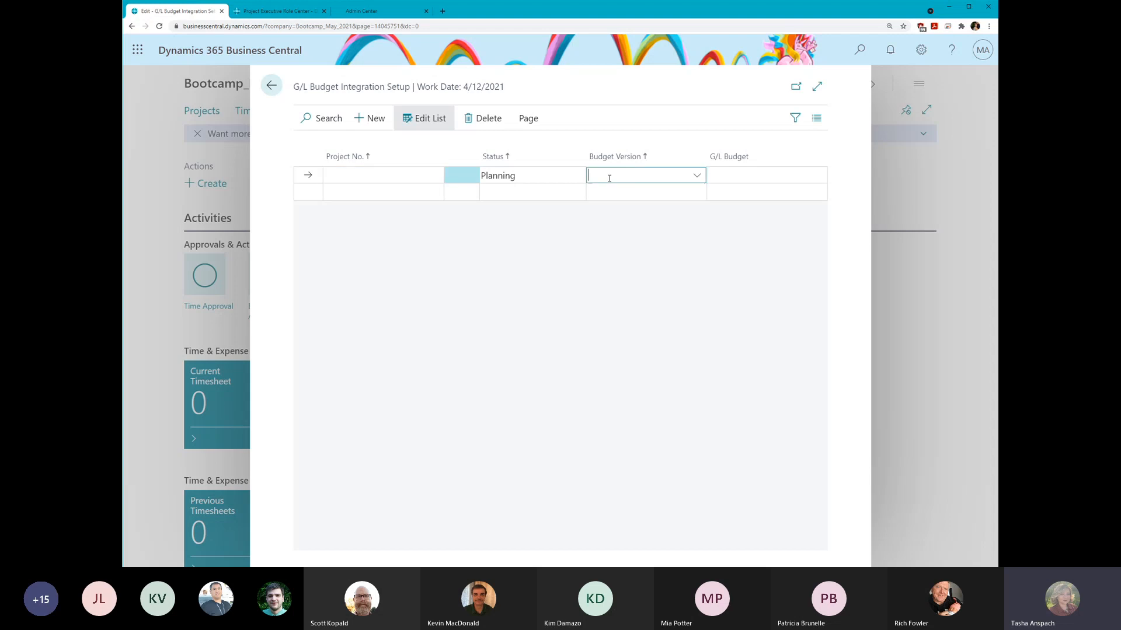
{"action": "left_click", "coordinate": [443, 269]}
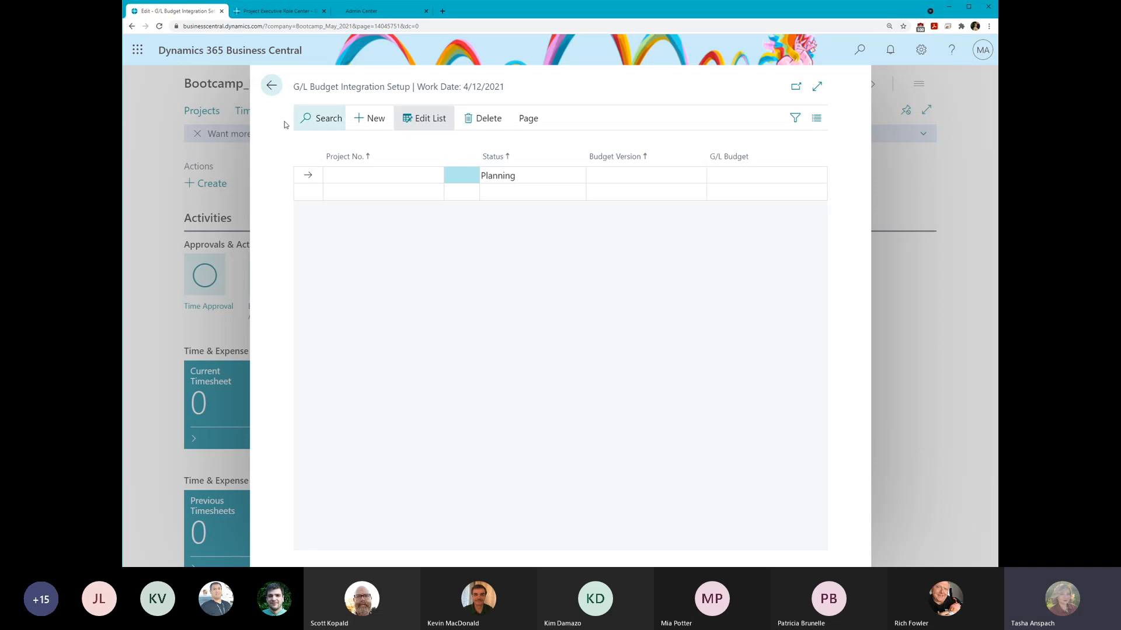
{"action": "left_click", "coordinate": [273, 93]}
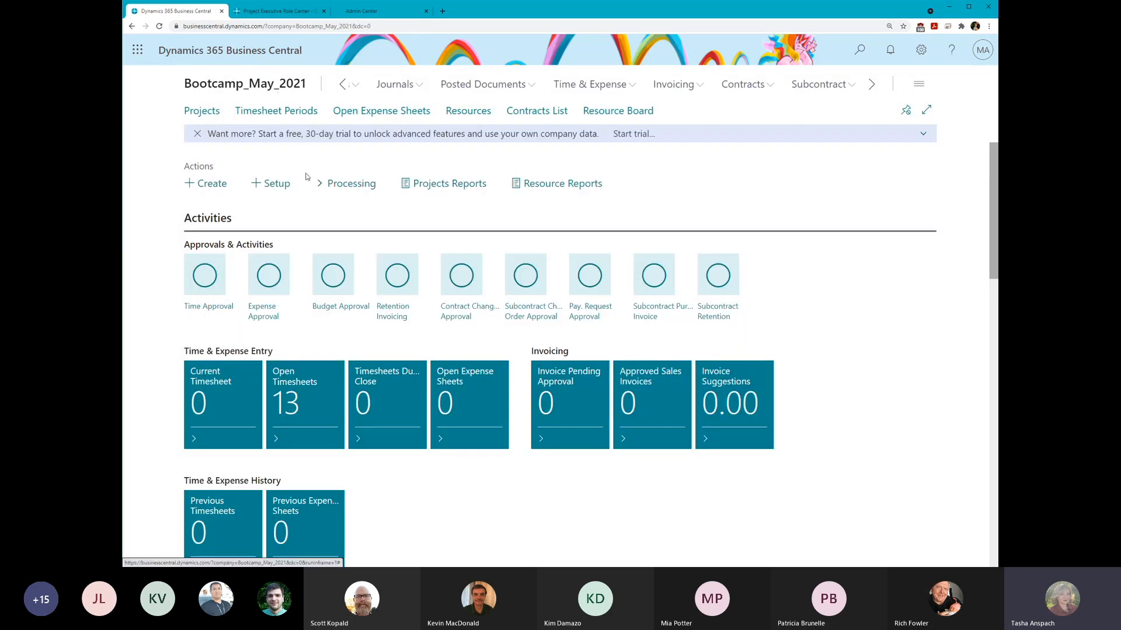
- Open the Pipeline list from the budget setup, review its codes, descriptions and percentages, and return to the home page
{"action": "left_click", "coordinate": [268, 183]}
{"action": "mouse_move", "coordinate": [295, 306]}
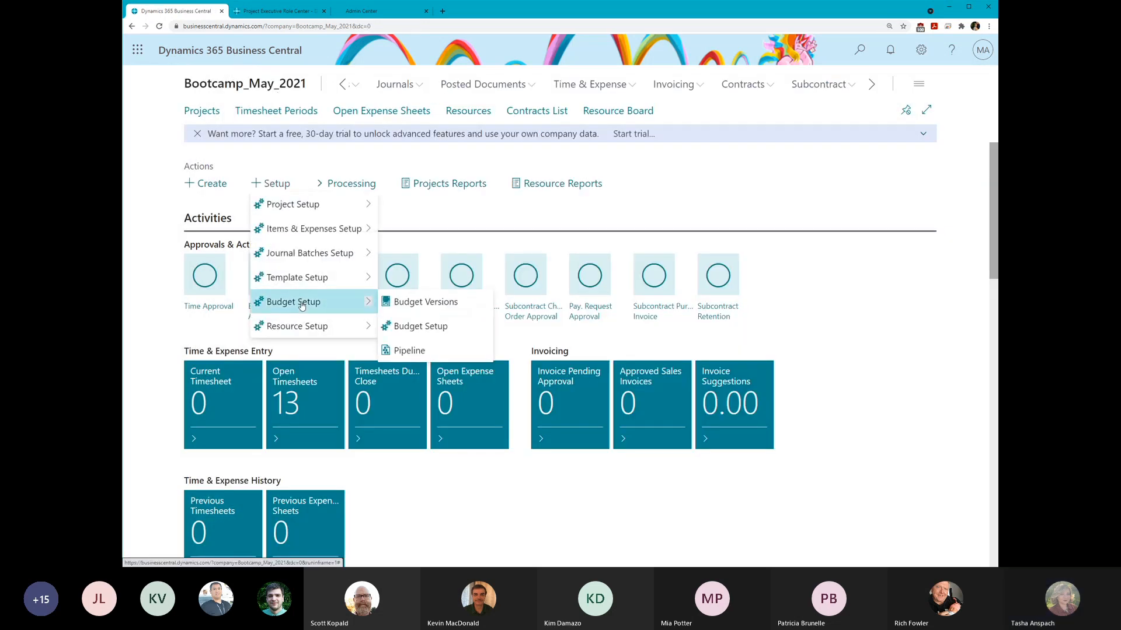
{"action": "left_click", "coordinate": [405, 350]}
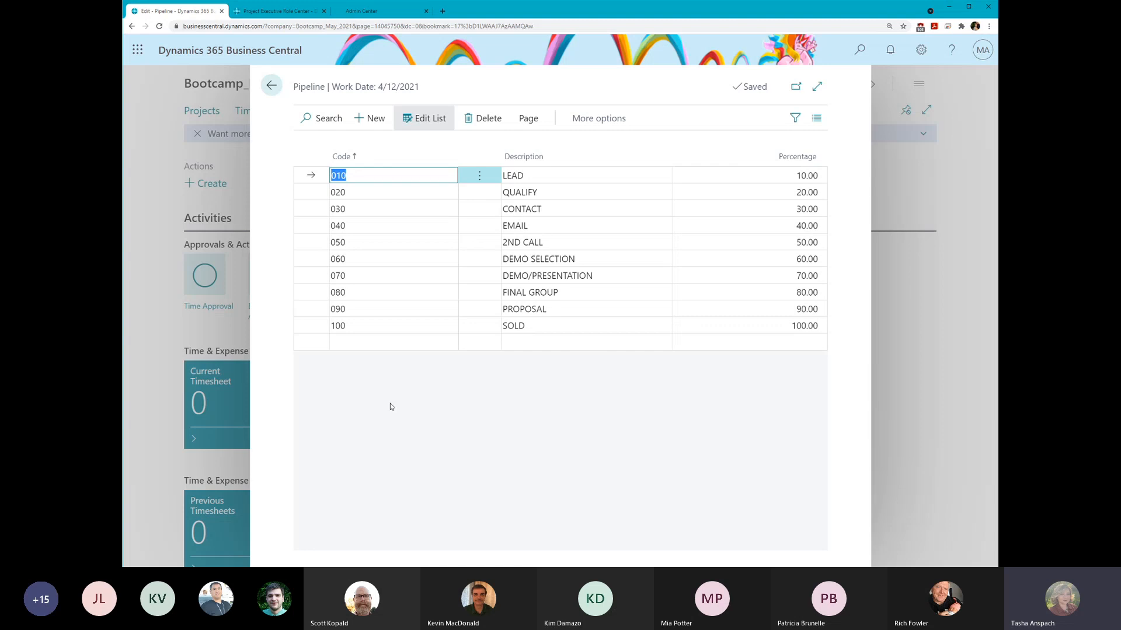
{"action": "left_click", "coordinate": [271, 87]}
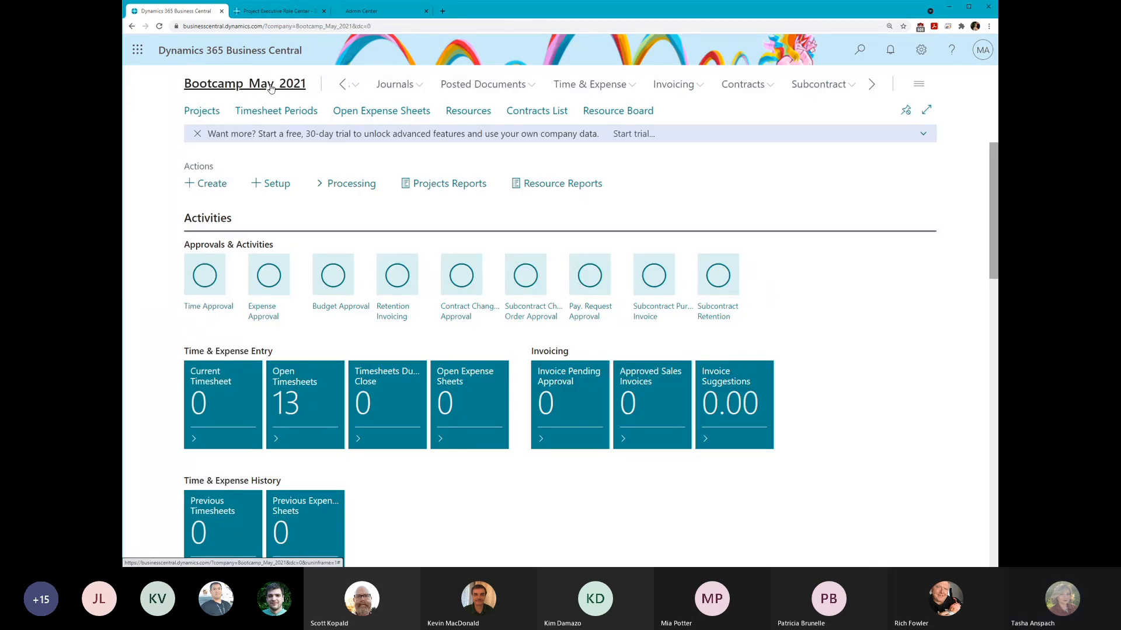
- Open Resources Setup from the resource setup options and enable all three Hide Base options in the Numbering section
{"action": "left_click", "coordinate": [286, 185]}
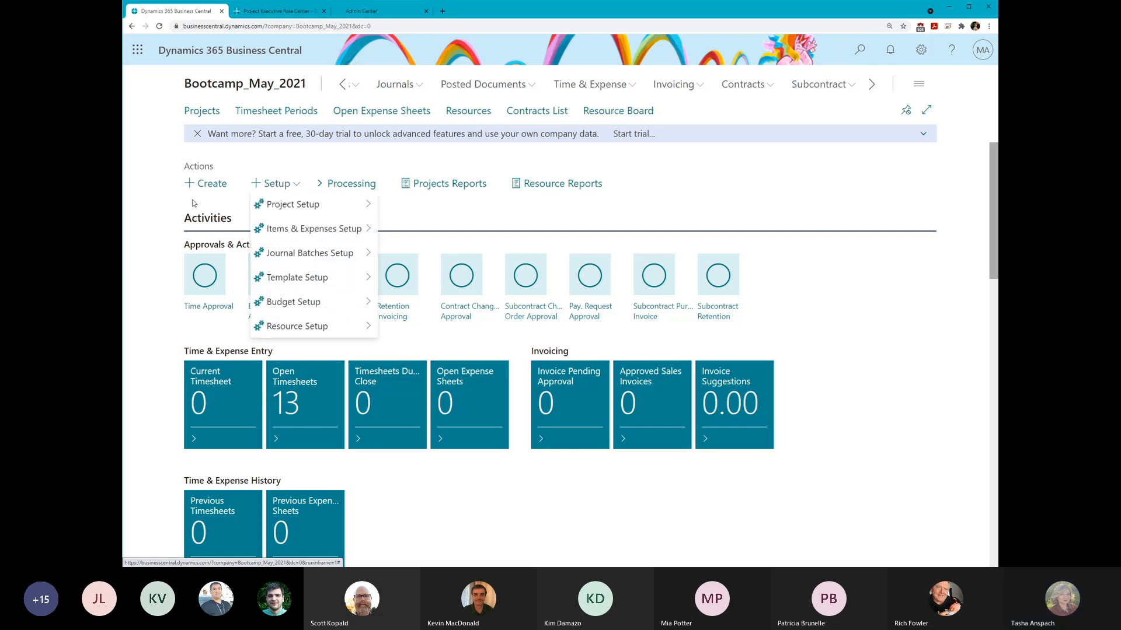
{"action": "mouse_move", "coordinate": [314, 325]}
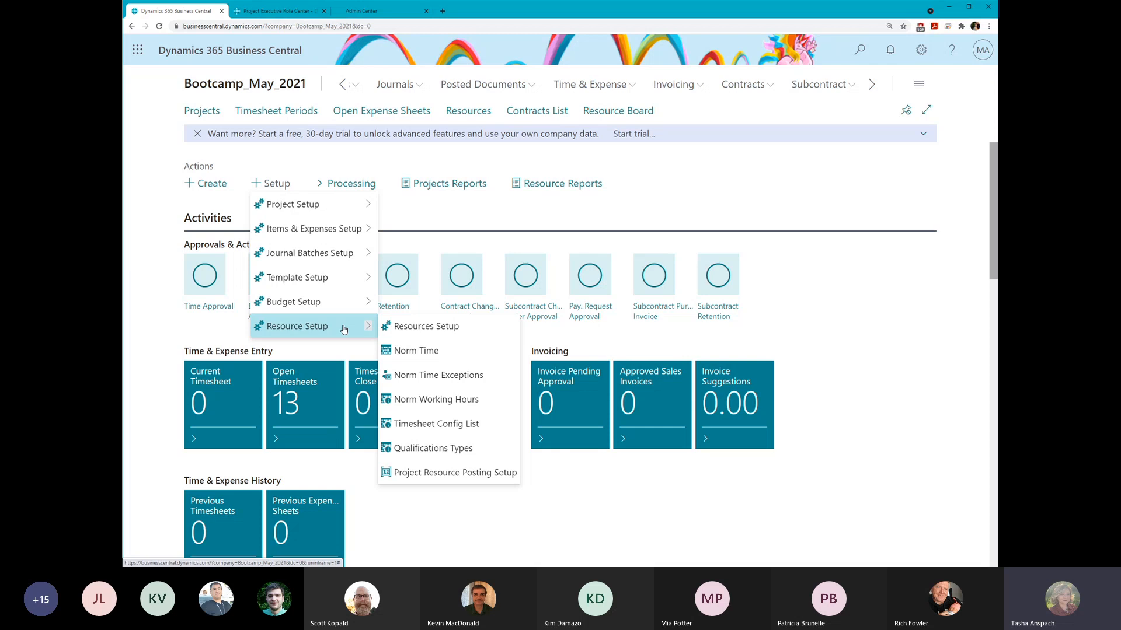
{"action": "left_click", "coordinate": [406, 329]}
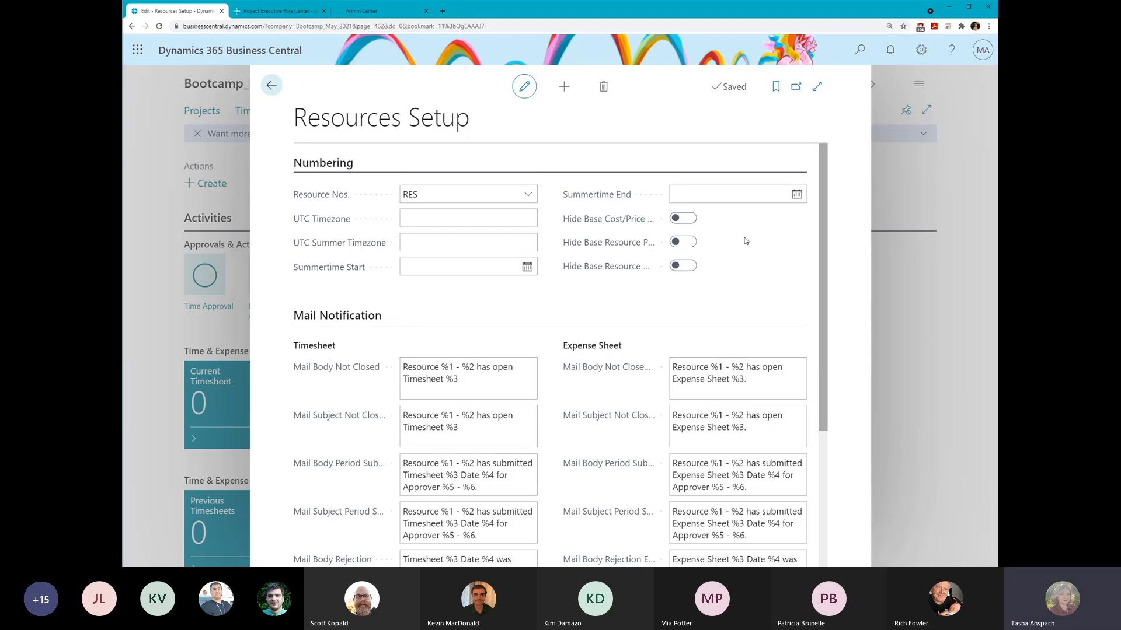
{"action": "left_click", "coordinate": [691, 219]}
{"action": "left_click", "coordinate": [691, 243]}
{"action": "left_click", "coordinate": [695, 266]}
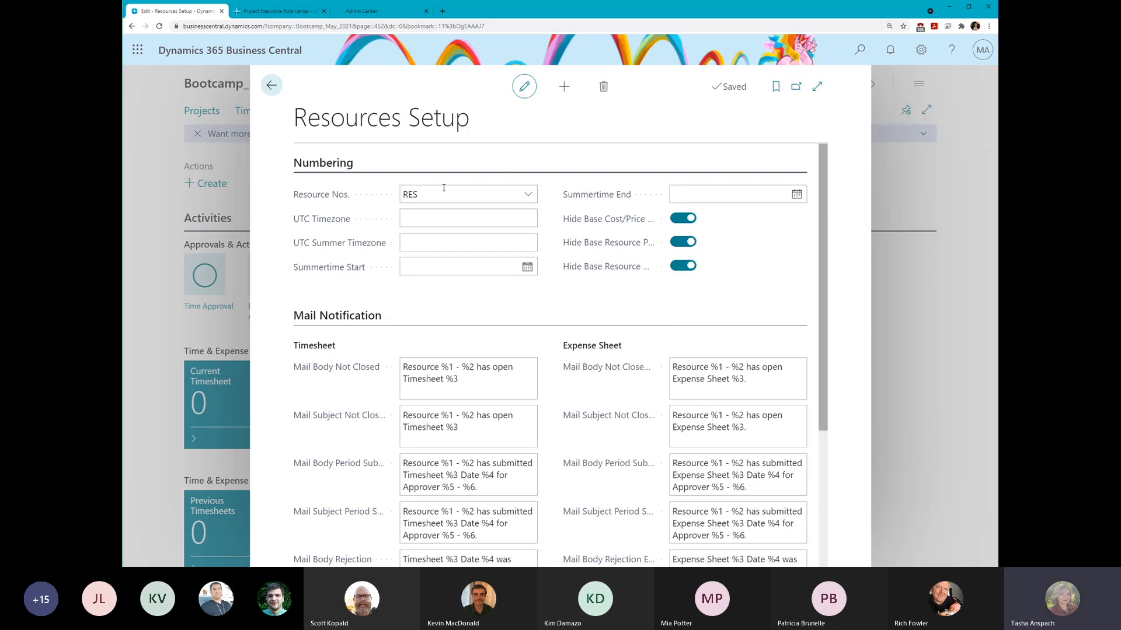
- Collapse the Numbering section and review the Timesheet and Expense Sheet mail notification texts
{"action": "left_click", "coordinate": [323, 163]}
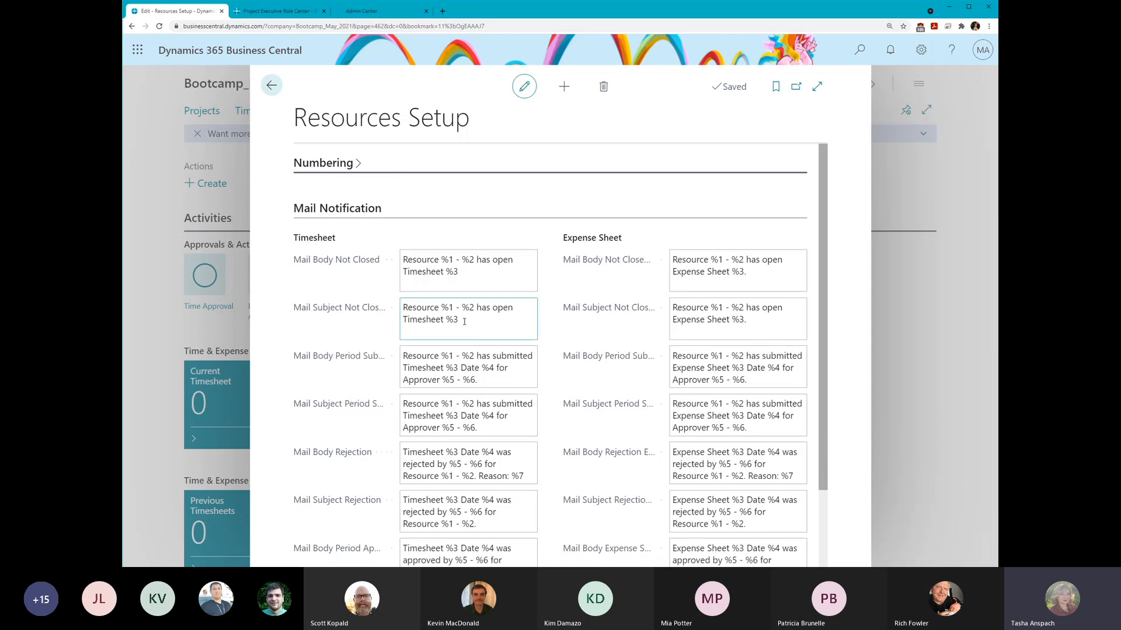
{"action": "scroll", "coordinate": [464, 322], "scroll_direction": "down", "scroll_amount": 2}
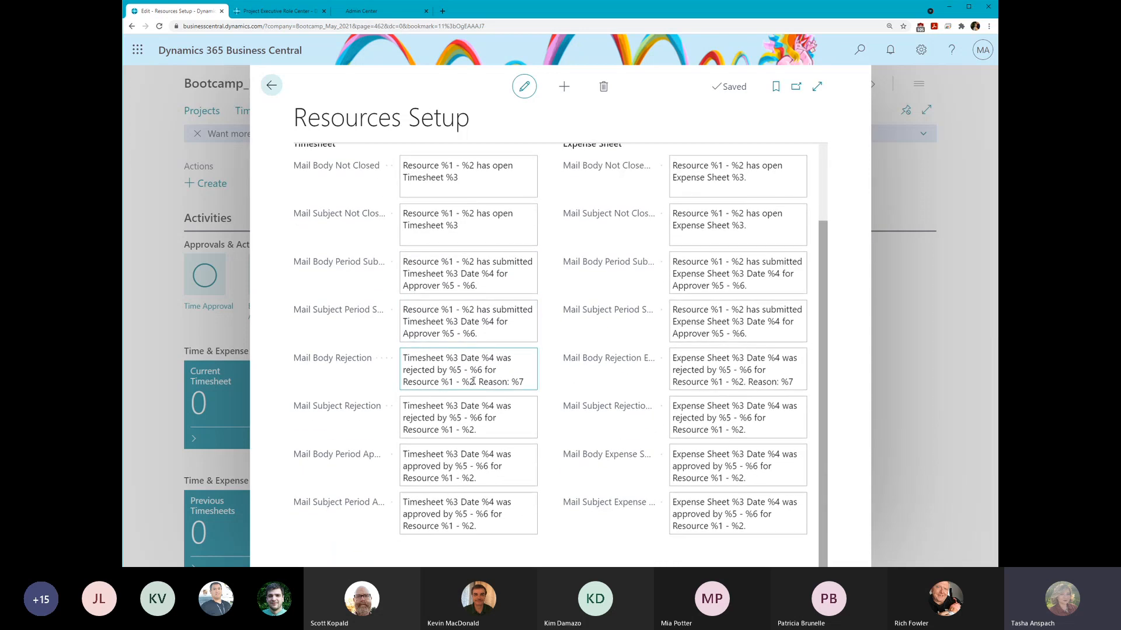
{"action": "scroll", "coordinate": [473, 380], "scroll_direction": "up", "scroll_amount": 2}
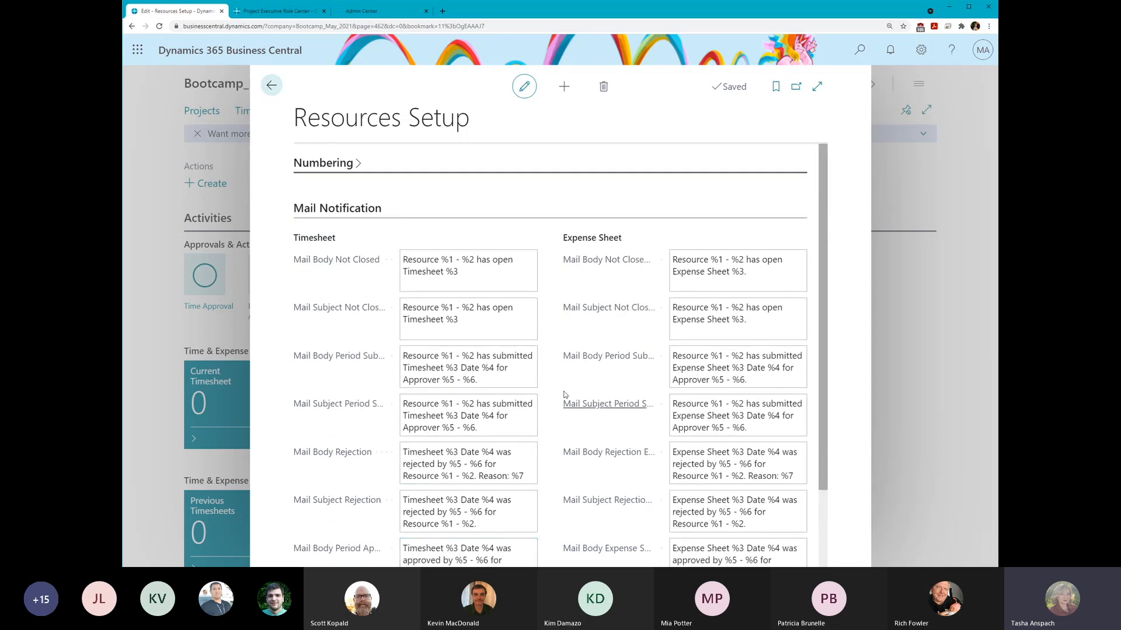
{"action": "scroll", "coordinate": [551, 398], "scroll_direction": "down", "scroll_amount": 1}
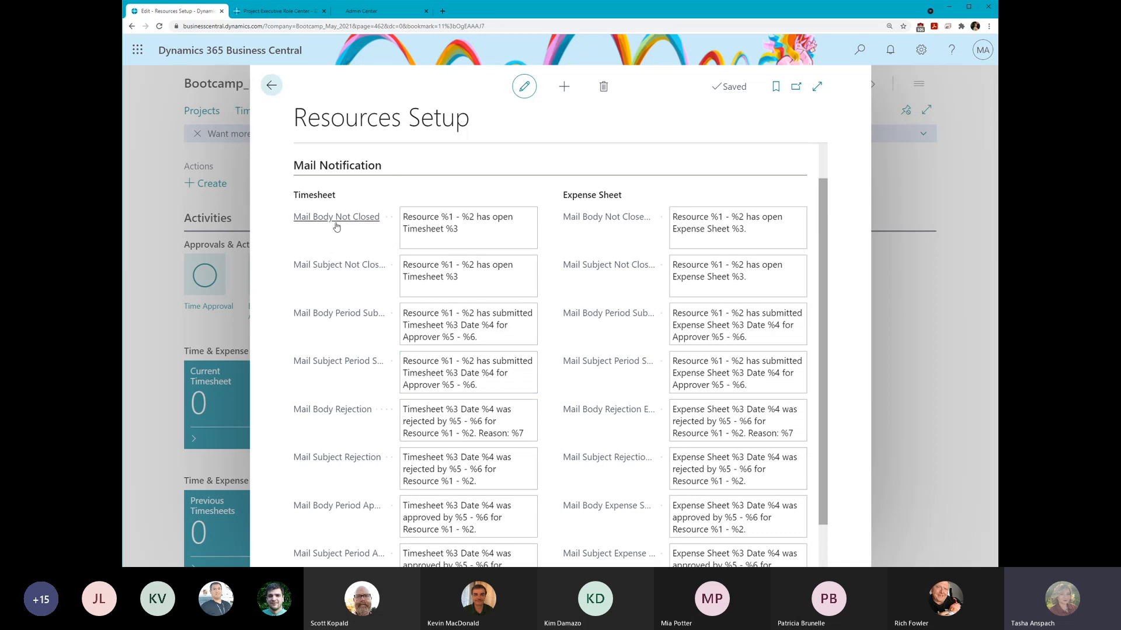
- Open the help documentation linked from the Mail Body Not Closed field, skim its topics, and return to Resources Setup
{"action": "mouse_move", "coordinate": [340, 221]}
{"action": "left_click", "coordinate": [316, 296]}
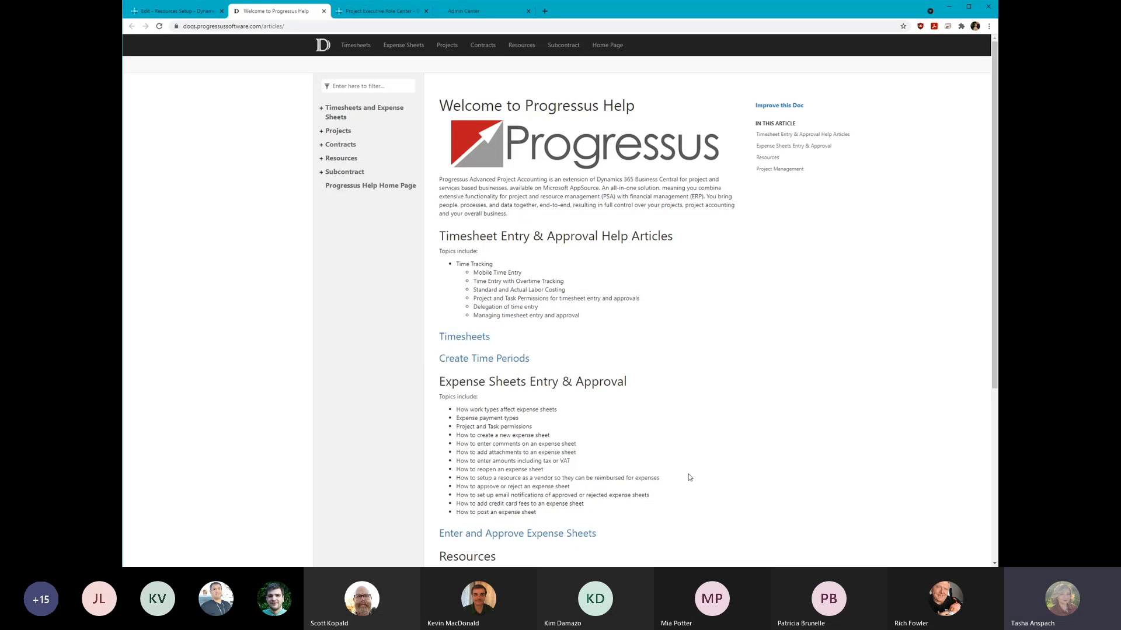
{"action": "scroll", "coordinate": [671, 438], "scroll_direction": "down", "scroll_amount": 2}
{"action": "scroll", "coordinate": [651, 398], "scroll_direction": "down", "scroll_amount": 2}
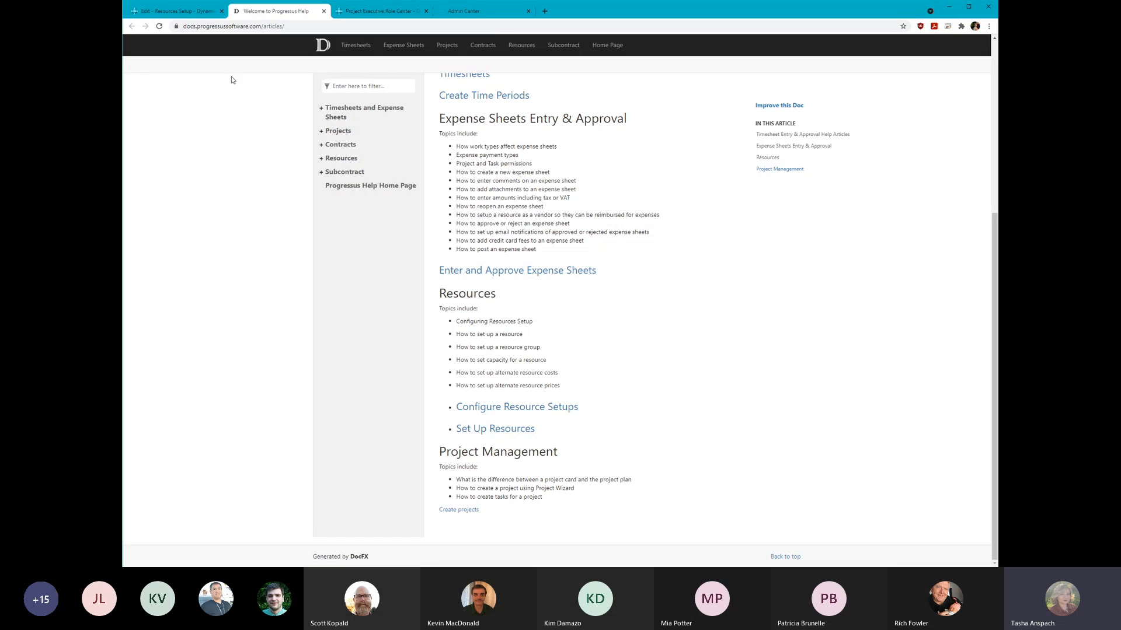
{"action": "left_click", "coordinate": [195, 13]}
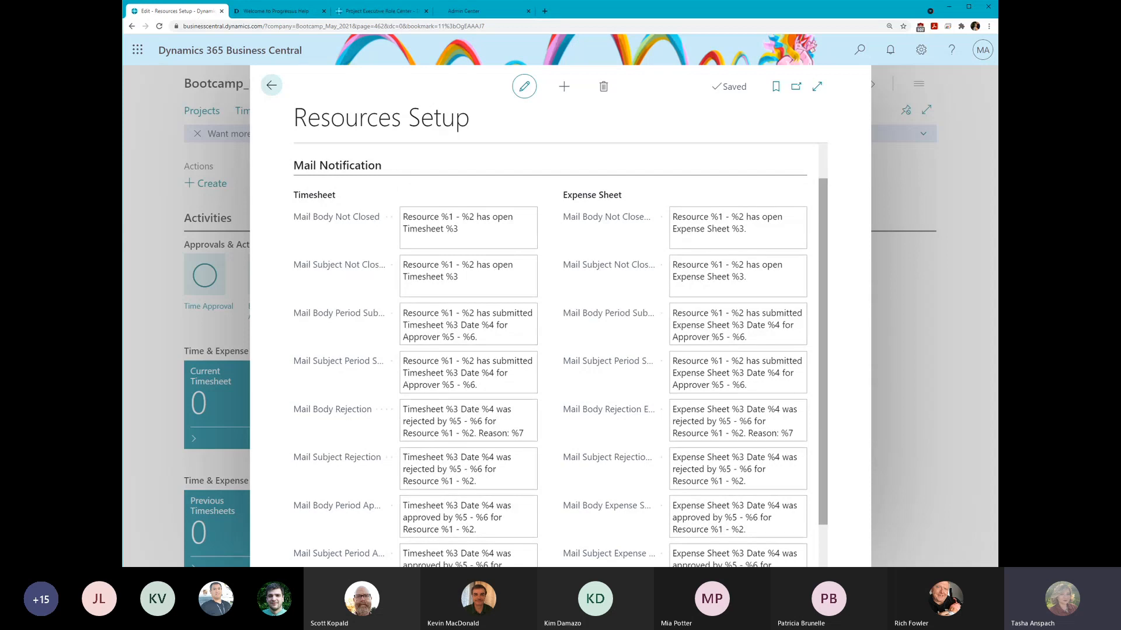
- Examine the Mail Subject Not Closed description and its %3 placeholder, then close Resources Setup
{"action": "mouse_move", "coordinate": [353, 215]}
{"action": "mouse_move", "coordinate": [322, 270]}
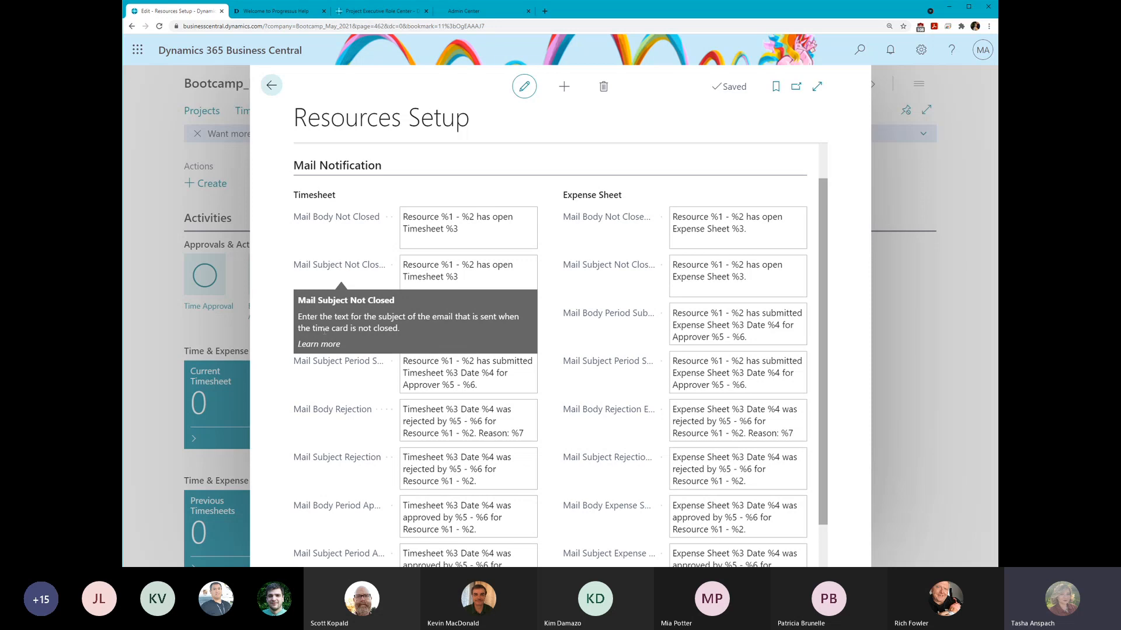
{"action": "left_click", "coordinate": [471, 277]}
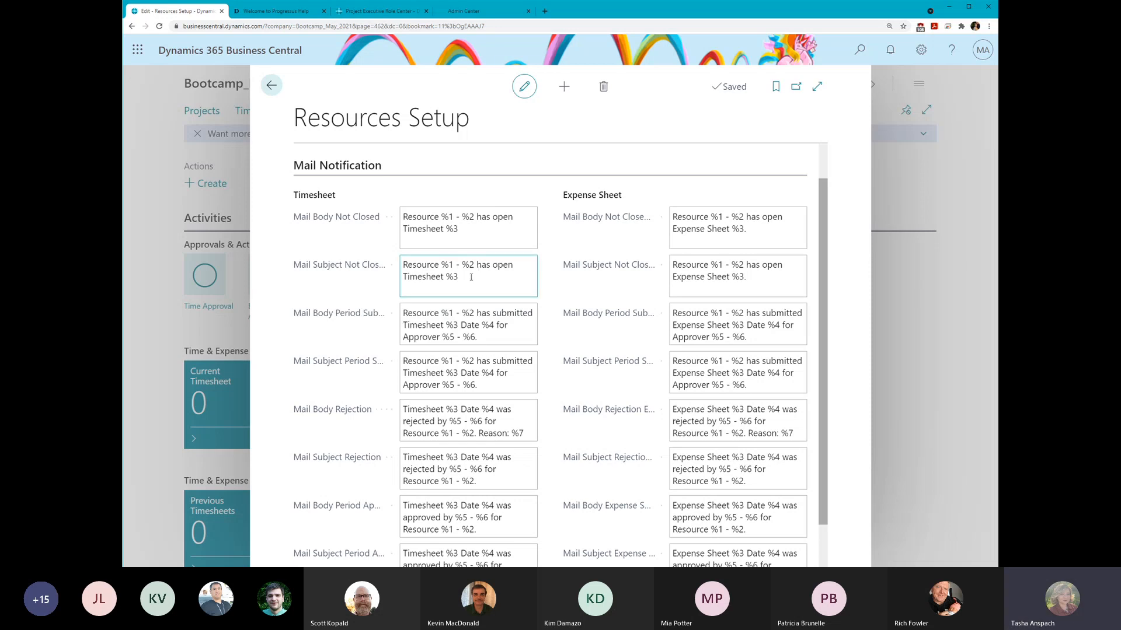
{"action": "left_click_drag", "start_coordinate": [471, 278], "coordinate": [446, 277]}
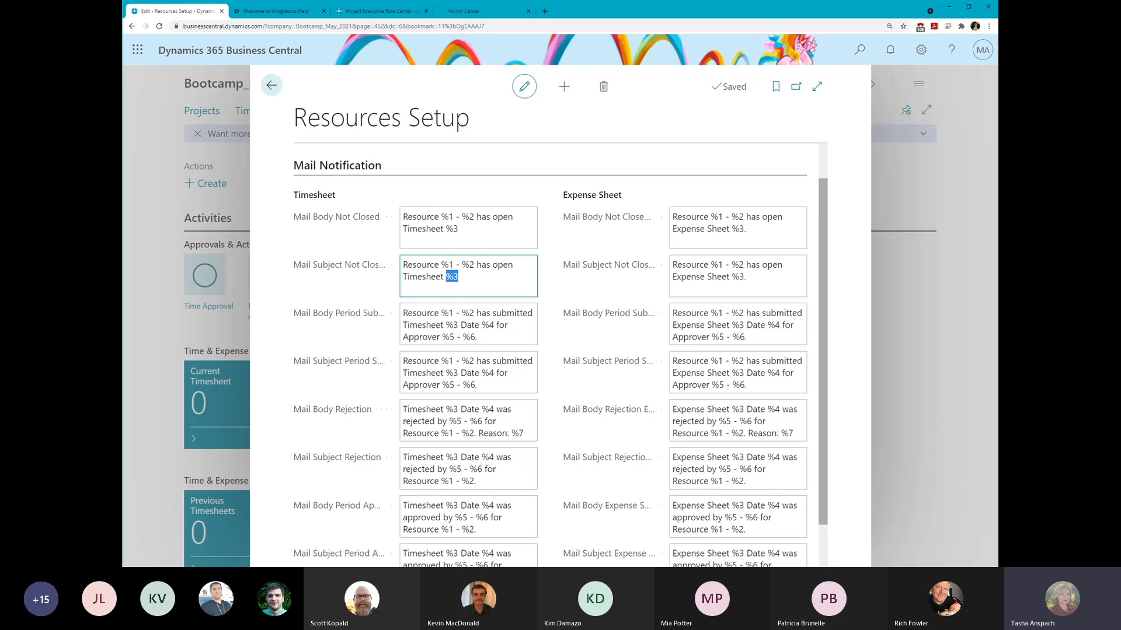
{"action": "left_click", "coordinate": [452, 276]}
{"action": "scroll", "coordinate": [321, 234], "scroll_direction": "down", "scroll_amount": 2}
{"action": "left_click", "coordinate": [271, 85]}
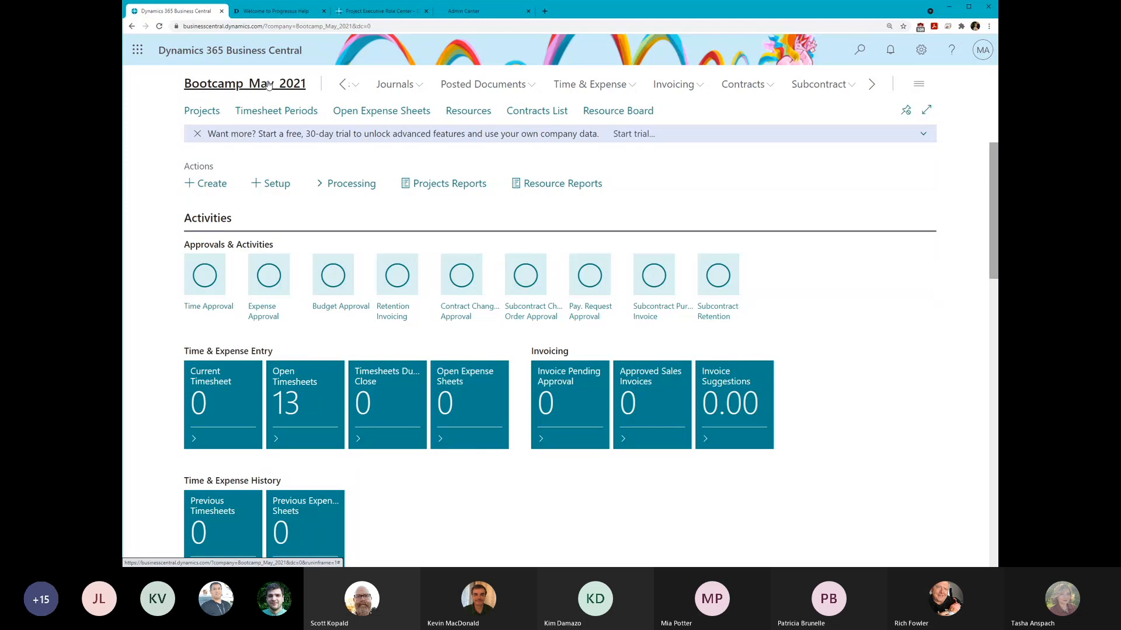
- Open the Norm Time list from the resource setup options and view the norm time data for code 40-5
{"action": "left_click", "coordinate": [277, 182]}
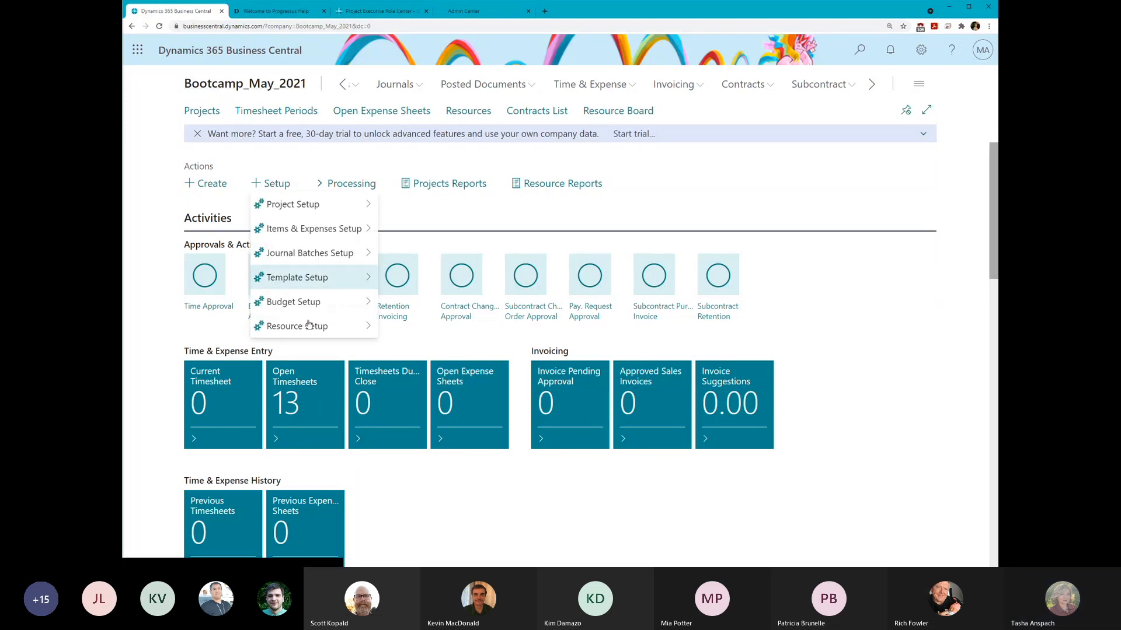
{"action": "mouse_move", "coordinate": [307, 324]}
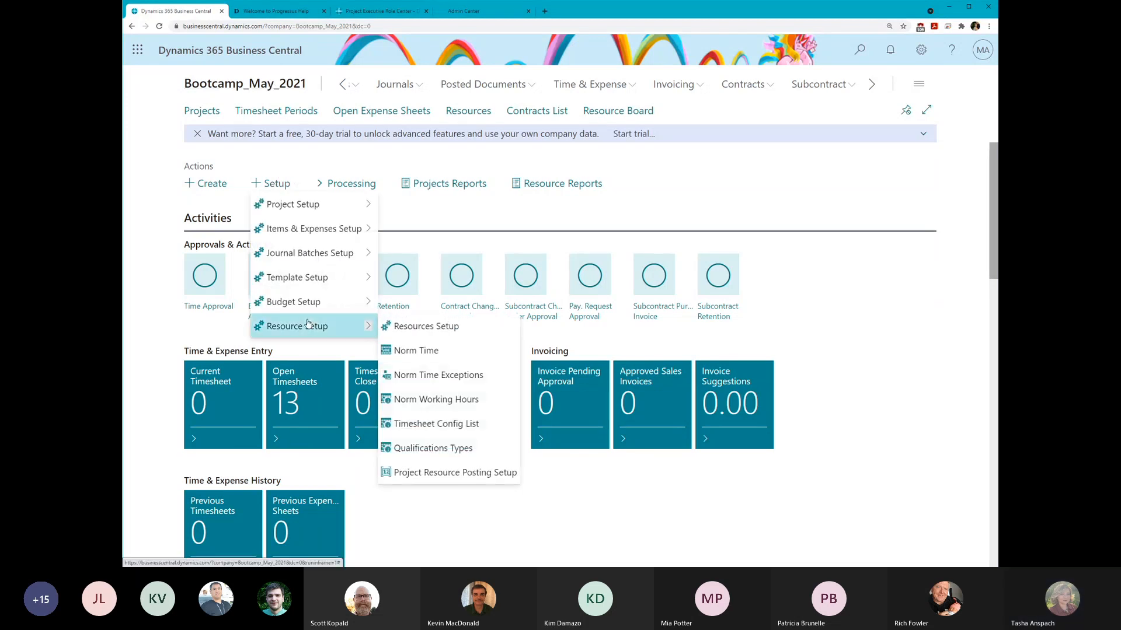
{"action": "left_click", "coordinate": [416, 350]}
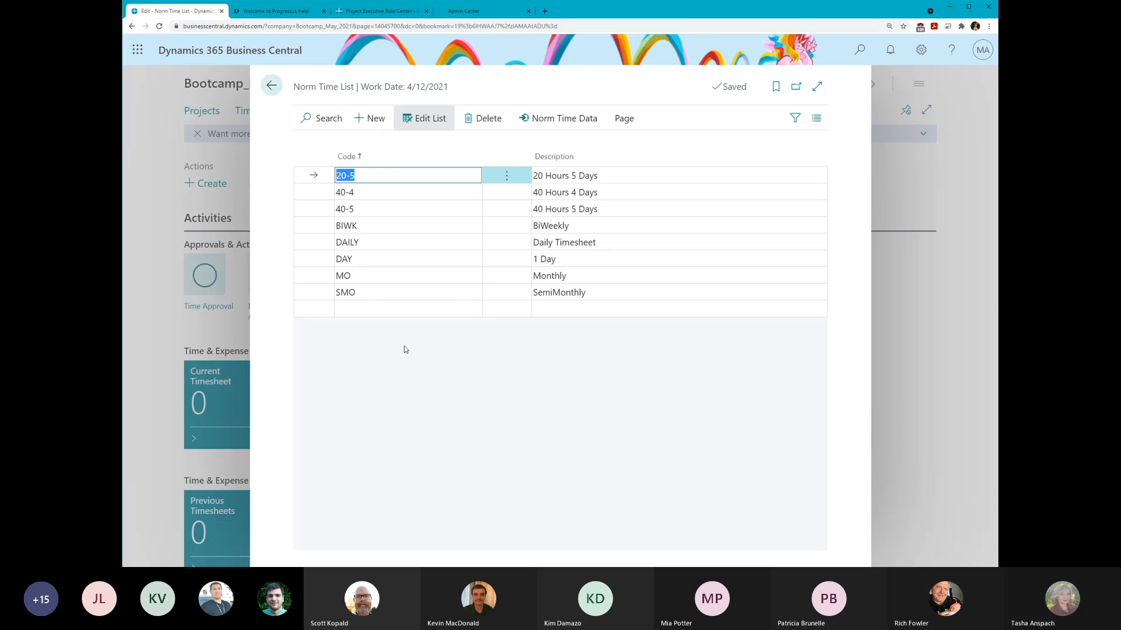
{"action": "left_click", "coordinate": [418, 359]}
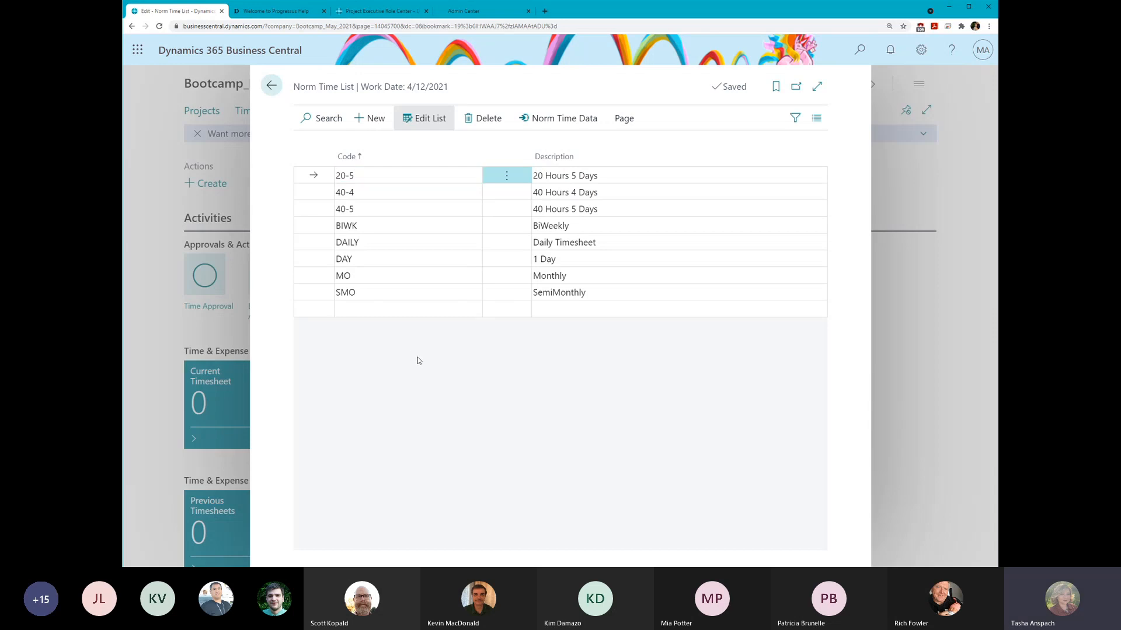
{"action": "left_click", "coordinate": [376, 311]}
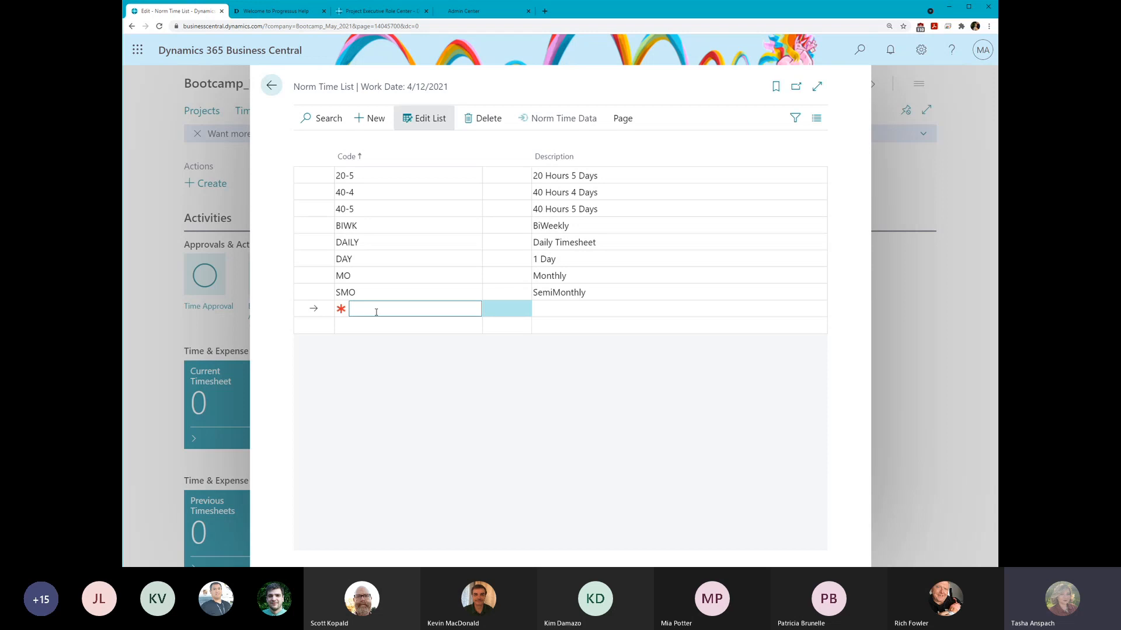
{"action": "left_click", "coordinate": [386, 210]}
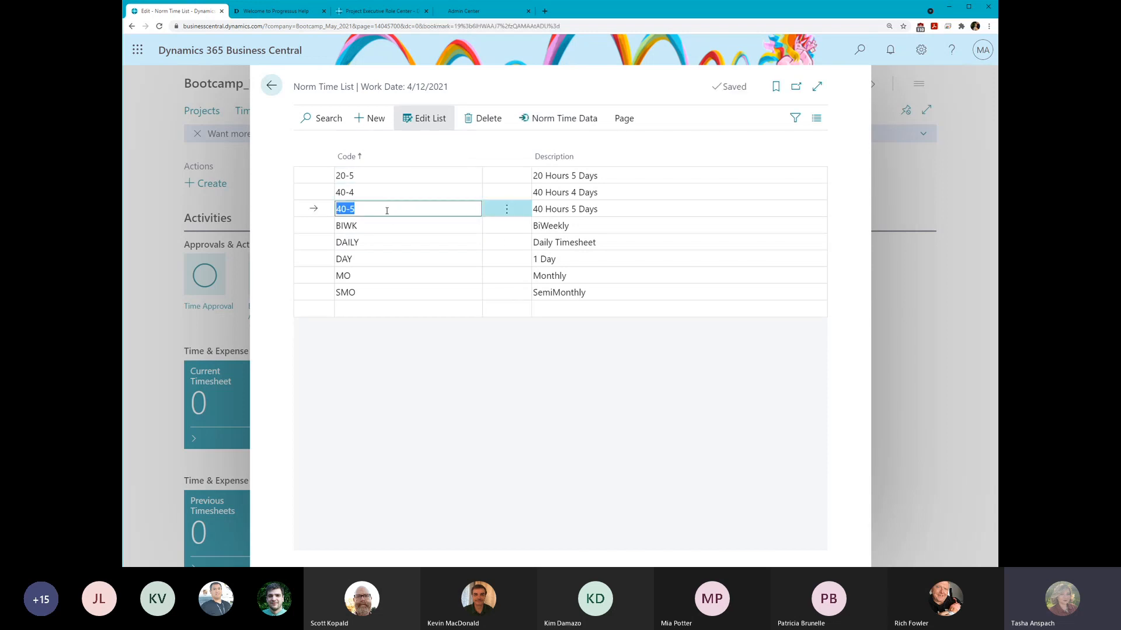
{"action": "left_click", "coordinate": [380, 210]}
{"action": "left_click", "coordinate": [564, 120]}
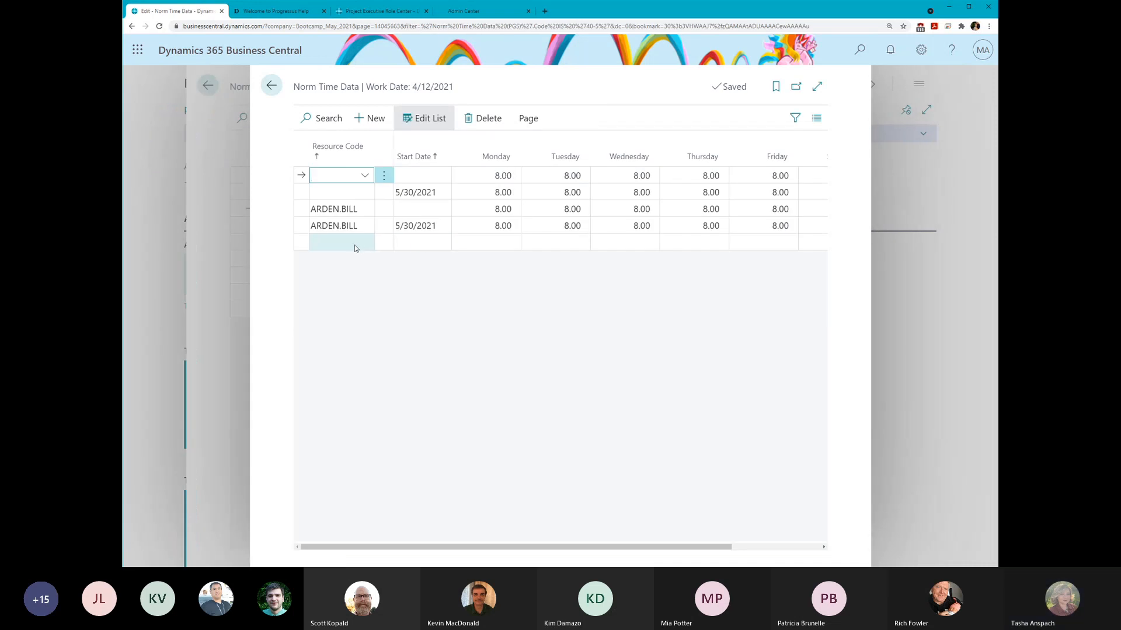
- View the resource choices for a blank norm time data line, then close both norm time pages without adding an entry
{"action": "left_click", "coordinate": [331, 242]}
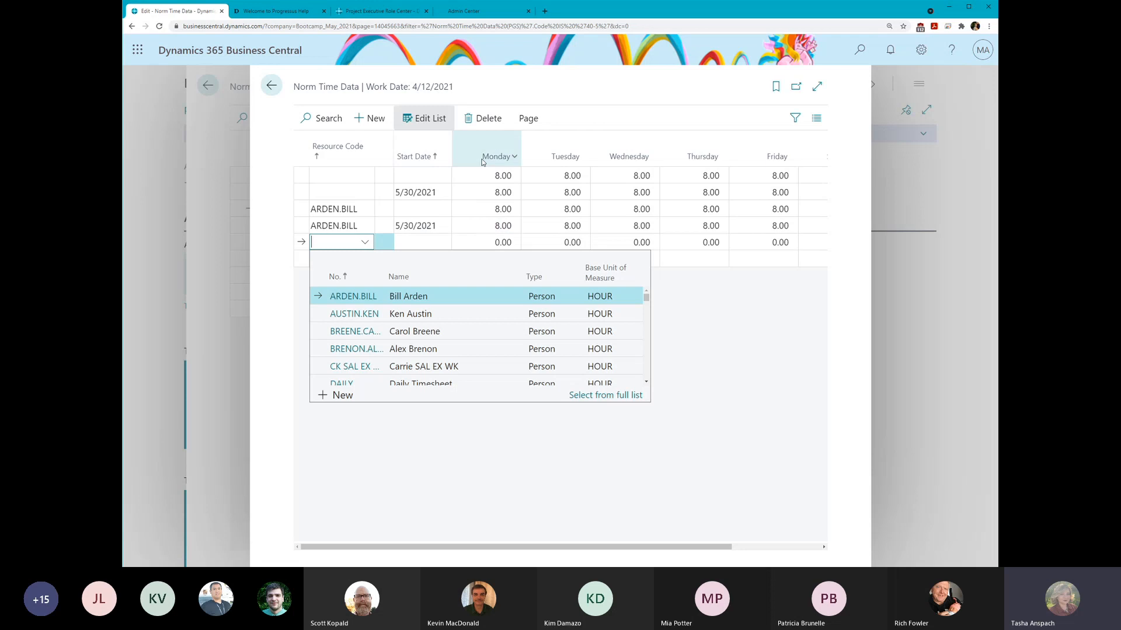
{"action": "left_click_drag", "start_coordinate": [635, 545], "coordinate": [450, 500]}
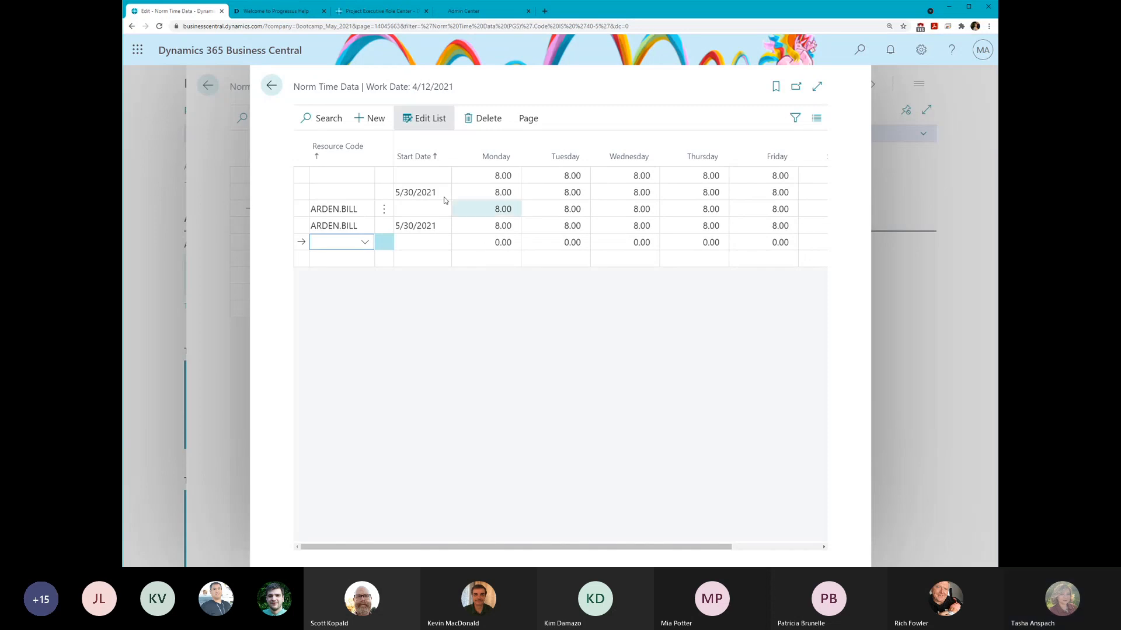
{"action": "left_click", "coordinate": [268, 86]}
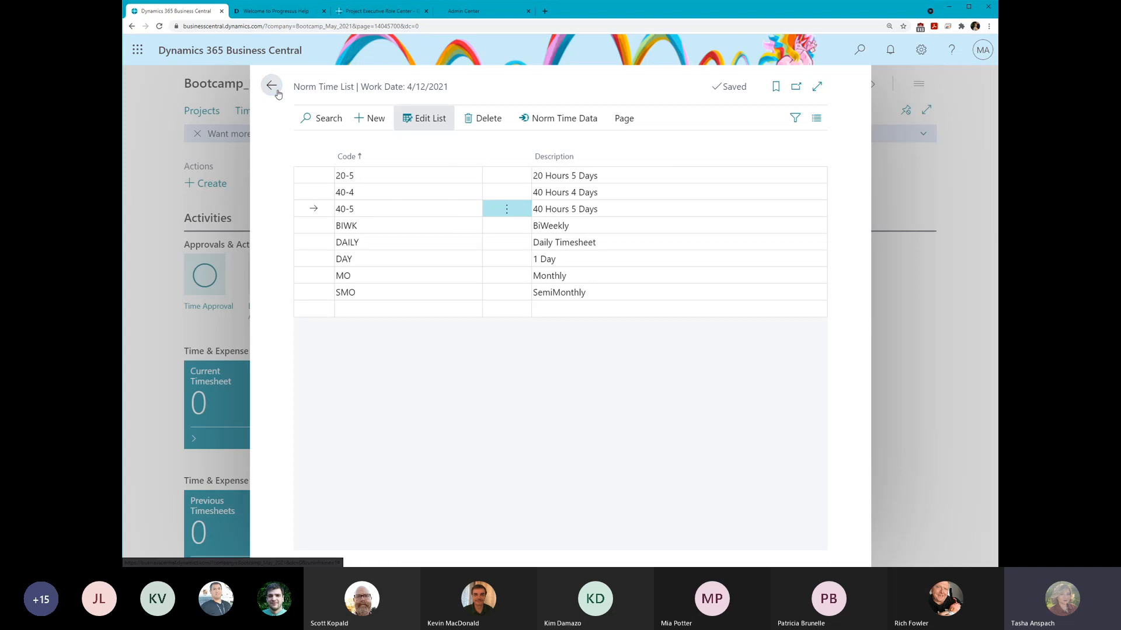
{"action": "left_click", "coordinate": [271, 85]}
- Open Norm Time Exceptions from the resource setup options and start an exception dated 7/4/2021 without a resource code
{"action": "left_click", "coordinate": [272, 183]}
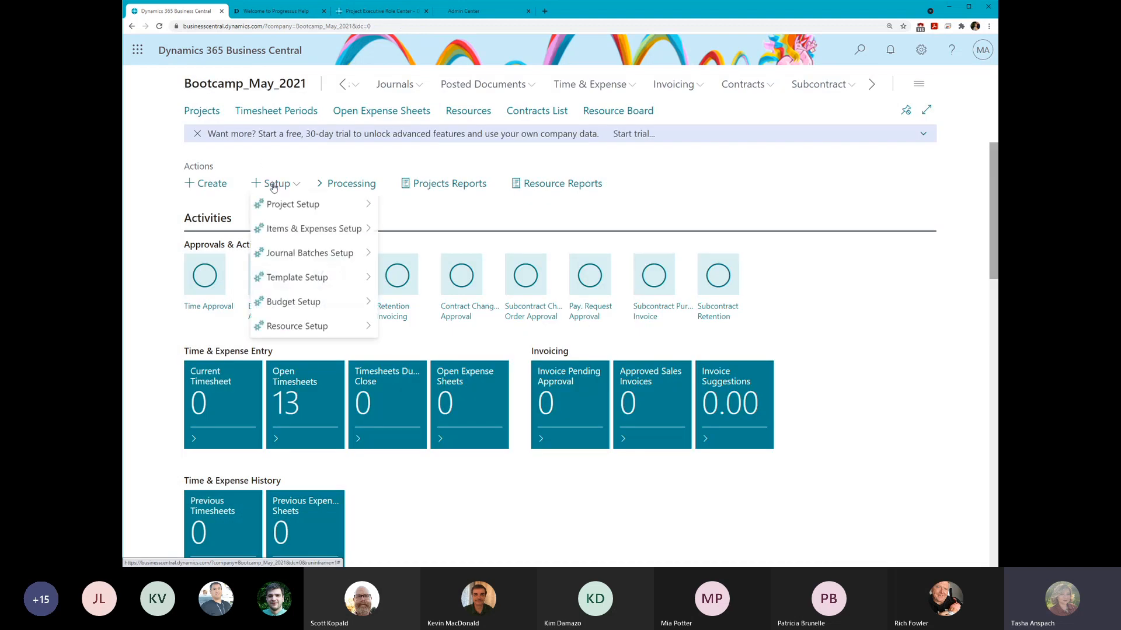
{"action": "mouse_move", "coordinate": [286, 331]}
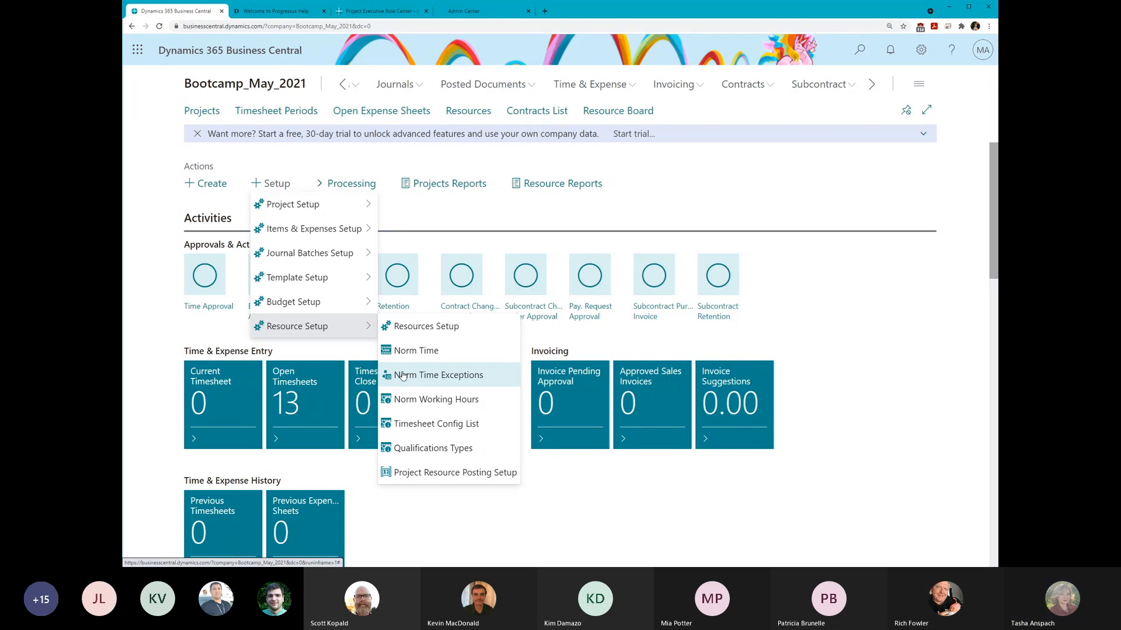
{"action": "left_click", "coordinate": [443, 377]}
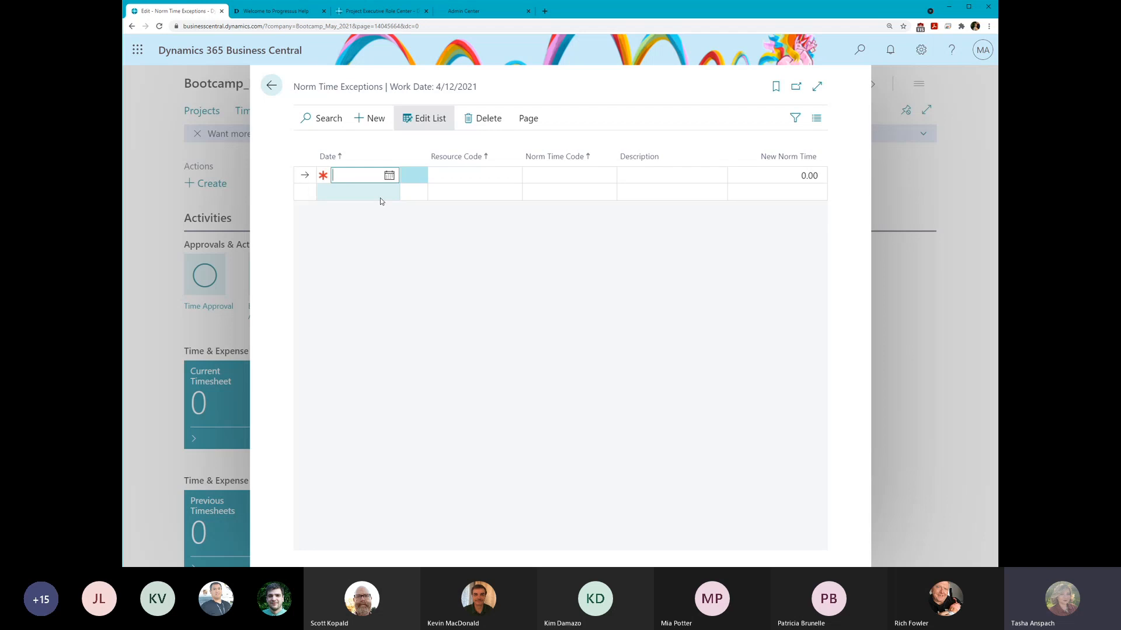
{"action": "type", "text": "070421"}
{"action": "key", "text": "Tab"}
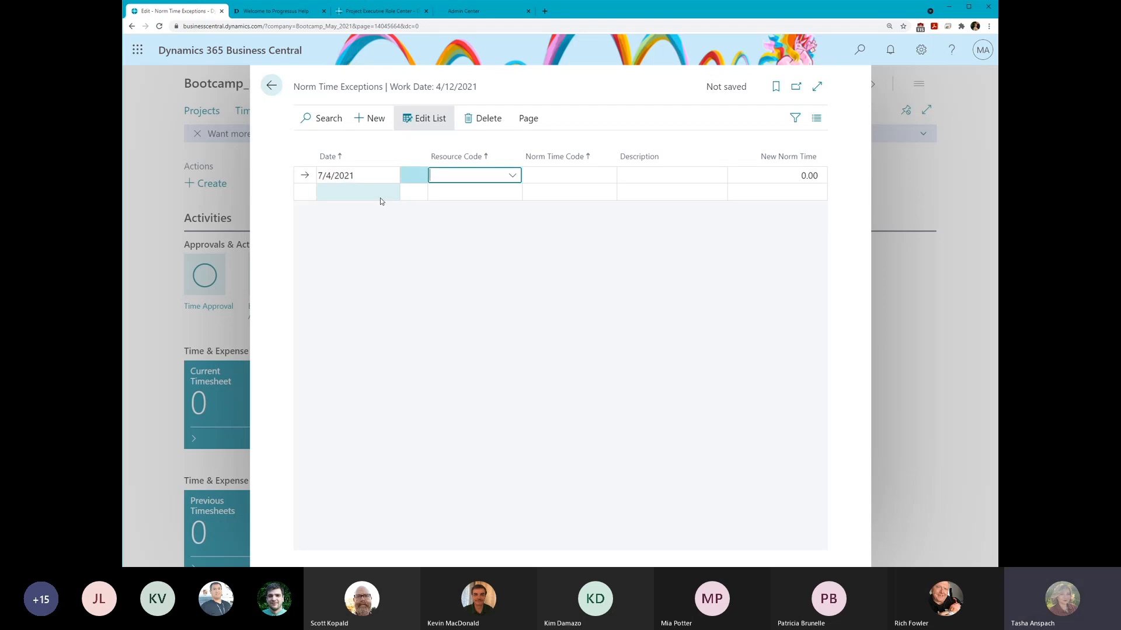
- Assign norm time code 40-5 and the description "4th of July" to the 7/4/2021 exception, then close Norm Time Exceptions
{"action": "left_click", "coordinate": [541, 177]}
{"action": "scroll", "coordinate": [589, 283], "scroll_direction": "down", "scroll_amount": 6}
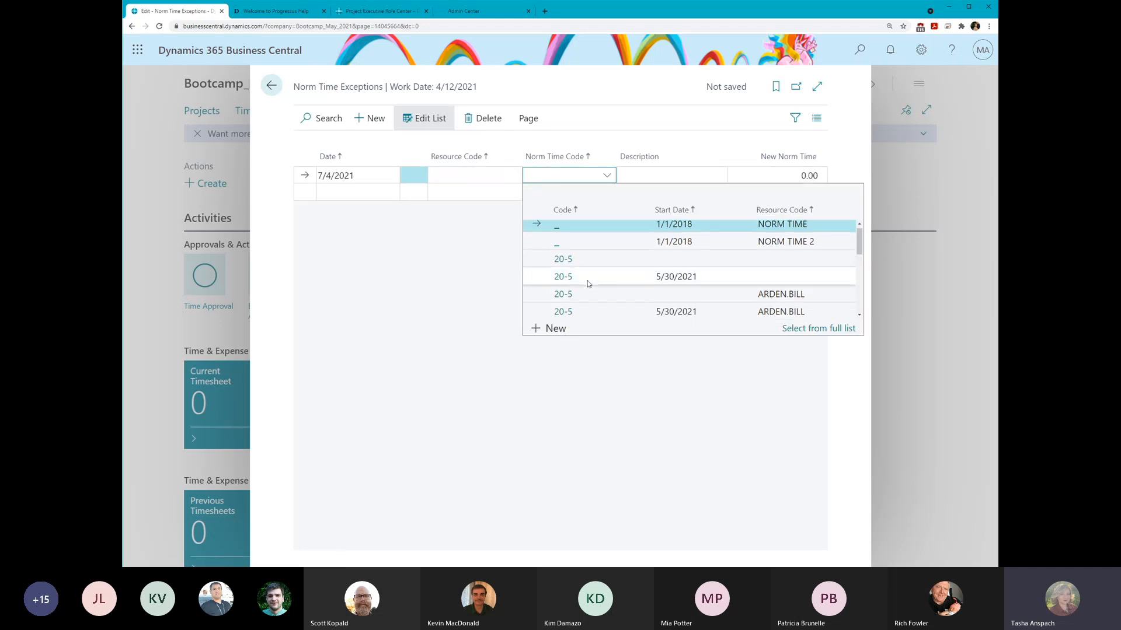
{"action": "scroll", "coordinate": [588, 284], "scroll_direction": "down", "scroll_amount": 3}
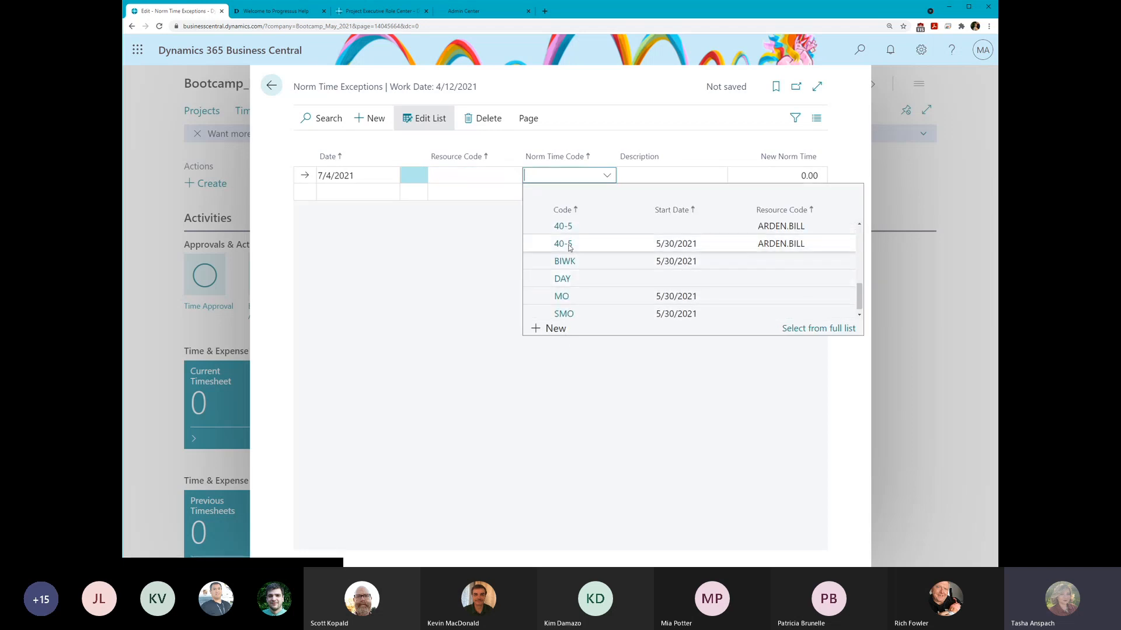
{"action": "scroll", "coordinate": [569, 247], "scroll_direction": "up", "scroll_amount": 1}
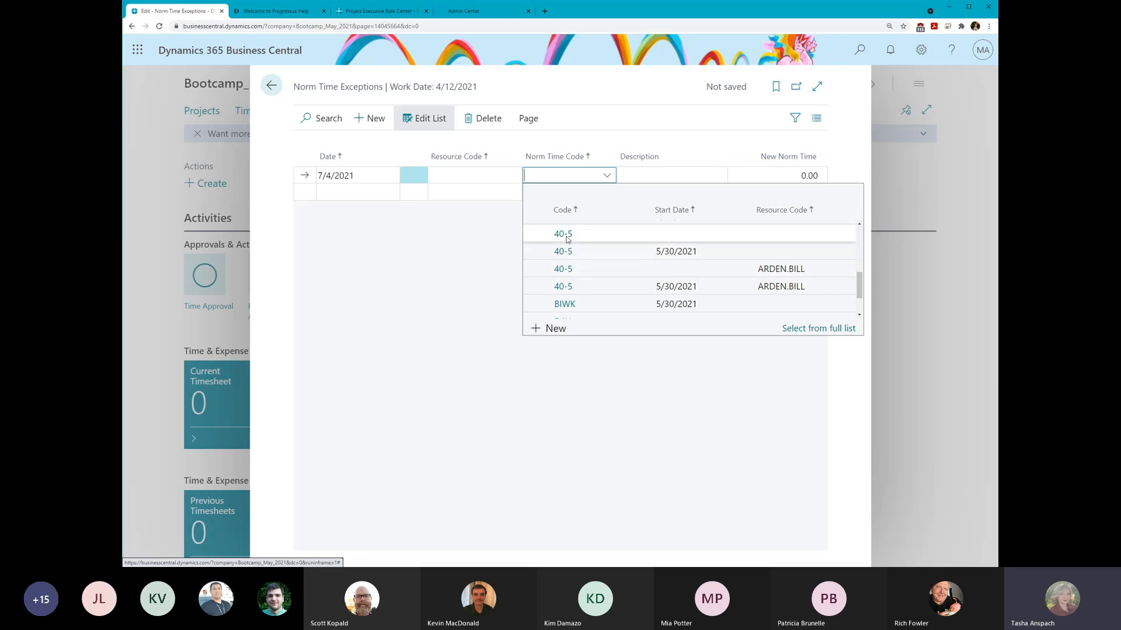
{"action": "left_click", "coordinate": [564, 252]}
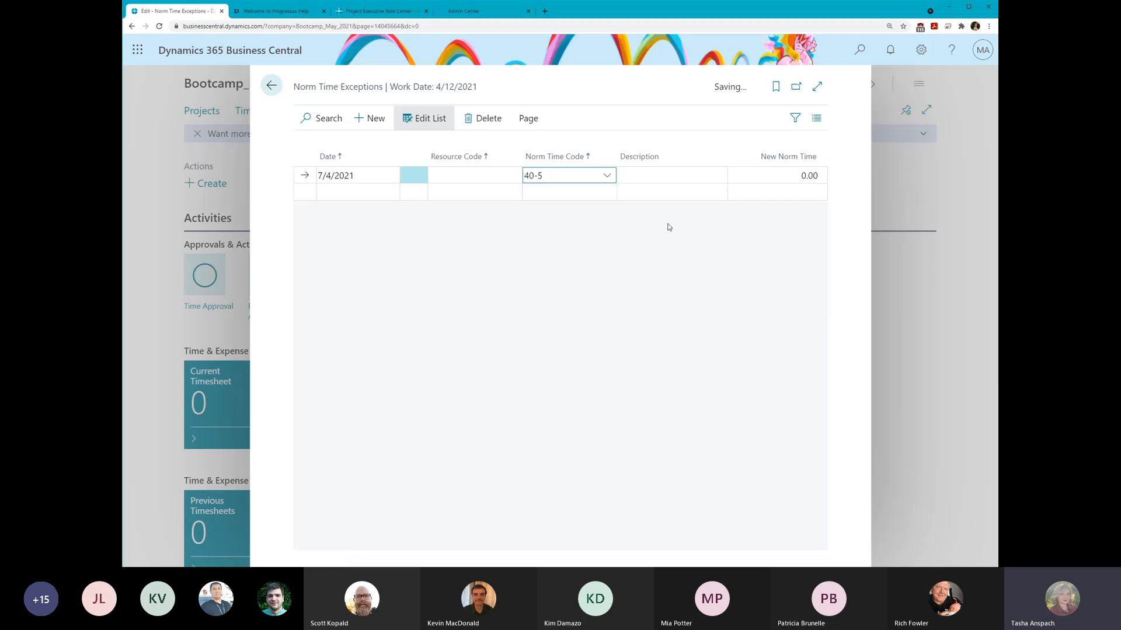
{"action": "left_click", "coordinate": [679, 173]}
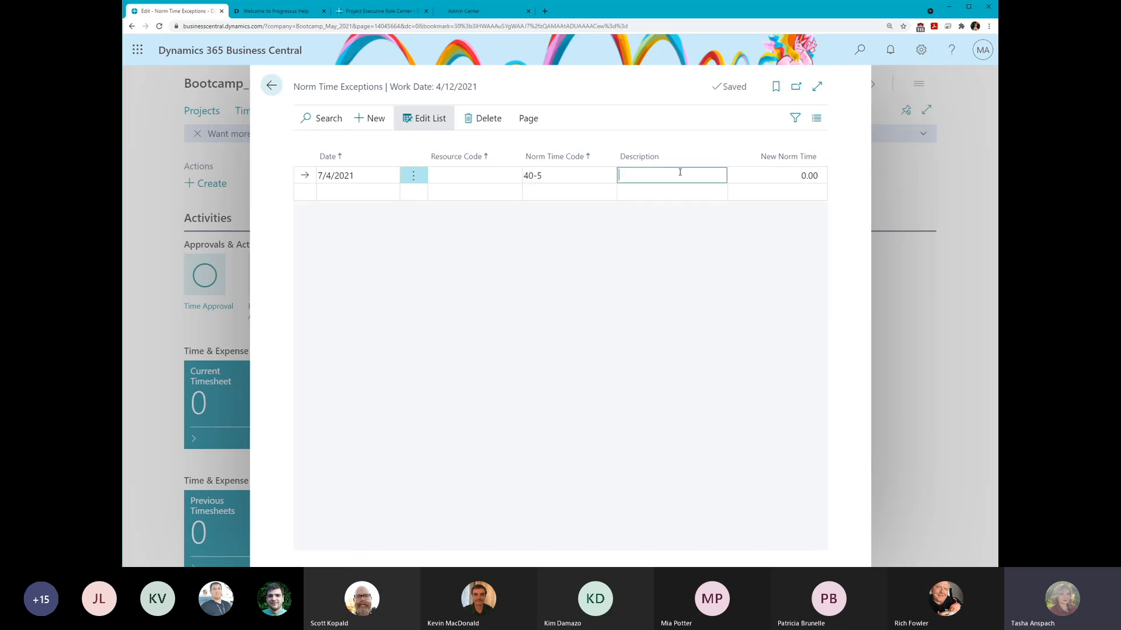
{"action": "type", "text": "4th of July"}
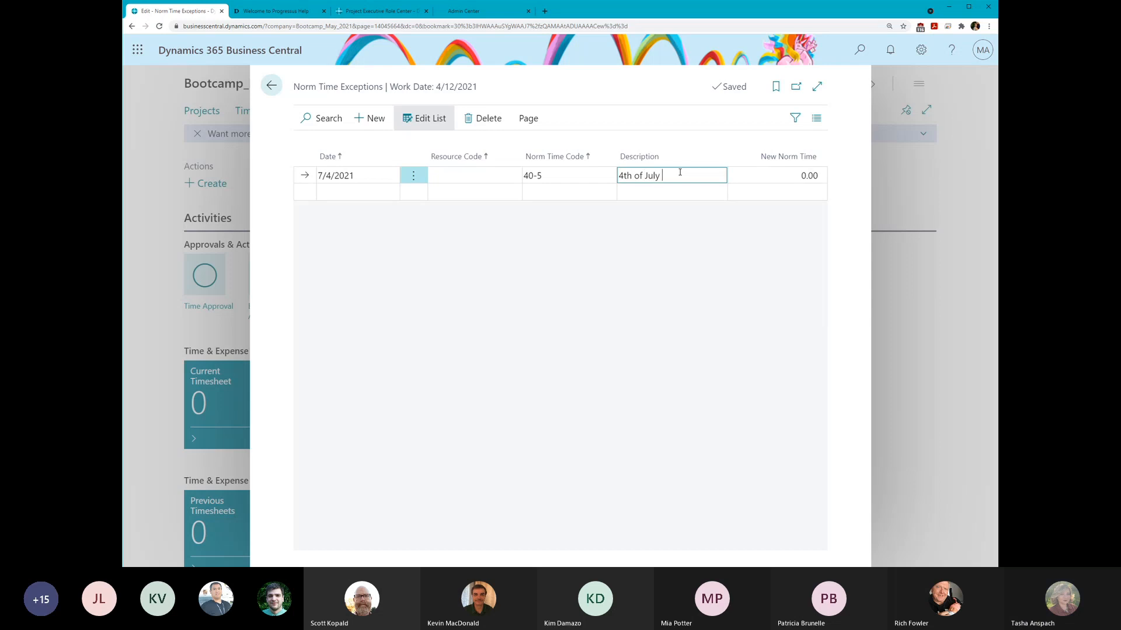
{"action": "key", "text": "Tab"}
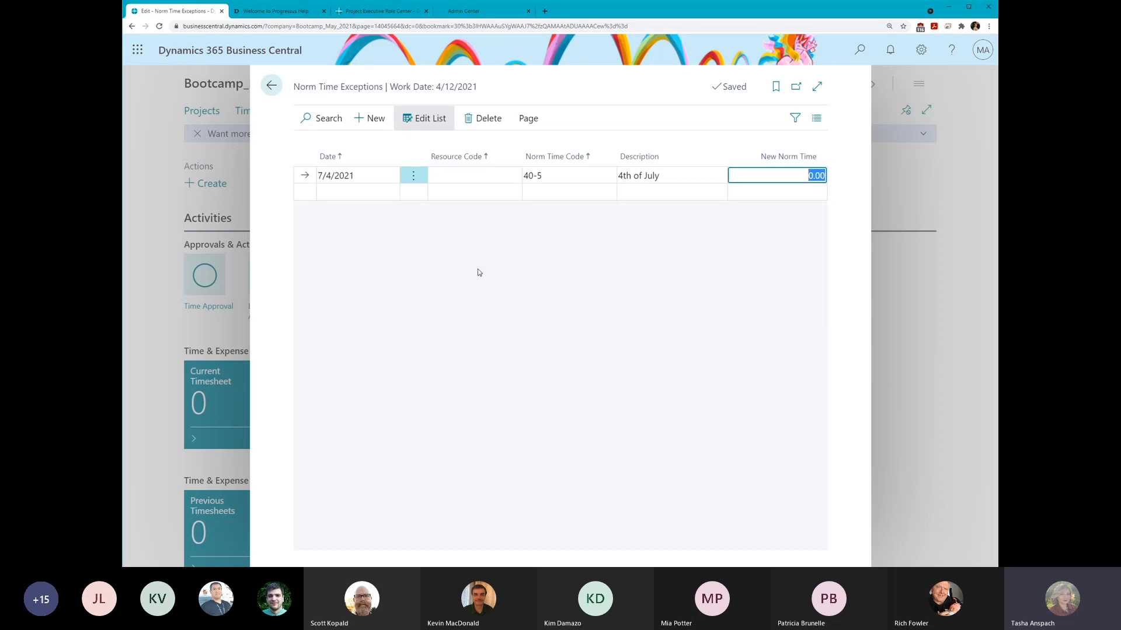
{"action": "left_click", "coordinate": [271, 86]}
- Open Norm Working Hours from the resource setup options and add code 1 with start date 4/27/2021
{"action": "left_click", "coordinate": [269, 184]}
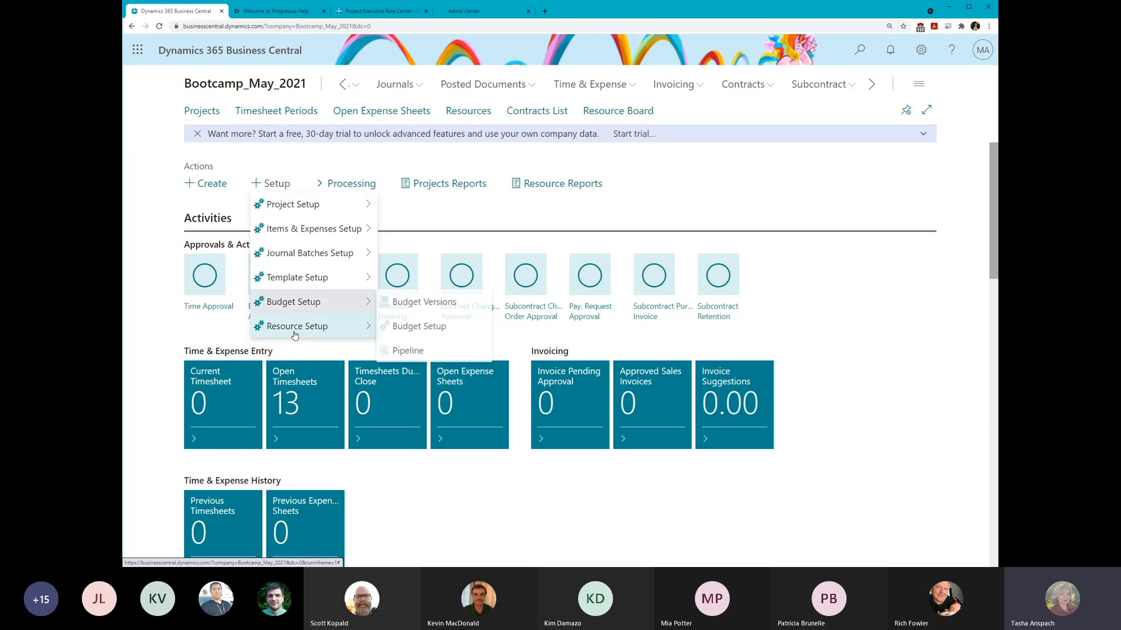
{"action": "mouse_move", "coordinate": [296, 332]}
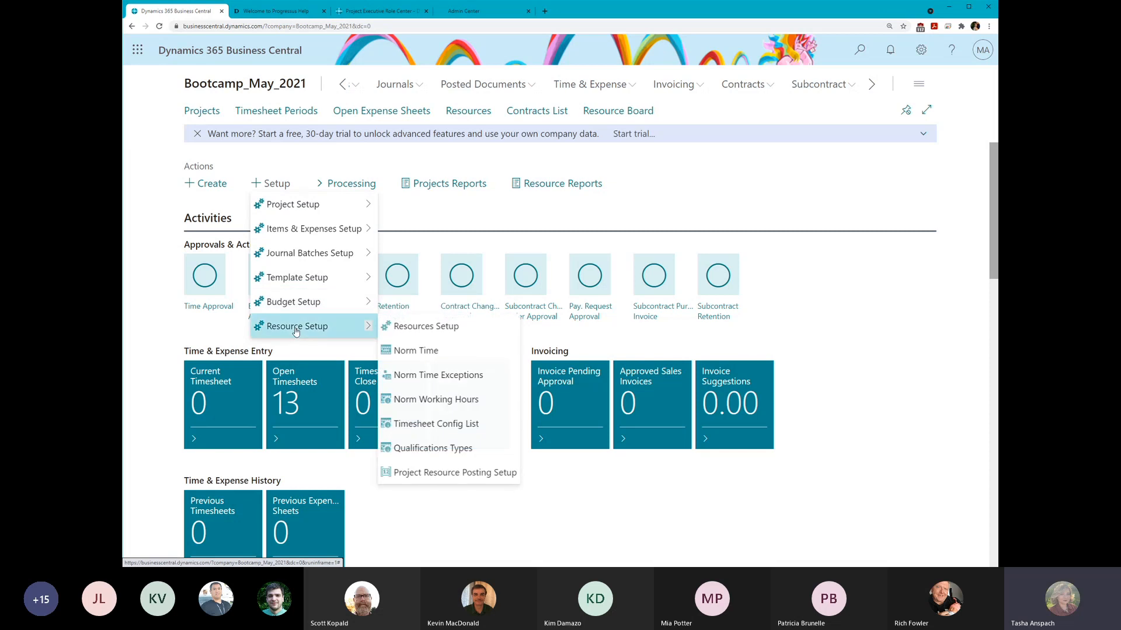
{"action": "left_click", "coordinate": [436, 401]}
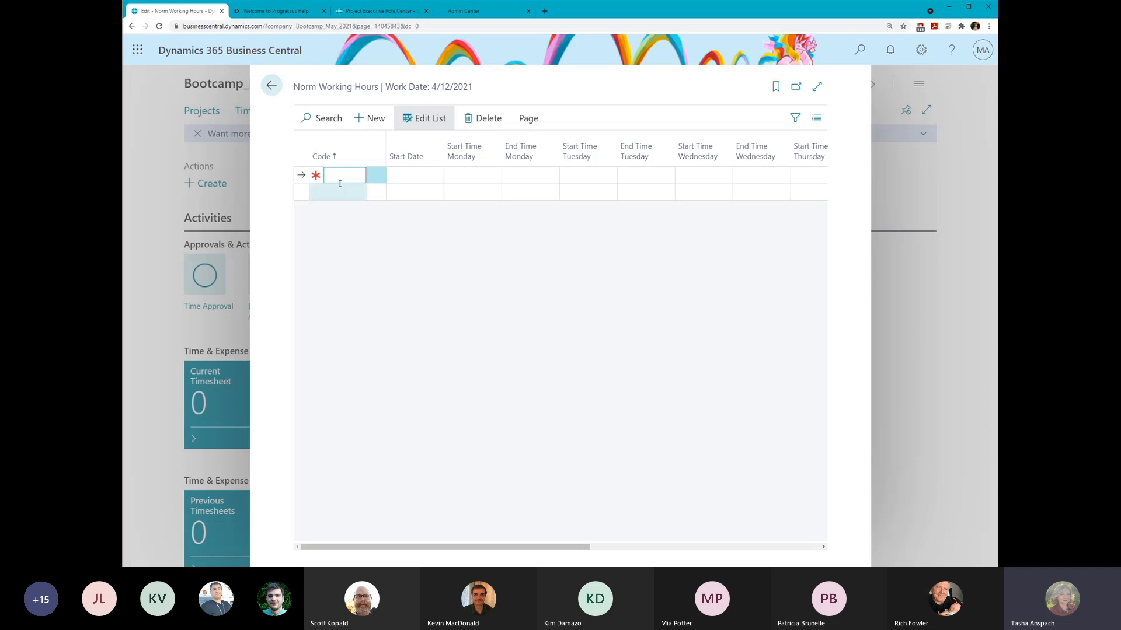
{"action": "type", "text": "1"}
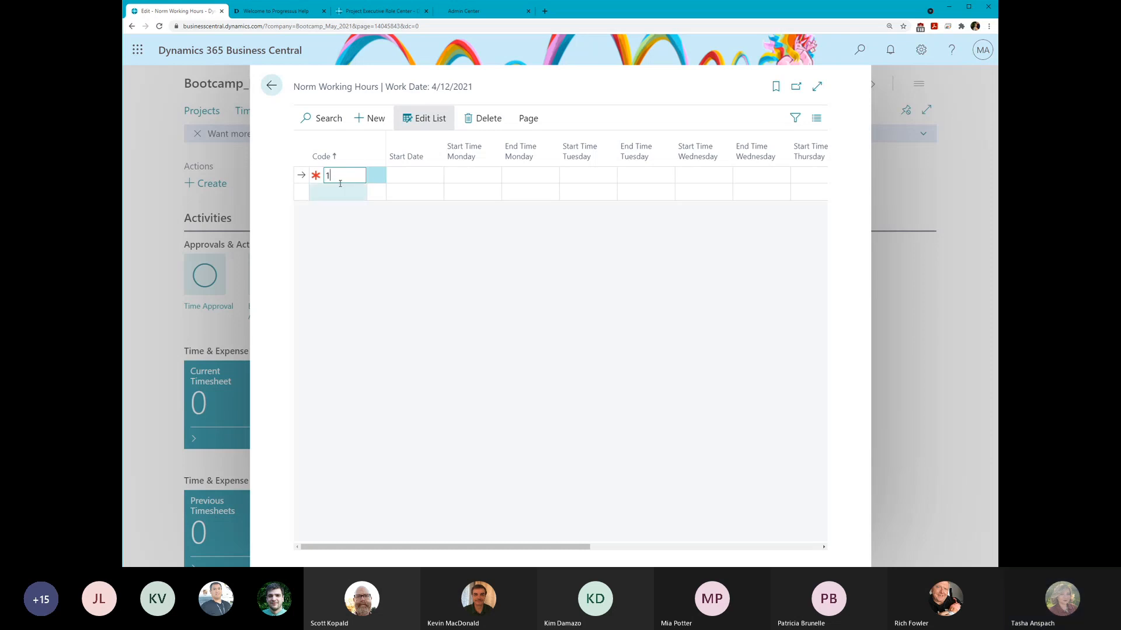
{"action": "key", "text": "Tab"}
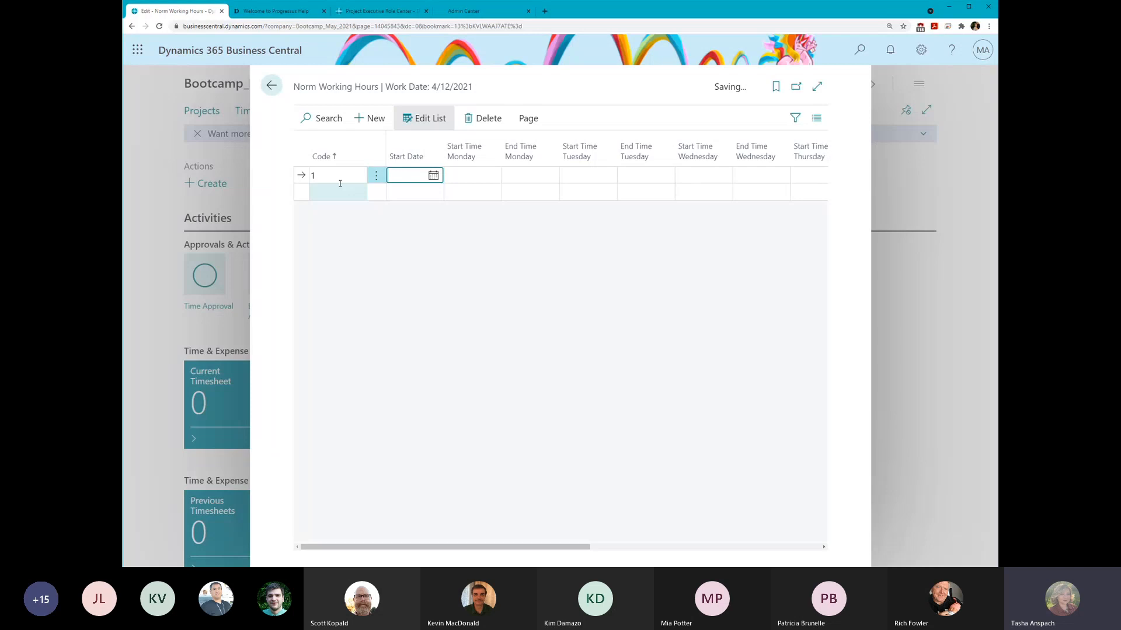
{"action": "type", "text": "4/27/2021"}
{"action": "key", "text": "Tab"}
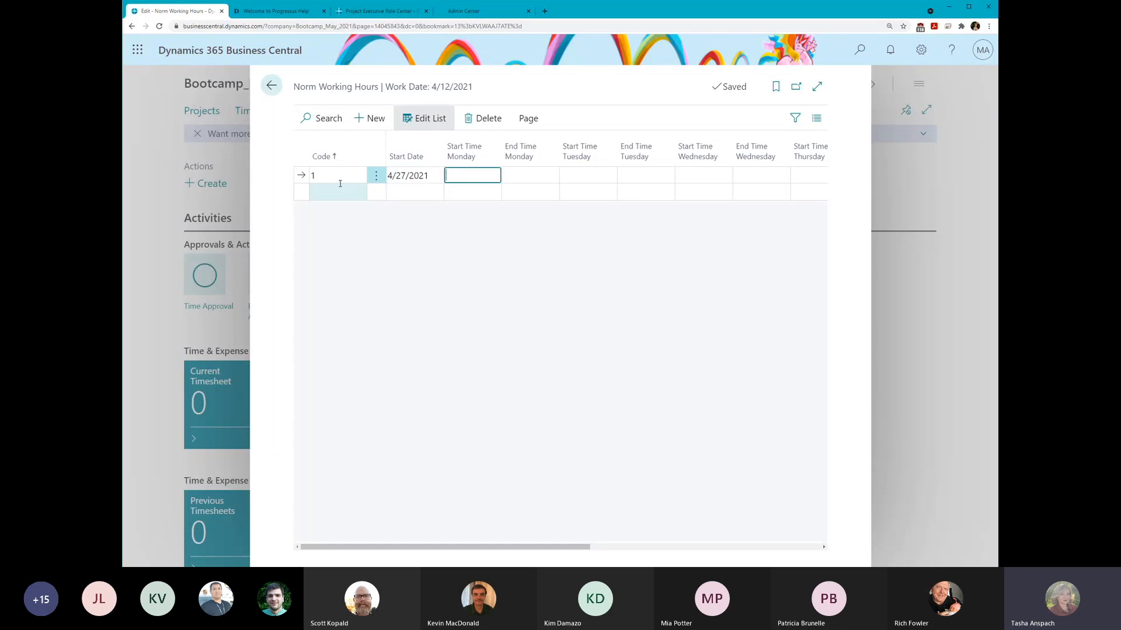
- Set the Monday working hours for code 1 from 6:00 AM to 3:00 PM and close Norm Working Hours
{"action": "type", "text": "0600"}
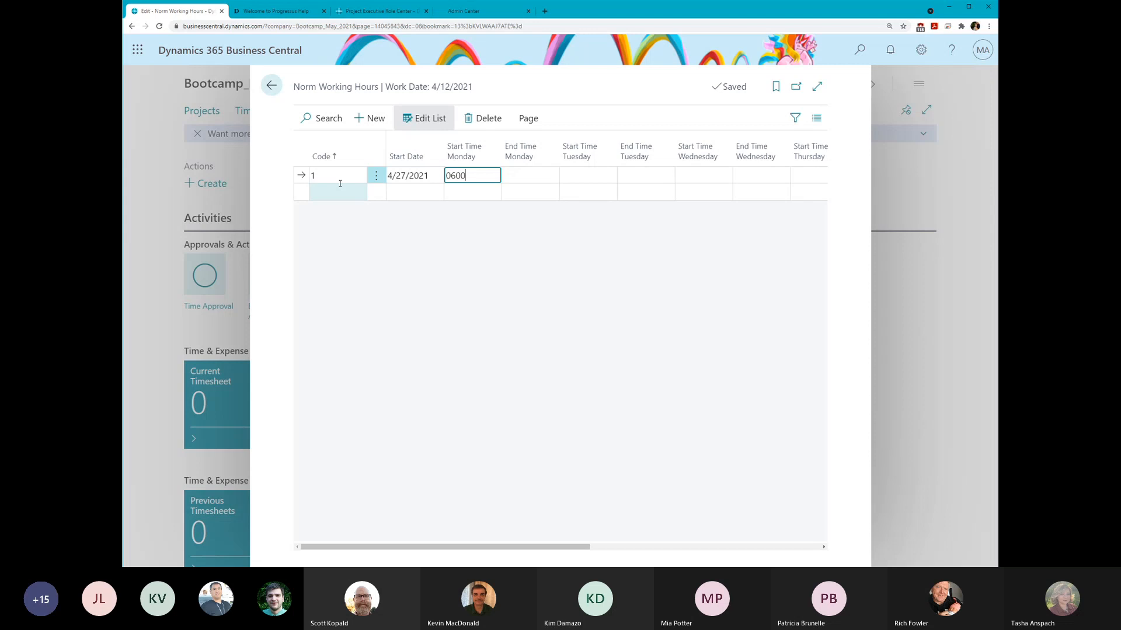
{"action": "key", "text": "Tab"}
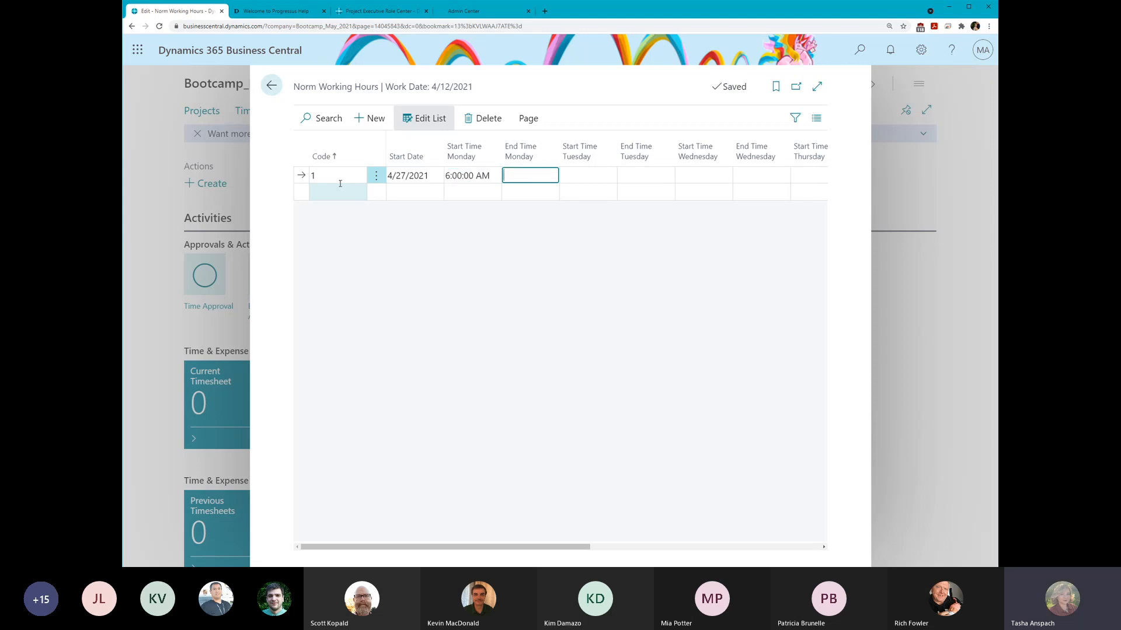
{"action": "type", "text": "1500"}
{"action": "key", "text": "Tab"}
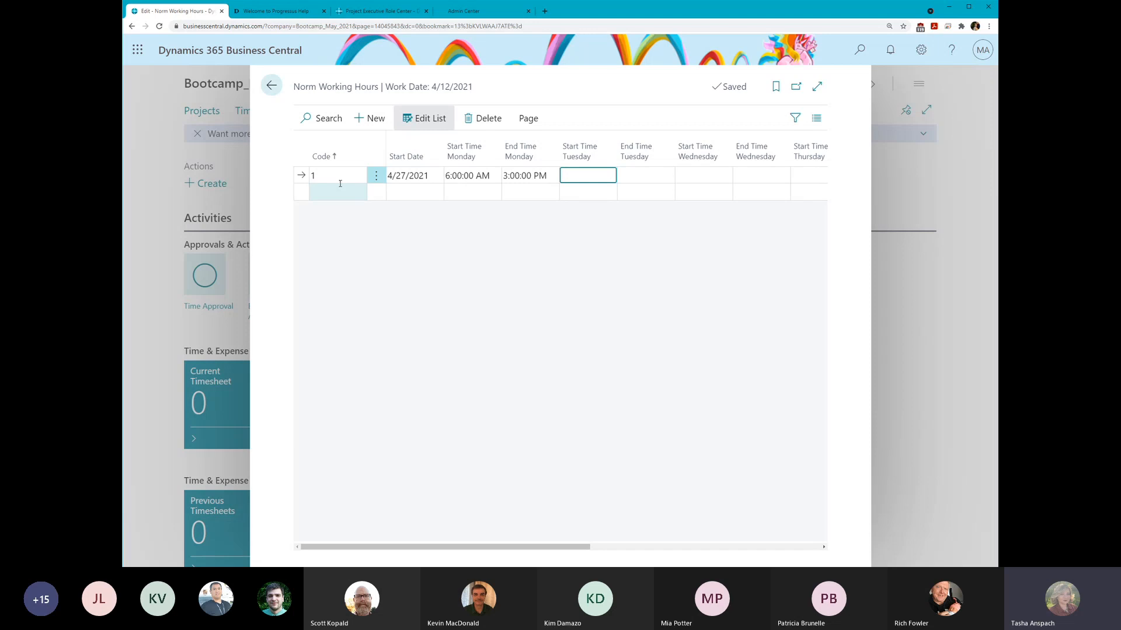
{"action": "left_click", "coordinate": [272, 87]}
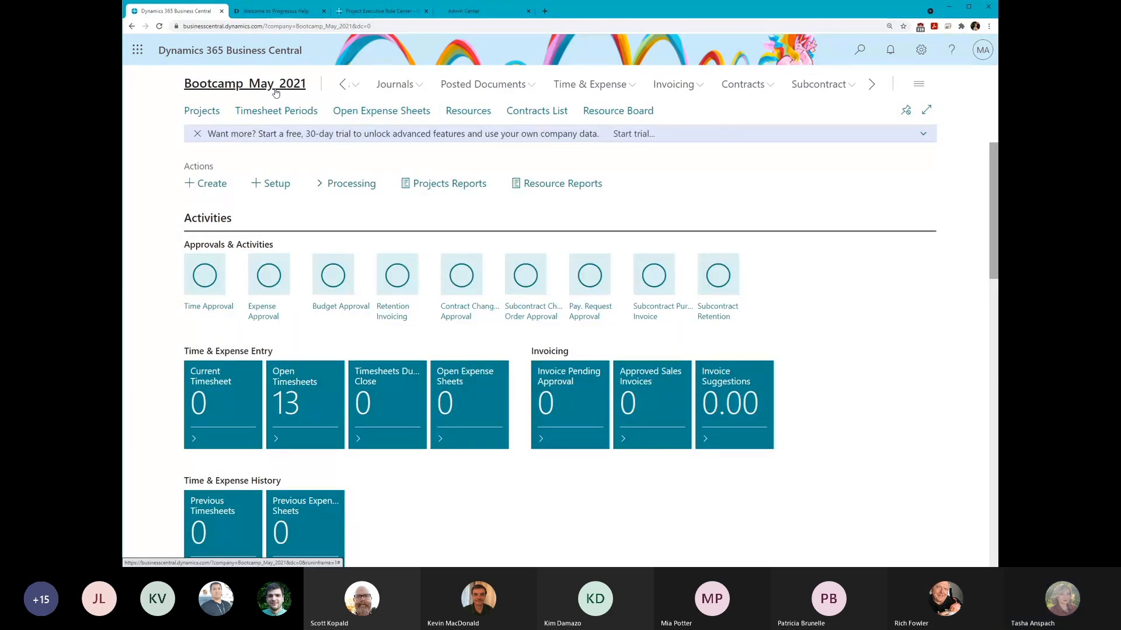
- Open the timesheet configuration list from the resource setup options and create a configuration with the code NORMAL
{"action": "left_click", "coordinate": [296, 185]}
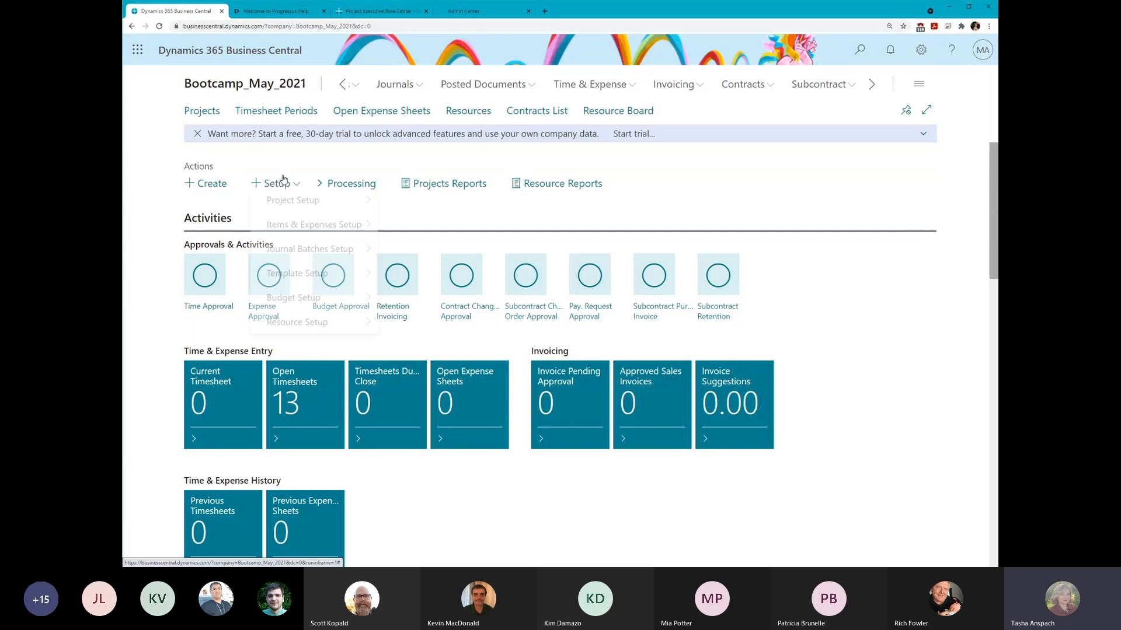
{"action": "mouse_move", "coordinate": [281, 325]}
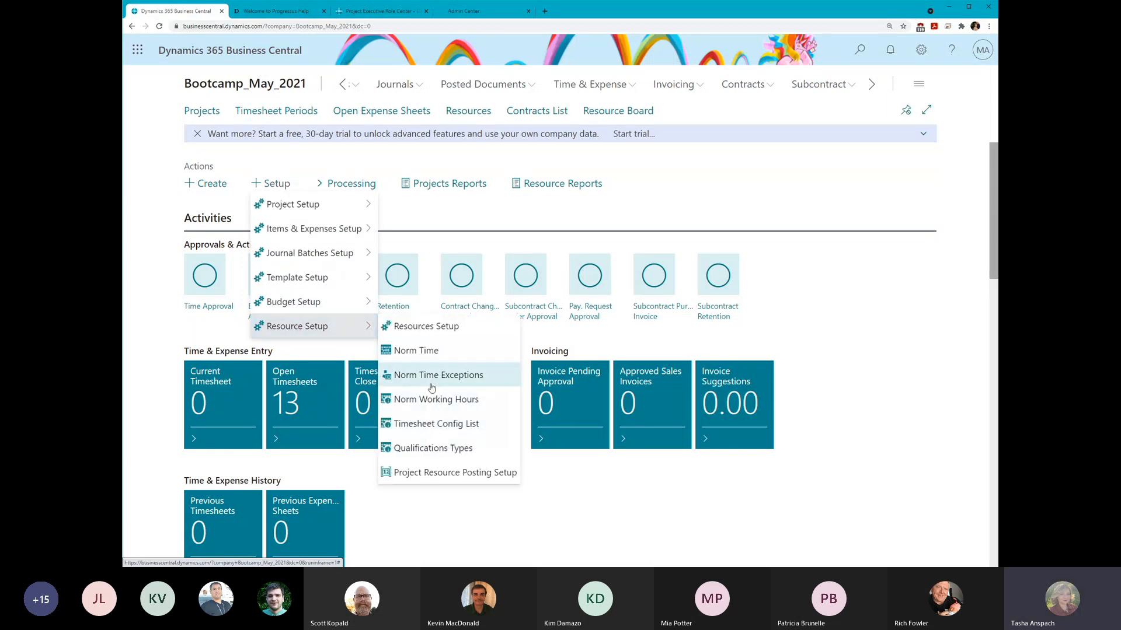
{"action": "left_click", "coordinate": [428, 432]}
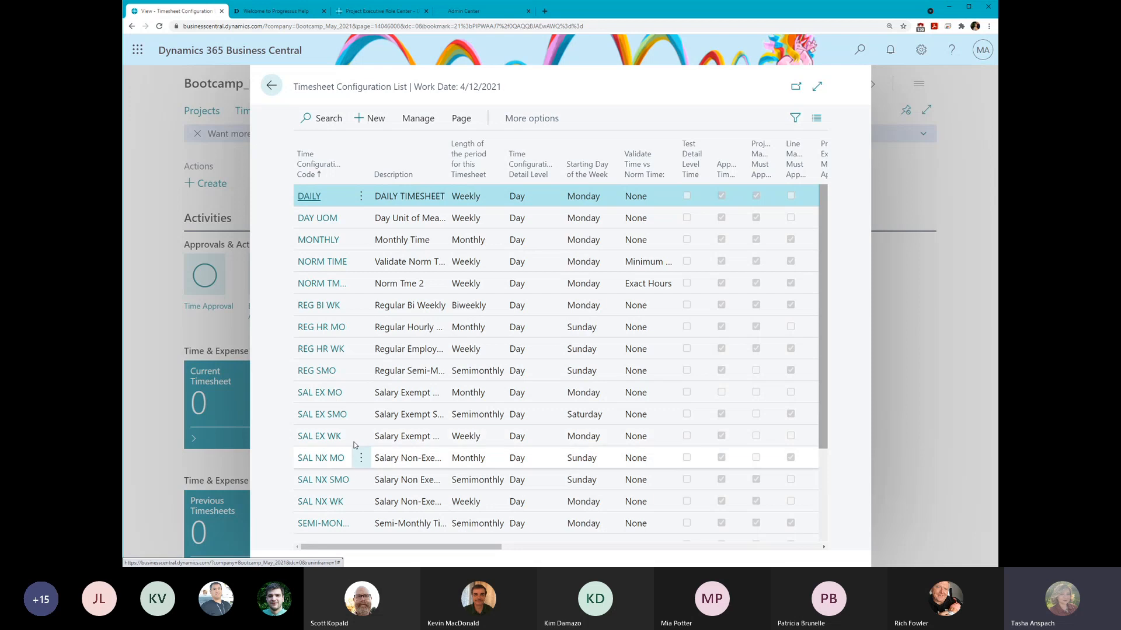
{"action": "scroll", "coordinate": [344, 383], "scroll_direction": "down", "scroll_amount": 2}
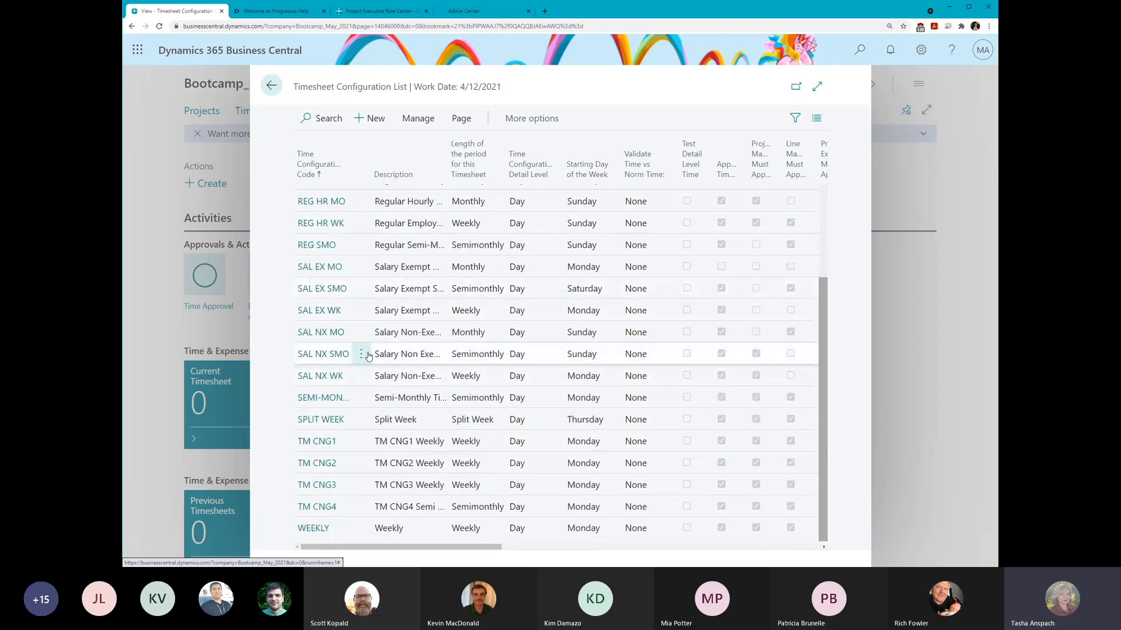
{"action": "scroll", "coordinate": [369, 358], "scroll_direction": "up", "scroll_amount": 2}
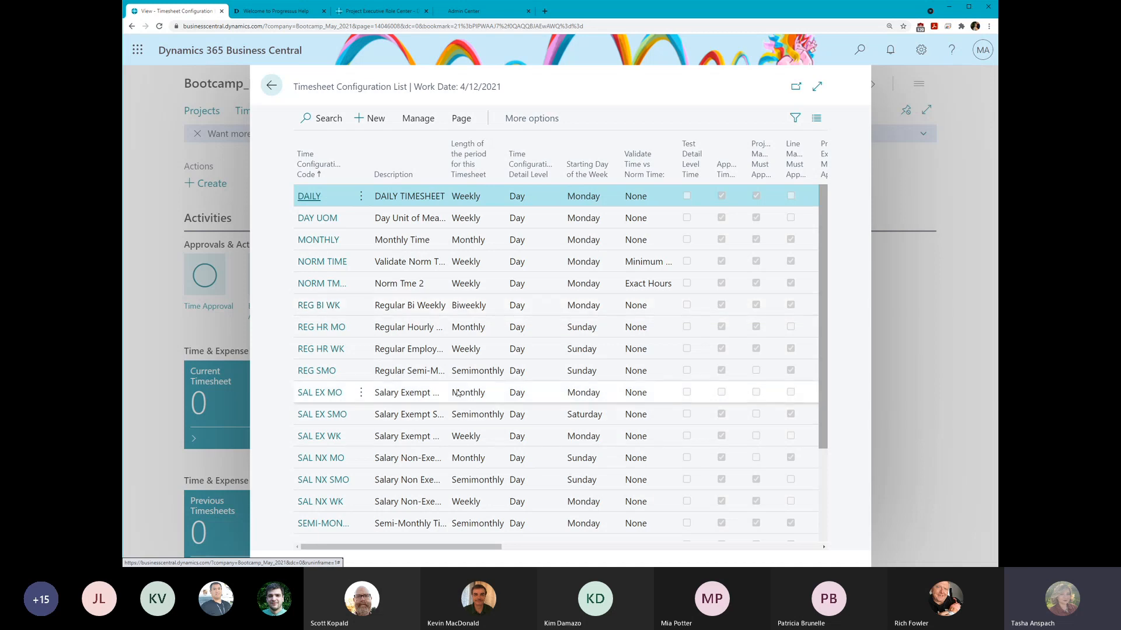
{"action": "left_click", "coordinate": [372, 119]}
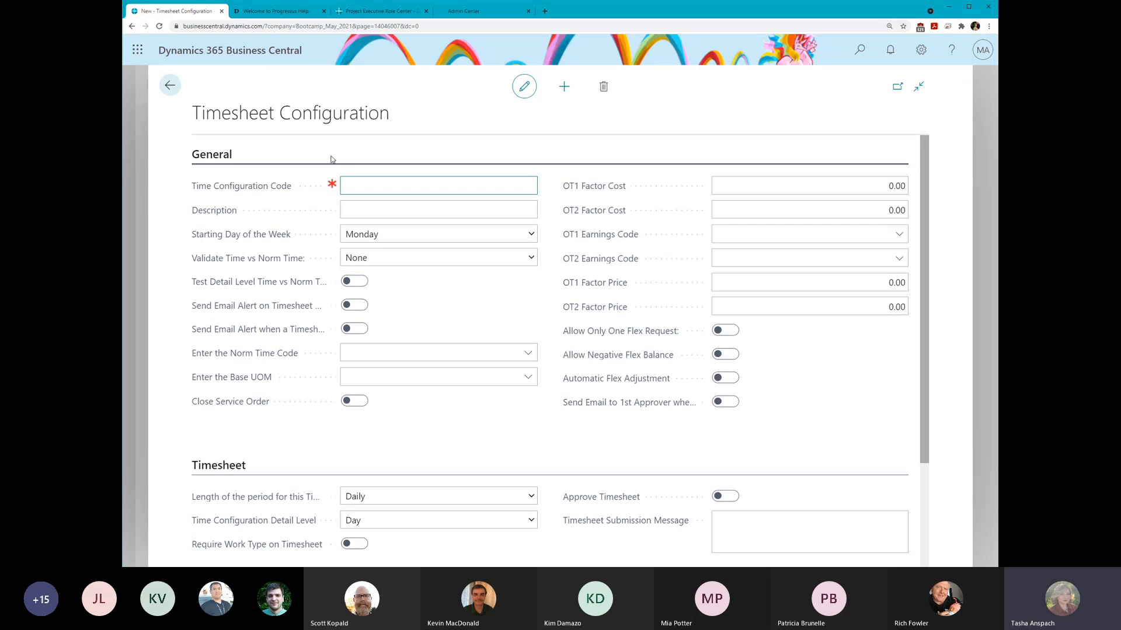
{"action": "type", "text": "Normal"}
{"action": "key", "text": "Tab"}
{"action": "key", "text": "Tab"}
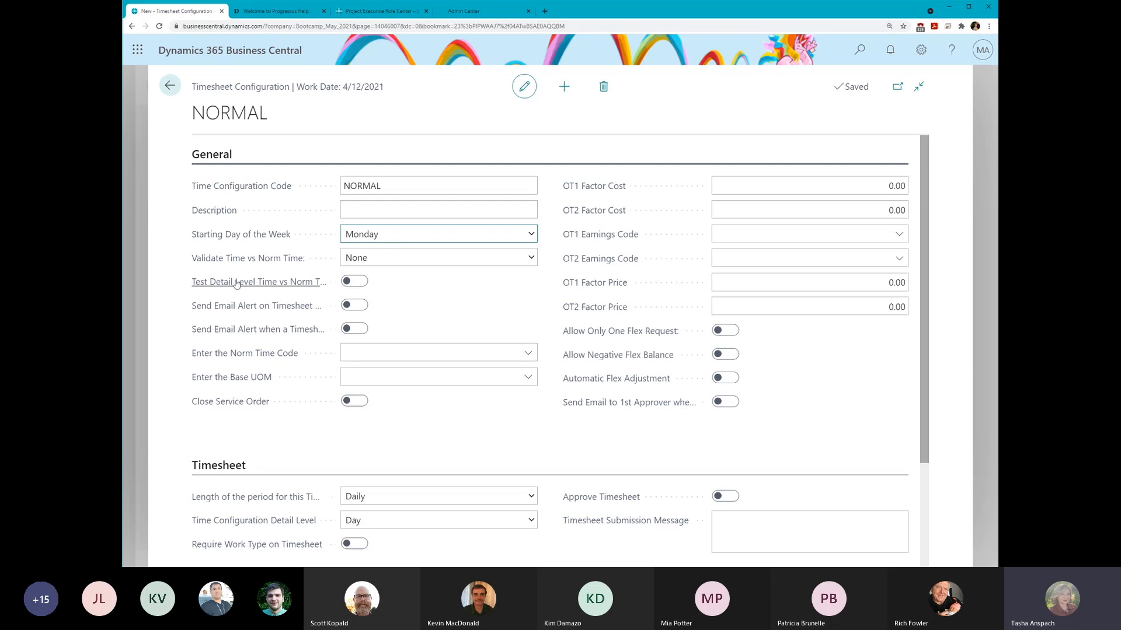
- Set Validate Time vs Norm Time to Minimum Hours and turn on both timesheet email alerts for the NORMAL configuration
{"action": "mouse_move", "coordinate": [235, 259]}
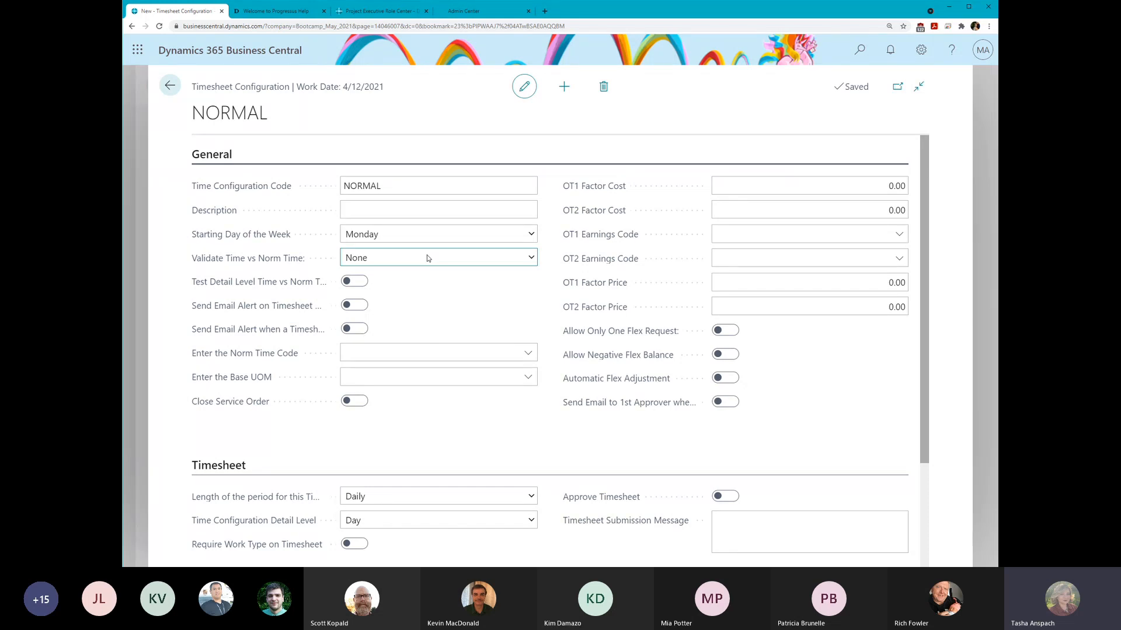
{"action": "left_click", "coordinate": [394, 265]}
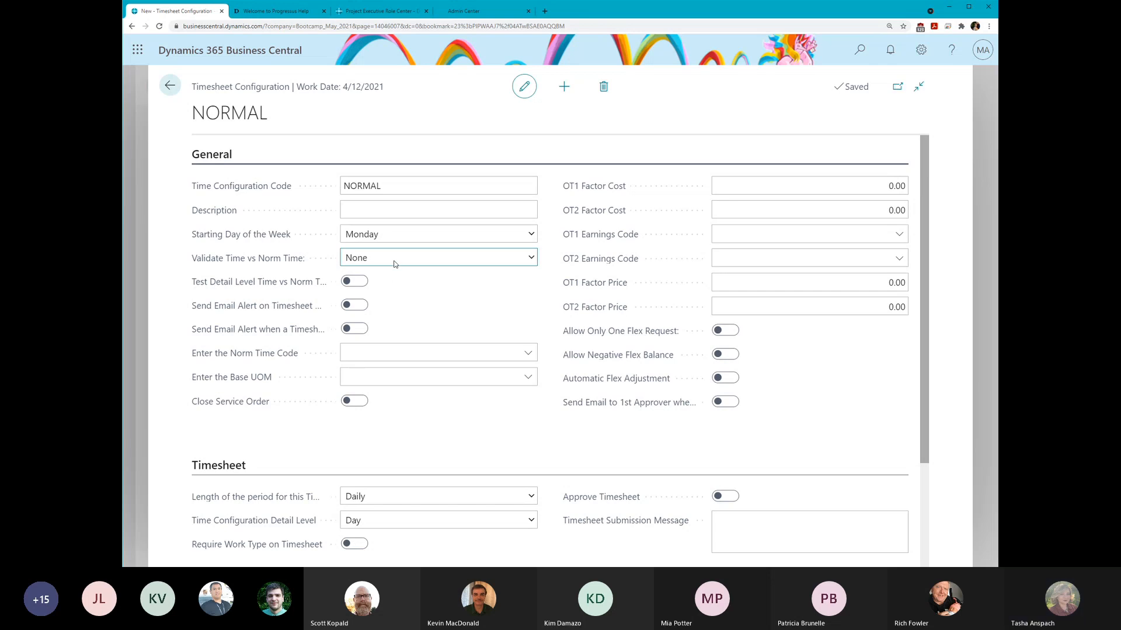
{"action": "left_click", "coordinate": [377, 286]}
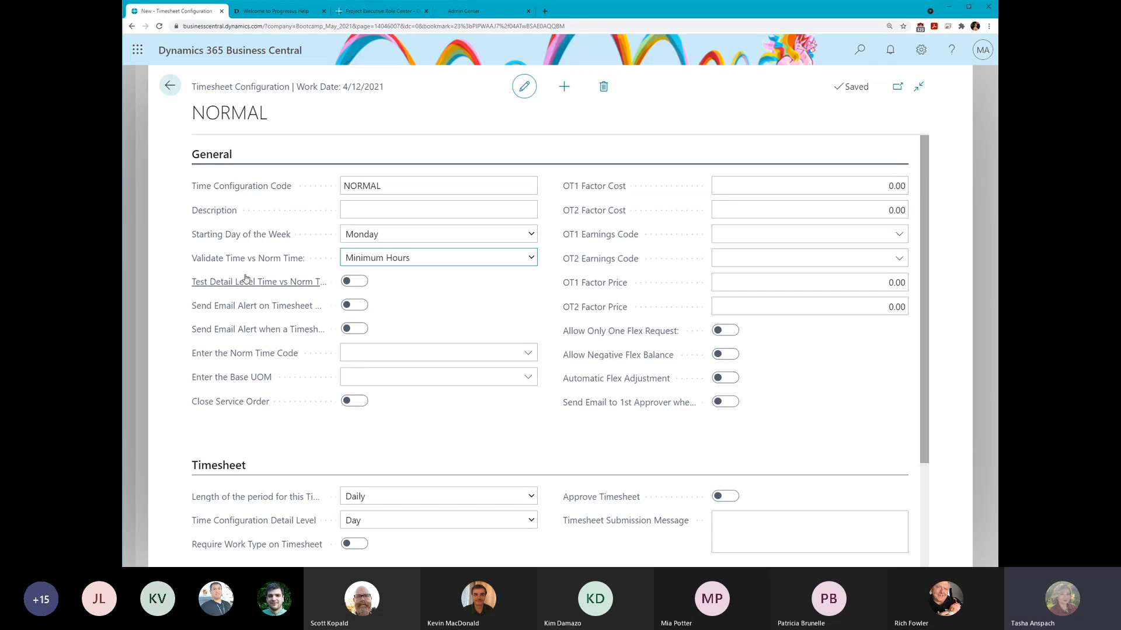
{"action": "left_click", "coordinate": [383, 303]}
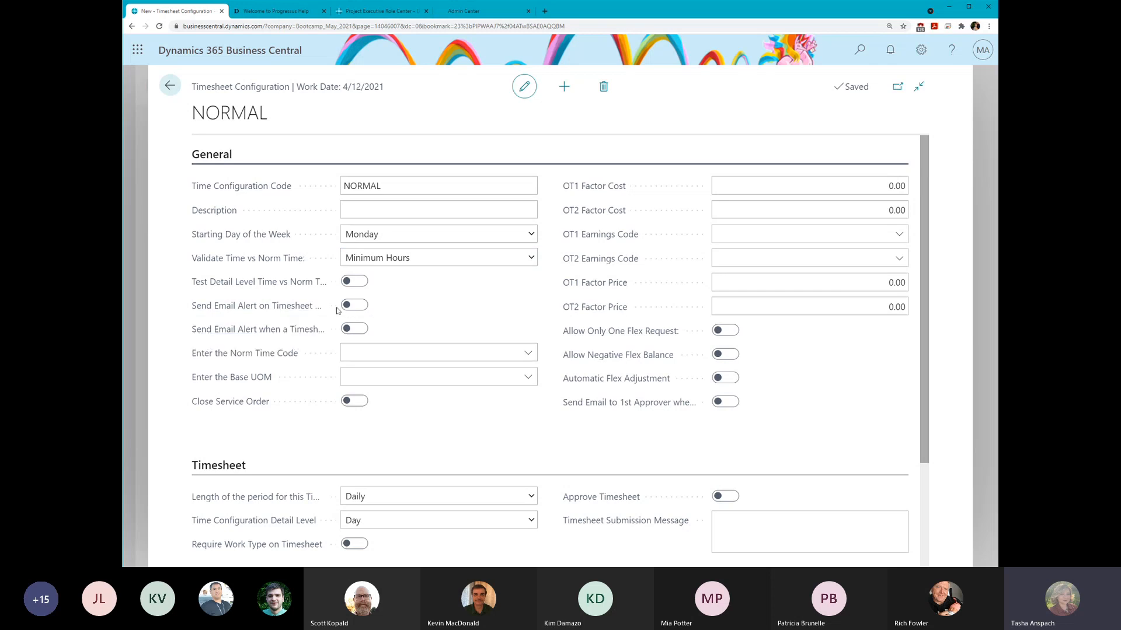
{"action": "mouse_move", "coordinate": [302, 335]}
{"action": "left_click", "coordinate": [355, 306]}
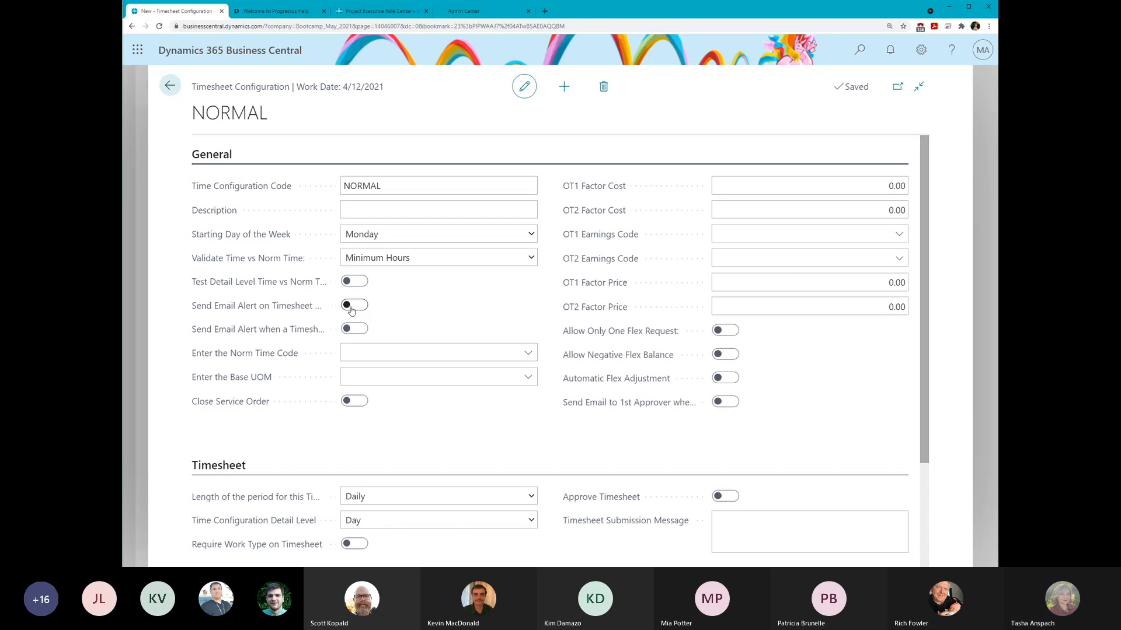
{"action": "left_click", "coordinate": [362, 330]}
- Assign norm time code 40-5 and base unit of measure HOUR to the NORMAL timesheet configuration
{"action": "left_click", "coordinate": [363, 351]}
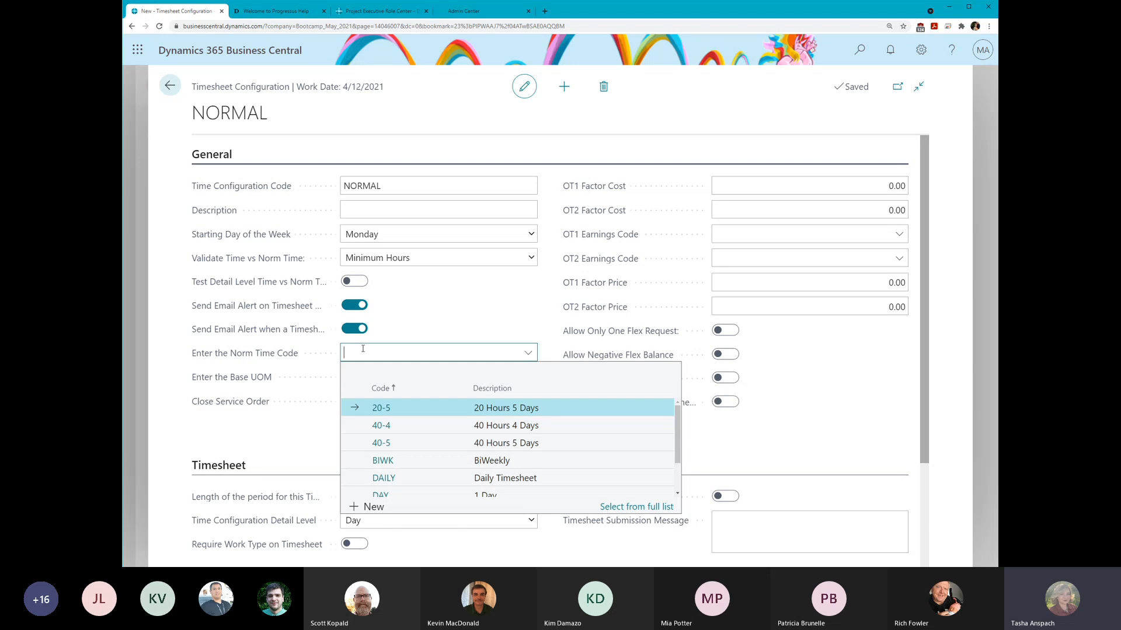
{"action": "left_click", "coordinate": [381, 445]}
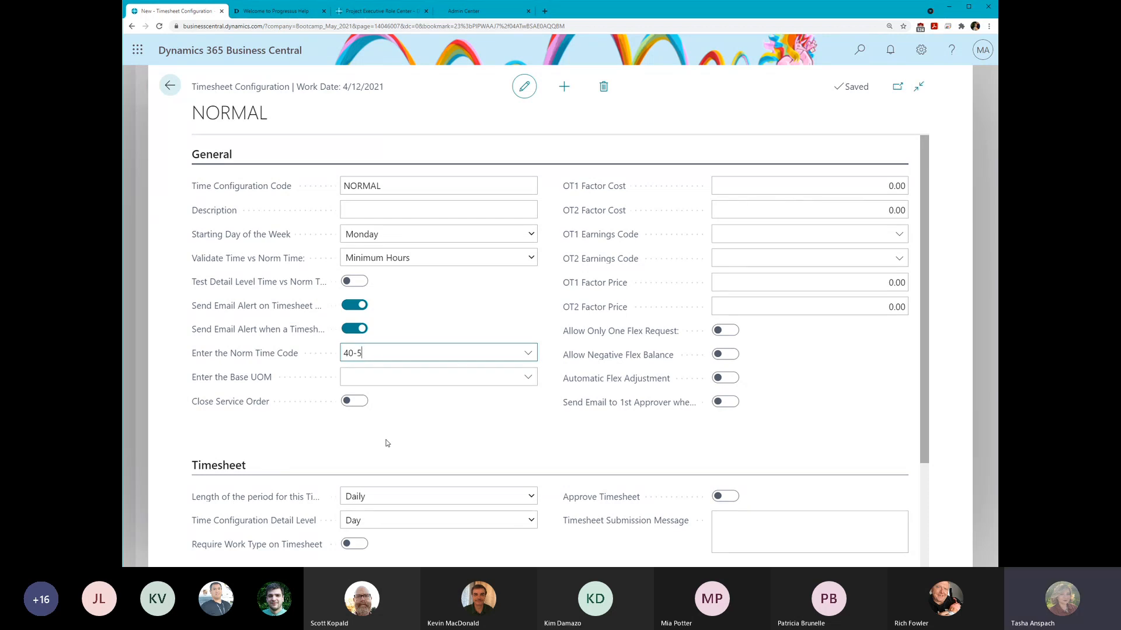
{"action": "left_click", "coordinate": [467, 378]}
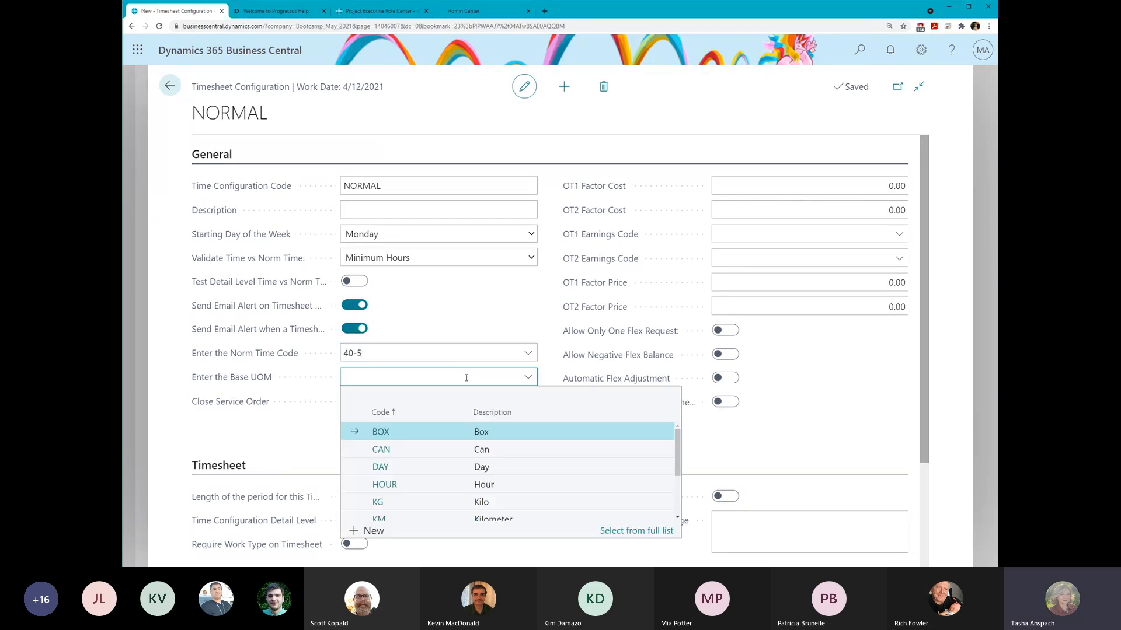
{"action": "left_click", "coordinate": [382, 485]}
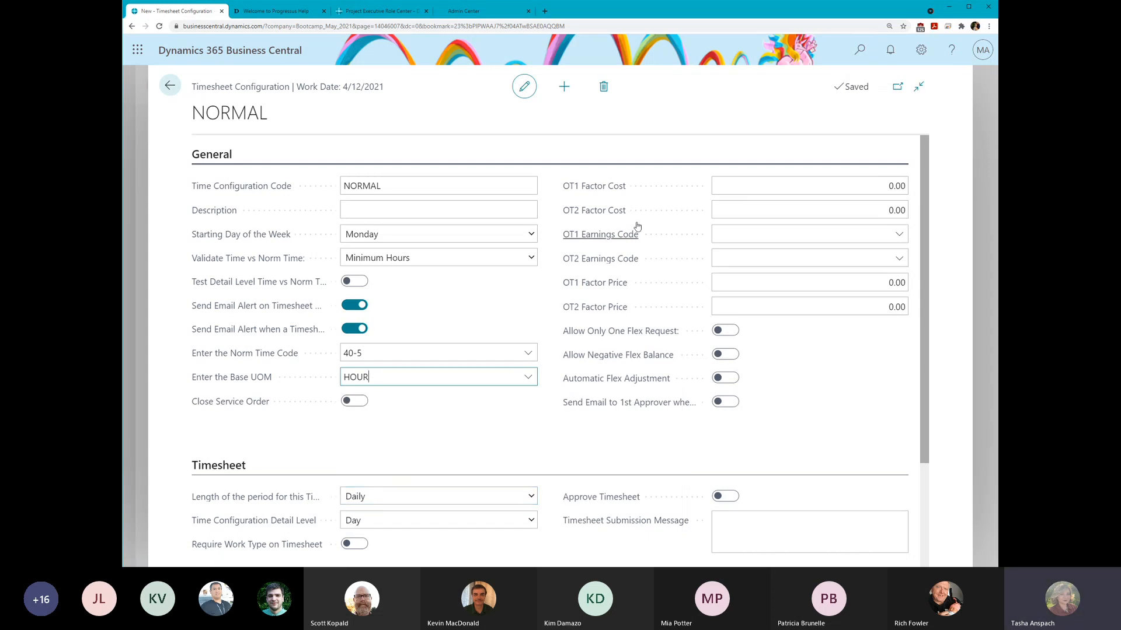
- Try to look up an OT1 earnings code for the NORMAL timesheet configuration
{"action": "left_click", "coordinate": [774, 186]}
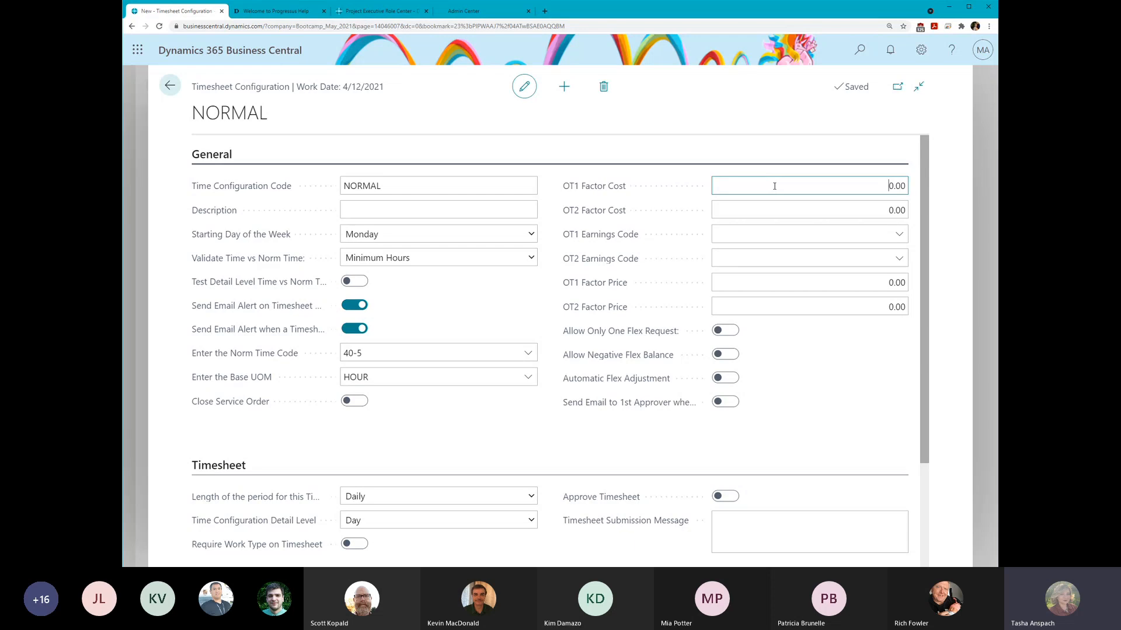
{"action": "left_click", "coordinate": [761, 239]}
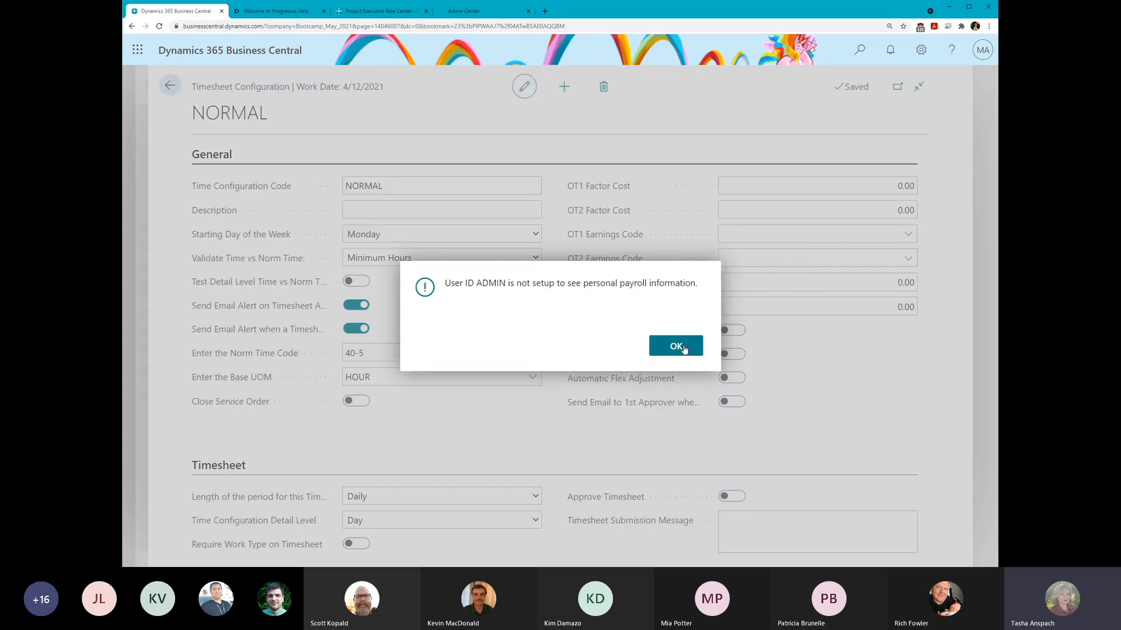
{"action": "left_click", "coordinate": [677, 347]}
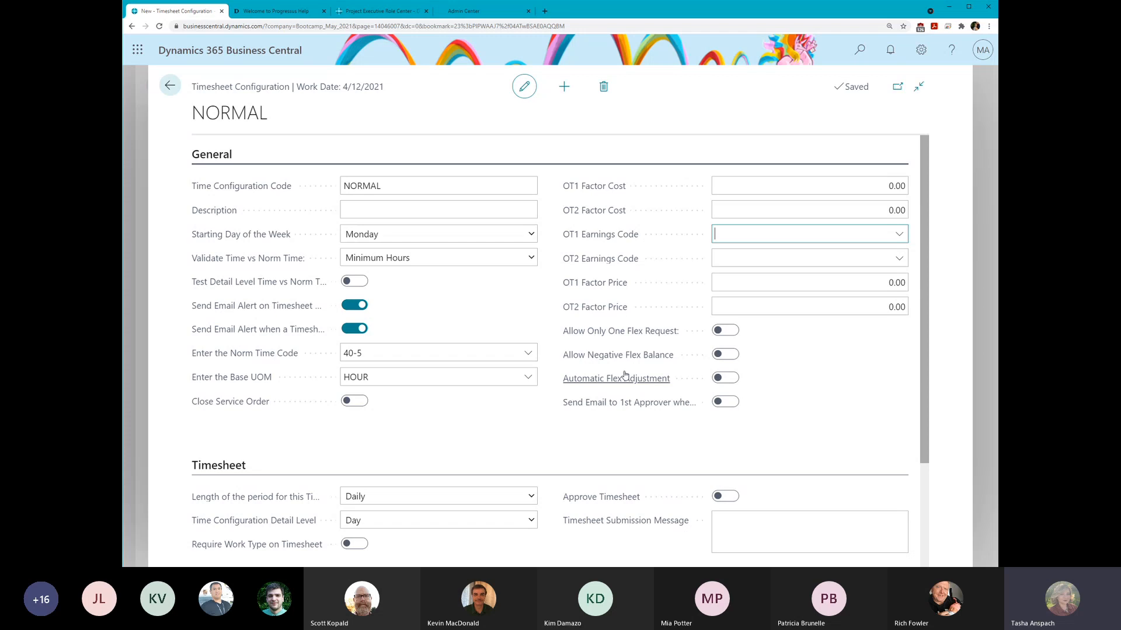
- Allow a negative flex balance and turn on automatic flex adjustment for the NORMAL configuration
{"action": "left_click", "coordinate": [723, 357]}
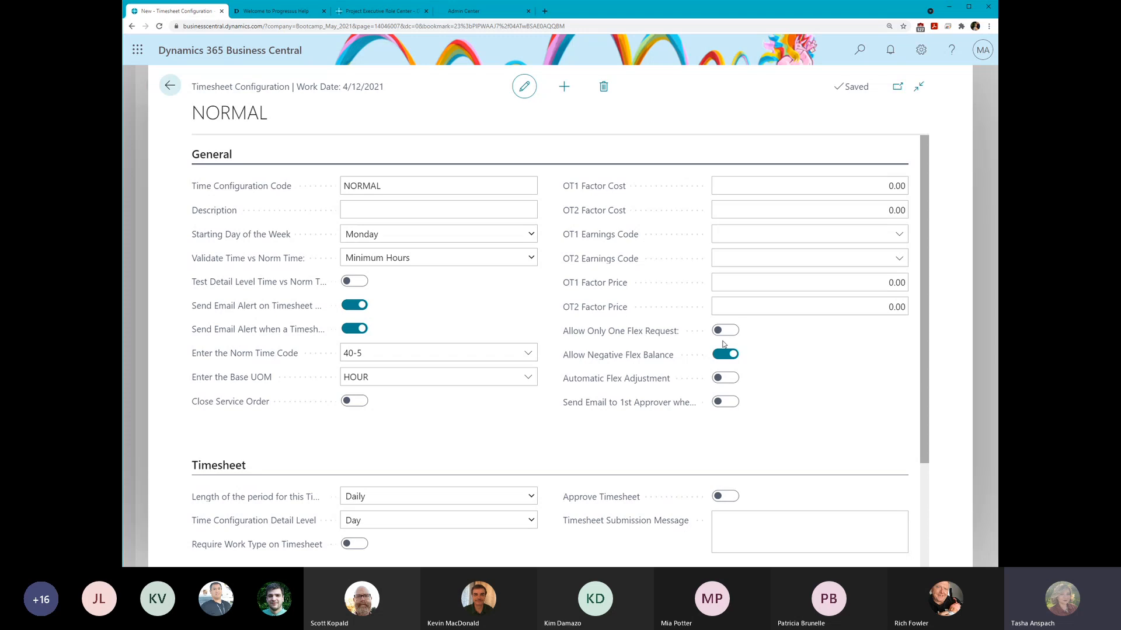
{"action": "left_click", "coordinate": [726, 379]}
{"action": "mouse_move", "coordinate": [645, 406]}
- Set the timesheet period length to Weekly and the Time Configuration Detail Level to Day
{"action": "scroll", "coordinate": [429, 432], "scroll_direction": "down", "scroll_amount": 2}
{"action": "scroll", "coordinate": [431, 393], "scroll_direction": "down", "scroll_amount": 1}
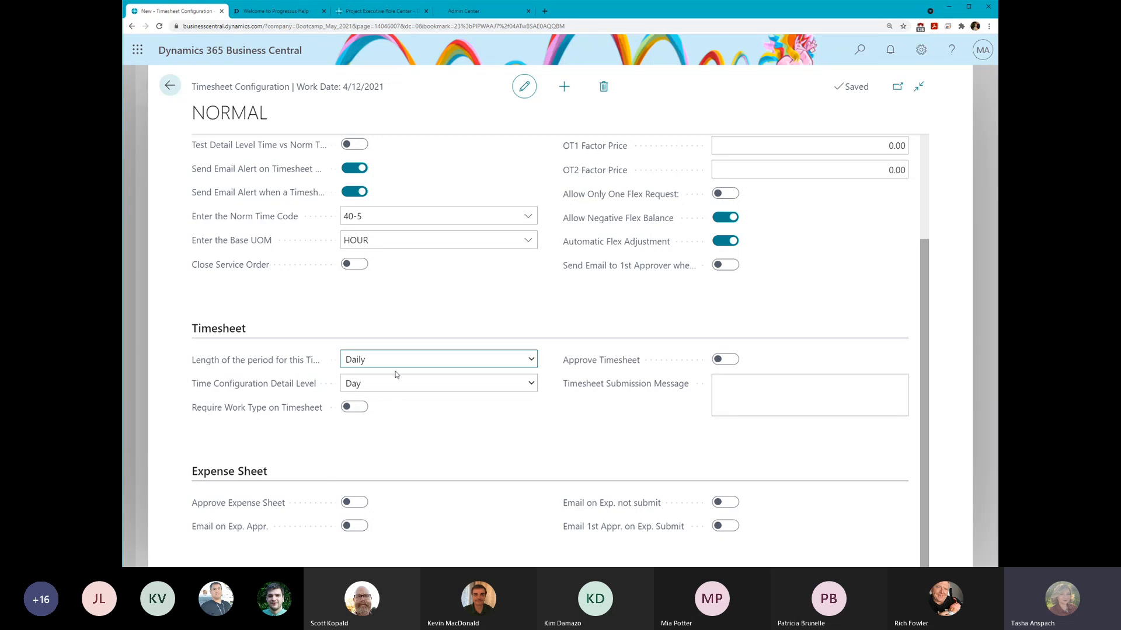
{"action": "left_click", "coordinate": [383, 384]}
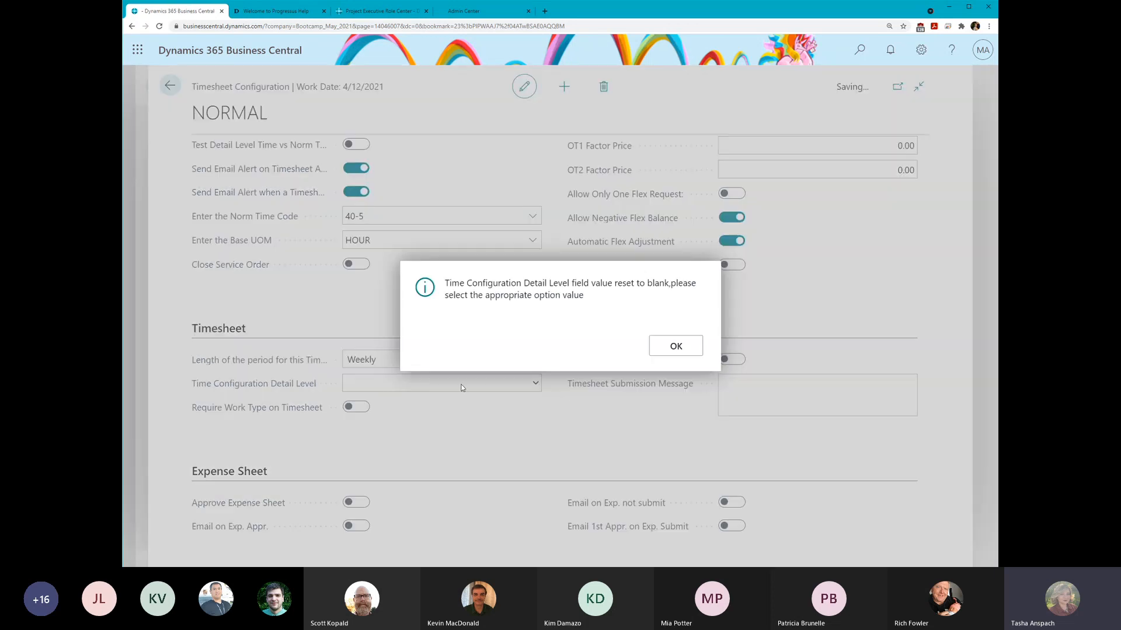
{"action": "left_click", "coordinate": [665, 351]}
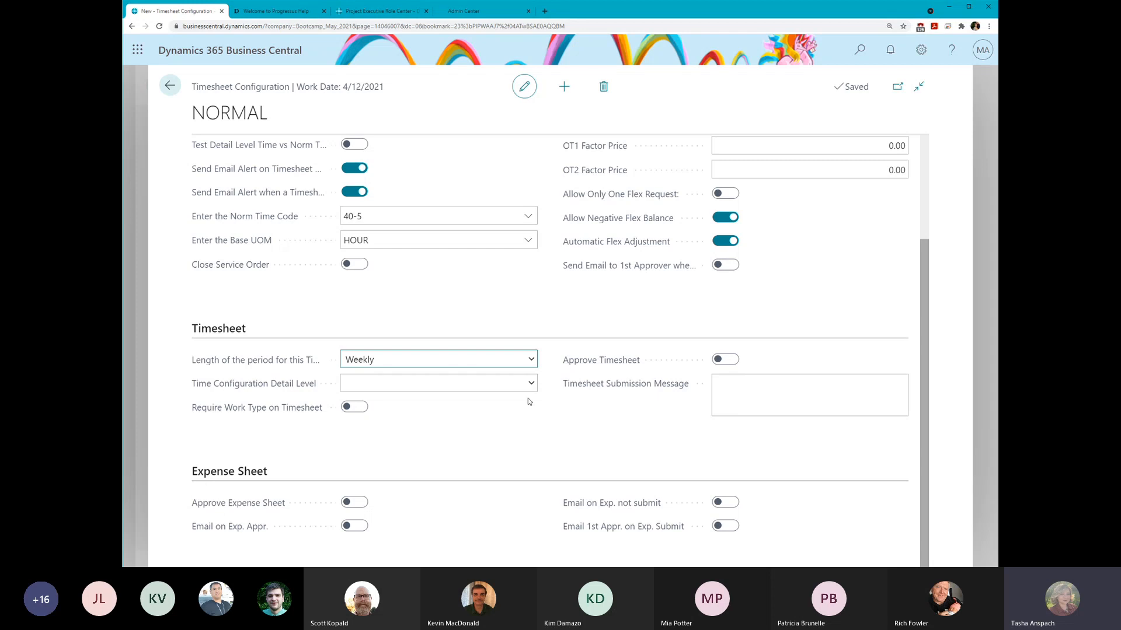
{"action": "left_click", "coordinate": [531, 384]}
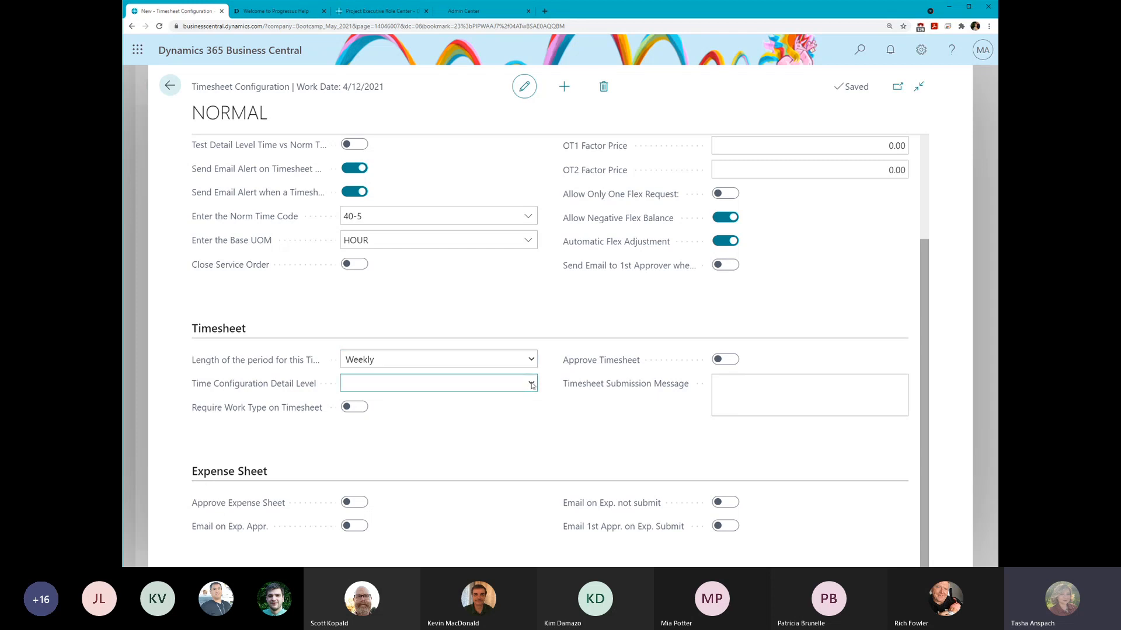
{"action": "left_click", "coordinate": [378, 403]}
- Turn on timesheet approval and require both the project manager and the project executive to approve
{"action": "left_click", "coordinate": [730, 362]}
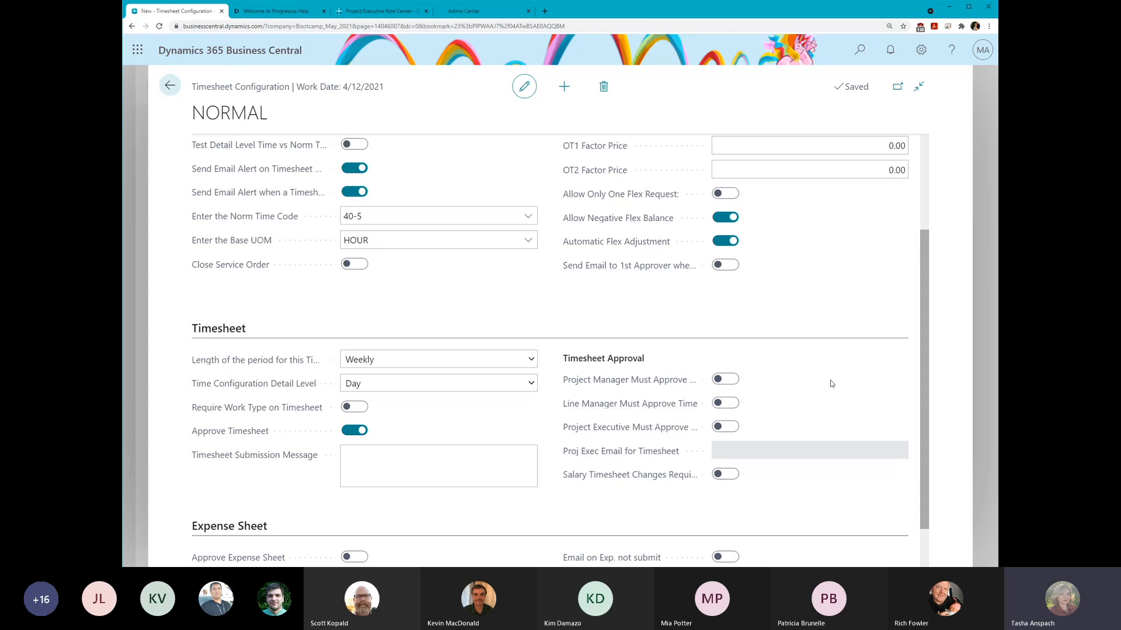
{"action": "scroll", "coordinate": [832, 384], "scroll_direction": "down", "scroll_amount": 1}
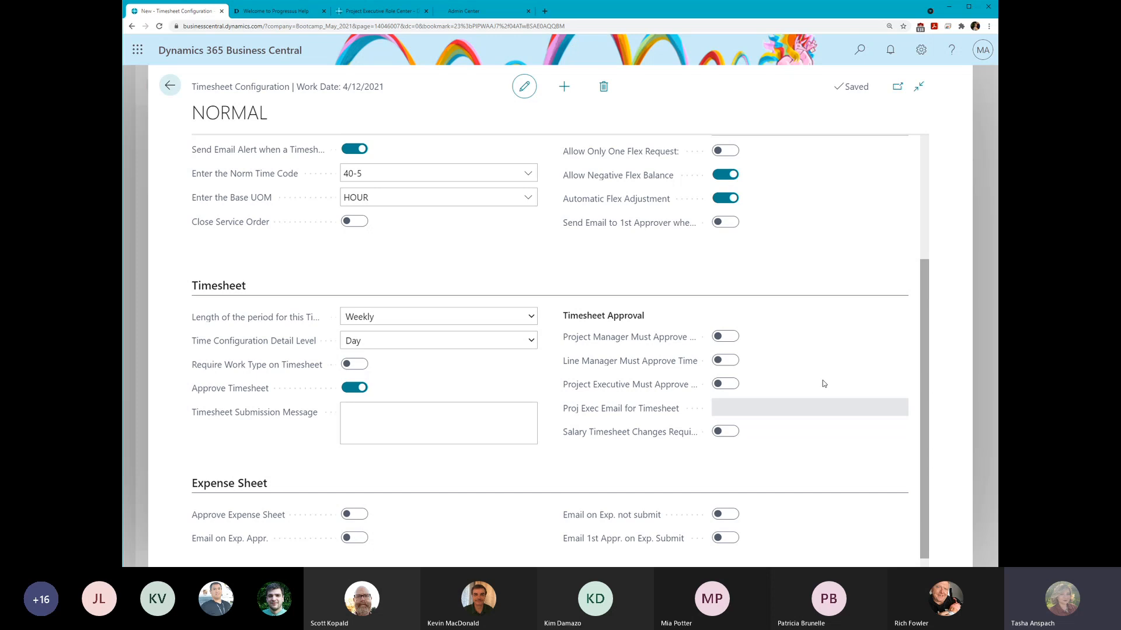
{"action": "left_click", "coordinate": [725, 336]}
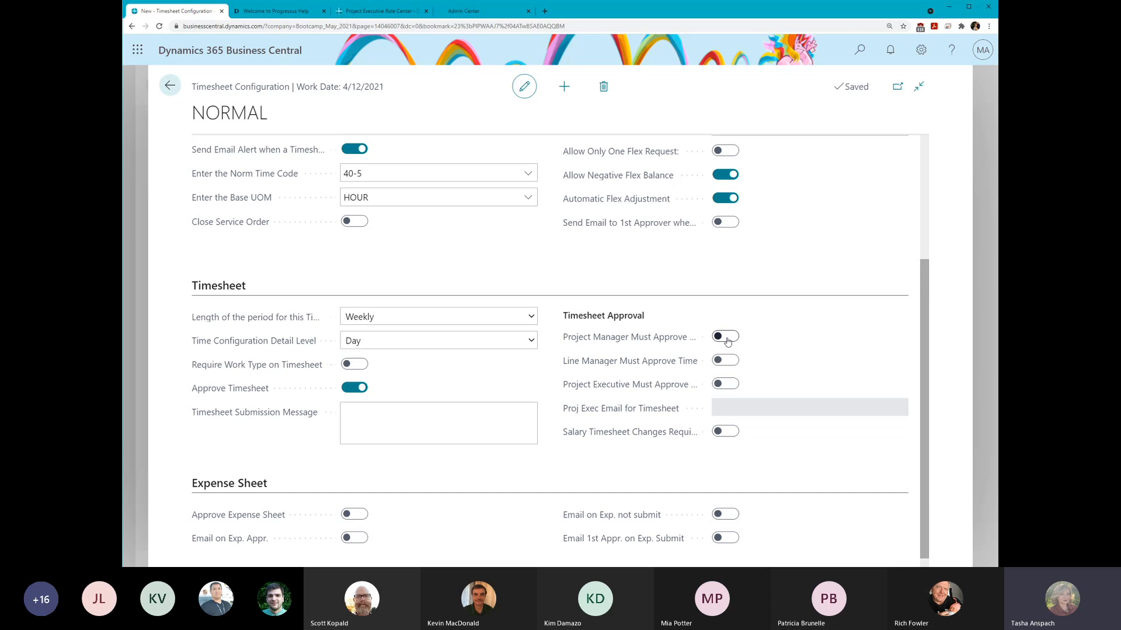
{"action": "left_click", "coordinate": [725, 383]}
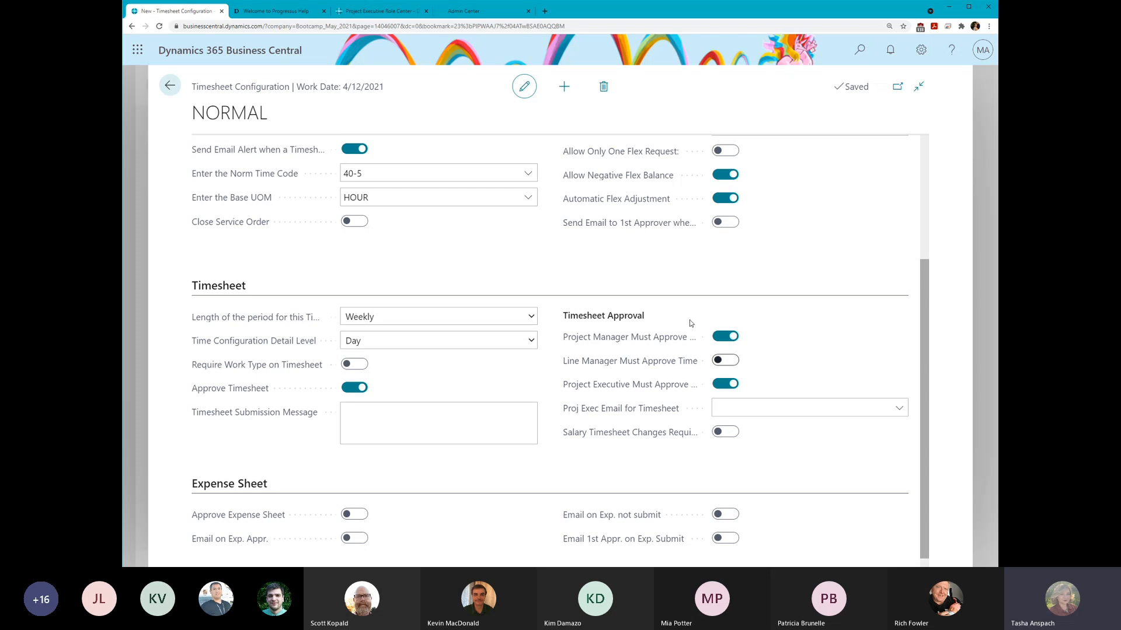
- Assign the project executive's resource for timesheet emails and open the Timesheet Submission Message for editing
{"action": "left_click", "coordinate": [736, 411]}
{"action": "left_click", "coordinate": [869, 406]}
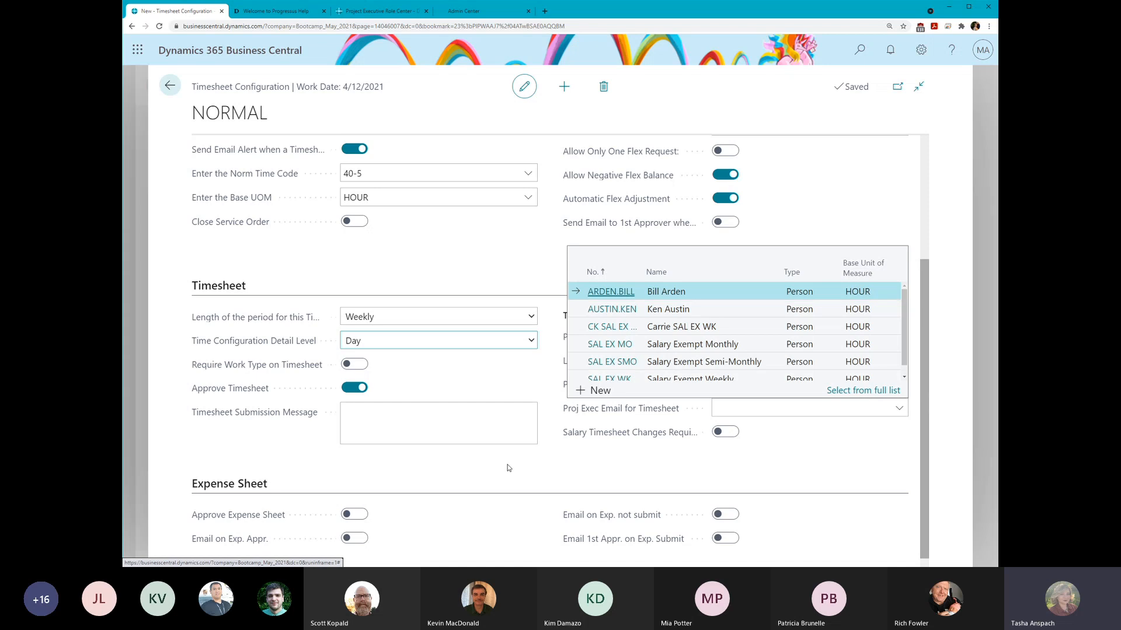
{"action": "scroll", "coordinate": [607, 374], "scroll_direction": "down", "scroll_amount": 1}
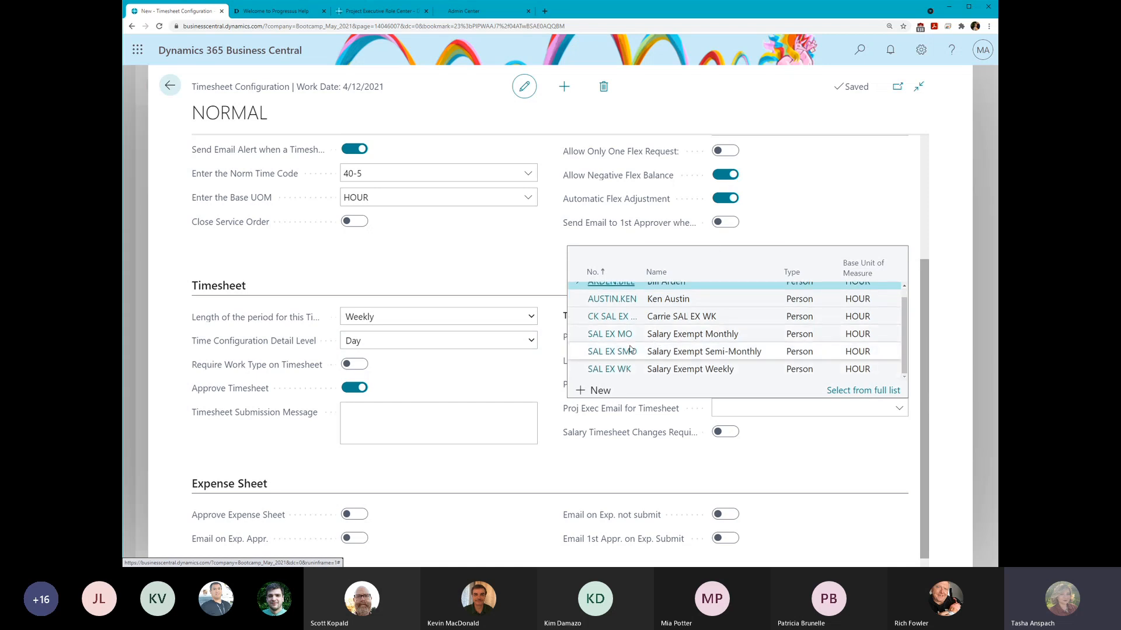
{"action": "scroll", "coordinate": [609, 362], "scroll_direction": "up", "scroll_amount": 1}
{"action": "left_click", "coordinate": [613, 305]}
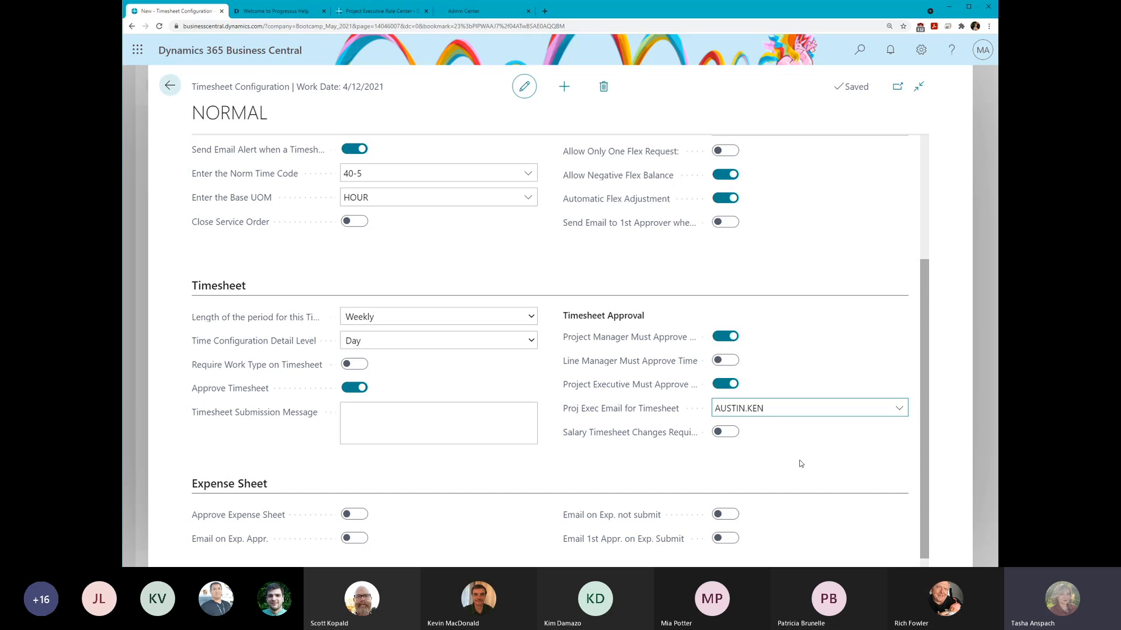
{"action": "left_click", "coordinate": [438, 438]}
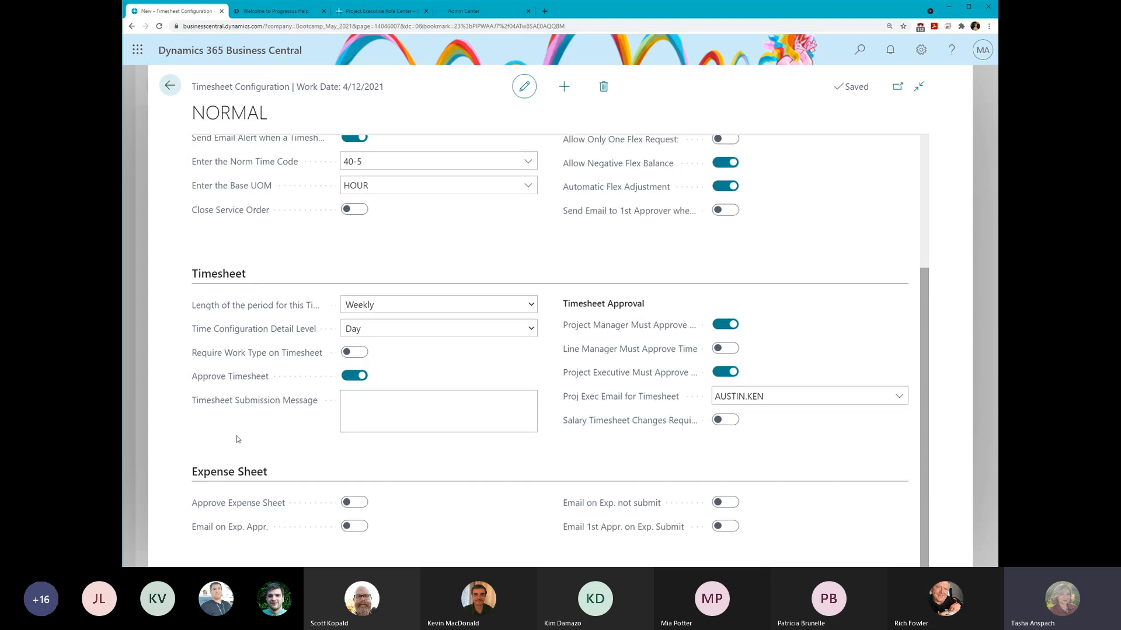
{"action": "left_click", "coordinate": [427, 412]}
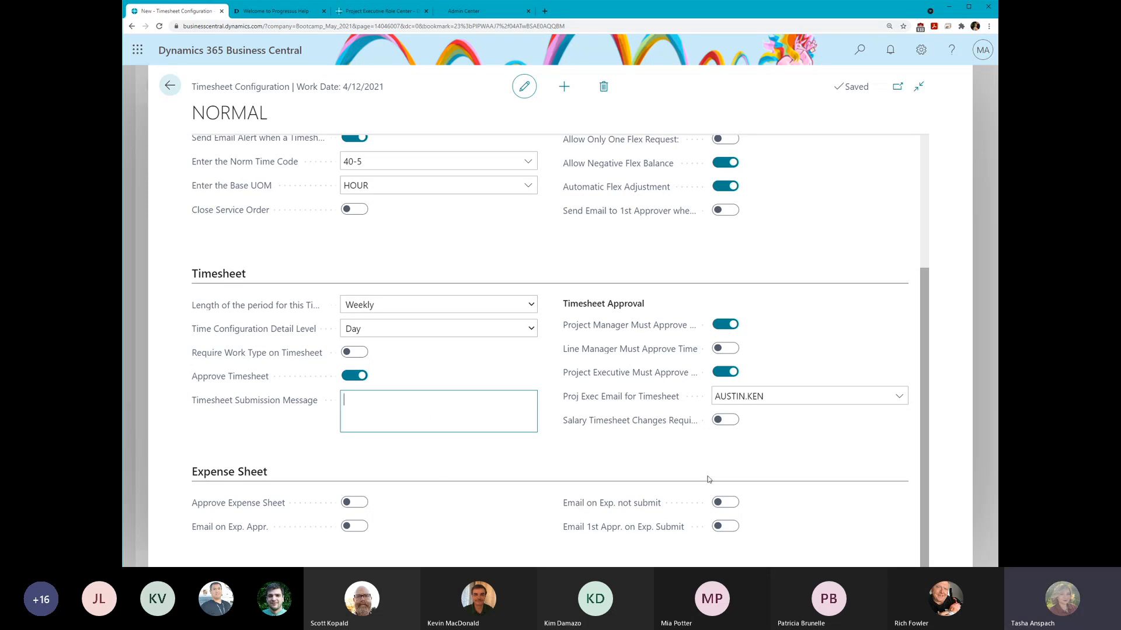
- Turn on expense sheet approval and require approval by the project manager, line manager and project executive
{"action": "left_click", "coordinate": [227, 272]}
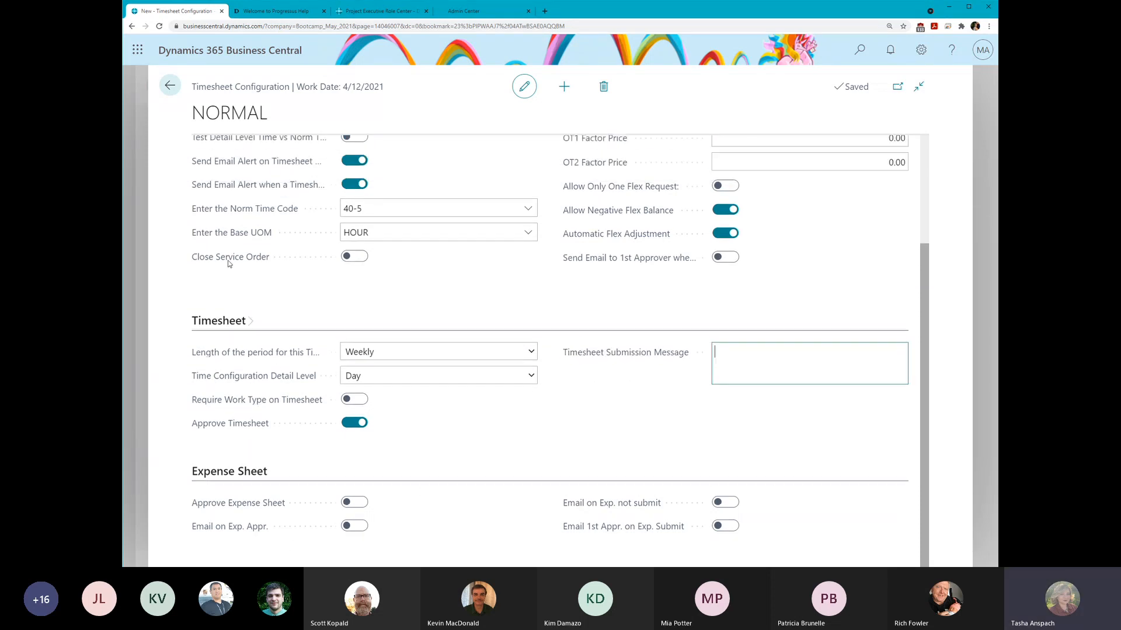
{"action": "left_click", "coordinate": [364, 503]}
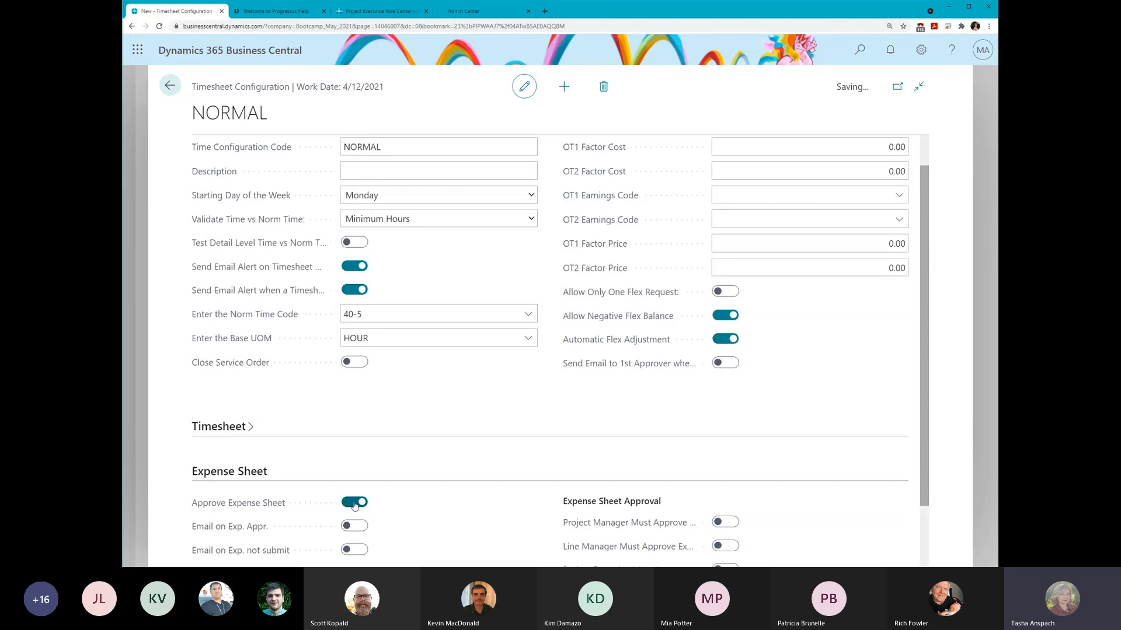
{"action": "scroll", "coordinate": [555, 473], "scroll_direction": "down", "scroll_amount": 3}
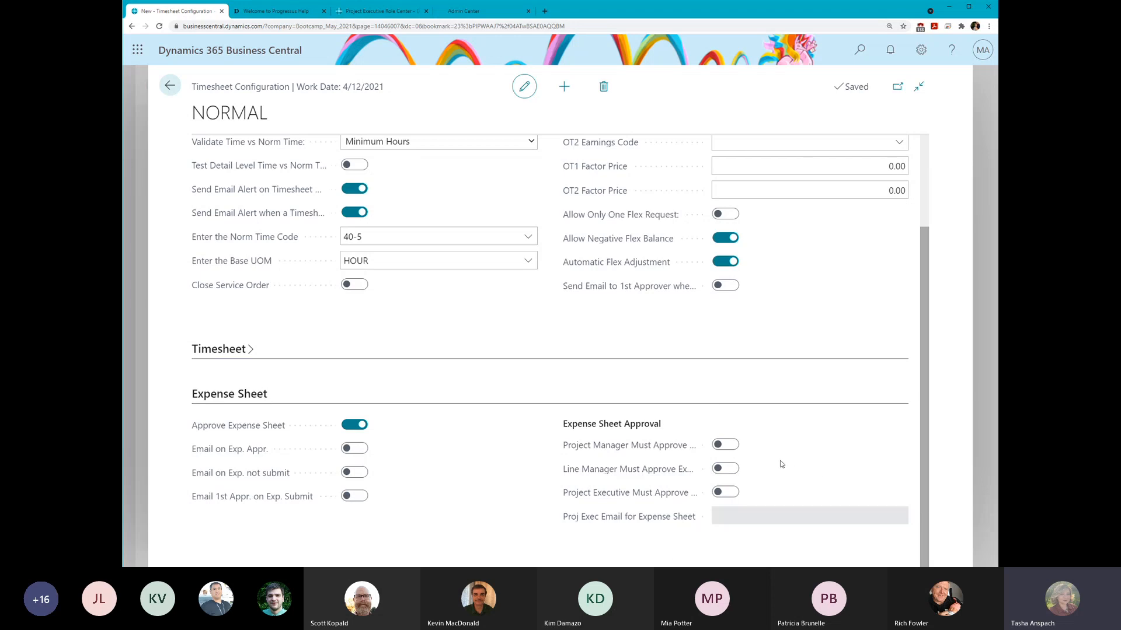
{"action": "left_click", "coordinate": [734, 448]}
{"action": "left_click", "coordinate": [730, 471]}
{"action": "left_click", "coordinate": [731, 495]}
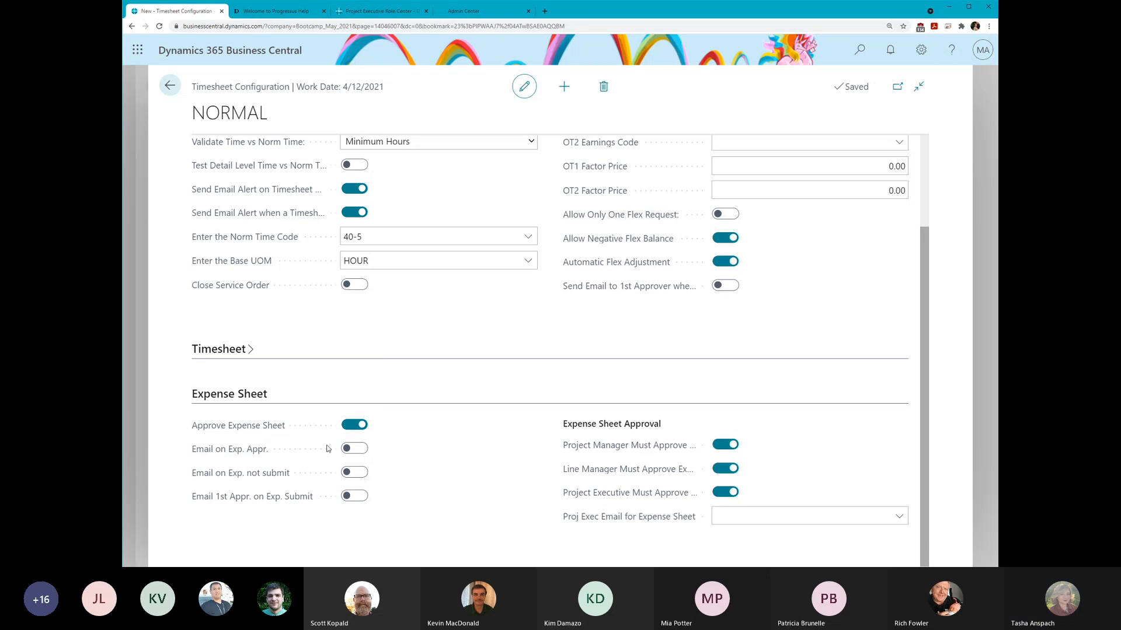
- Close the NORMAL configuration and the configuration list, and open Project Resource Posting Setup from the resource setup options
{"action": "scroll", "coordinate": [463, 470], "scroll_direction": "up", "scroll_amount": 2}
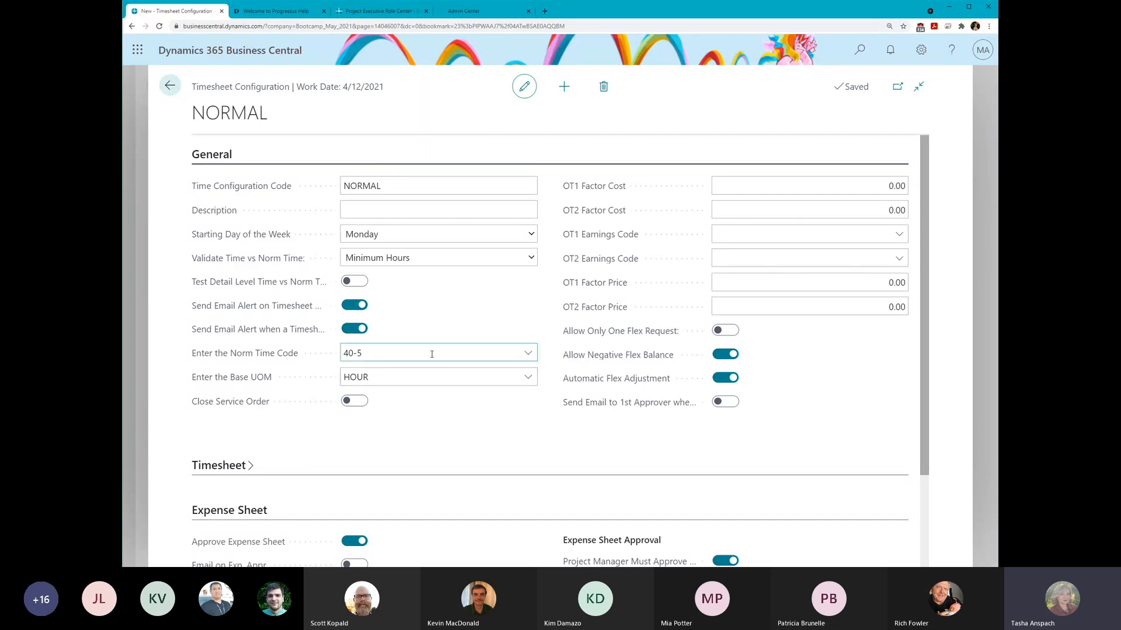
{"action": "left_click", "coordinate": [169, 87]}
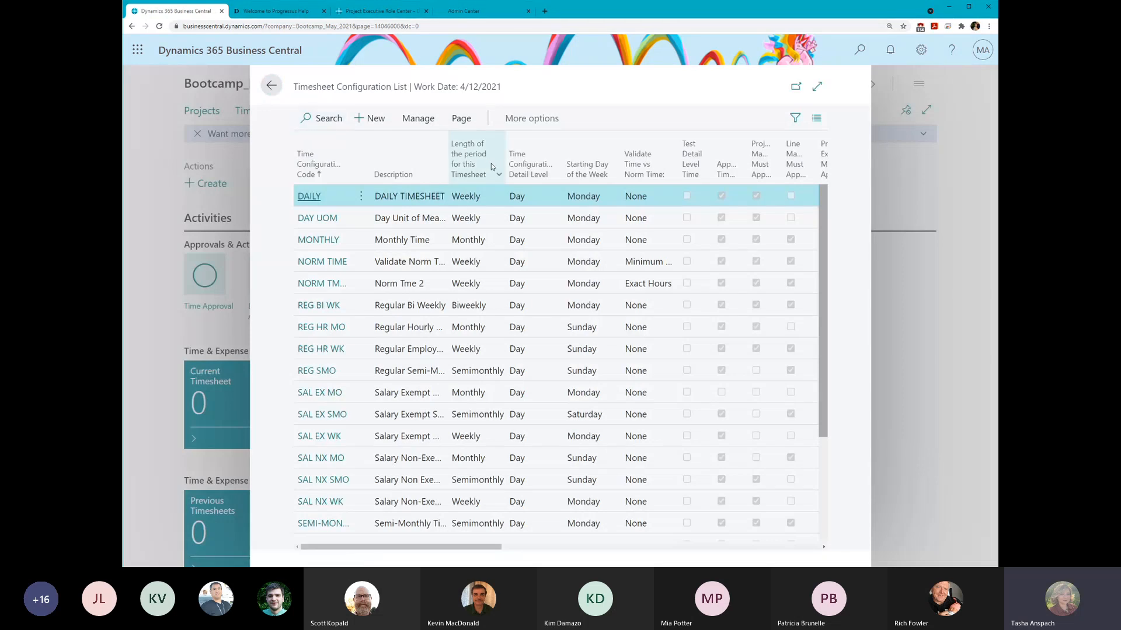
{"action": "left_click", "coordinate": [271, 84]}
{"action": "left_click", "coordinate": [274, 183]}
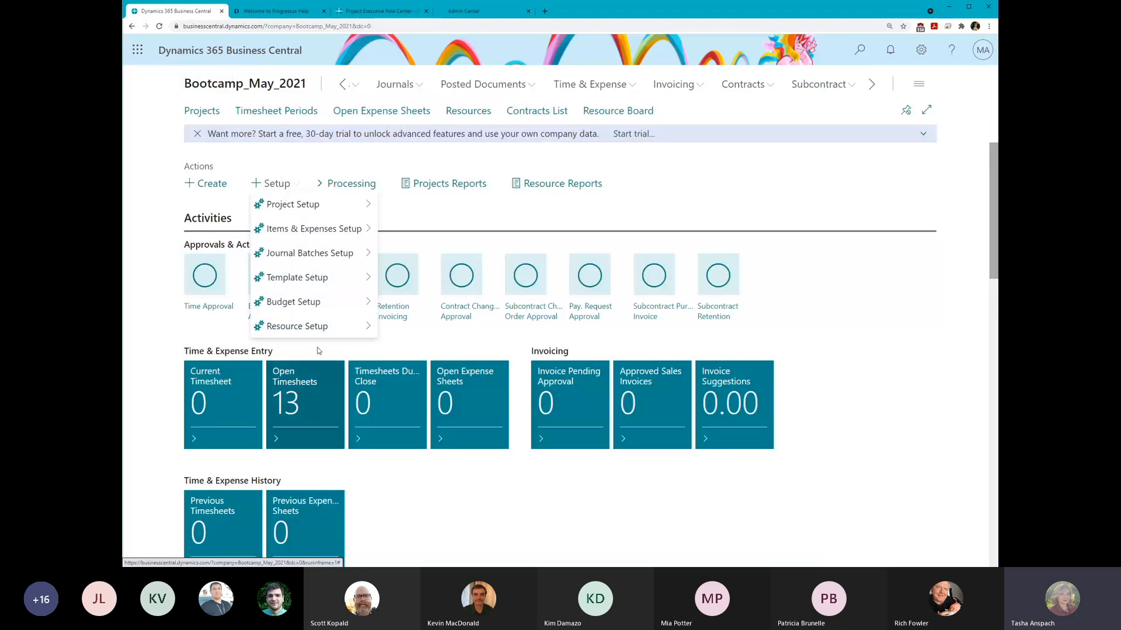
{"action": "mouse_move", "coordinate": [310, 324]}
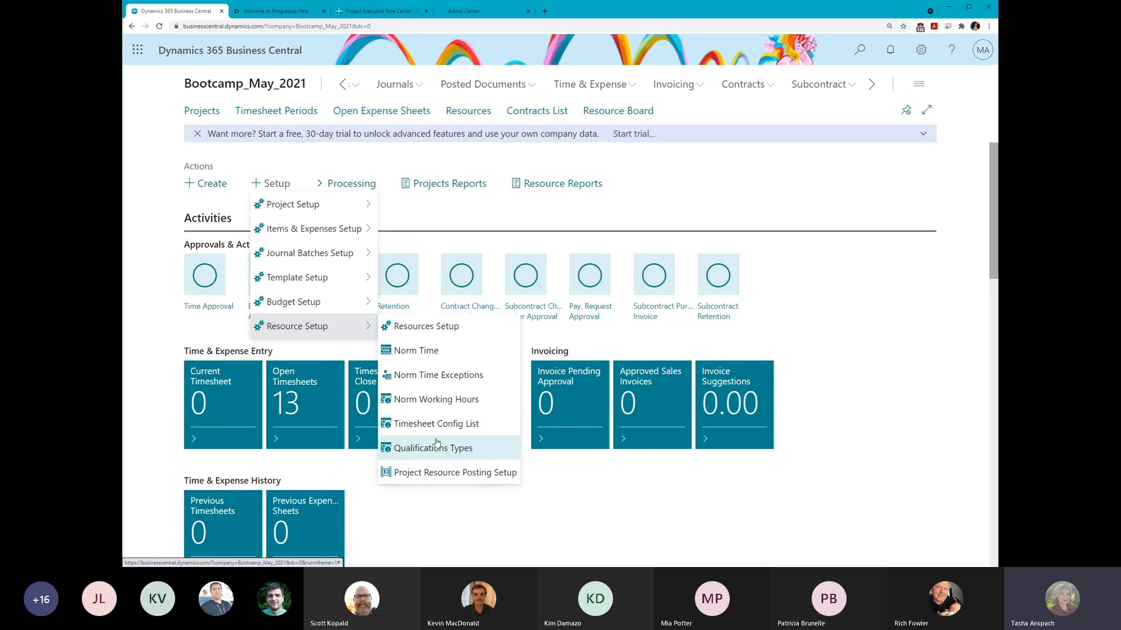
{"action": "left_click", "coordinate": [429, 477]}
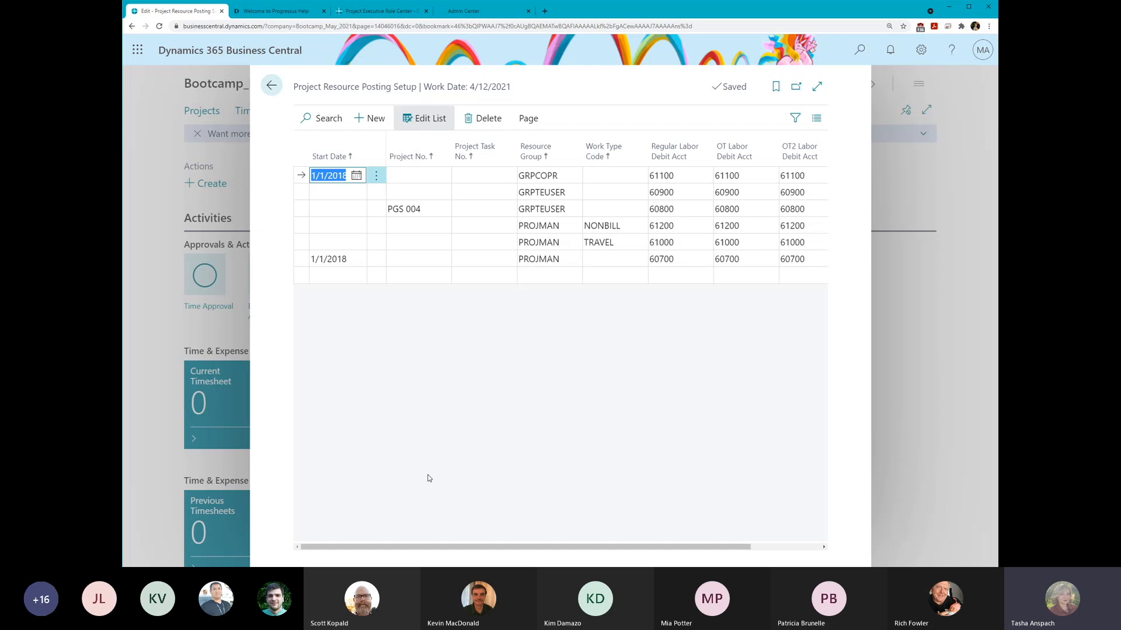
- Add a project resource posting line with start date 1/1/2021 and resource group ADMIN
{"action": "left_click", "coordinate": [320, 276]}
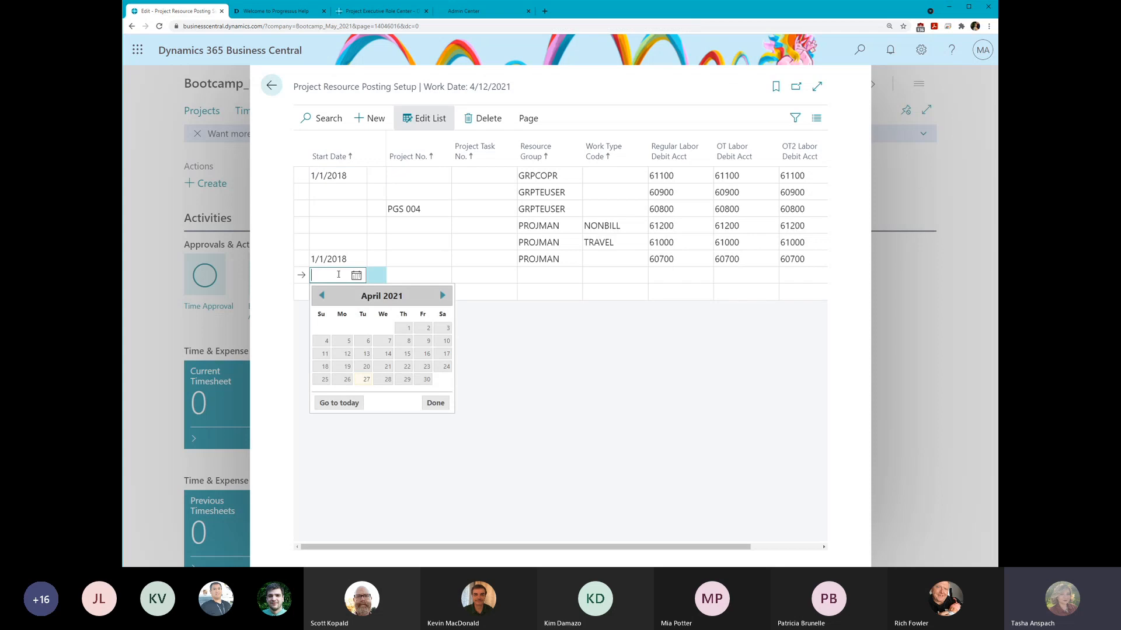
{"action": "type", "text": "1/1/2021"}
{"action": "key", "text": "Tab"}
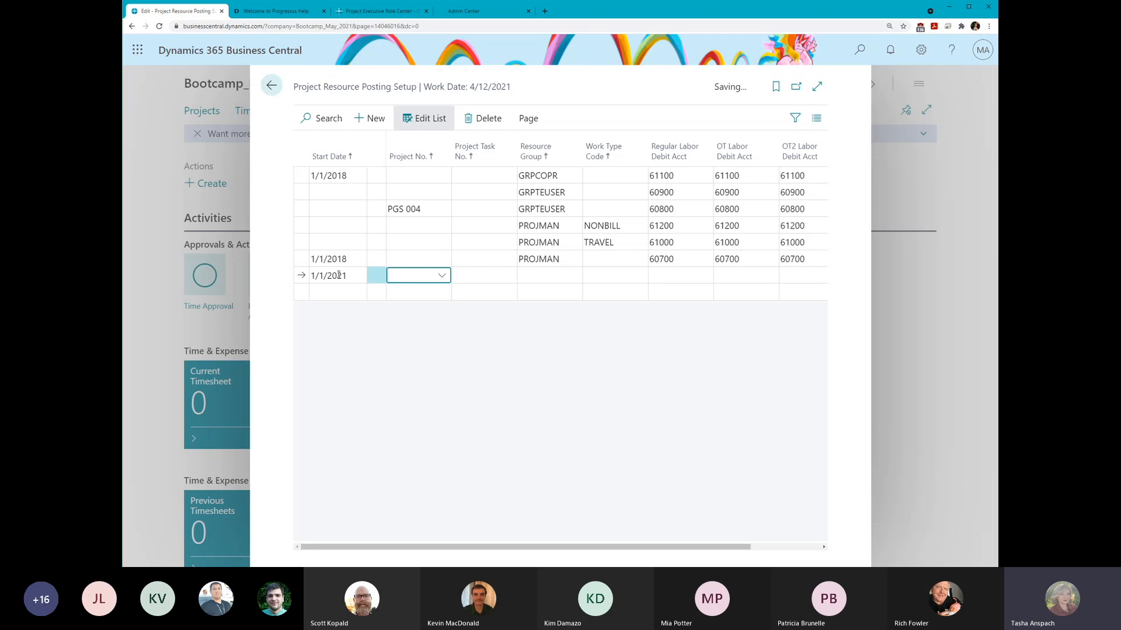
{"action": "key", "text": "Tab"}
{"action": "key", "text": "Tab"}
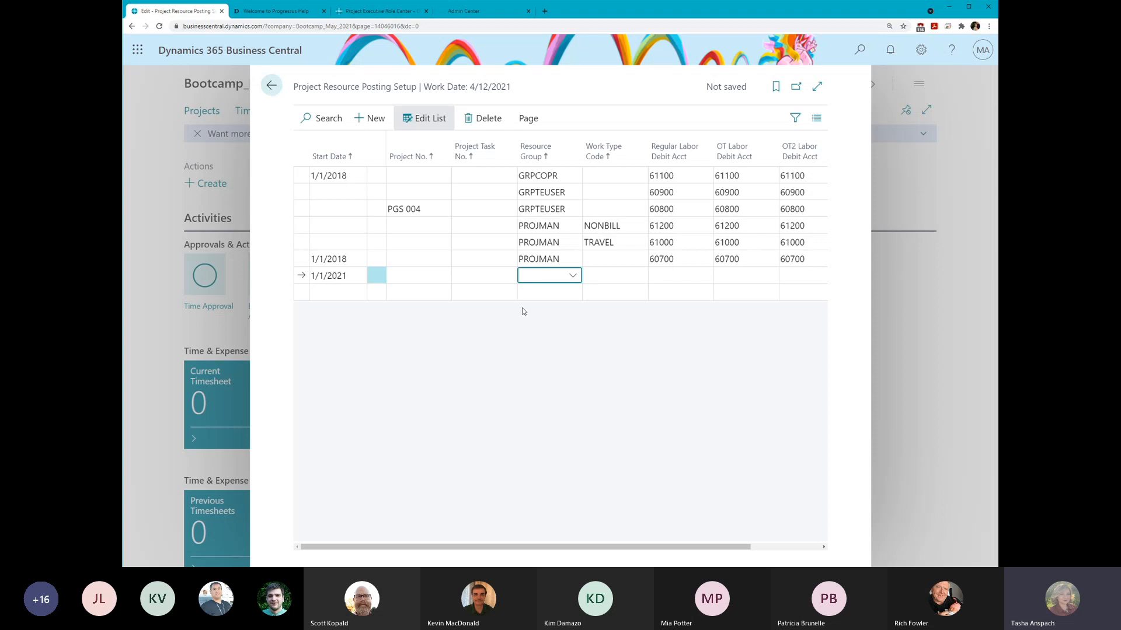
{"action": "left_click", "coordinate": [567, 275]}
{"action": "left_click", "coordinate": [563, 332]}
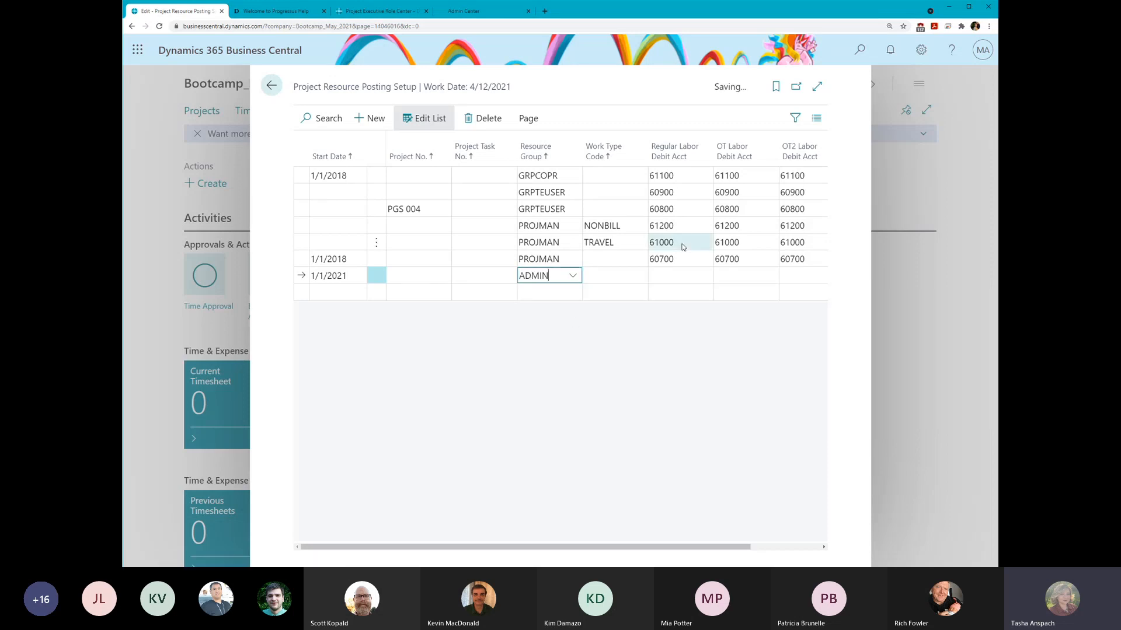
- Leave the ADMIN line's work type code blank and set its regular labor debit account to 60700
{"action": "left_click", "coordinate": [613, 275]}
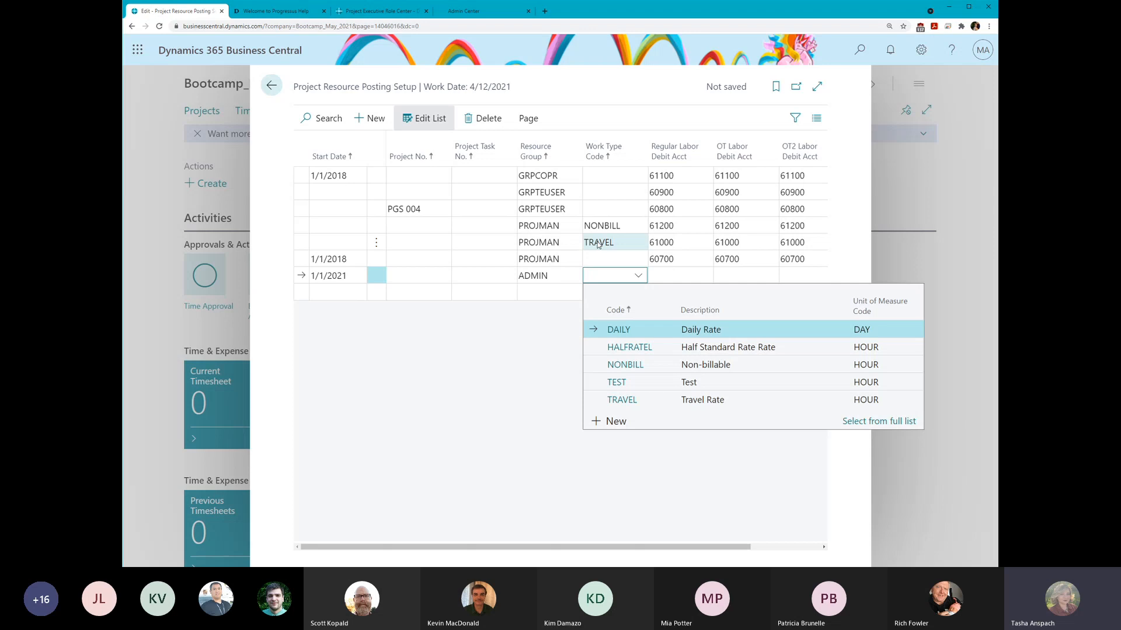
{"action": "key", "text": "Tab"}
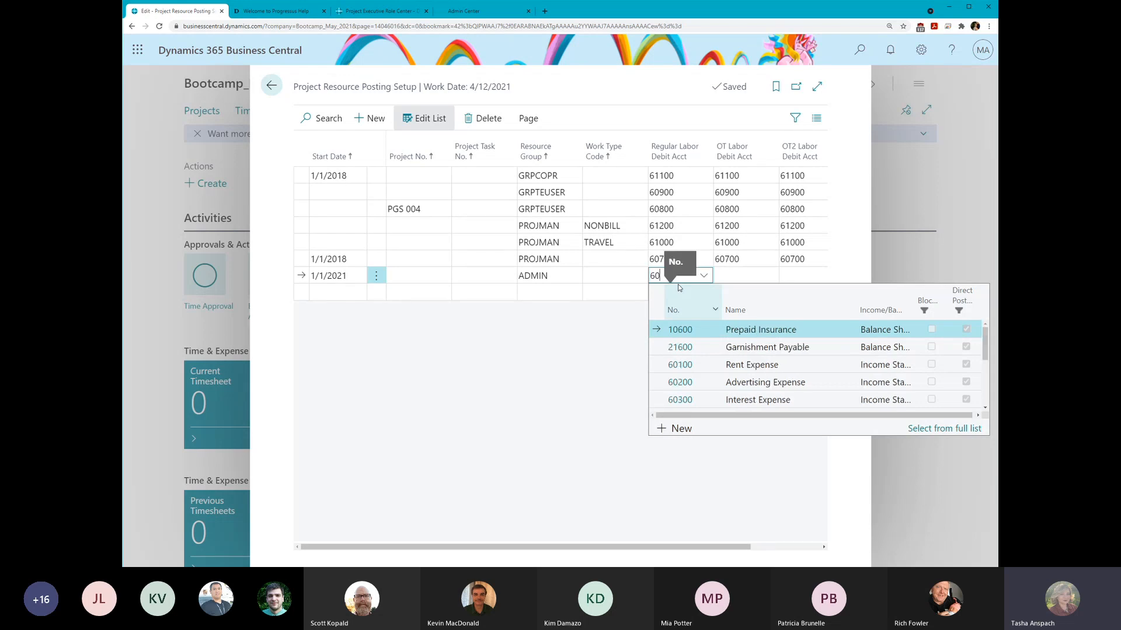
{"action": "type", "text": "7"}
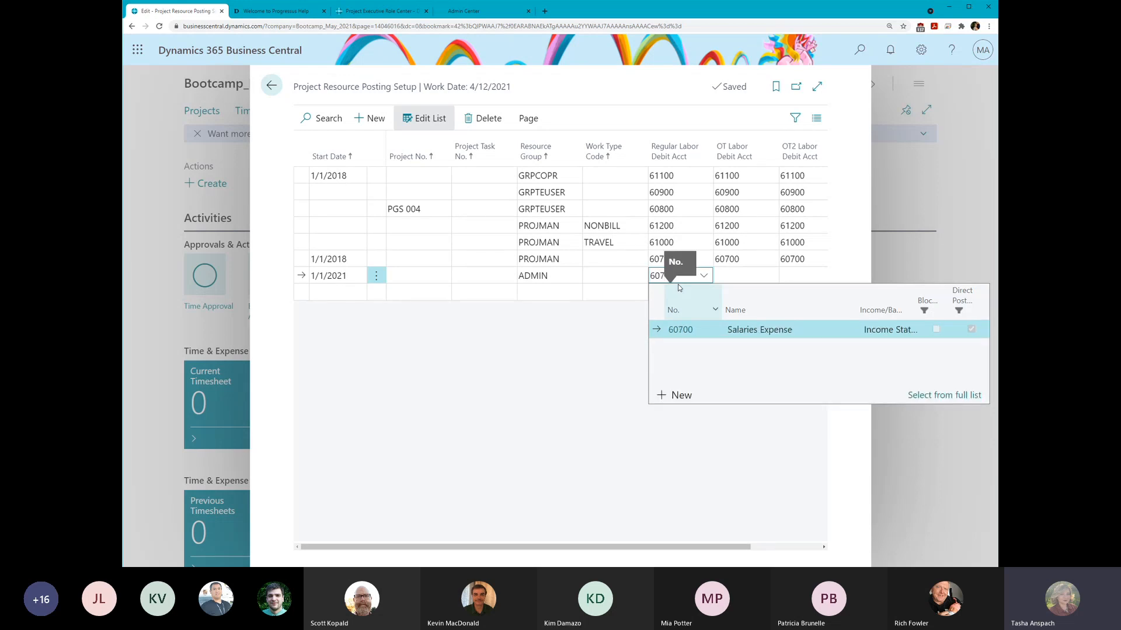
{"action": "left_click", "coordinate": [771, 328]}
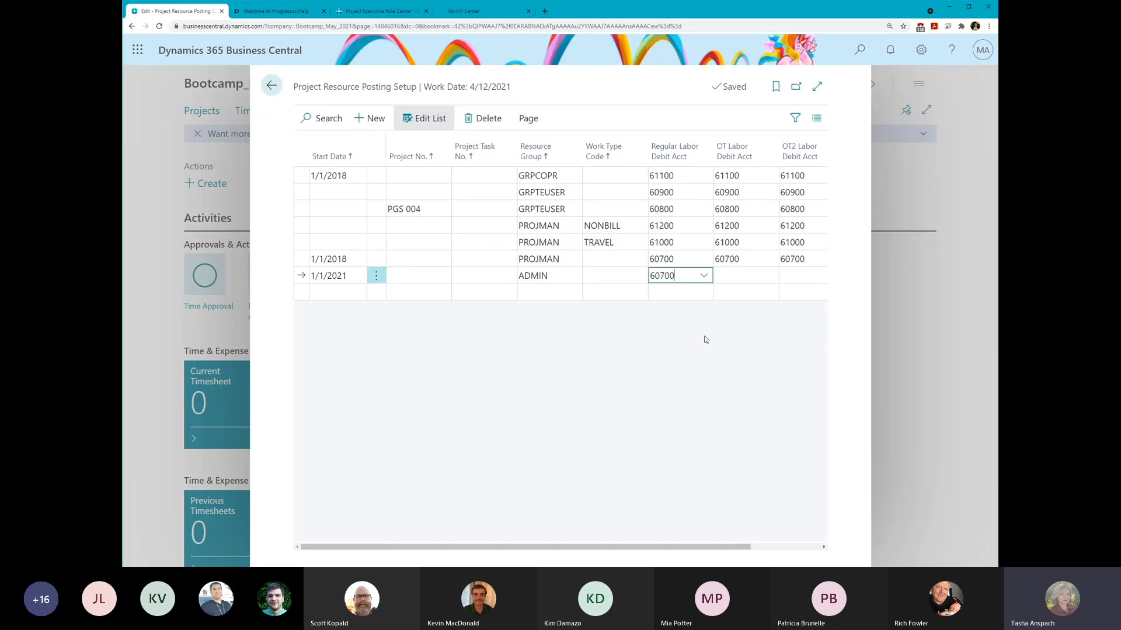
- Set the OT labor debit account on the ADMIN posting line to 60700
{"action": "left_click", "coordinate": [740, 279]}
{"action": "type", "text": "6"}
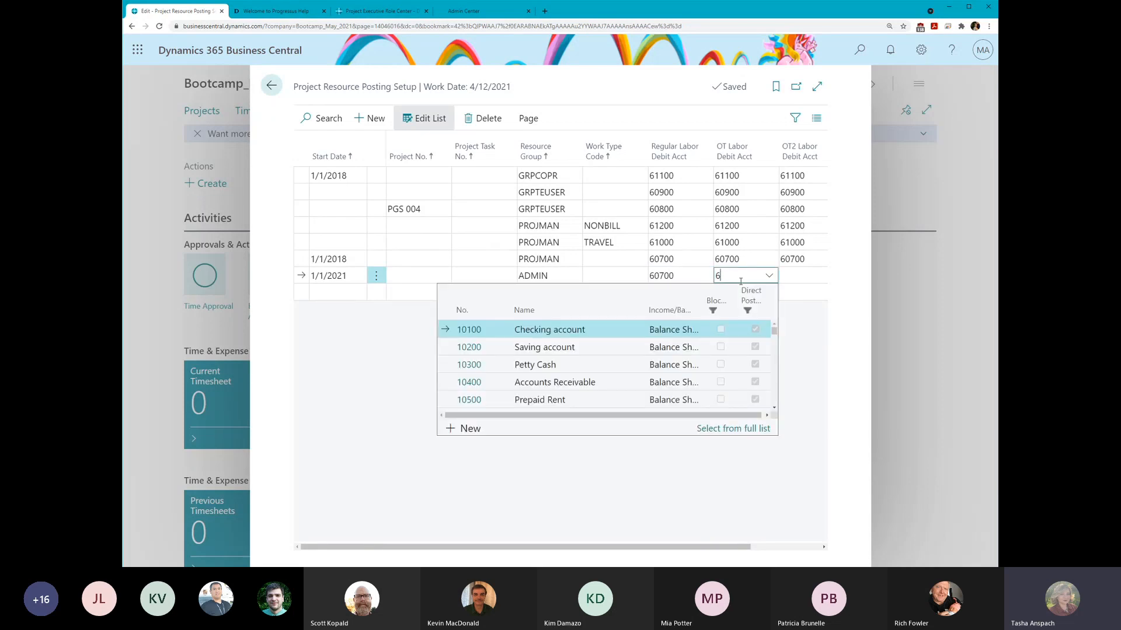
{"action": "type", "text": "03"}
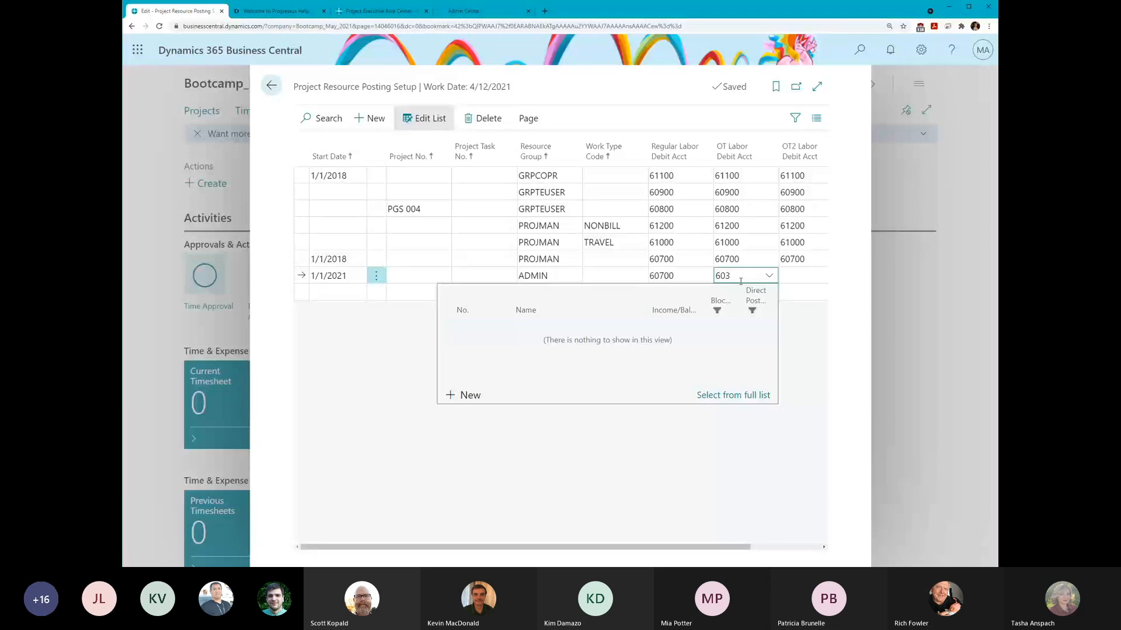
{"action": "key", "text": "BackSpace"}
{"action": "key", "text": "BackSpace"}
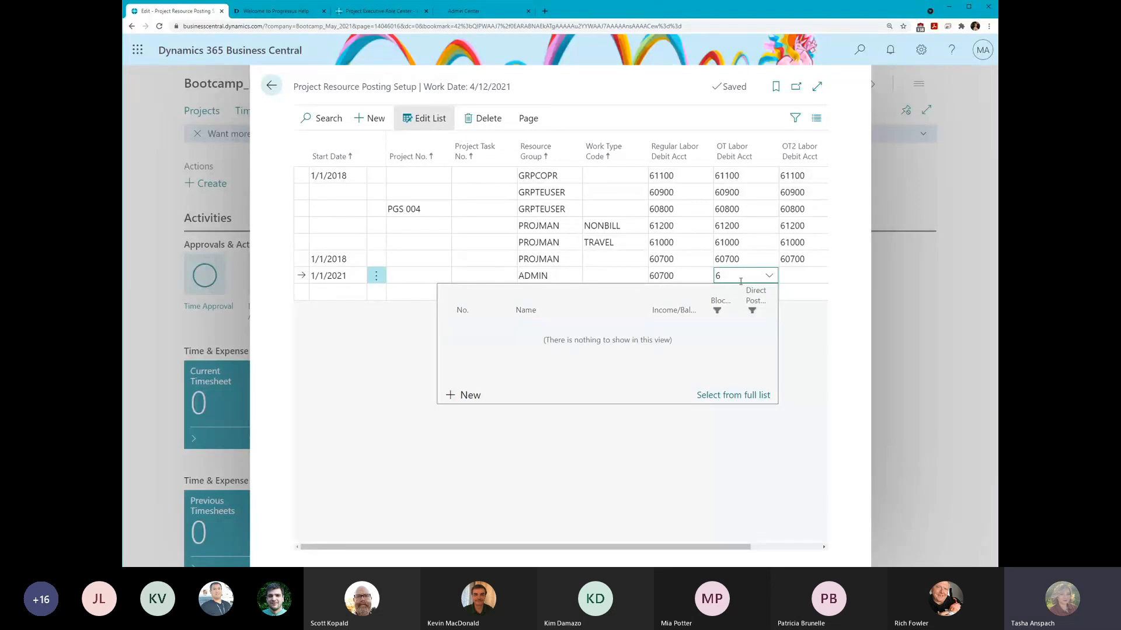
{"action": "type", "text": "02"}
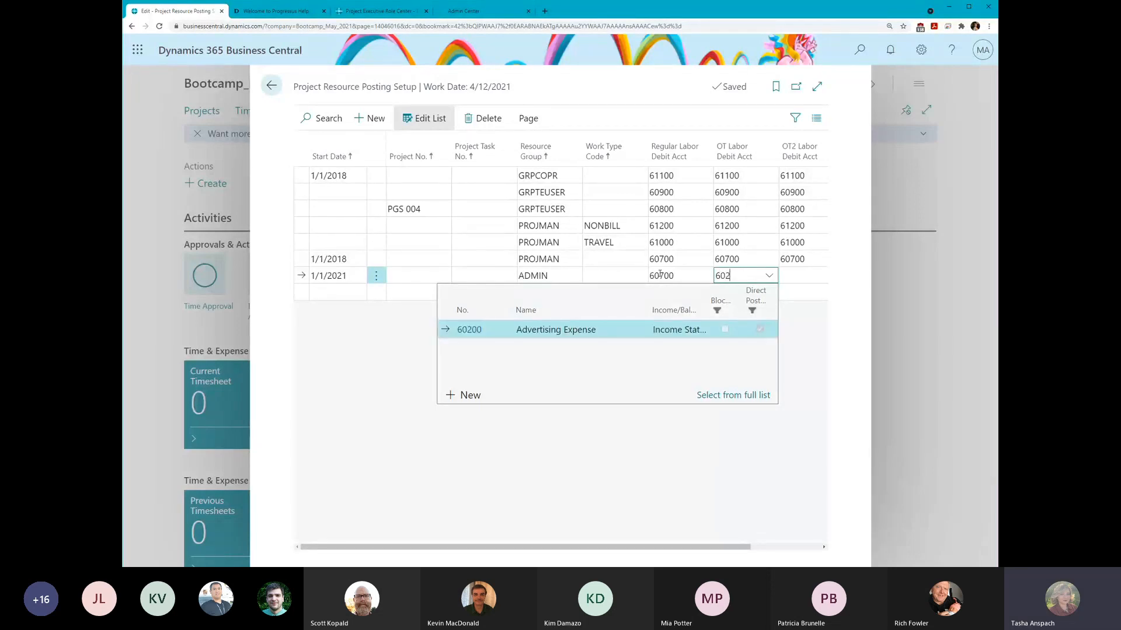
{"action": "key", "text": "BackSpace"}
{"action": "key", "text": "BackSpace"}
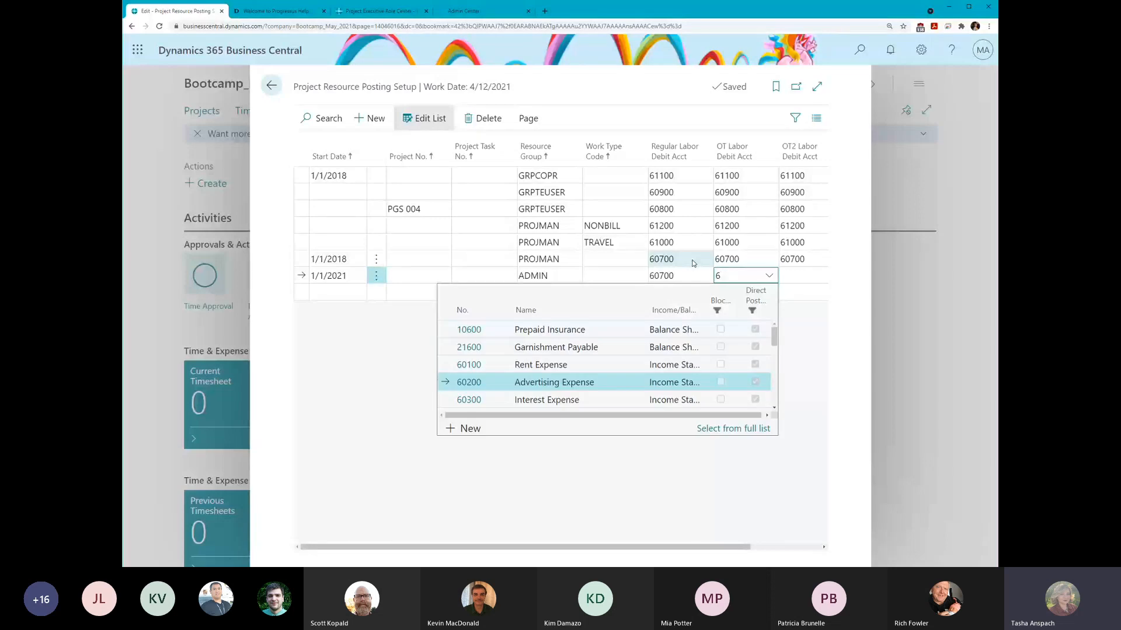
{"action": "type", "text": "0700"}
{"action": "key", "text": "Tab"}
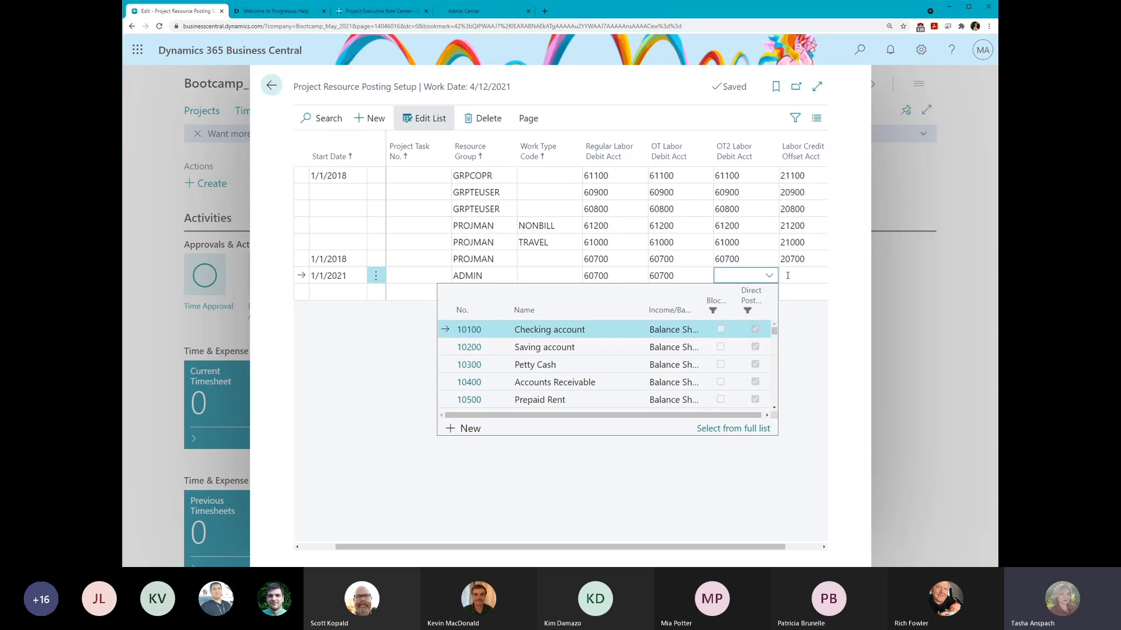
- Set the ADMIN line's labor credit offset account to 20700, leaving its OT2 debit account blank, and close Project Resource Posting Setup
{"action": "key", "text": "Tab"}
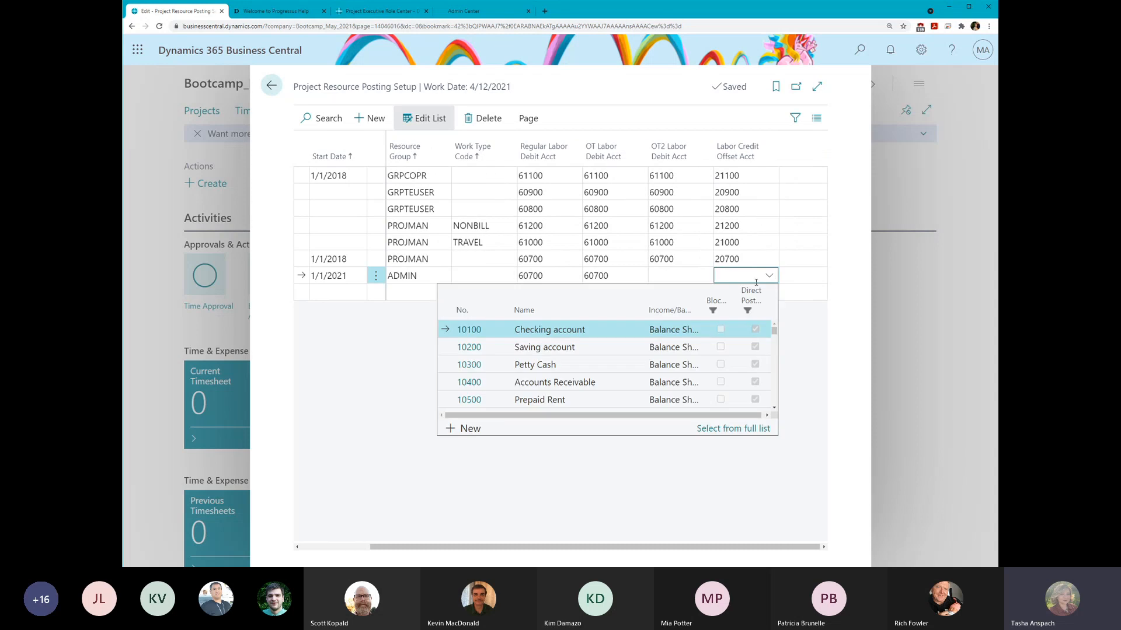
{"action": "type", "text": "20700"}
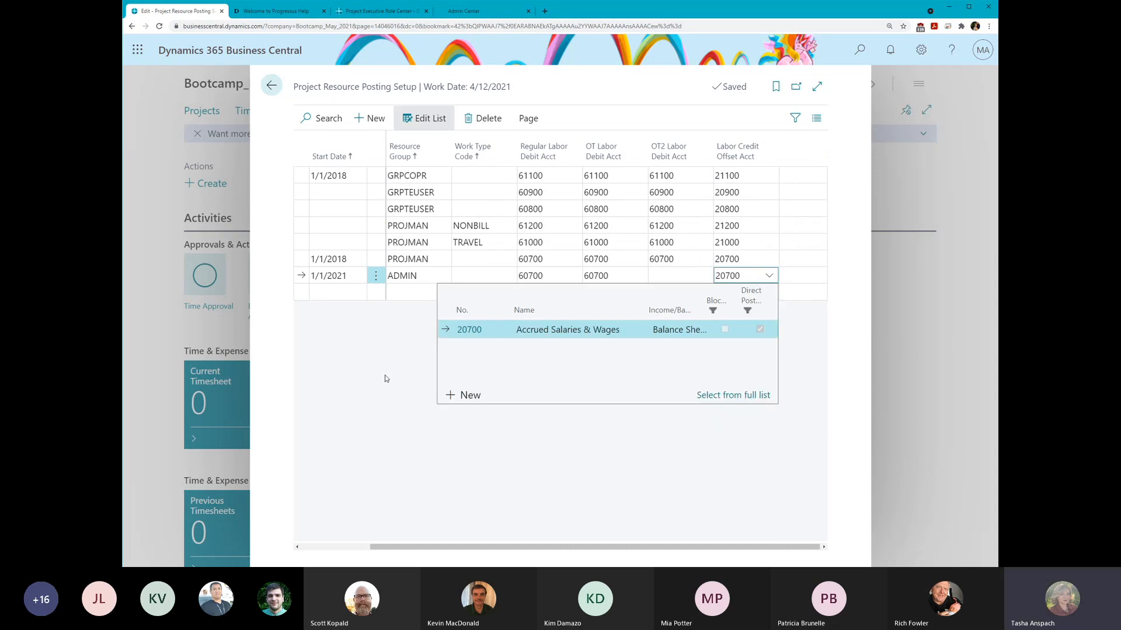
{"action": "left_click", "coordinate": [542, 325]}
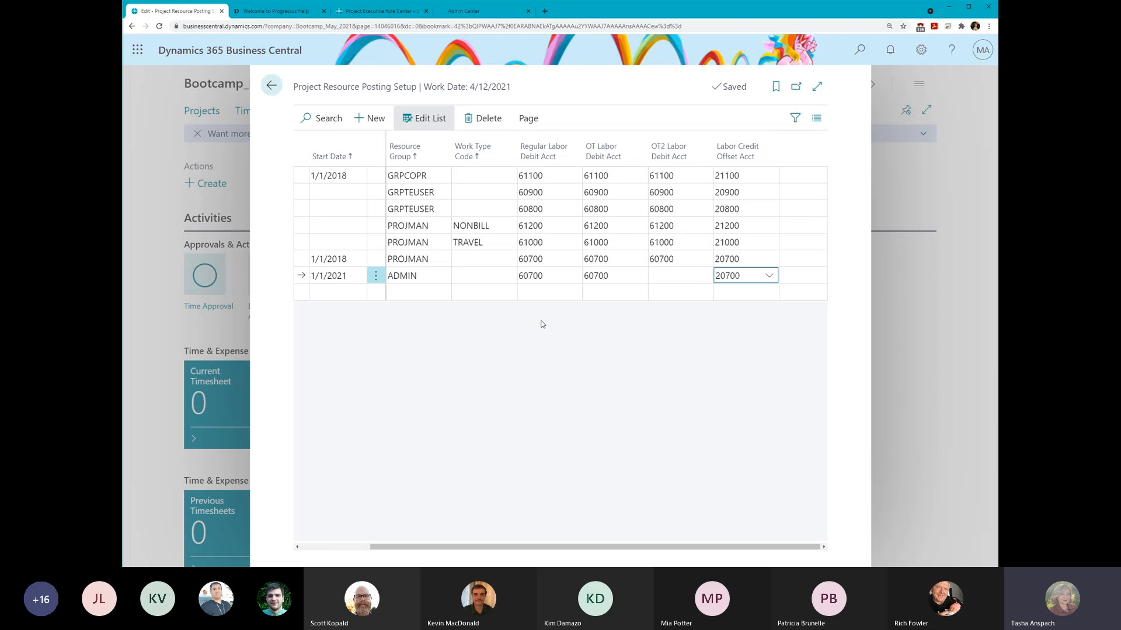
{"action": "left_click", "coordinate": [678, 274]}
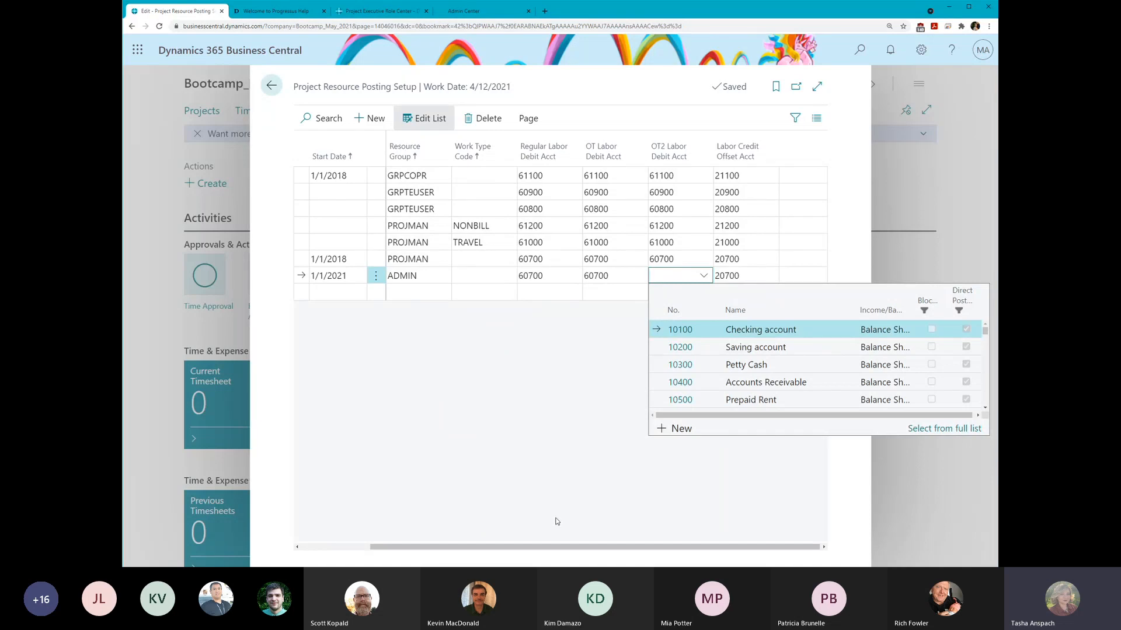
{"action": "left_click_drag", "start_coordinate": [549, 547], "coordinate": [285, 544]}
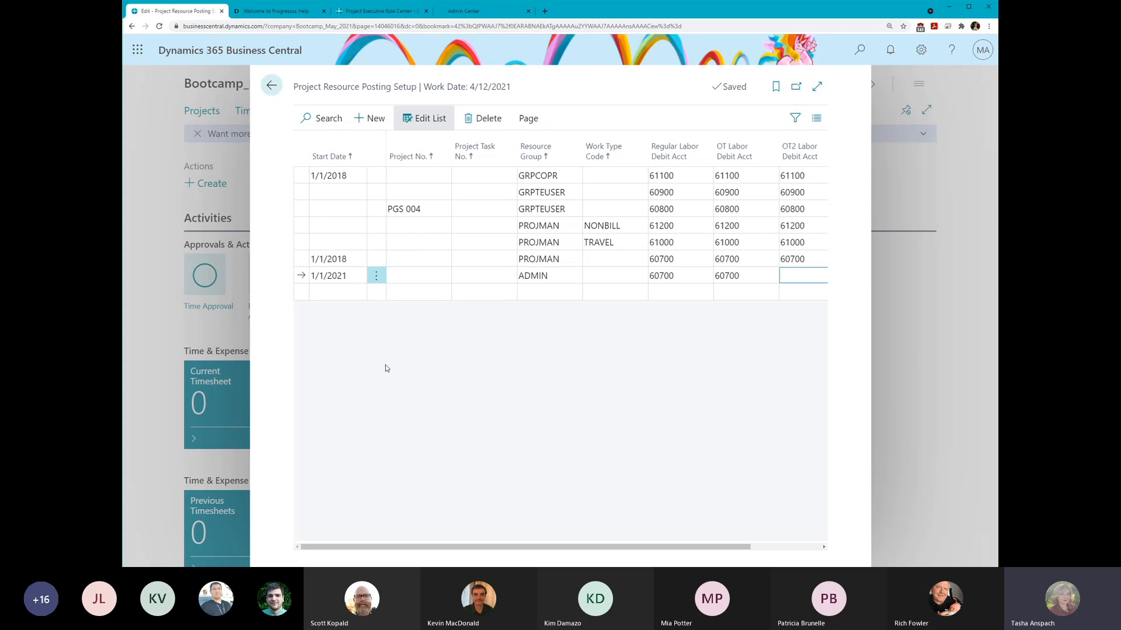
{"action": "left_click", "coordinate": [272, 85]}
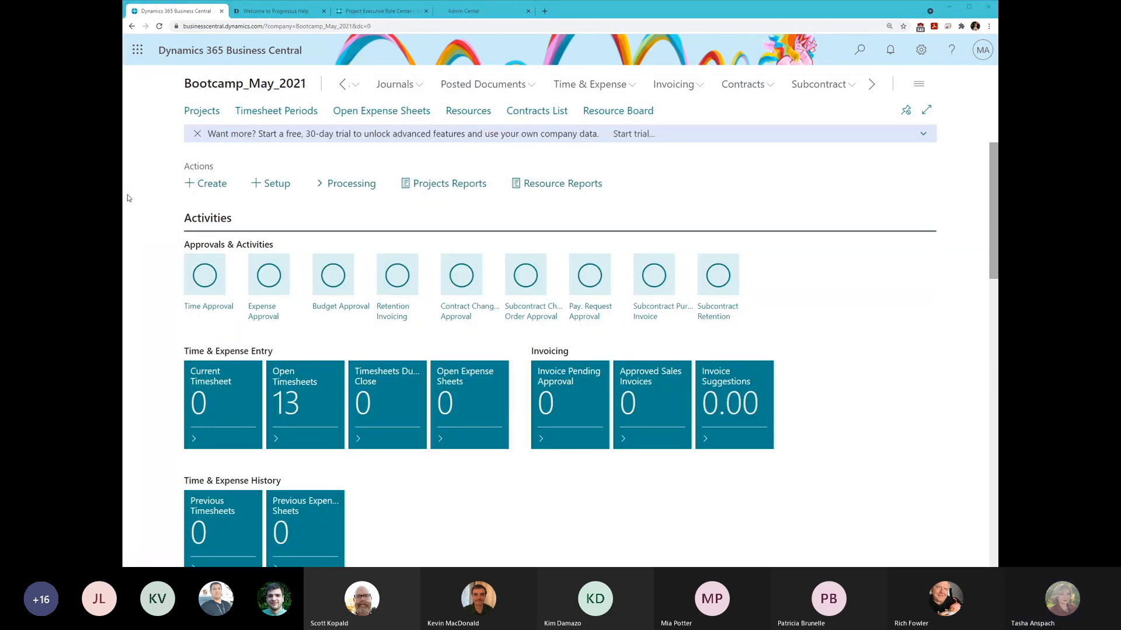
{"action": "left_click", "coordinate": [273, 184]}
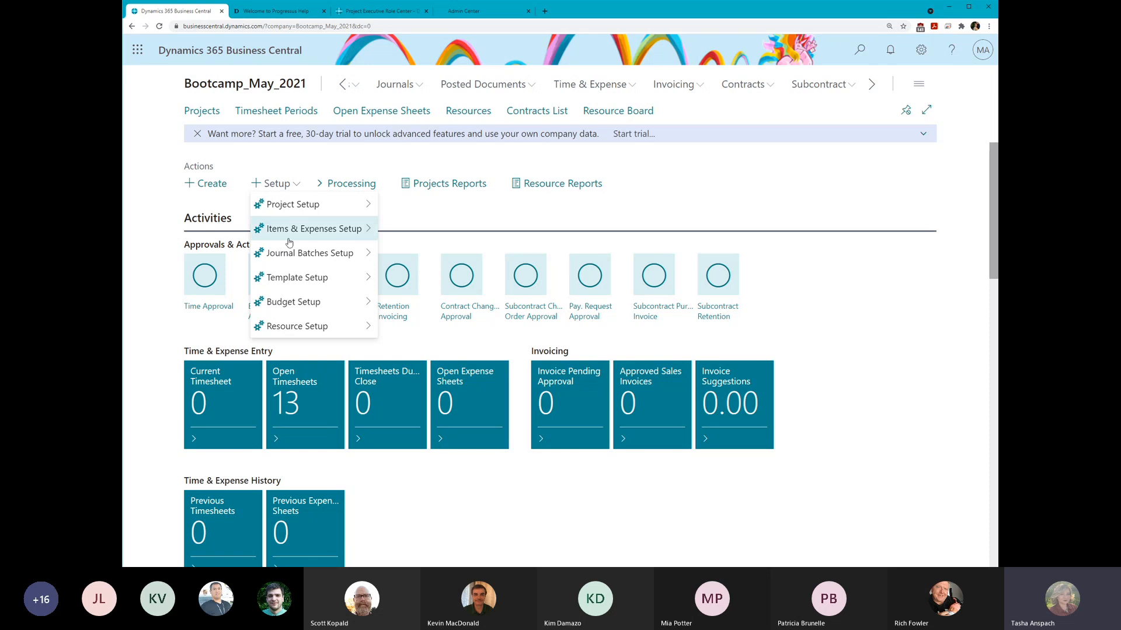
{"action": "mouse_move", "coordinate": [297, 326]}
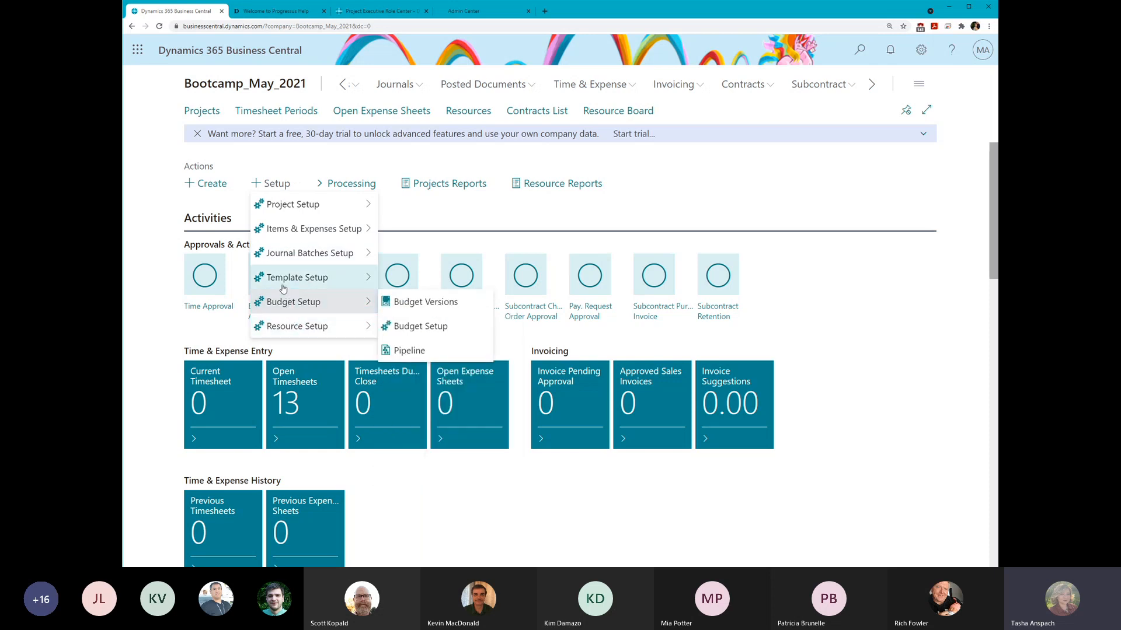
{"action": "mouse_move", "coordinate": [279, 282]}
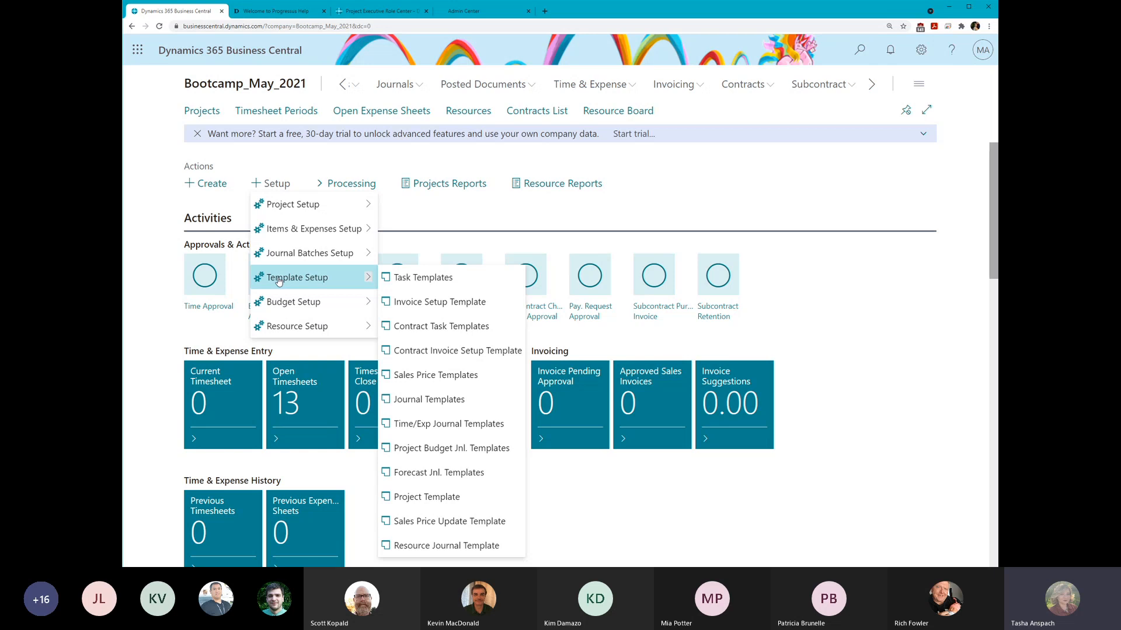
{"action": "mouse_move", "coordinate": [277, 252]}
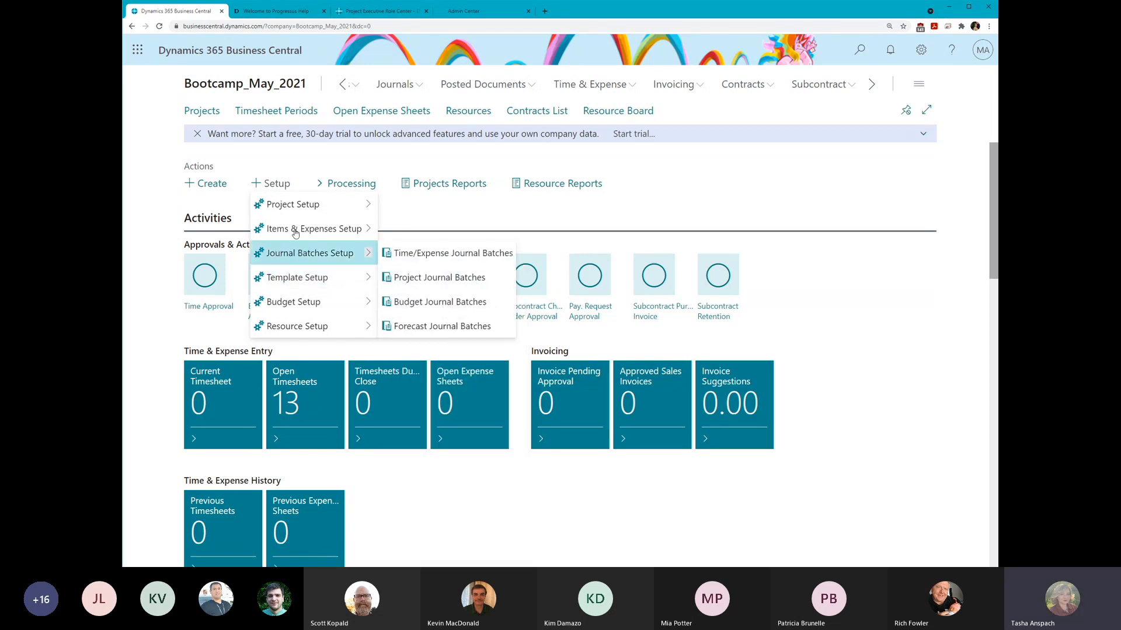
{"action": "mouse_move", "coordinate": [293, 232]}
{"action": "mouse_move", "coordinate": [289, 208]}
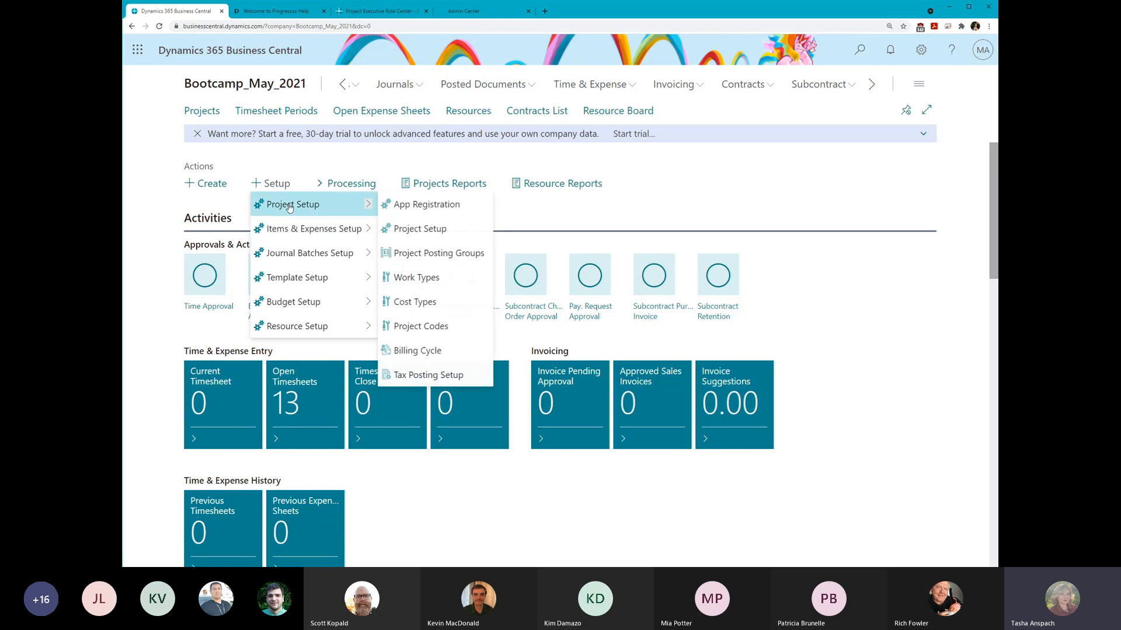
{"action": "left_click", "coordinate": [289, 166]}
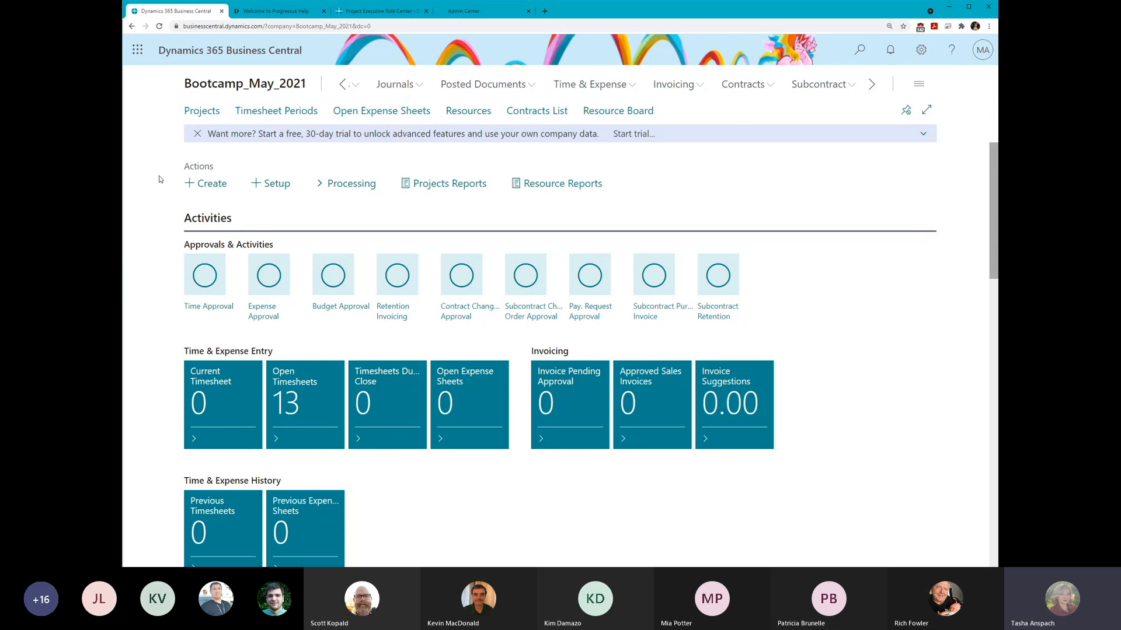
- Dismiss the trial notification, then bookmark the Sales Invoices list from Invoicing and return to the role center home page
{"action": "left_click", "coordinate": [197, 133]}
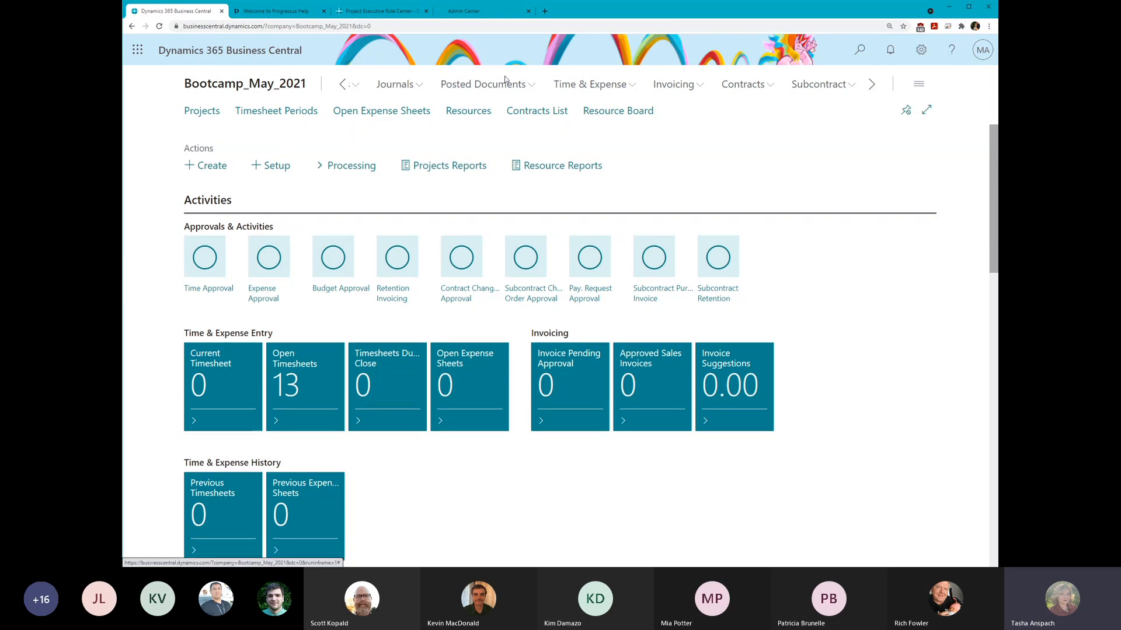
{"action": "left_click", "coordinate": [686, 86]}
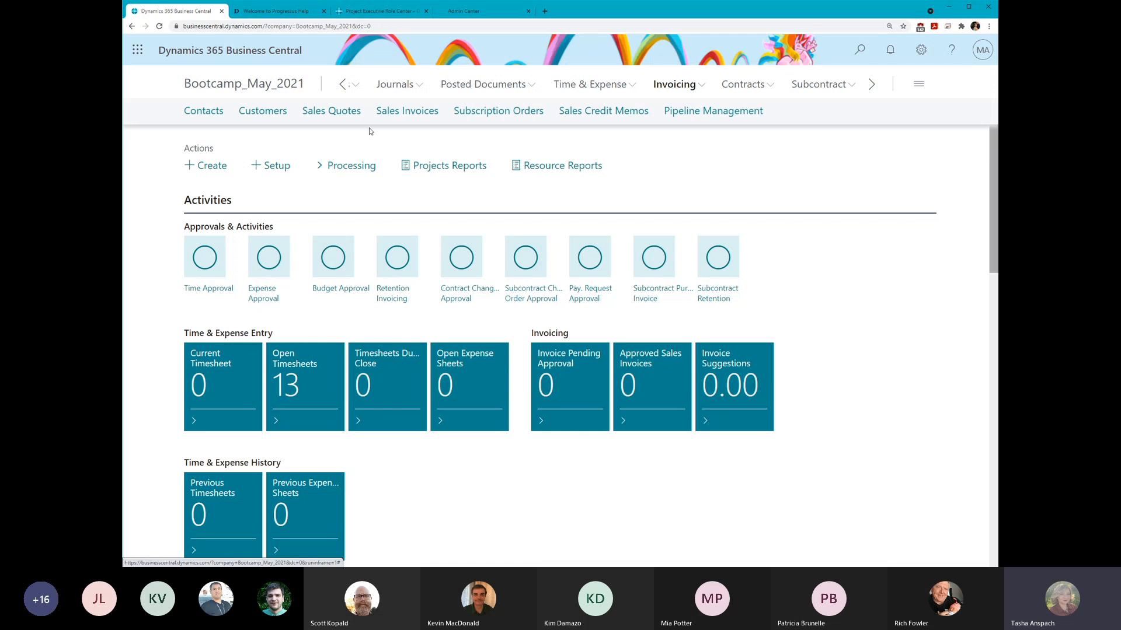
{"action": "left_click", "coordinate": [425, 111]}
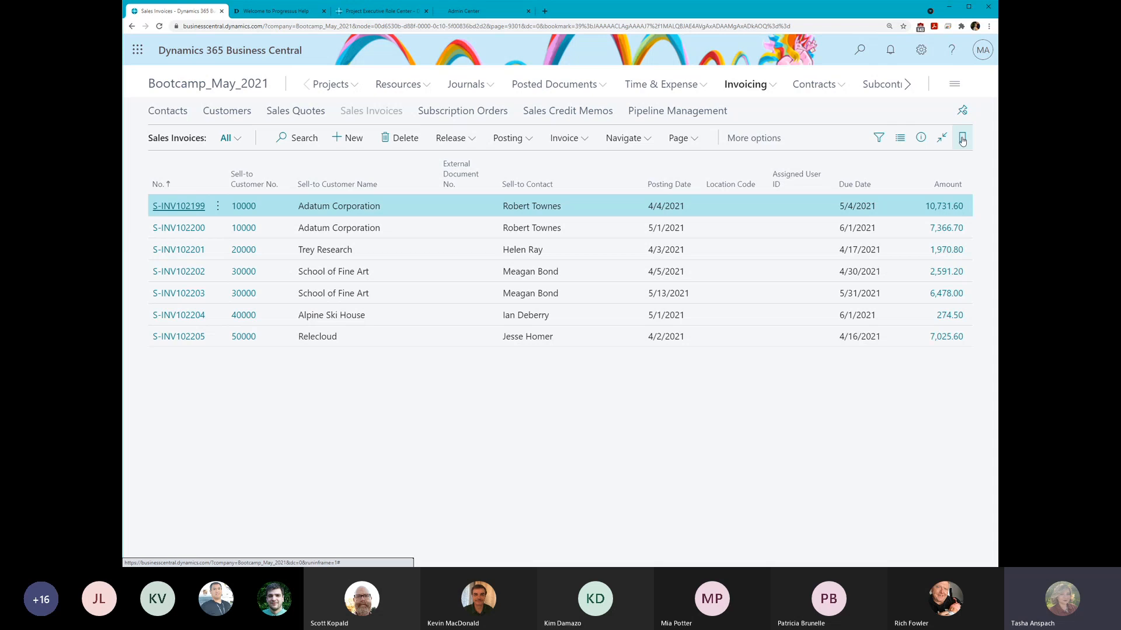
{"action": "left_click", "coordinate": [962, 139]}
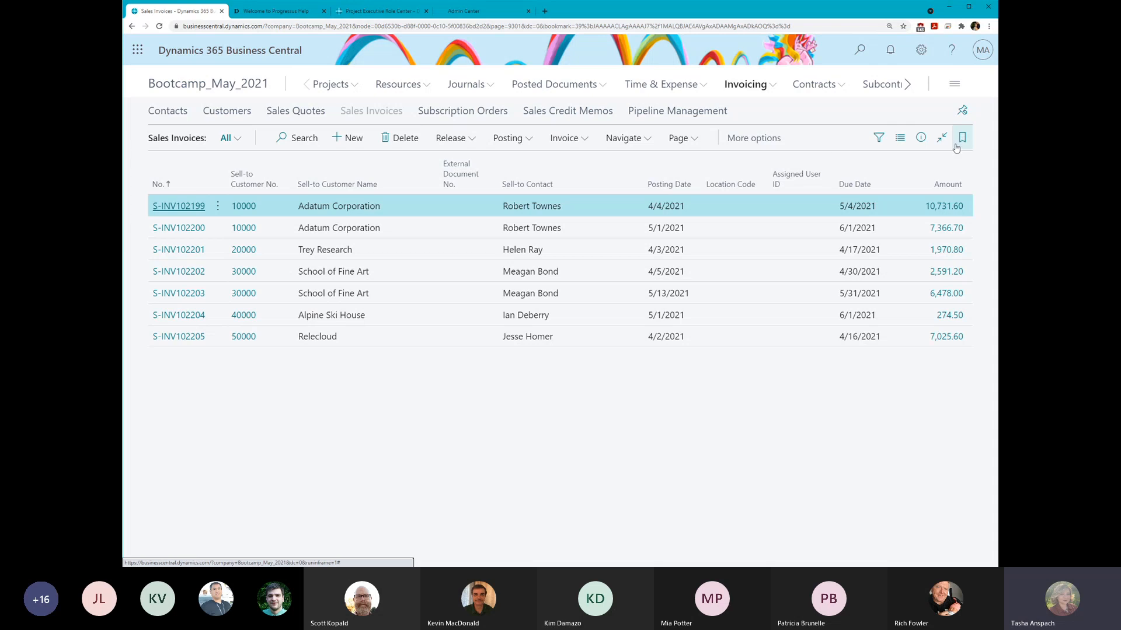
{"action": "left_click", "coordinate": [249, 86]}
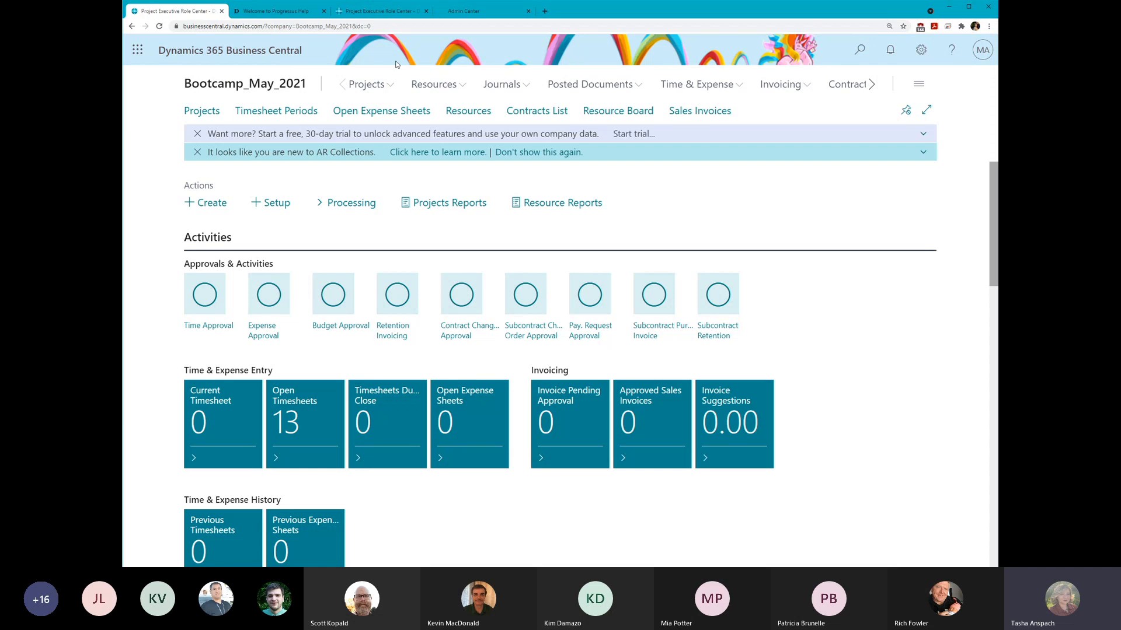
- Start personalizing the role center and move the Invoicing and Time & Expense navigation groups ahead of Projects
{"action": "left_click", "coordinate": [914, 51]}
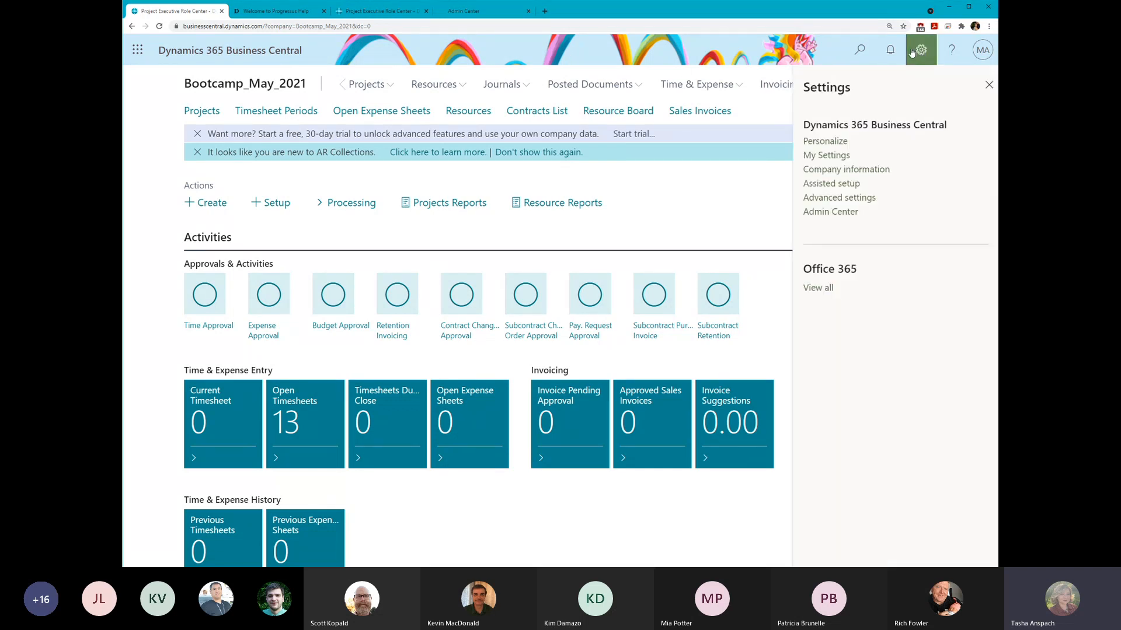
{"action": "left_click", "coordinate": [819, 140]}
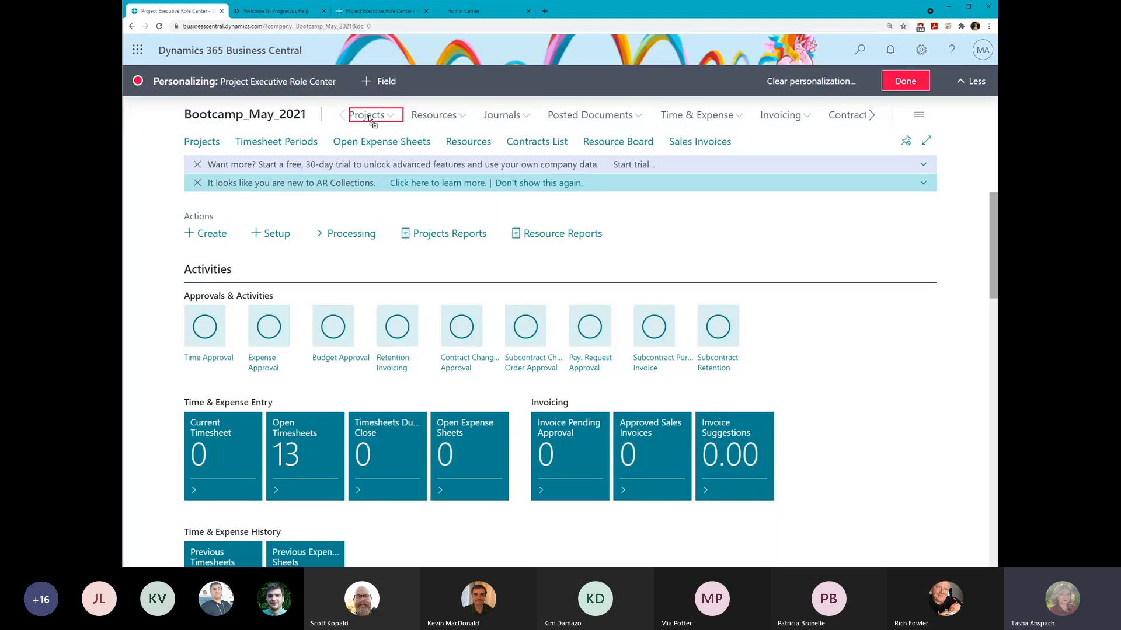
{"action": "left_click_drag", "start_coordinate": [350, 119], "coordinate": [350, 119]}
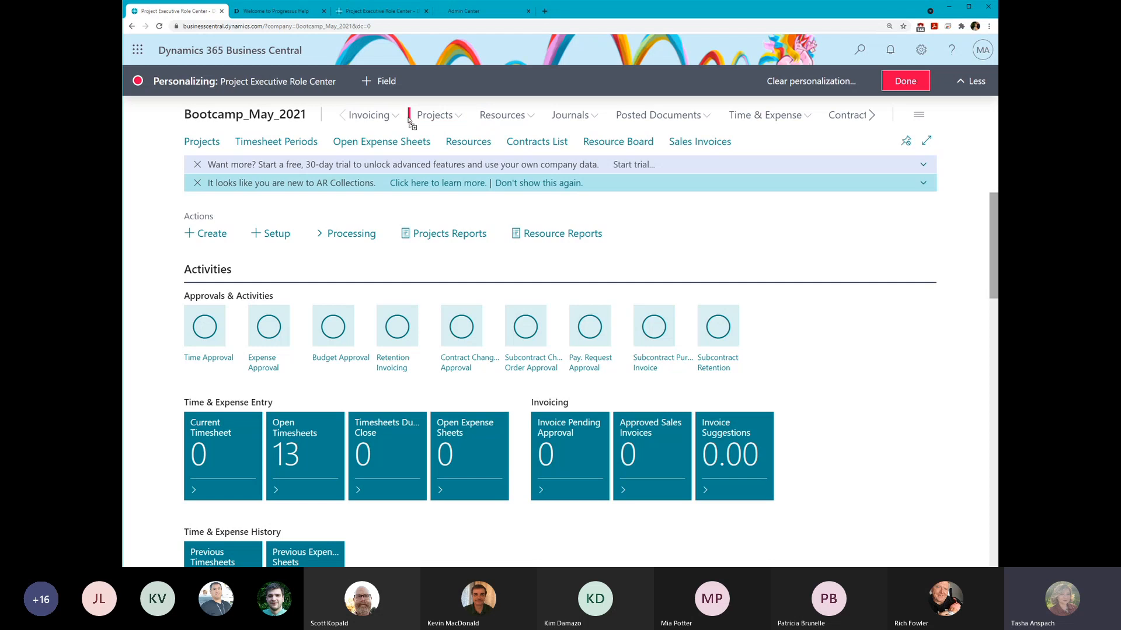
{"action": "left_click_drag", "start_coordinate": [411, 119], "coordinate": [411, 119]}
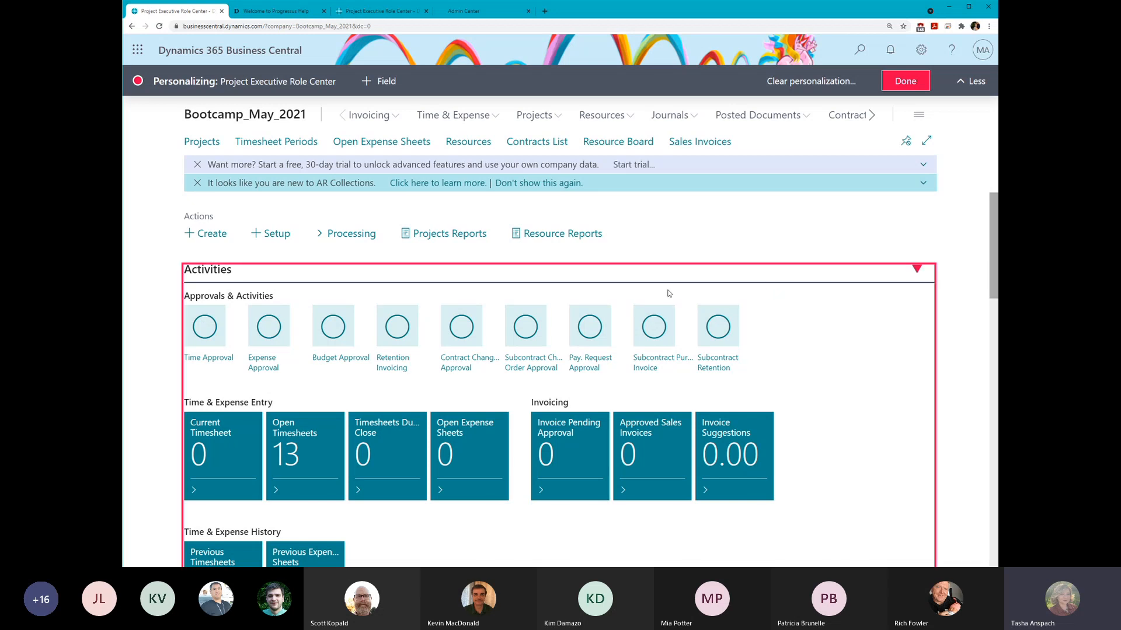
- Move the Previous Timesheets tile after Previous Expense Sheets in Time & Expense History, and finish personalizing
{"action": "scroll", "coordinate": [670, 294], "scroll_direction": "down", "scroll_amount": 3}
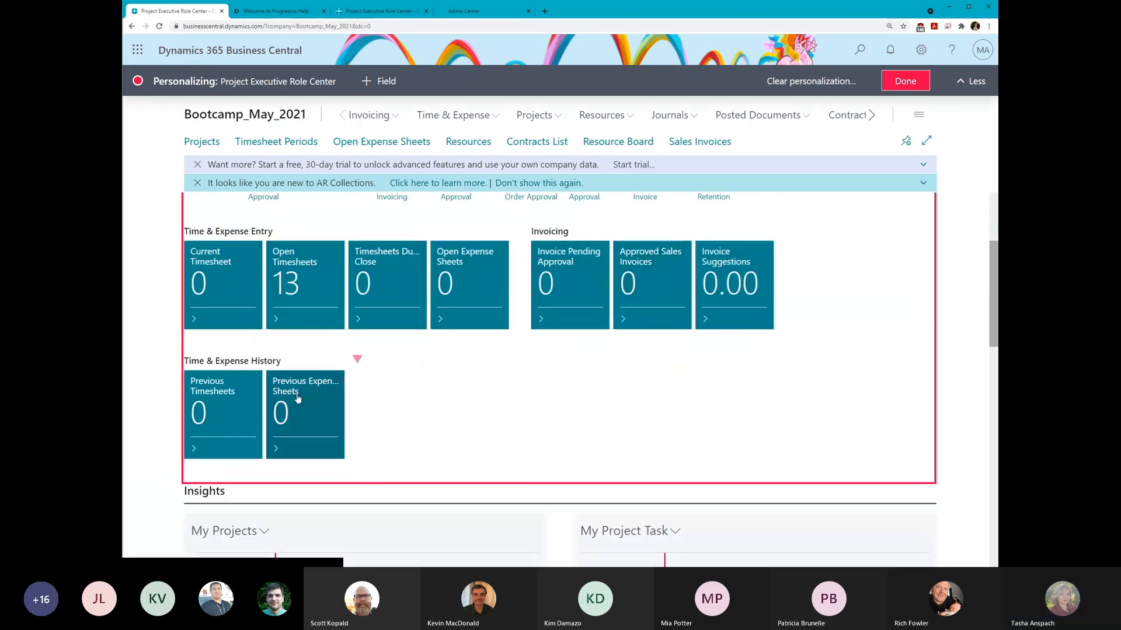
{"action": "left_click", "coordinate": [244, 365]}
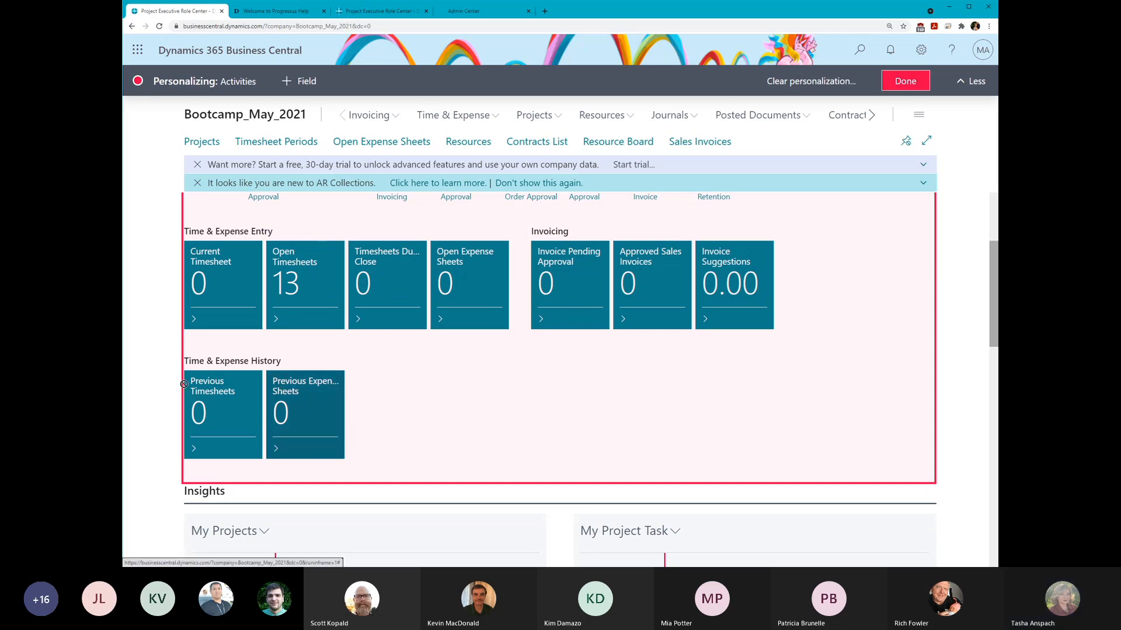
{"action": "left_click_drag", "start_coordinate": [189, 391], "coordinate": [350, 385]}
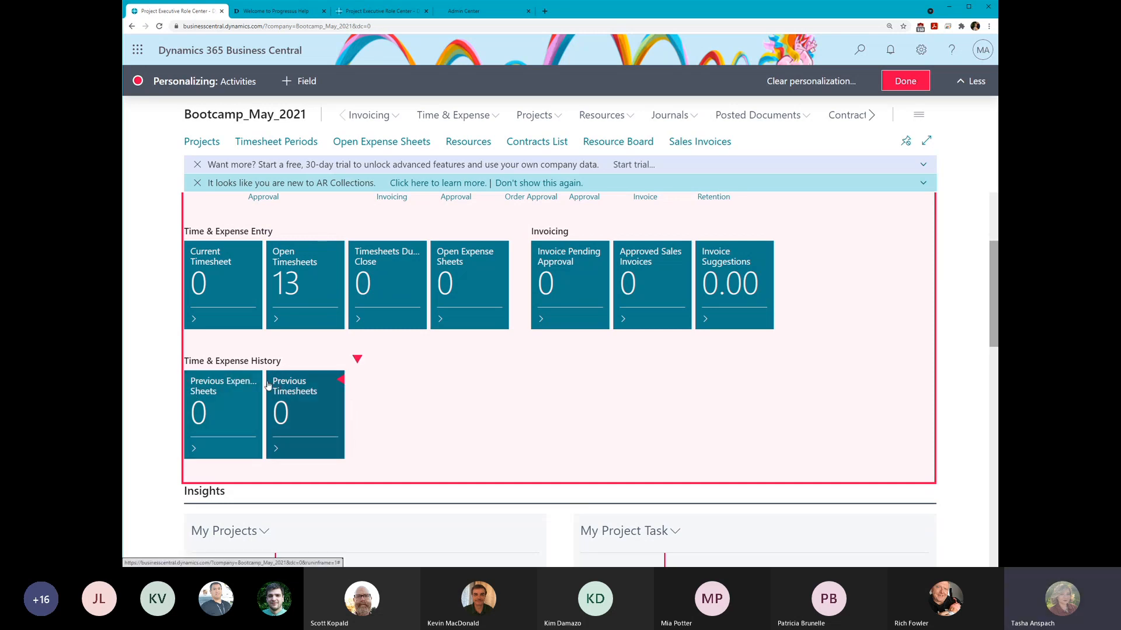
{"action": "scroll", "coordinate": [537, 437], "scroll_direction": "down", "scroll_amount": 2}
{"action": "scroll", "coordinate": [537, 436], "scroll_direction": "down", "scroll_amount": 3}
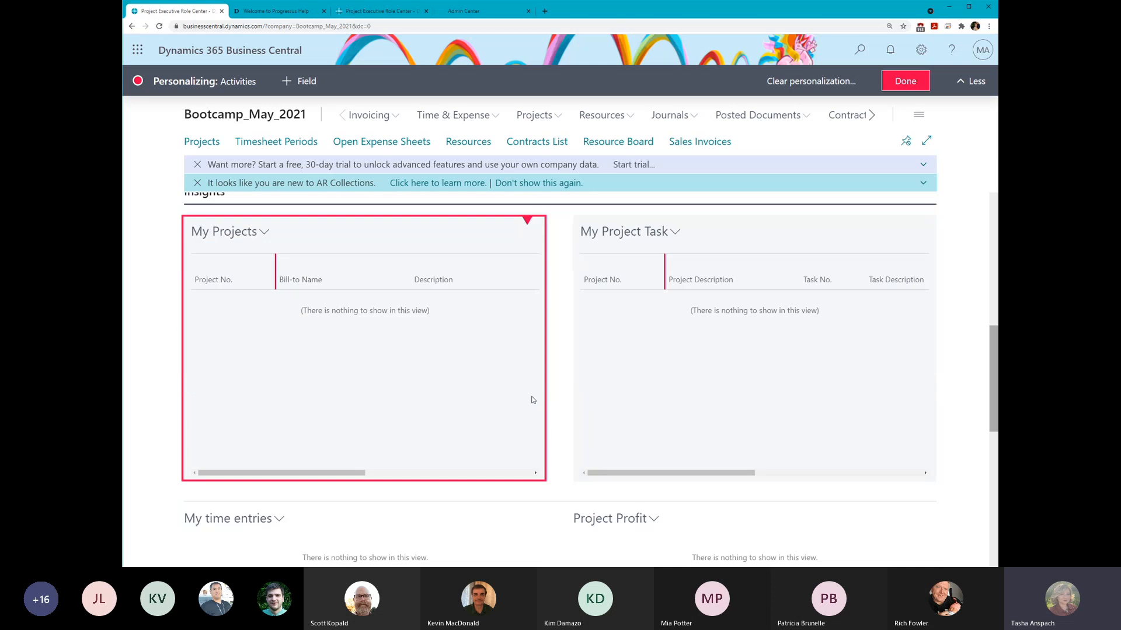
{"action": "left_click", "coordinate": [904, 80]}
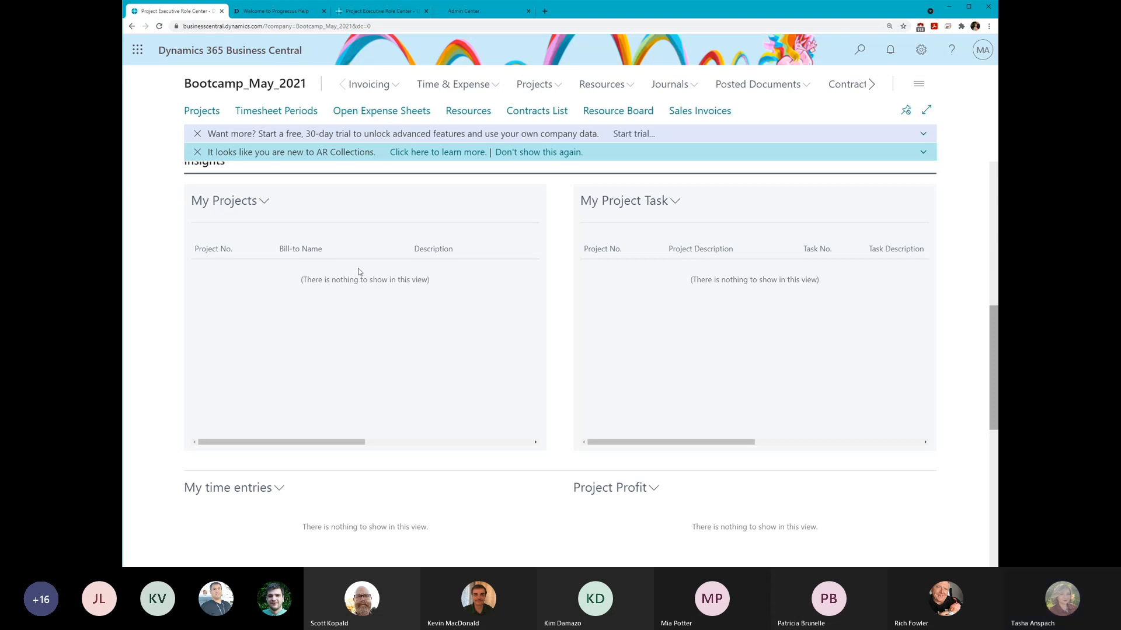
- Open the My Projects list under Insights for managing its entries
{"action": "scroll", "coordinate": [359, 272], "scroll_direction": "up", "scroll_amount": 1}
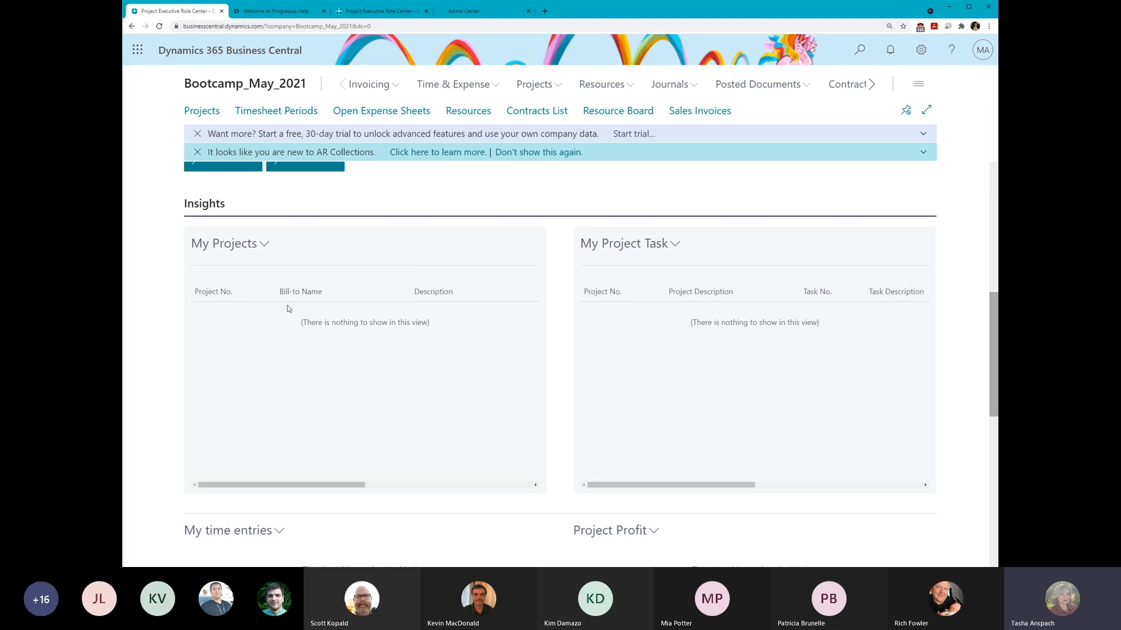
{"action": "left_click", "coordinate": [264, 244]}
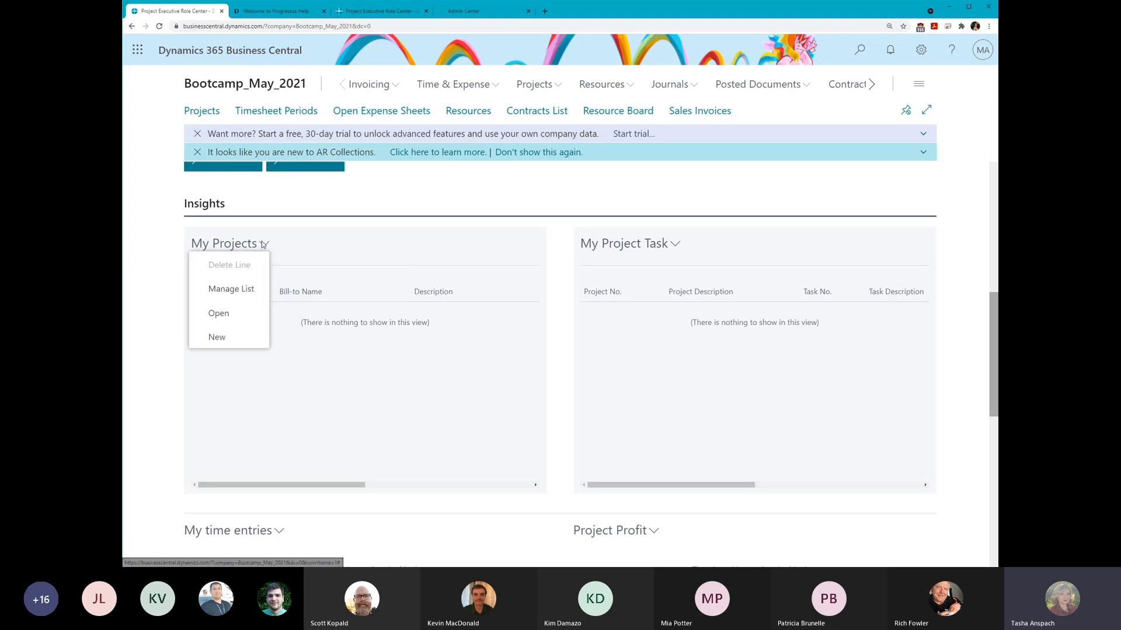
{"action": "left_click", "coordinate": [231, 289]}
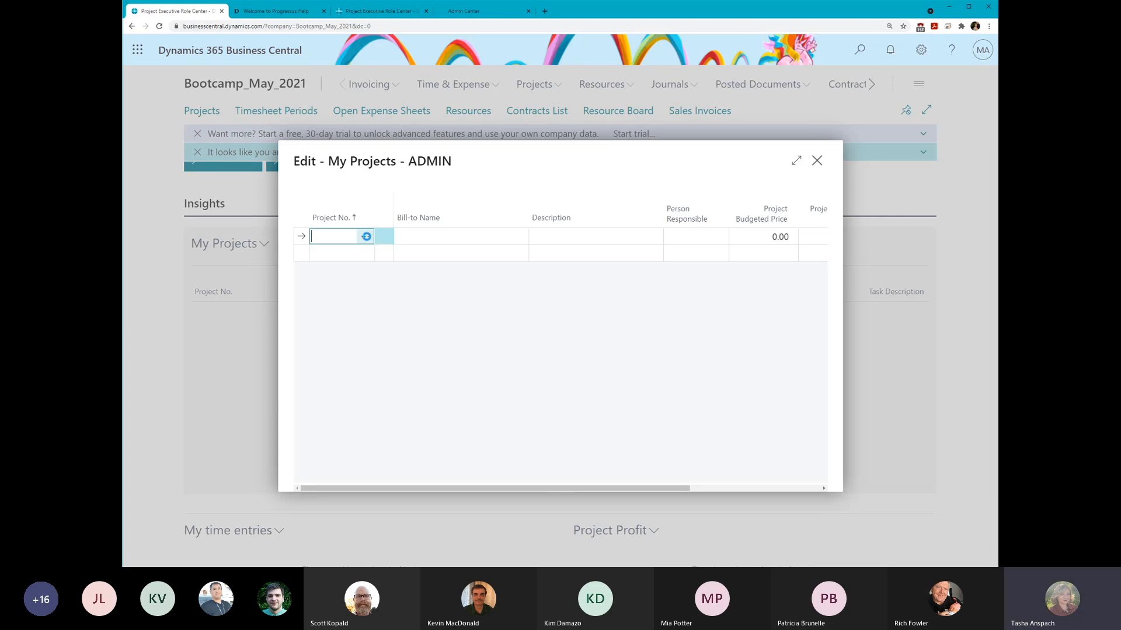
- Add projects PGS 001, PGS 002 and PGS 003 to the My Projects list and close it
{"action": "left_click", "coordinate": [366, 238]}
{"action": "left_click", "coordinate": [330, 325]}
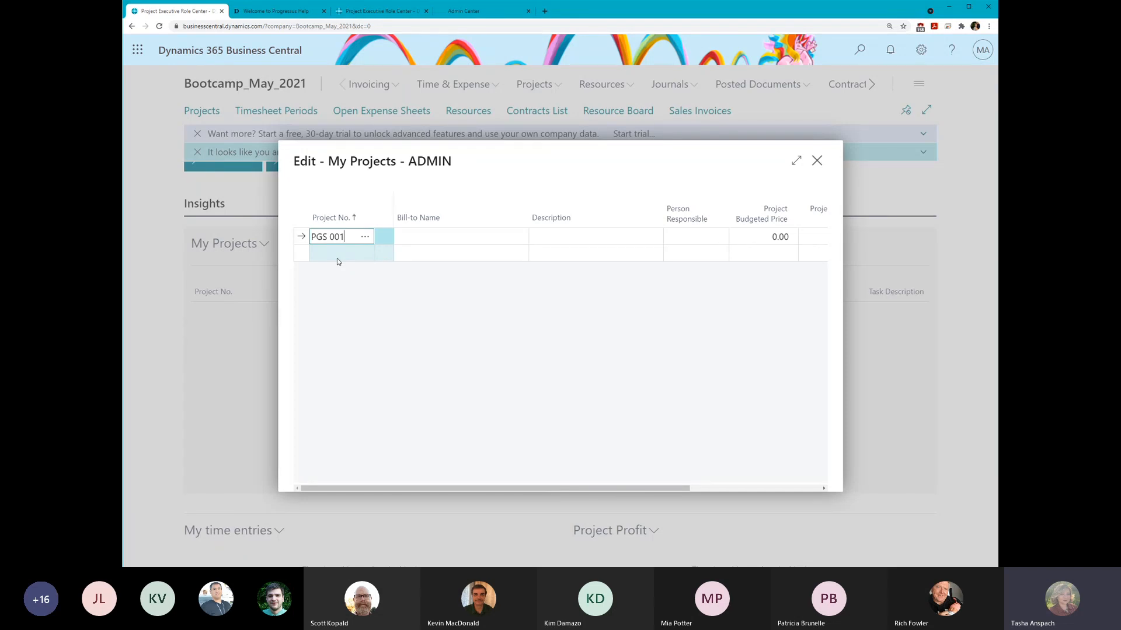
{"action": "left_click", "coordinate": [337, 259]}
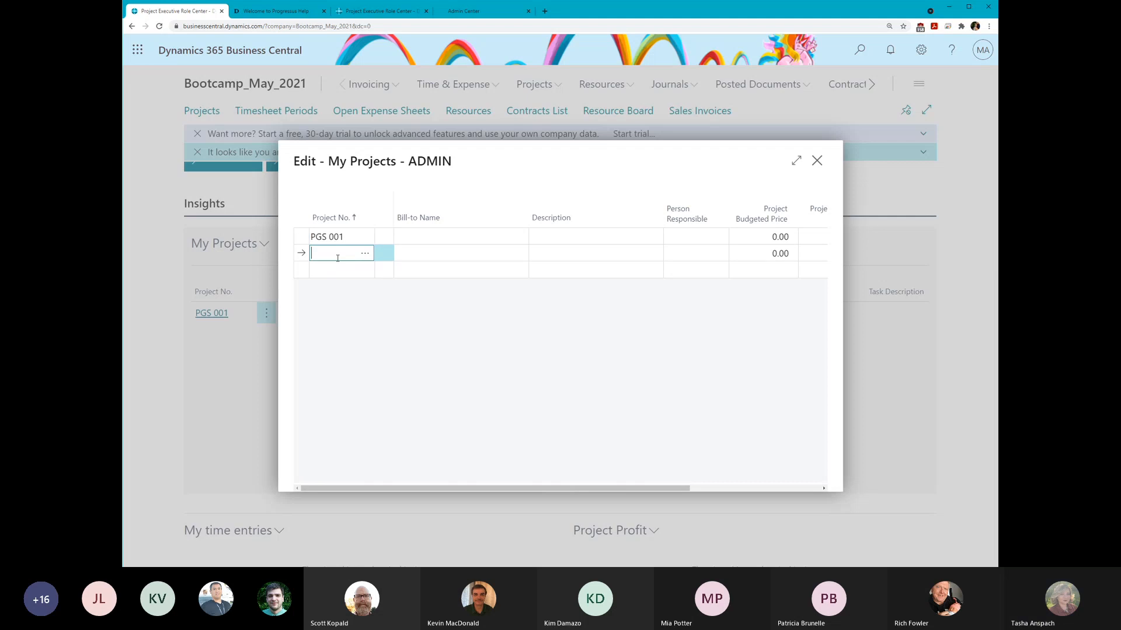
{"action": "left_click", "coordinate": [366, 254]}
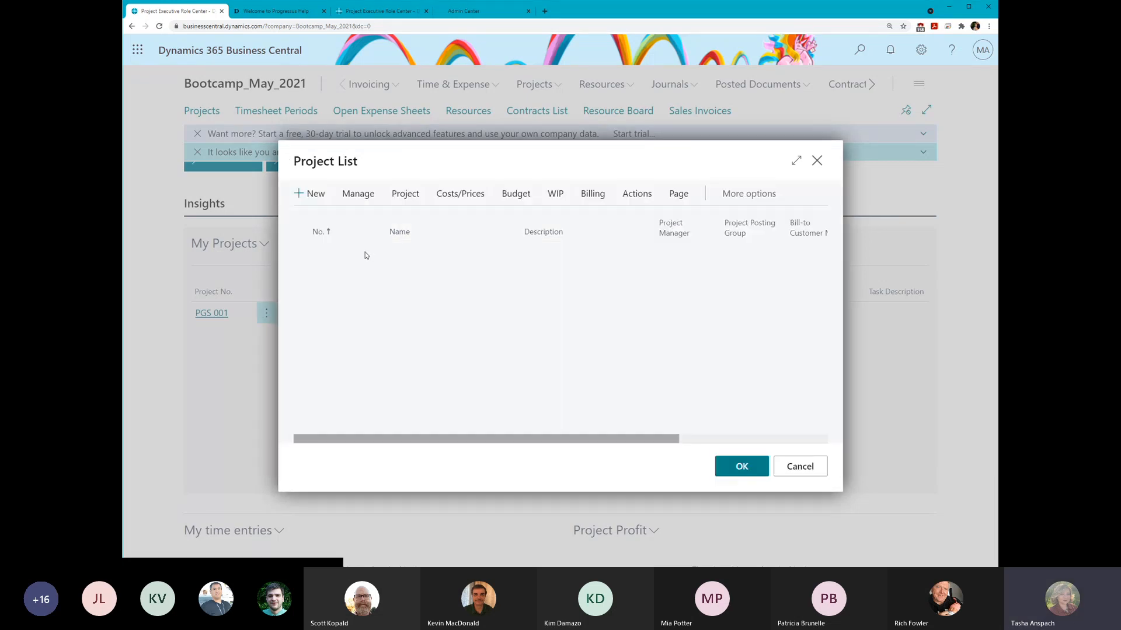
{"action": "left_click", "coordinate": [331, 342]}
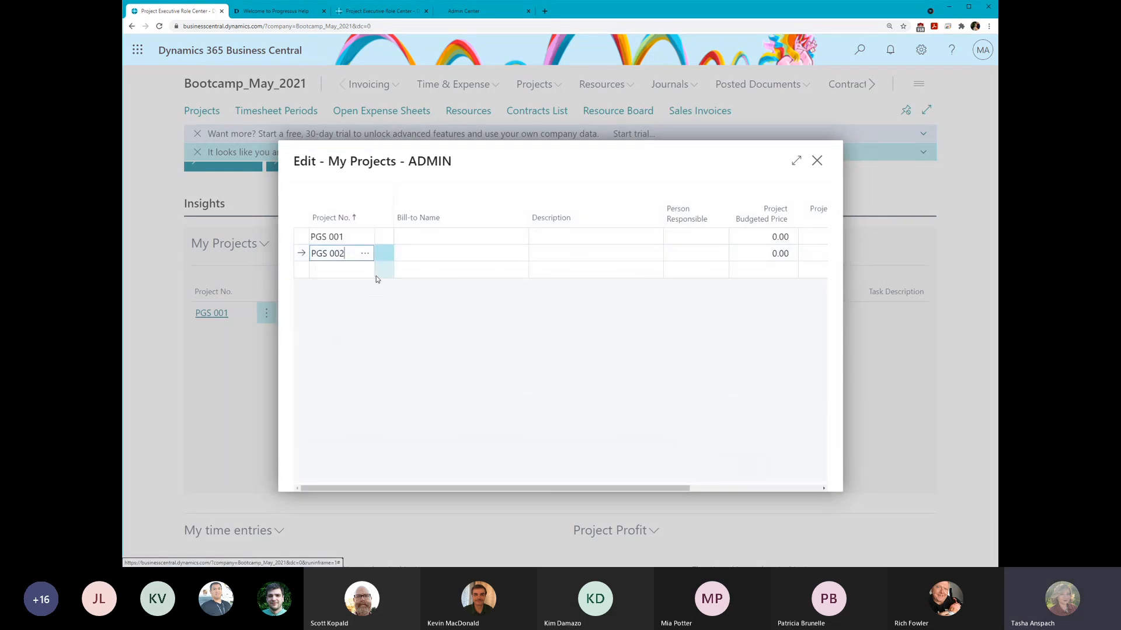
{"action": "left_click", "coordinate": [360, 272]}
{"action": "left_click", "coordinate": [363, 271]}
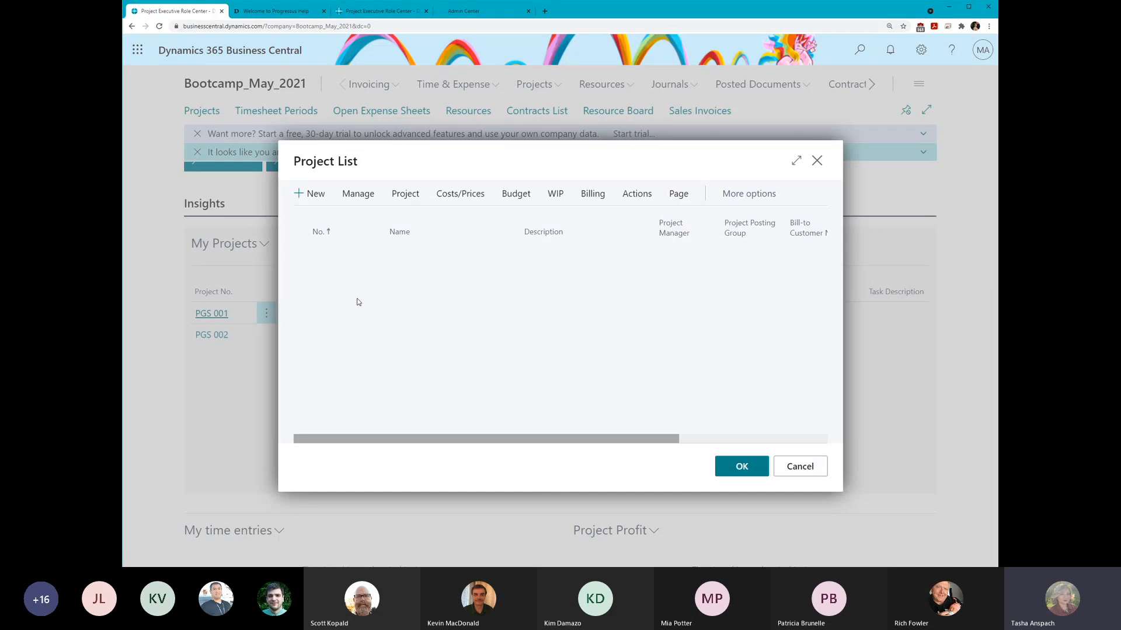
{"action": "left_click", "coordinate": [329, 357]}
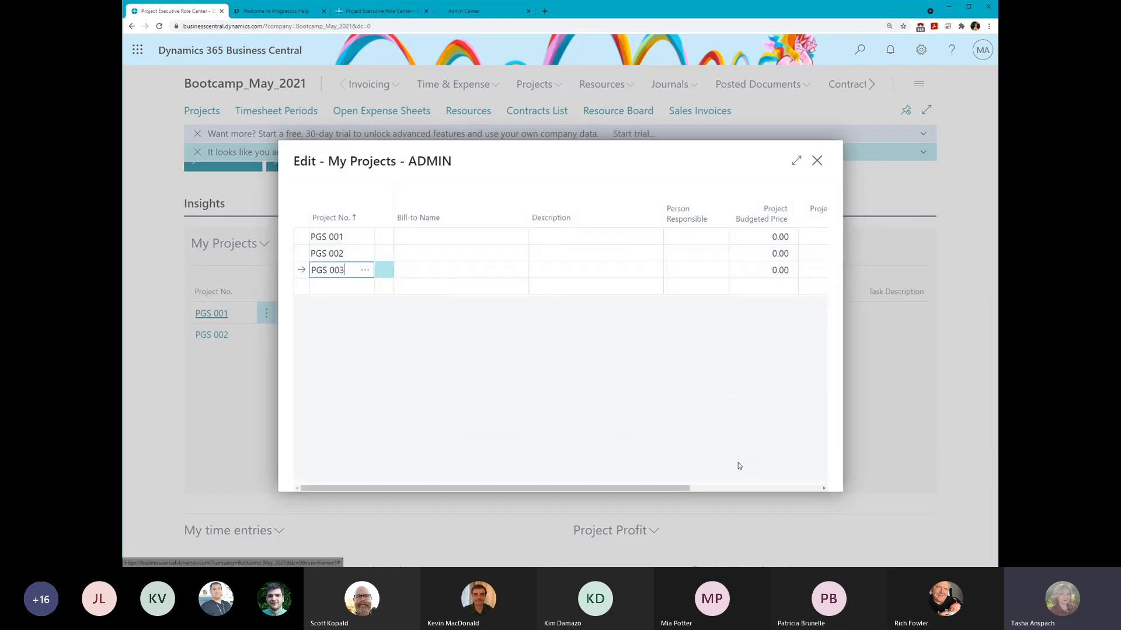
{"action": "left_click", "coordinate": [816, 161]}
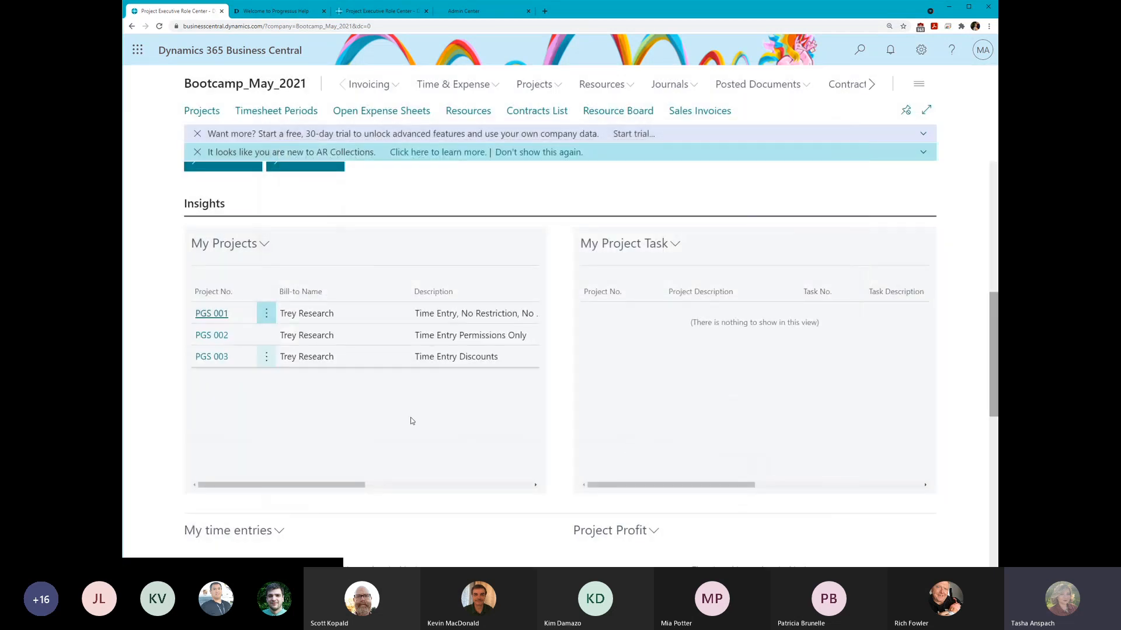
{"action": "mouse_move", "coordinate": [353, 485]}
{"action": "left_mouse_down"}
{"action": "mouse_move", "coordinate": [515, 482]}
{"action": "mouse_move", "coordinate": [362, 485]}
{"action": "left_mouse_up"}
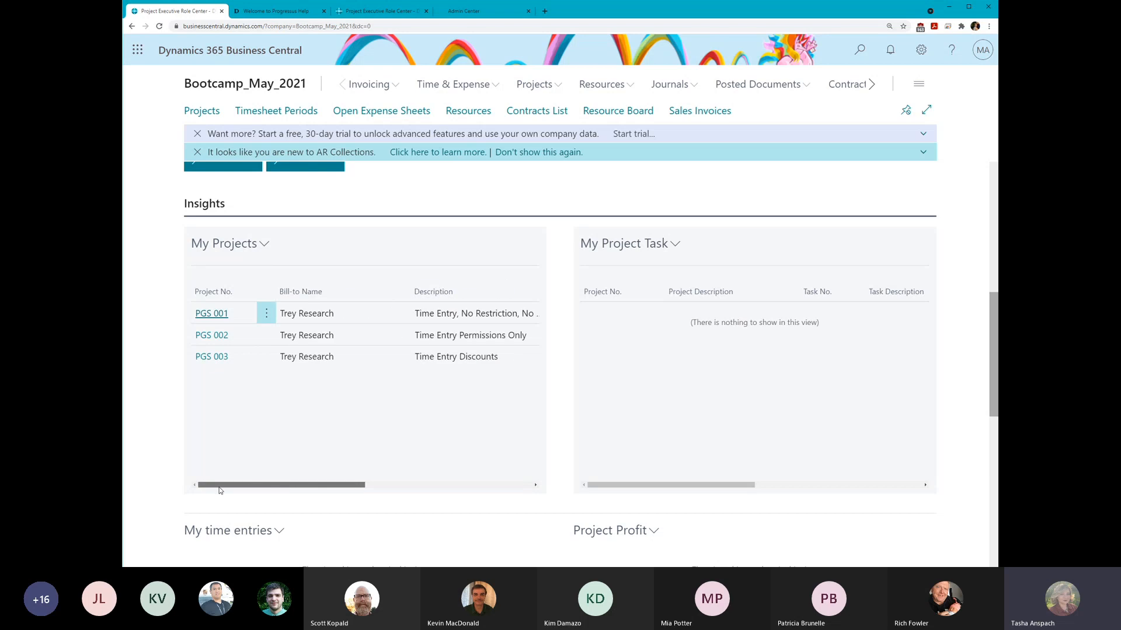
- Add task 10110 of project PGS 001 to the My Project Task list and close it
{"action": "left_click", "coordinate": [663, 244]}
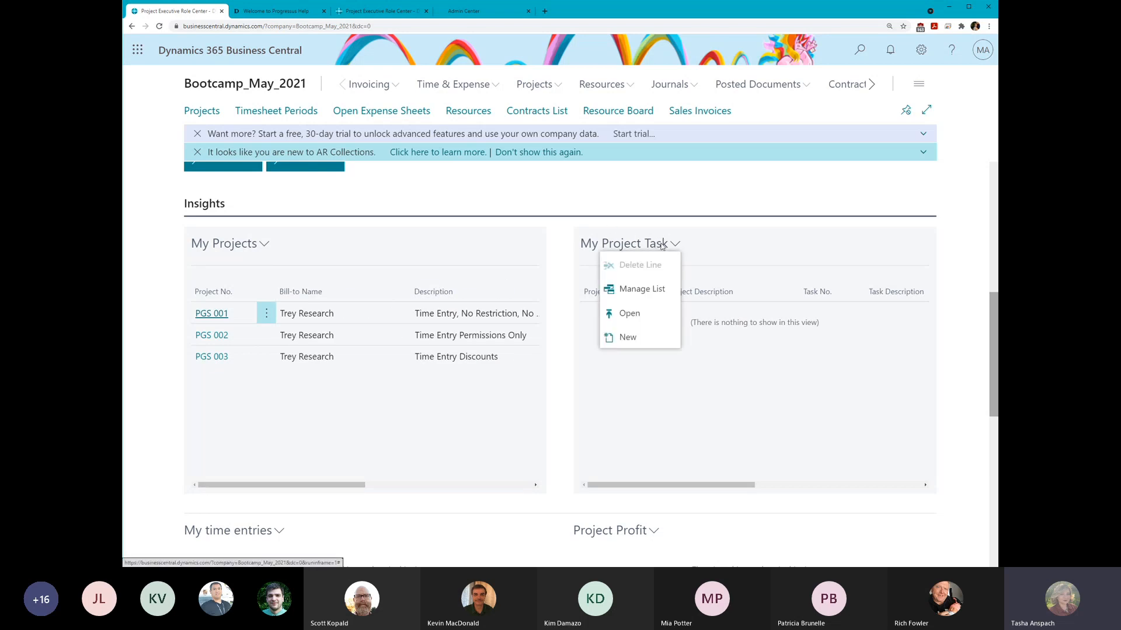
{"action": "left_click", "coordinate": [642, 289]}
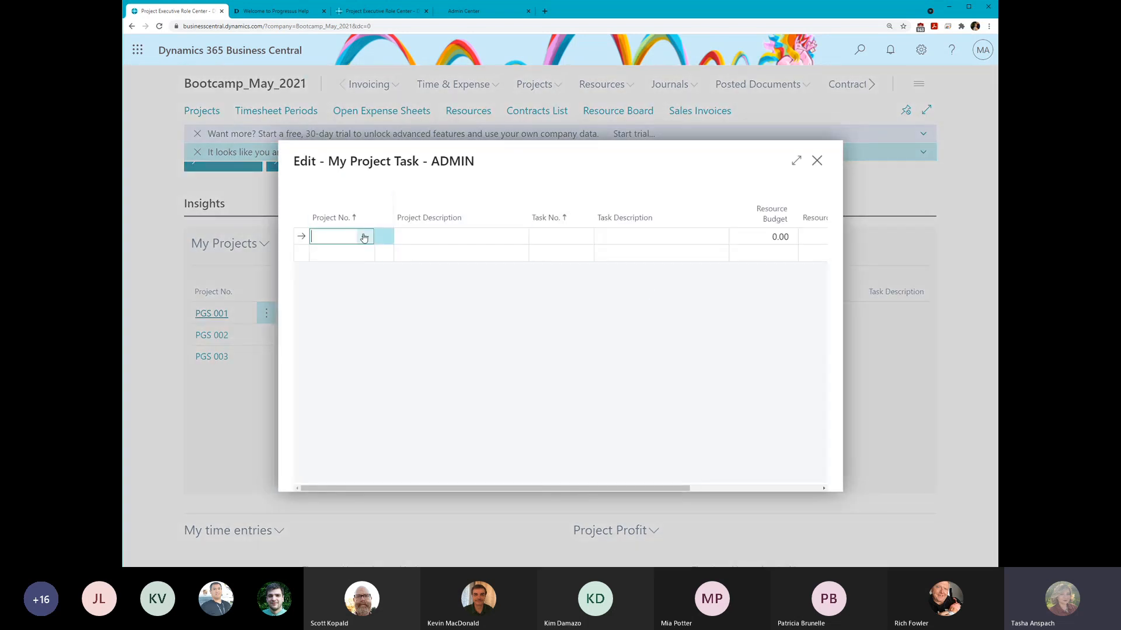
{"action": "left_click", "coordinate": [367, 235]}
{"action": "left_click", "coordinate": [330, 322]}
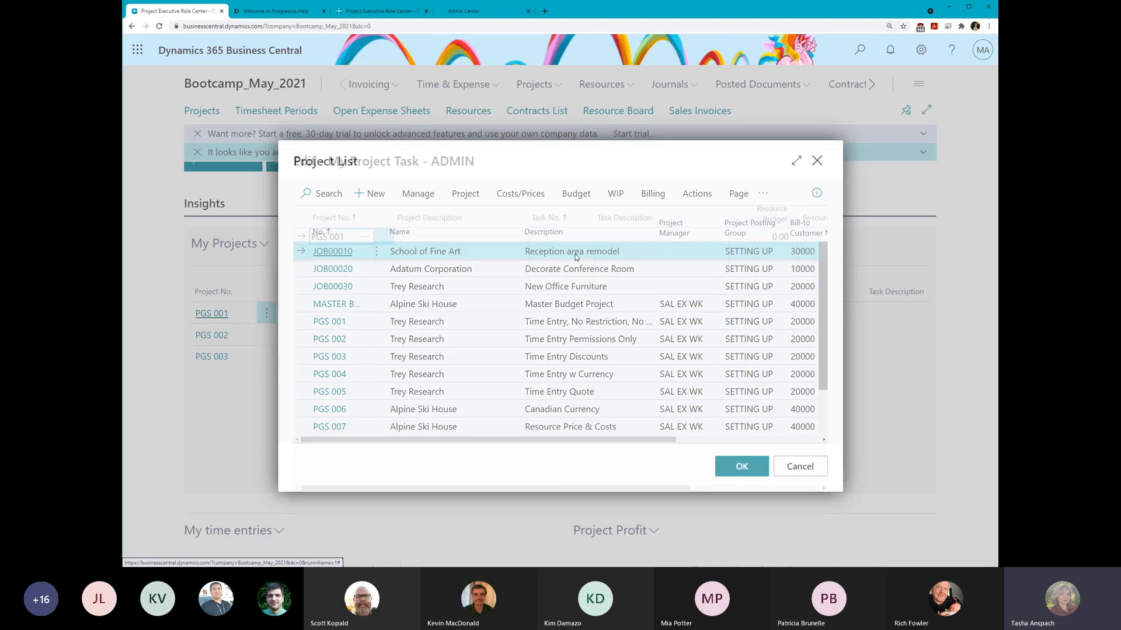
{"action": "left_click", "coordinate": [582, 239]}
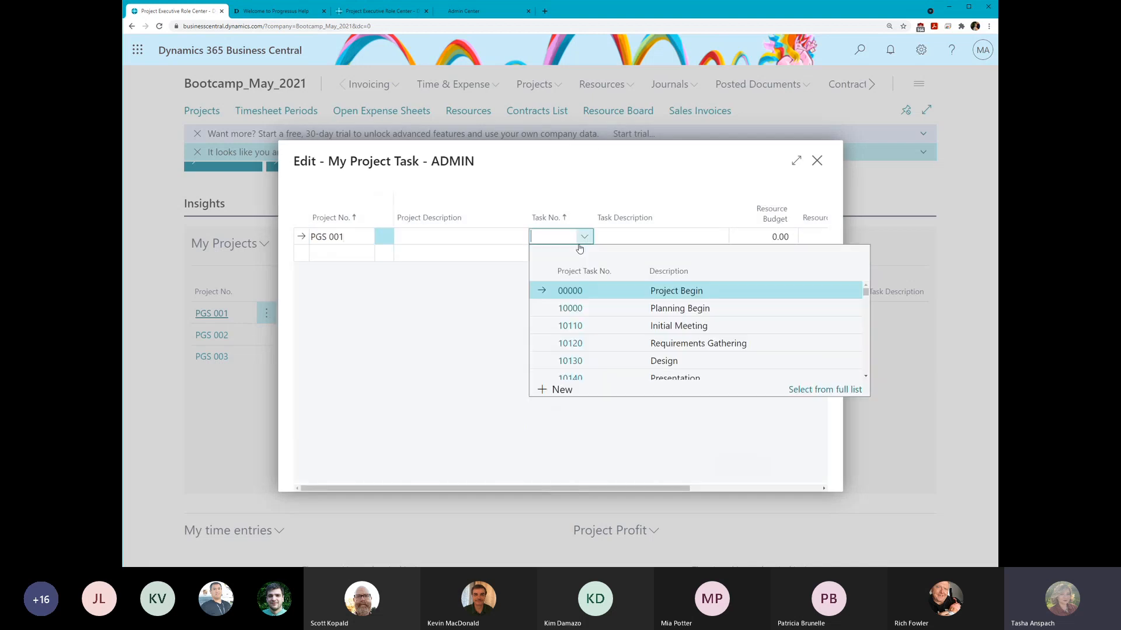
{"action": "left_click", "coordinate": [567, 326]}
{"action": "left_click", "coordinate": [363, 298]}
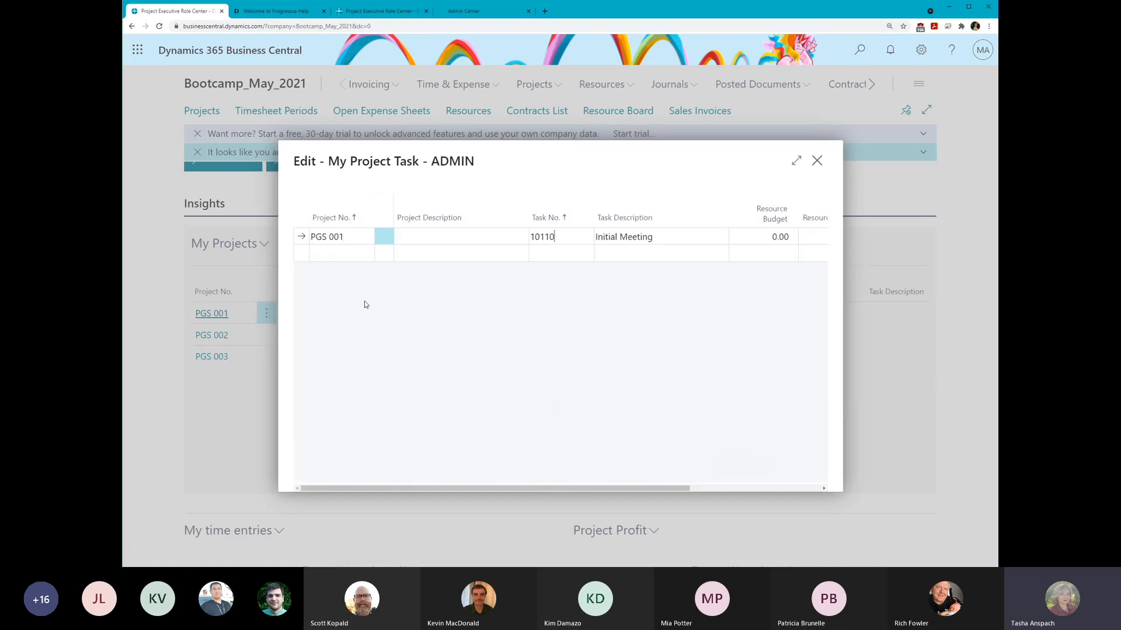
{"action": "left_click", "coordinate": [816, 161]}
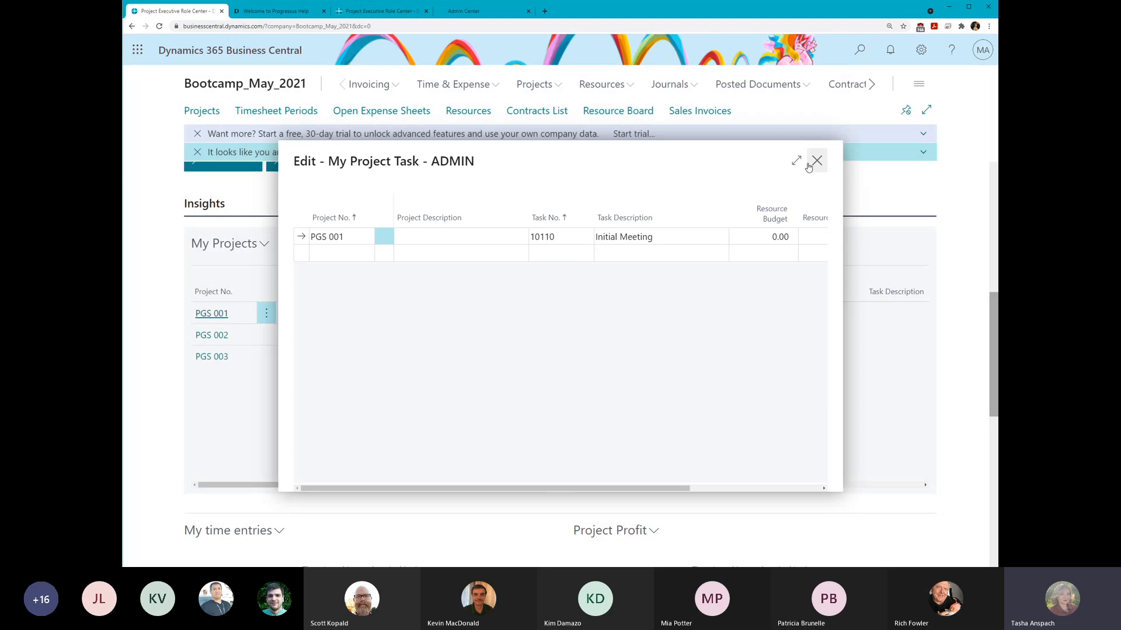
- Examine the remaining My Project Task columns, the chart sections under Insights, and the activity tiles on the role center
{"action": "left_click_drag", "start_coordinate": [645, 489], "coordinate": [885, 475]}
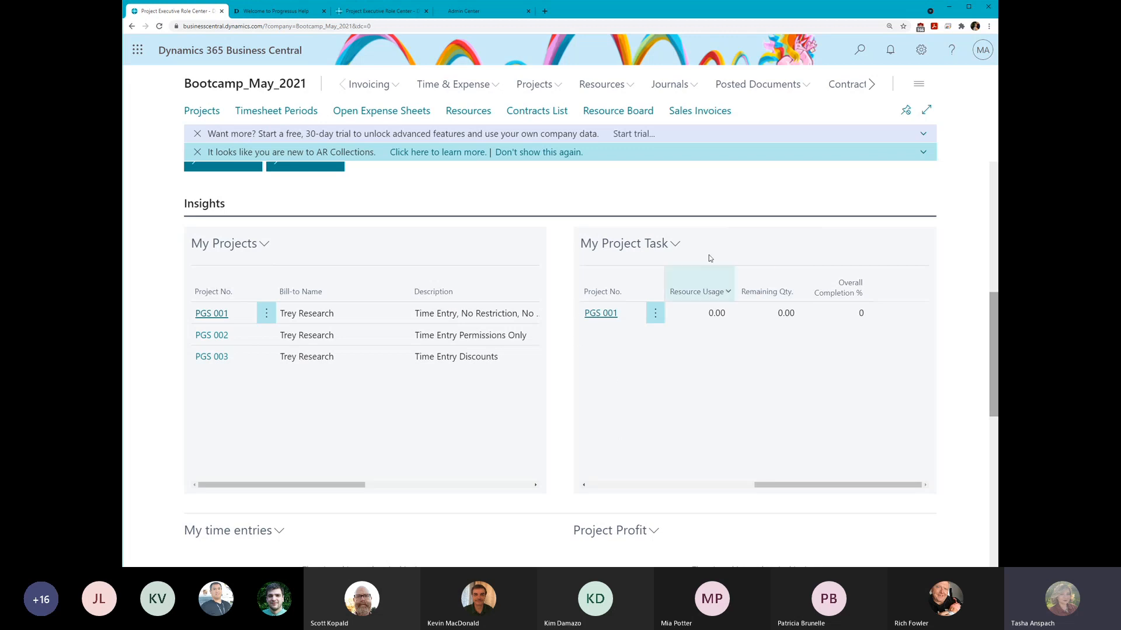
{"action": "scroll", "coordinate": [538, 244], "scroll_direction": "down", "scroll_amount": 10}
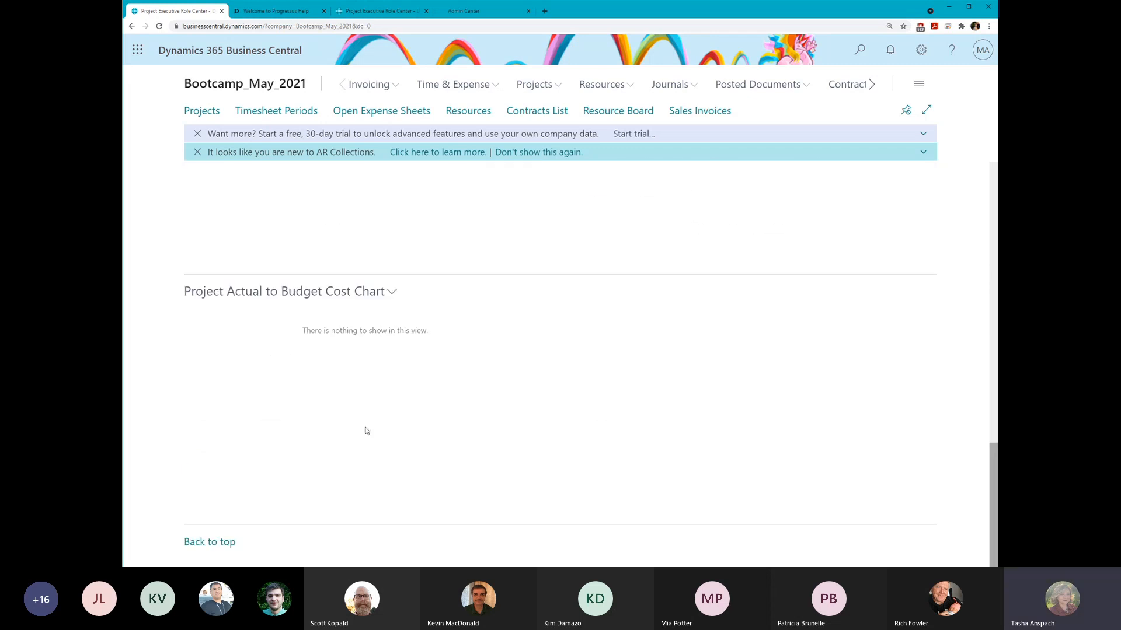
{"action": "scroll", "coordinate": [350, 429], "scroll_direction": "up", "scroll_amount": 4}
{"action": "scroll", "coordinate": [730, 374], "scroll_direction": "down", "scroll_amount": 1}
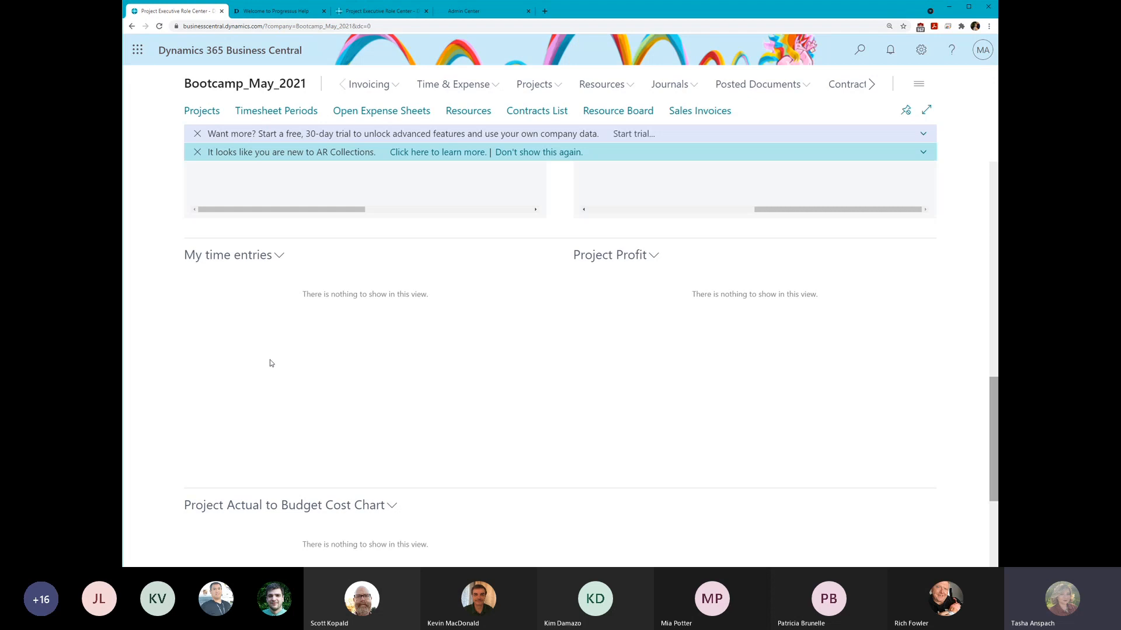
{"action": "scroll", "coordinate": [391, 411], "scroll_direction": "up", "scroll_amount": 2}
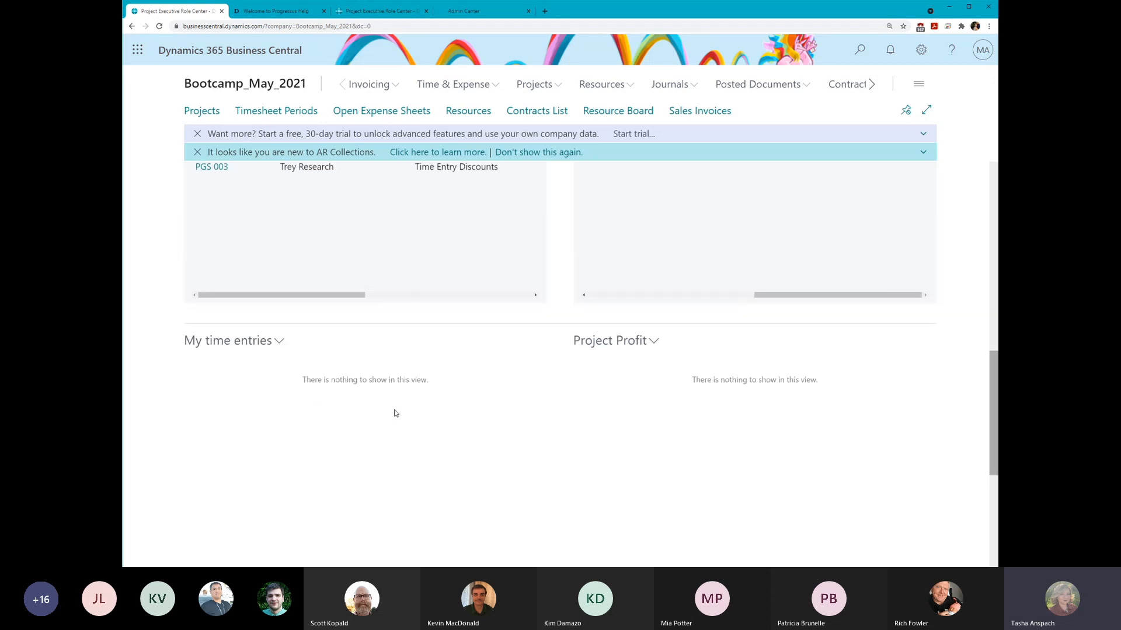
{"action": "scroll", "coordinate": [395, 414], "scroll_direction": "up", "scroll_amount": 10}
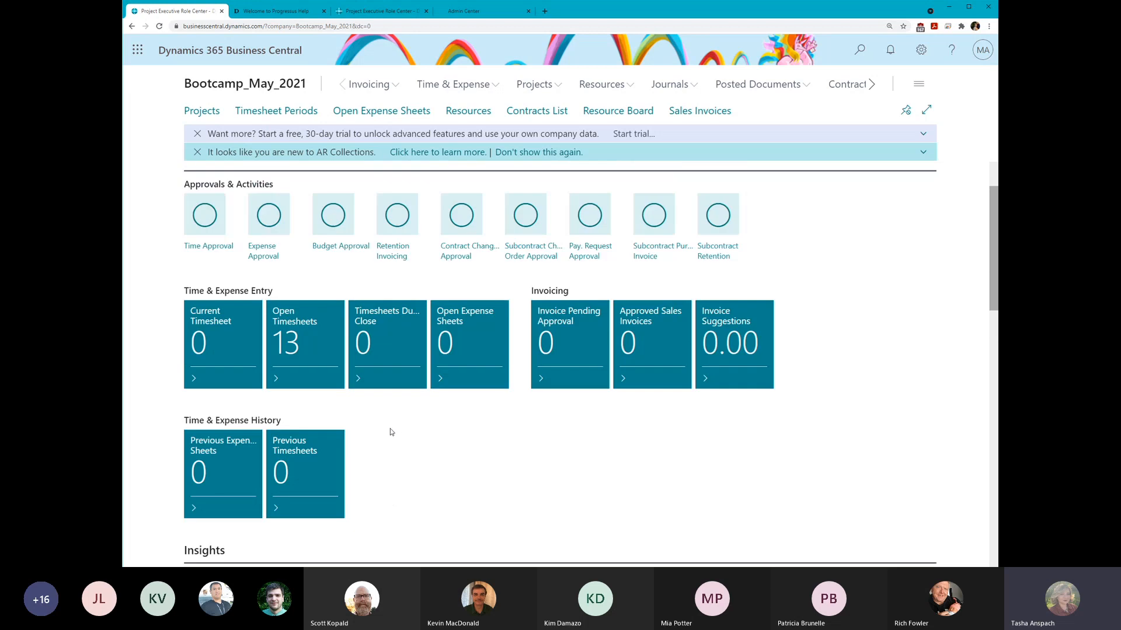
{"action": "scroll", "coordinate": [390, 431], "scroll_direction": "up", "scroll_amount": 2}
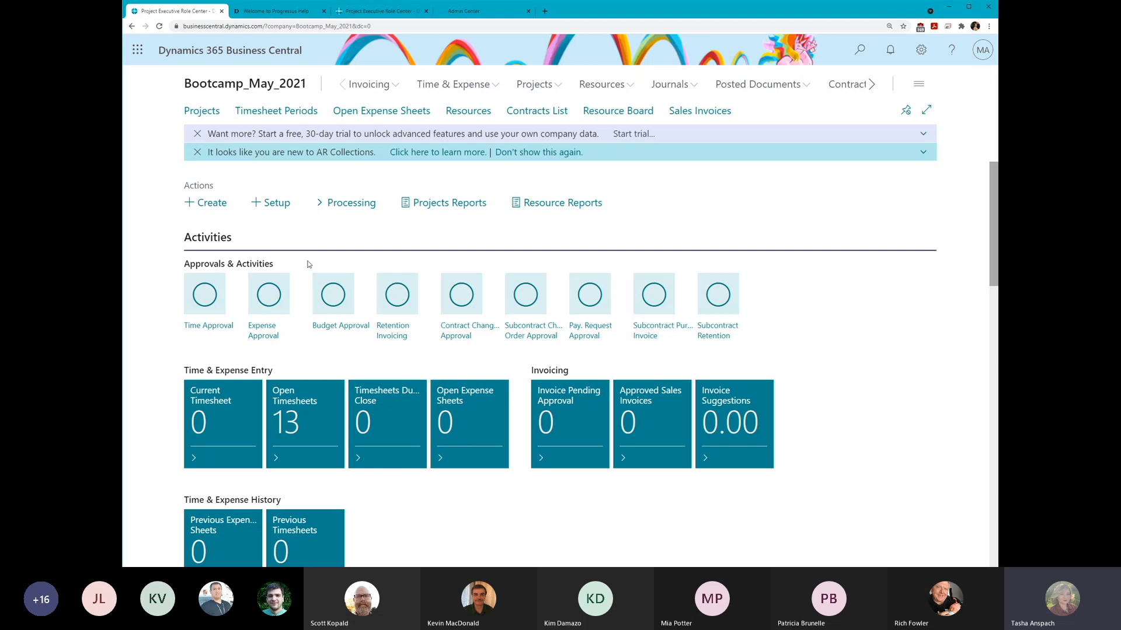
- Open Help and Support and examine the Business Central and PGS version numbers under Troubleshooting
{"action": "left_click", "coordinate": [948, 54]}
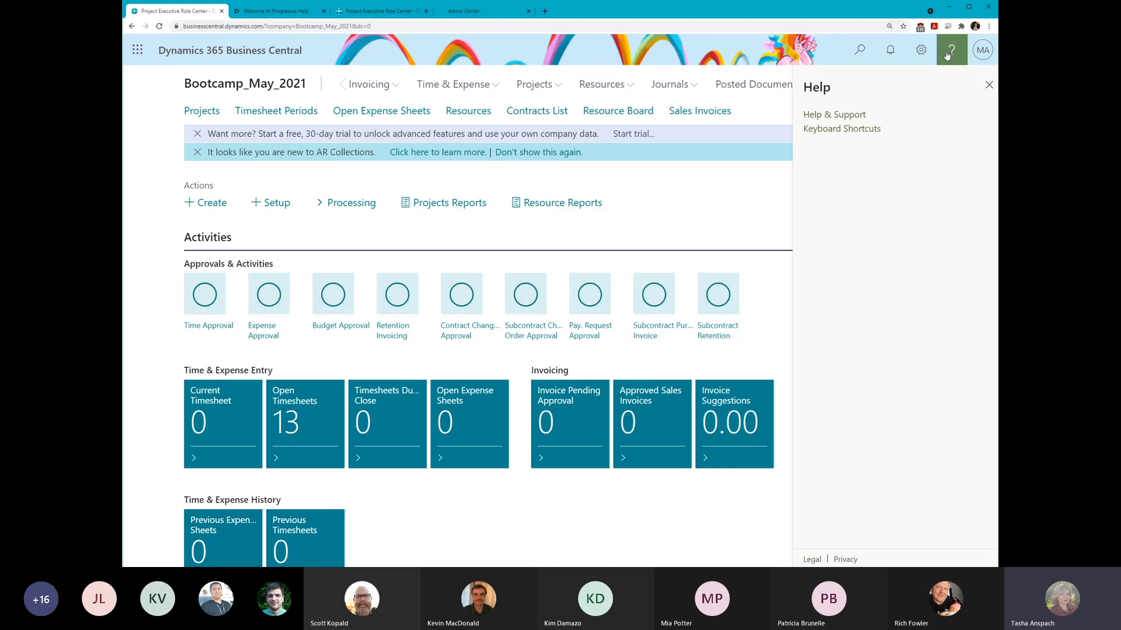
{"action": "left_click", "coordinate": [839, 116]}
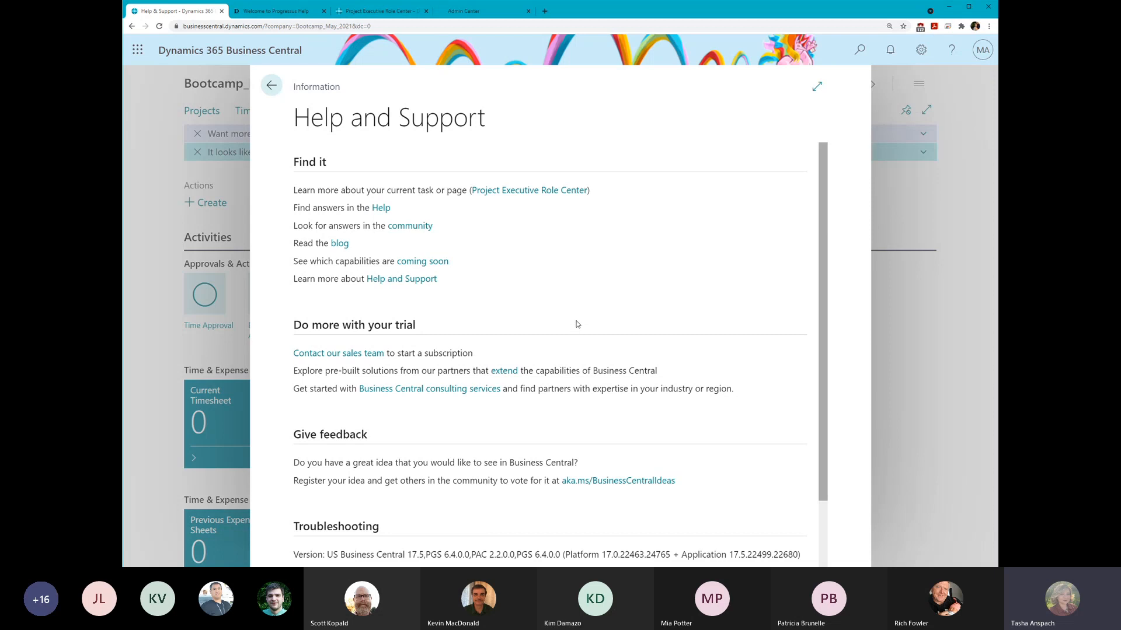
{"action": "scroll", "coordinate": [578, 321], "scroll_direction": "down", "scroll_amount": 2}
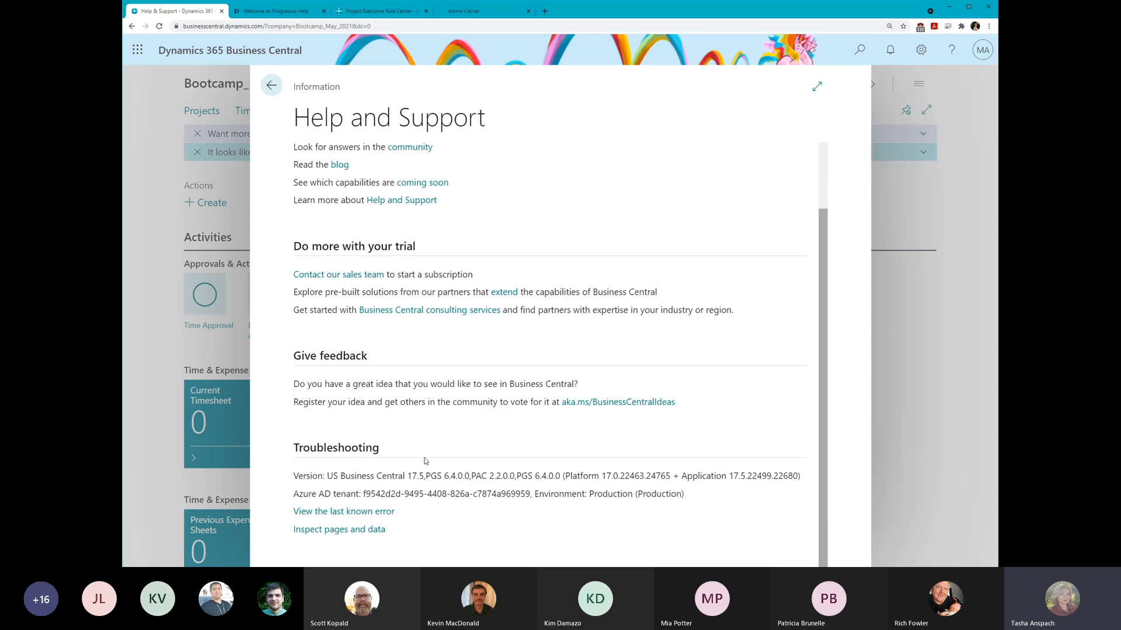
{"action": "left_click_drag", "start_coordinate": [294, 483], "coordinate": [757, 480]}
{"action": "left_click", "coordinate": [427, 475]}
{"action": "left_click_drag", "start_coordinate": [399, 475], "coordinate": [471, 479]}
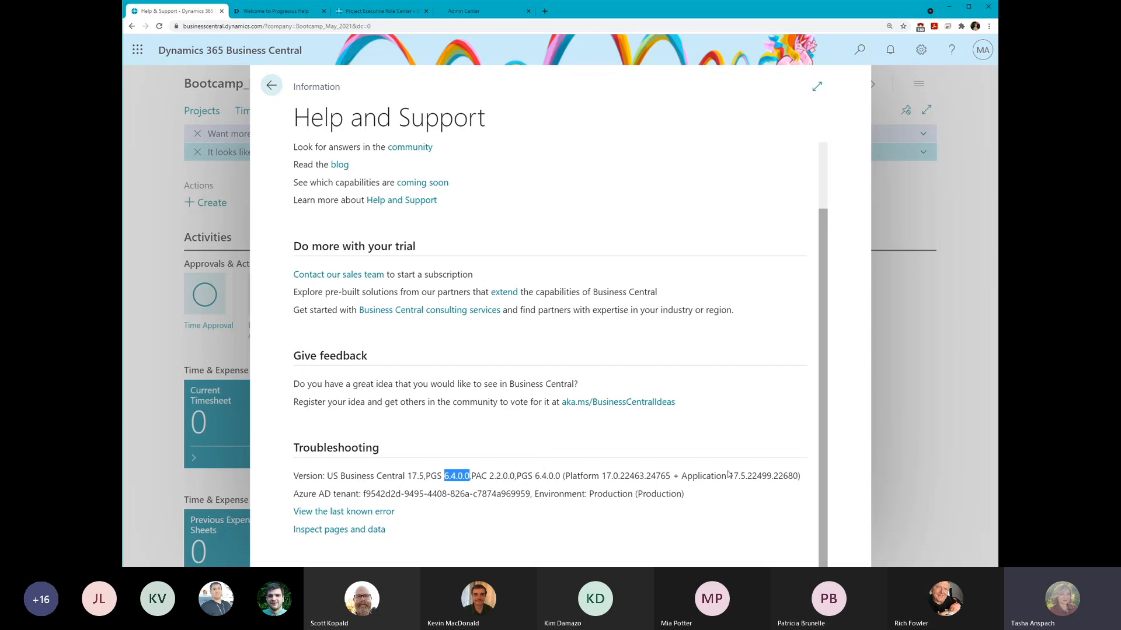
{"action": "left_click", "coordinate": [512, 496]}
- Open the Business Central admin center and check the Production environment's details for the update start date
{"action": "left_click", "coordinate": [921, 48]}
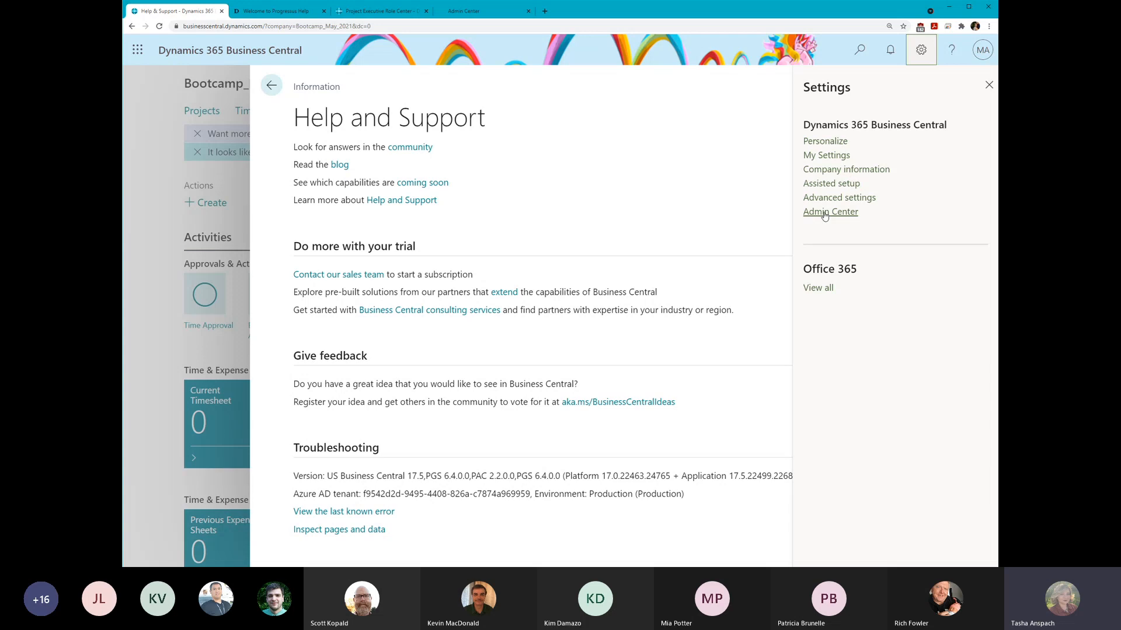
{"action": "left_click", "coordinate": [824, 213]}
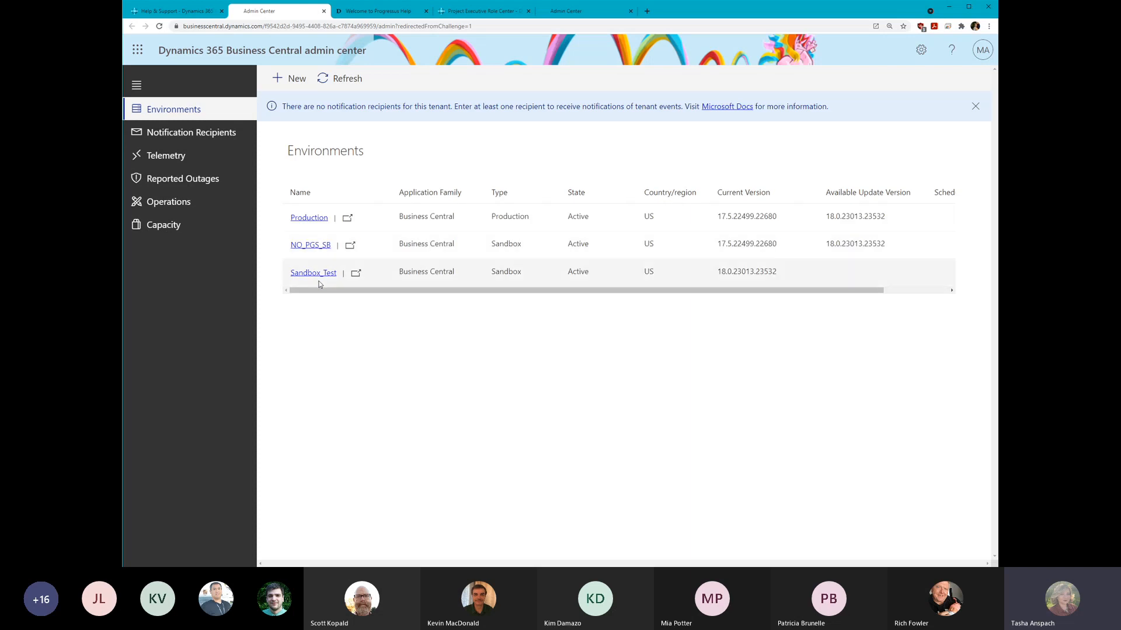
{"action": "left_click", "coordinate": [300, 220]}
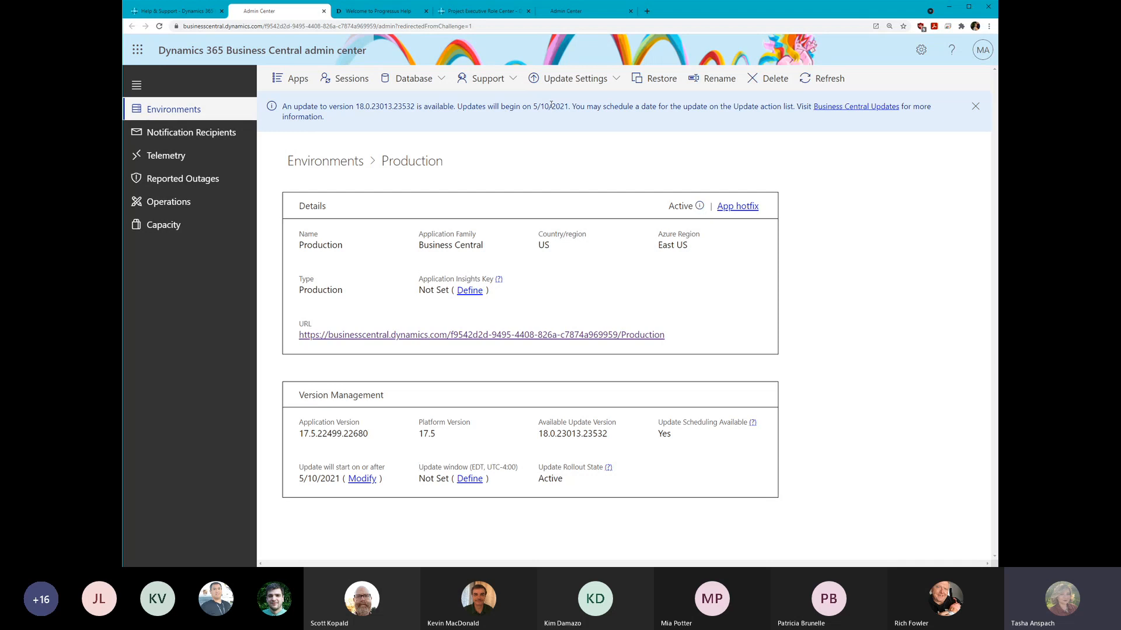
{"action": "left_click_drag", "start_coordinate": [546, 108], "coordinate": [572, 108]}
{"action": "left_click", "coordinate": [588, 108]}
- Examine the Production environment's apps for installed versions and available update actions, and return to the environments list
{"action": "left_click", "coordinate": [296, 82]}
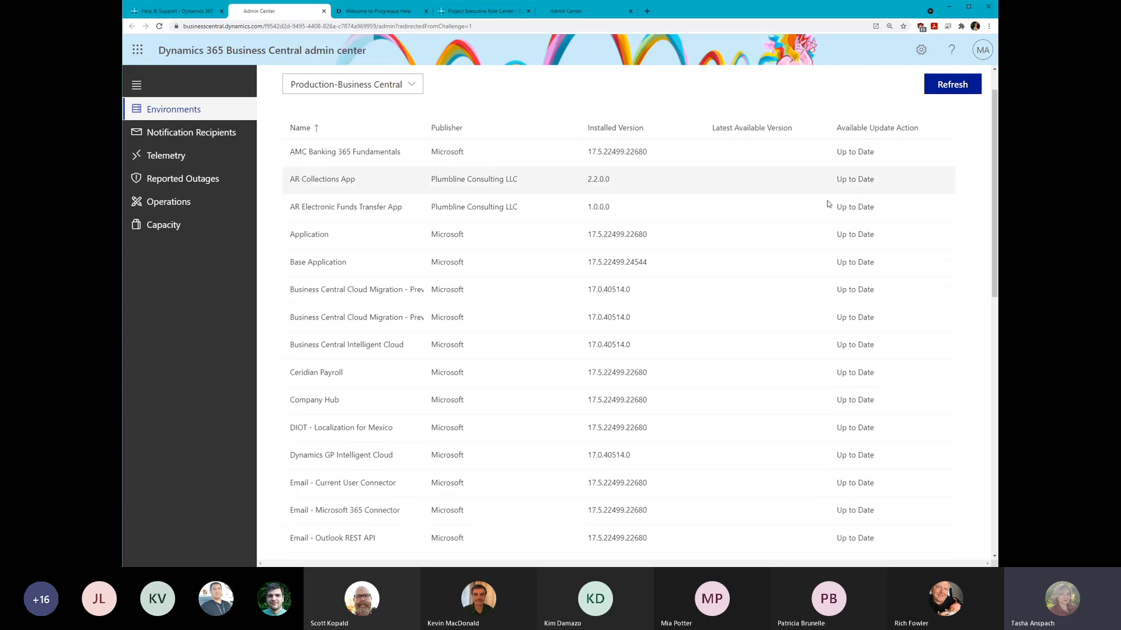
{"action": "scroll", "coordinate": [827, 201], "scroll_direction": "down", "scroll_amount": 10}
{"action": "scroll", "coordinate": [835, 432], "scroll_direction": "down", "scroll_amount": 1}
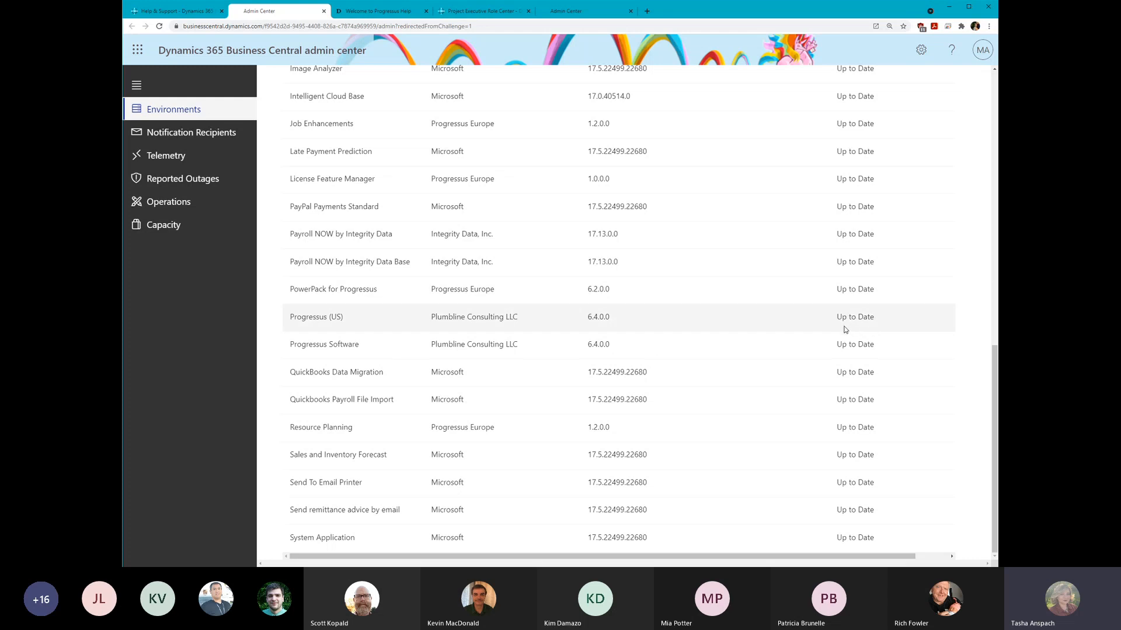
{"action": "scroll", "coordinate": [772, 395], "scroll_direction": "up", "scroll_amount": 5}
{"action": "scroll", "coordinate": [794, 402], "scroll_direction": "up", "scroll_amount": 4}
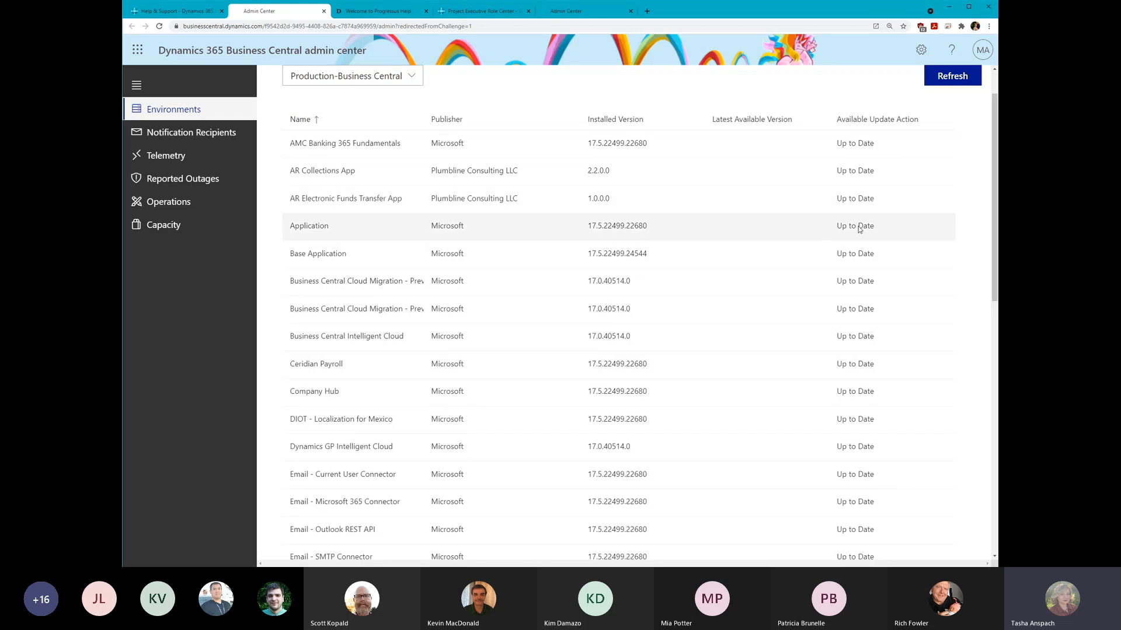
{"action": "scroll", "coordinate": [675, 263], "scroll_direction": "up", "scroll_amount": 1}
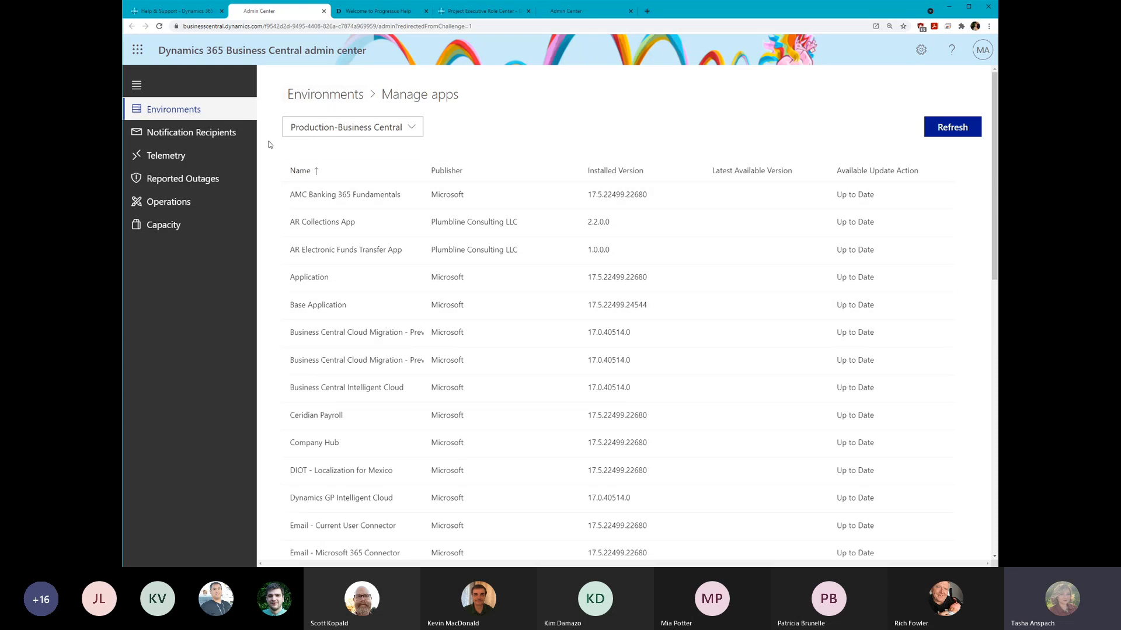
{"action": "left_click", "coordinate": [319, 94]}
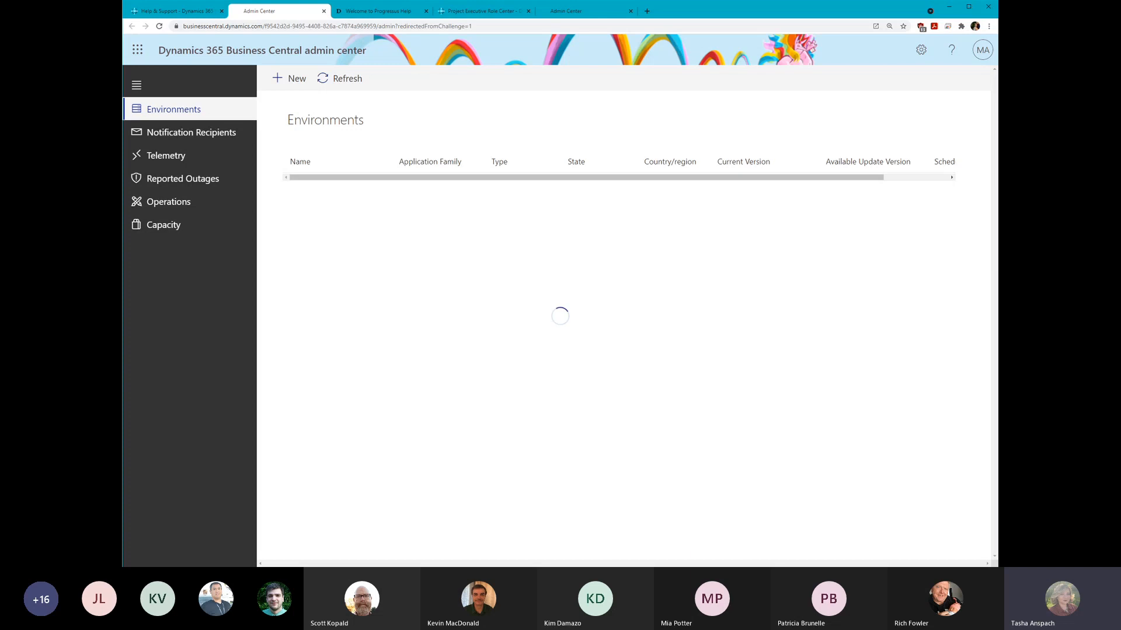
- Switch back to the Business Central browser tab, leave Help and Support, and look over the role center home page
{"action": "left_click", "coordinate": [177, 12]}
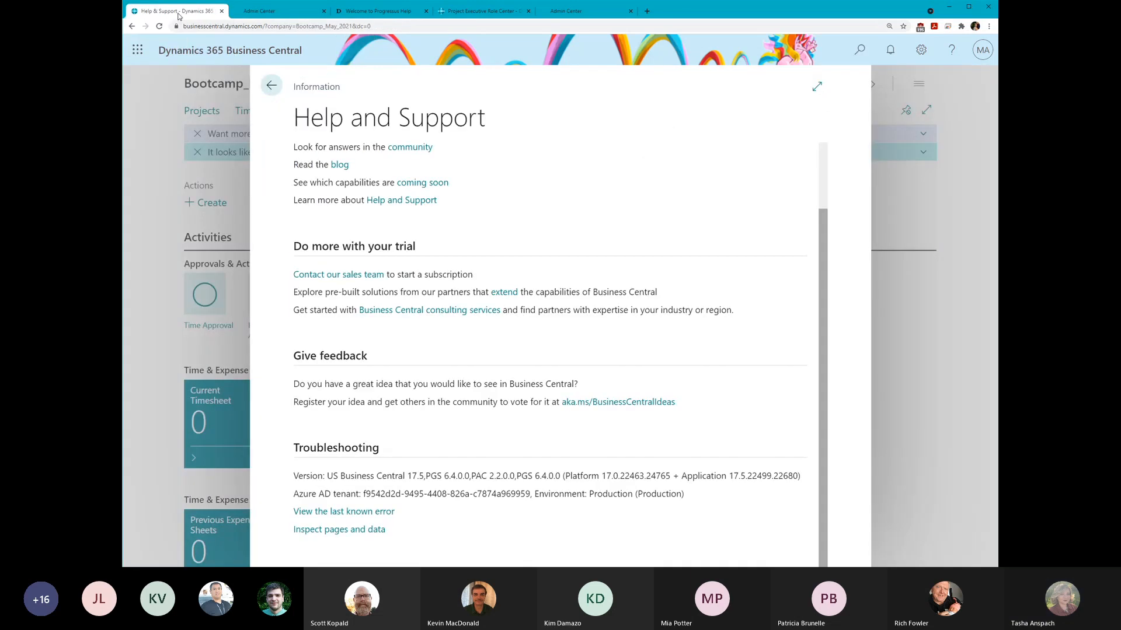
{"action": "left_click", "coordinate": [272, 86]}
{"action": "scroll", "coordinate": [587, 306], "scroll_direction": "down", "scroll_amount": 5}
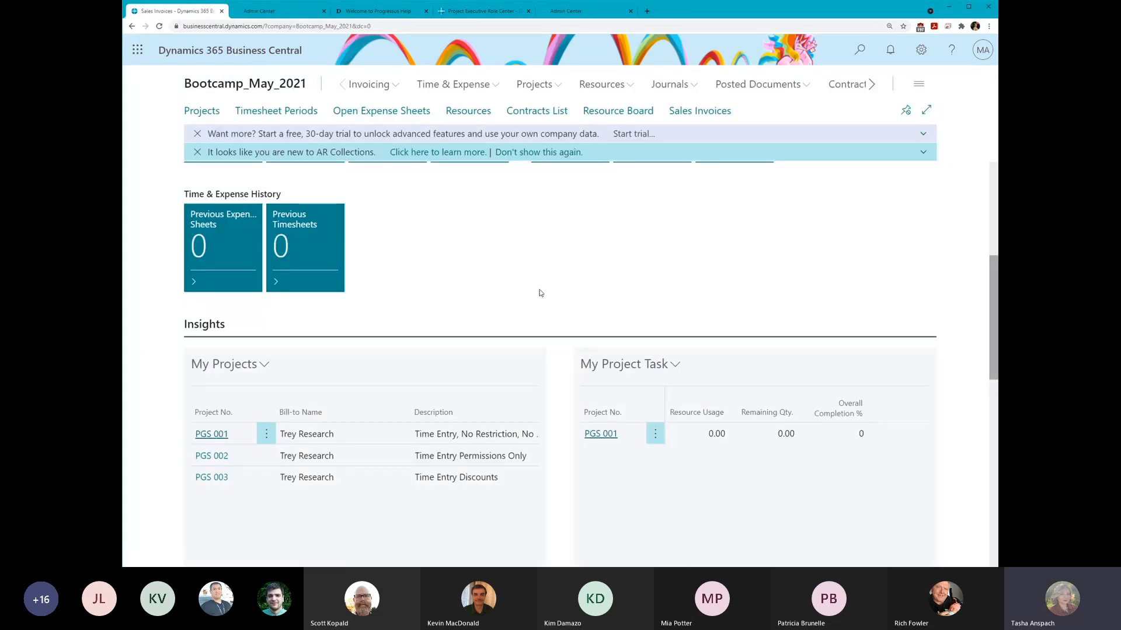
{"action": "scroll", "coordinate": [538, 294], "scroll_direction": "up", "scroll_amount": 5}
{"action": "scroll", "coordinate": [208, 286], "scroll_direction": "up", "scroll_amount": 1}
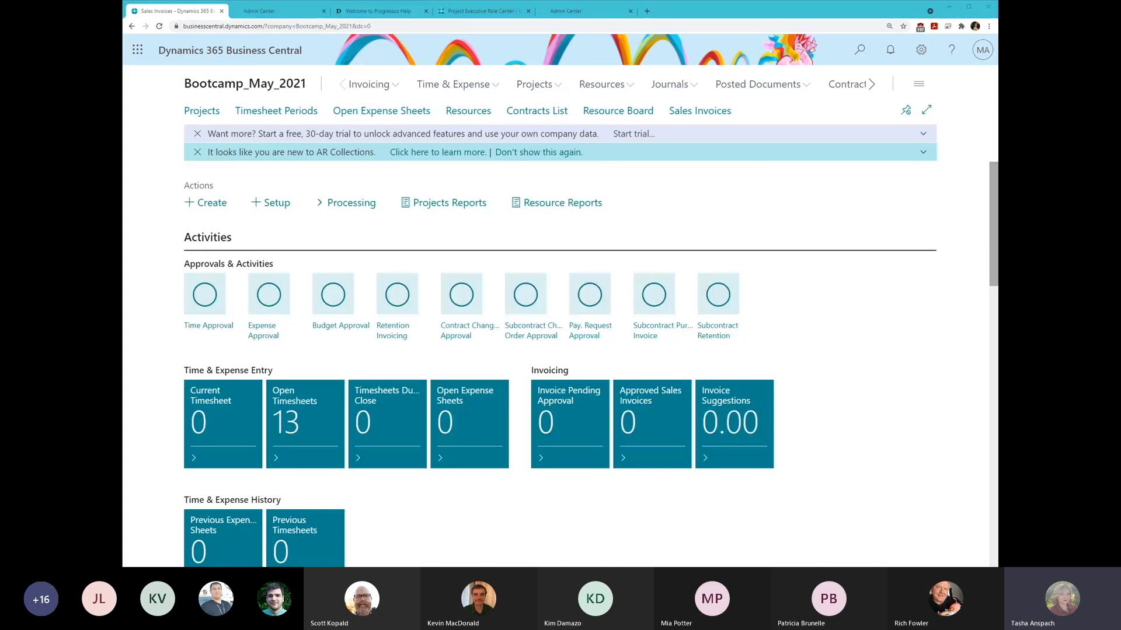